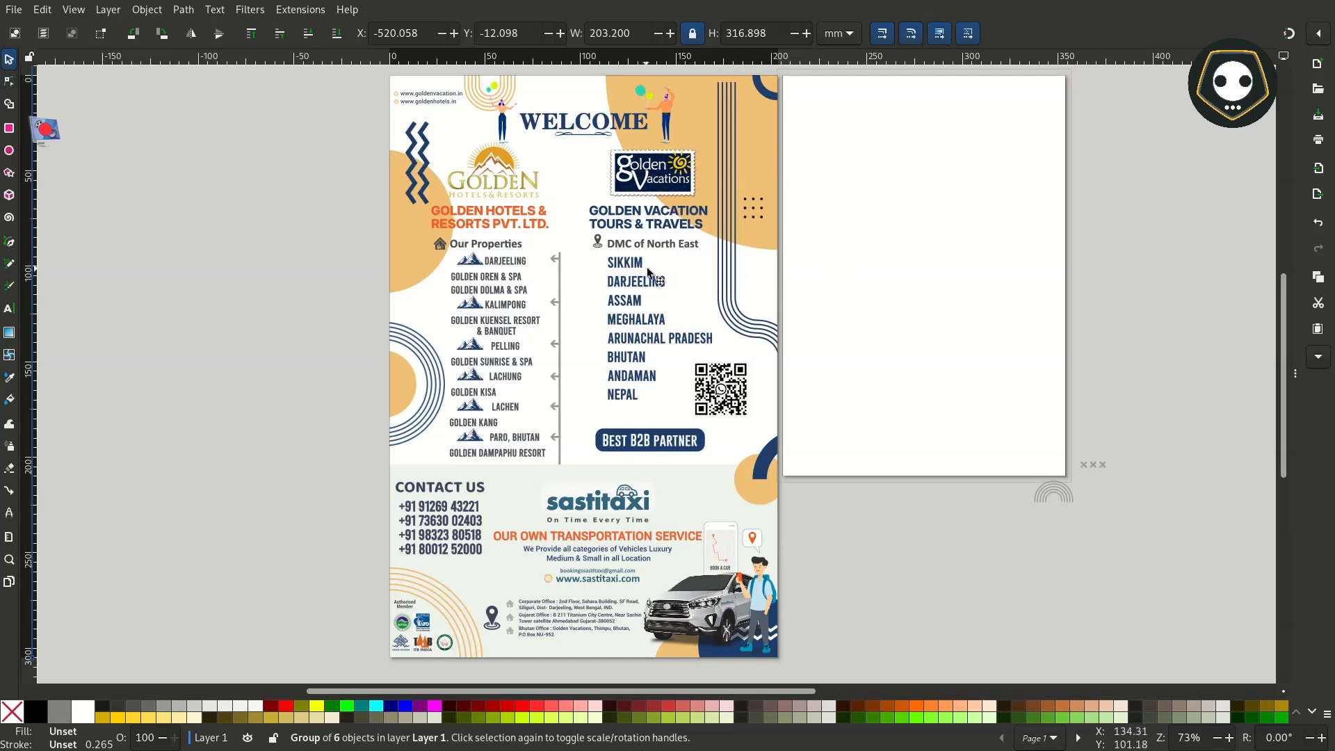
# Place the text "making welcome banner in free app" on the blank page and enlarge it to about 135 mm wide.
pyautogui.press('t')
pyautogui.click(846, 221)
pyautogui.hotkey('ctrl', 'v')
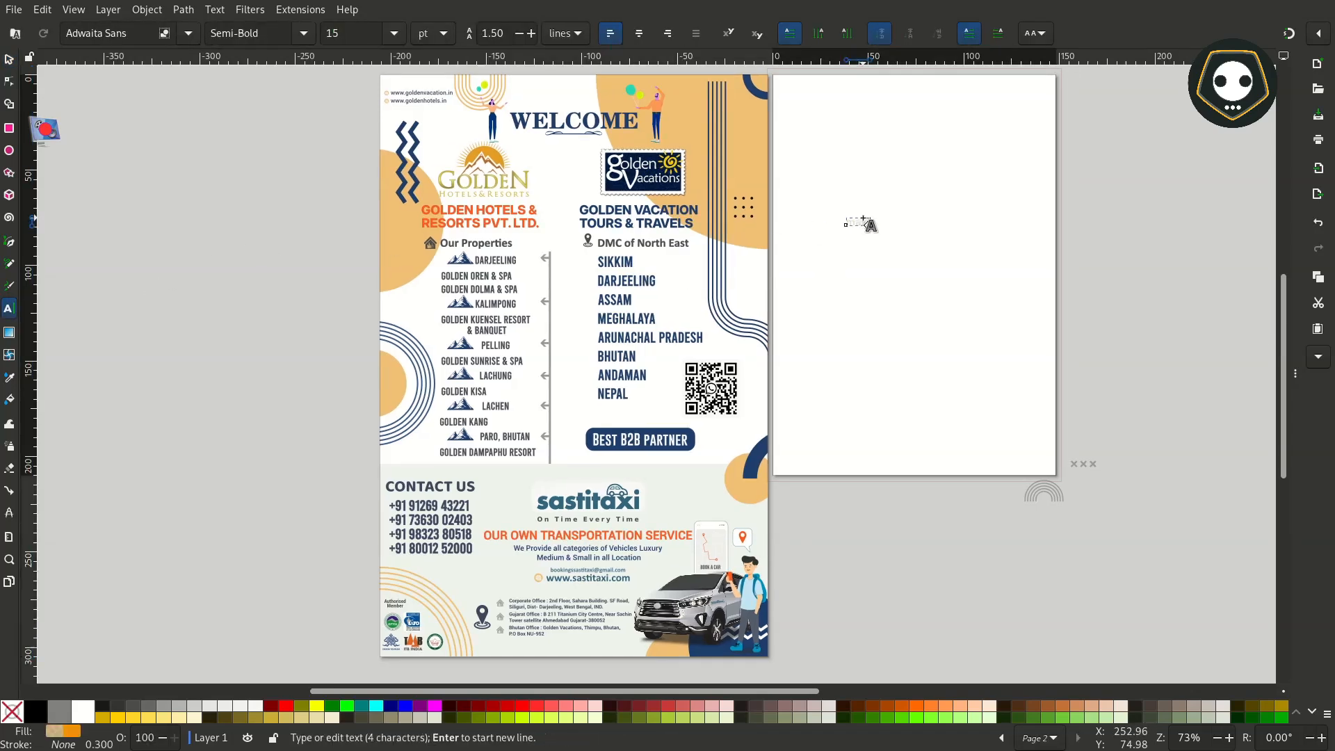
pyautogui.write('es banner in free app')
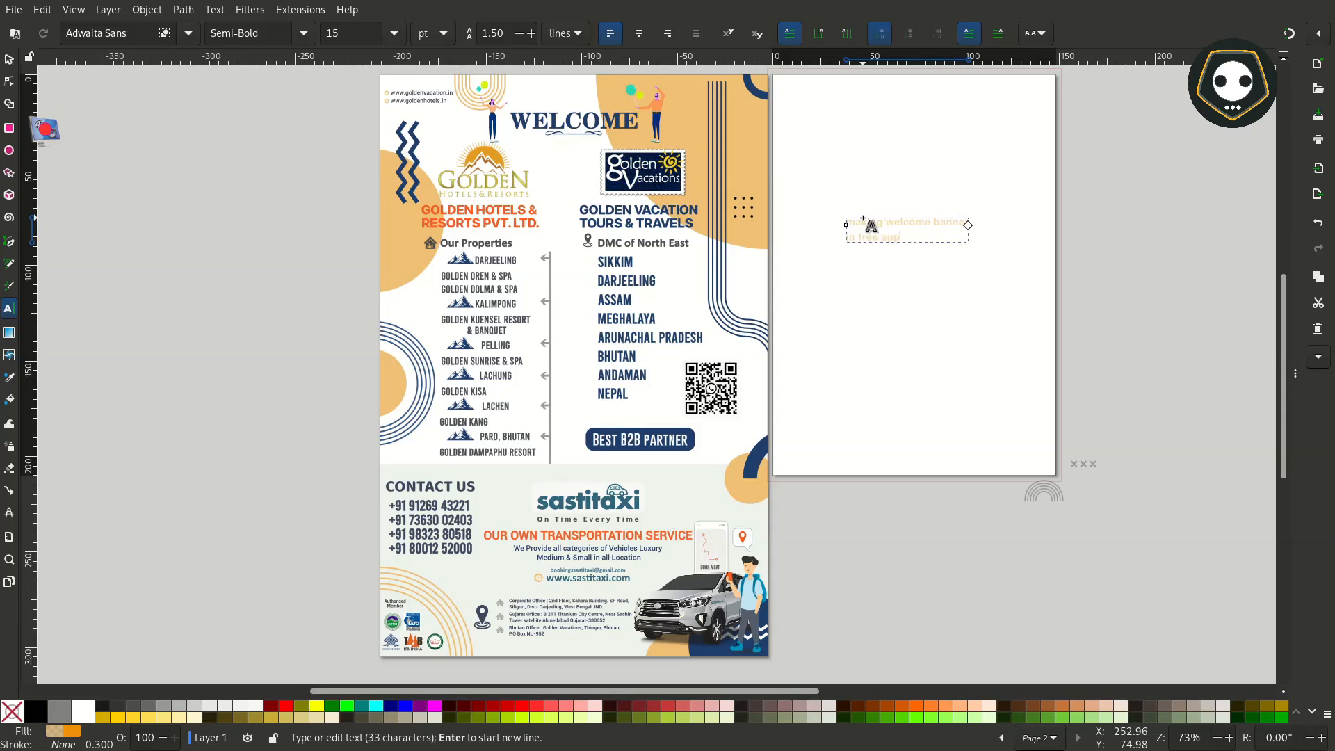
pyautogui.press('Escape')
pyautogui.press('s')
pyautogui.click(897, 229)
pyautogui.moveTo(972, 245); pyautogui.dragTo(1110, 387)
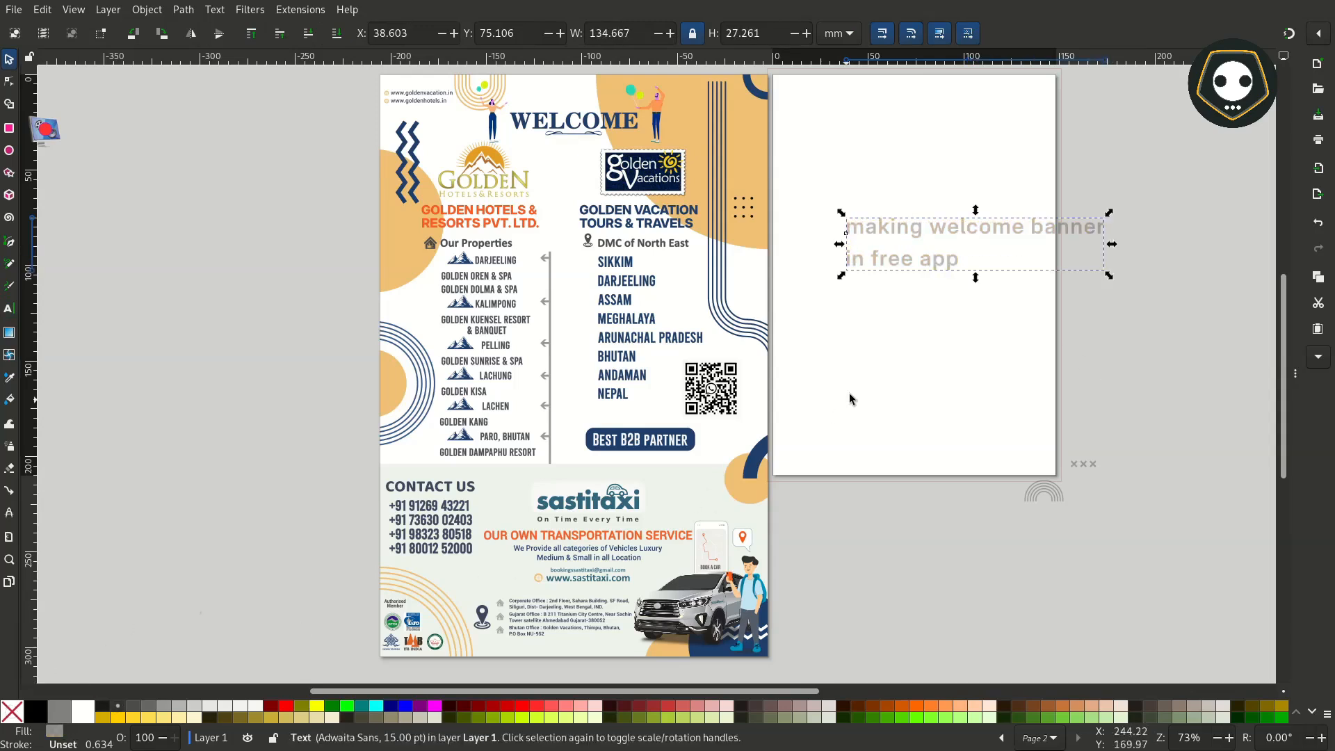
# Shift the enlarged text down on the blank page and delete it.
pyautogui.moveTo(860, 305); pyautogui.dragTo(832, 304)
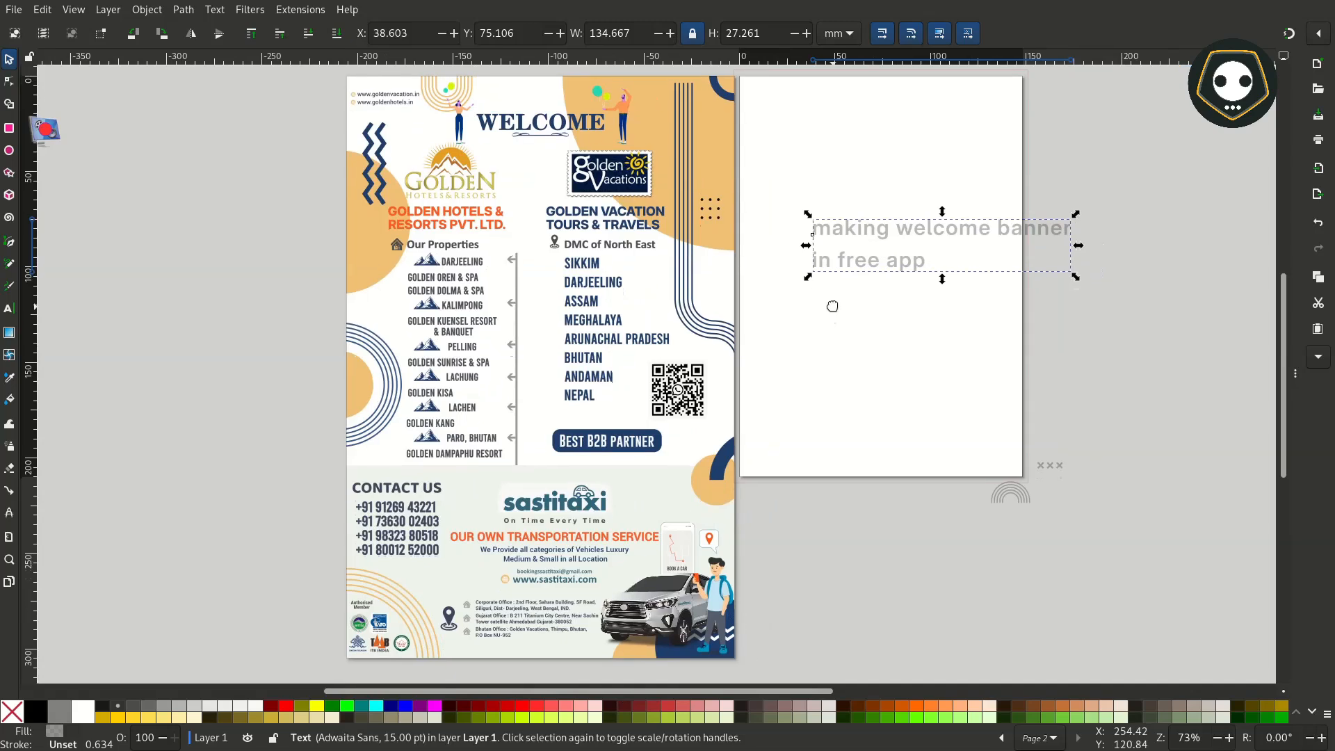
pyautogui.moveTo(848, 237); pyautogui.dragTo(828, 254)
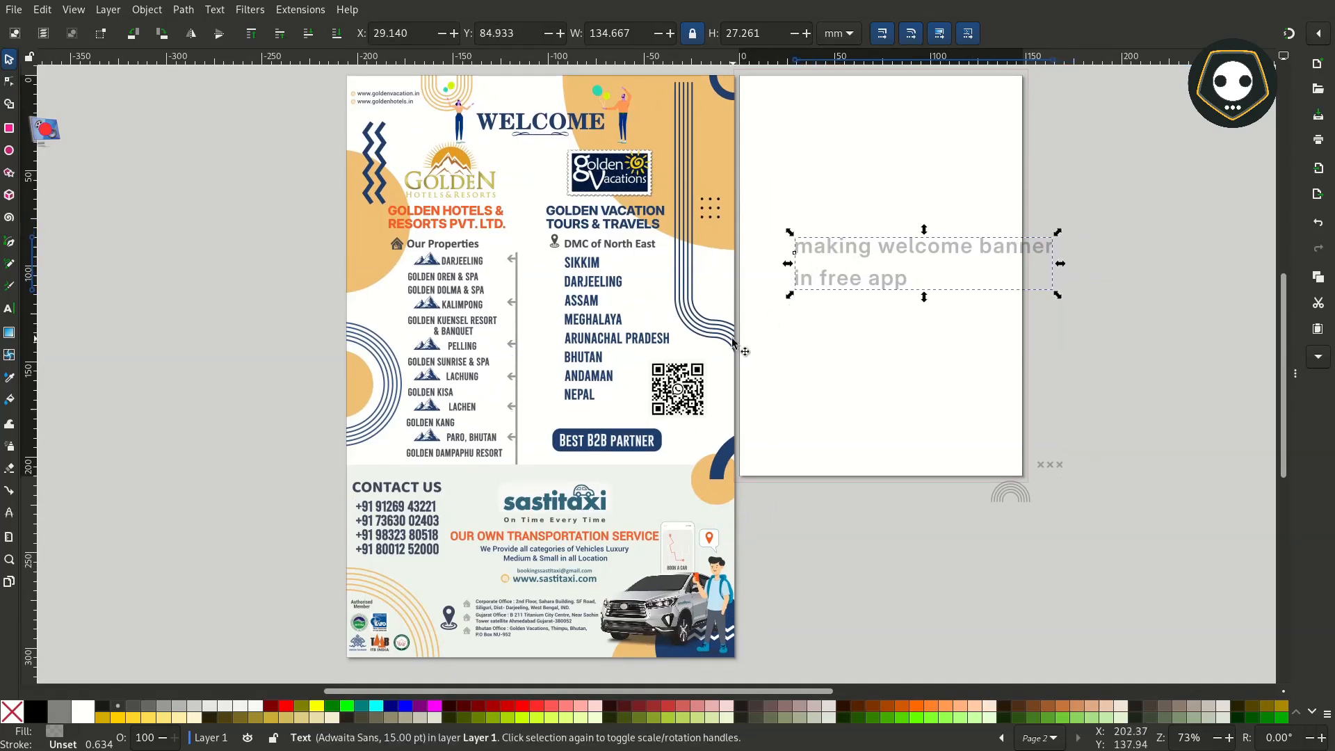
pyautogui.press('Delete')
# Look up the program's version information in the About window and close that window.
pyautogui.scroll(1, 487, 181)
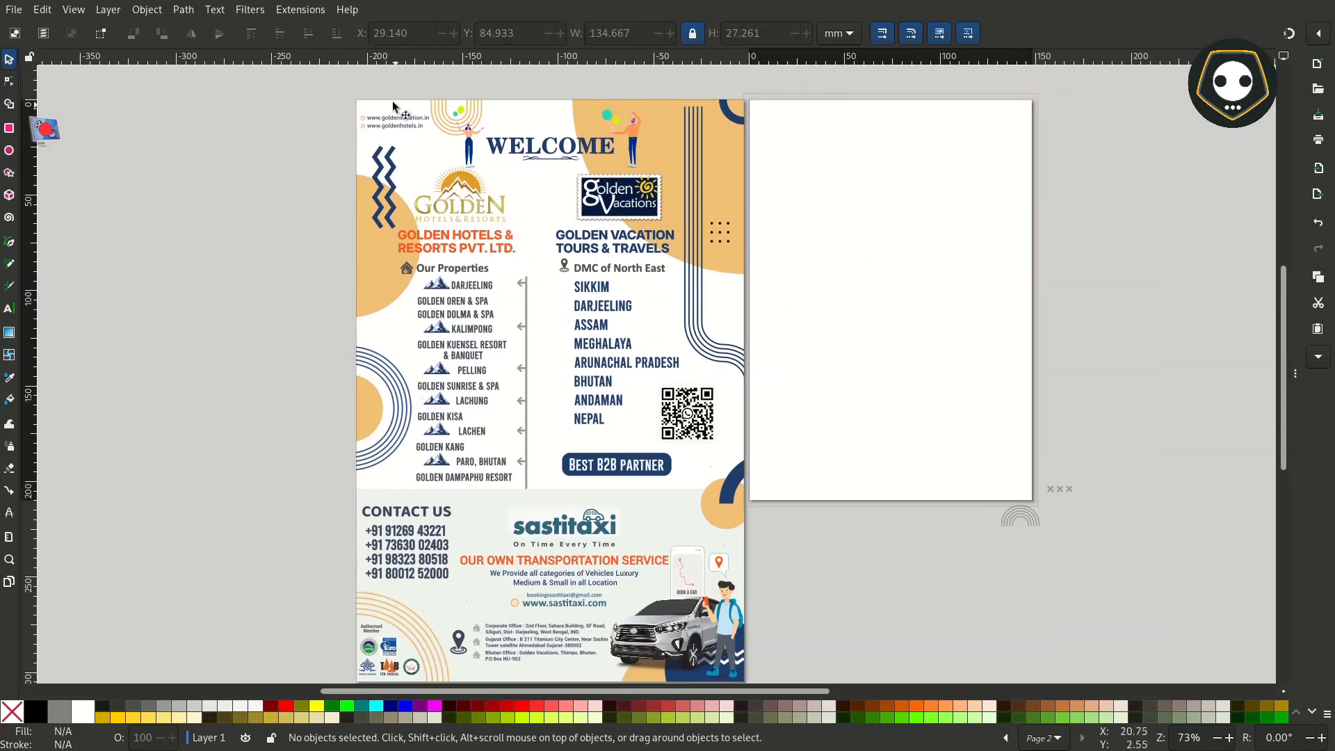
pyautogui.click(345, 10)
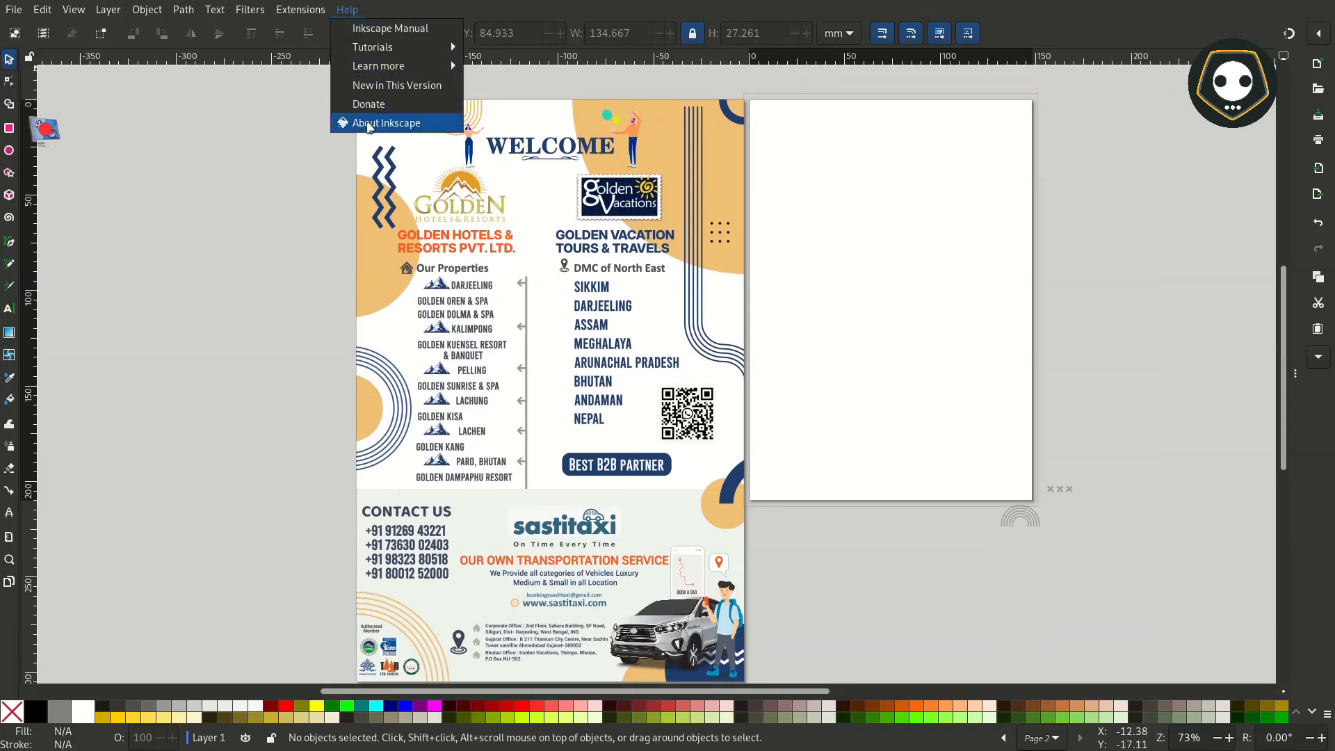
pyautogui.click(368, 126)
pyautogui.moveTo(703, 144); pyautogui.dragTo(1036, 135)
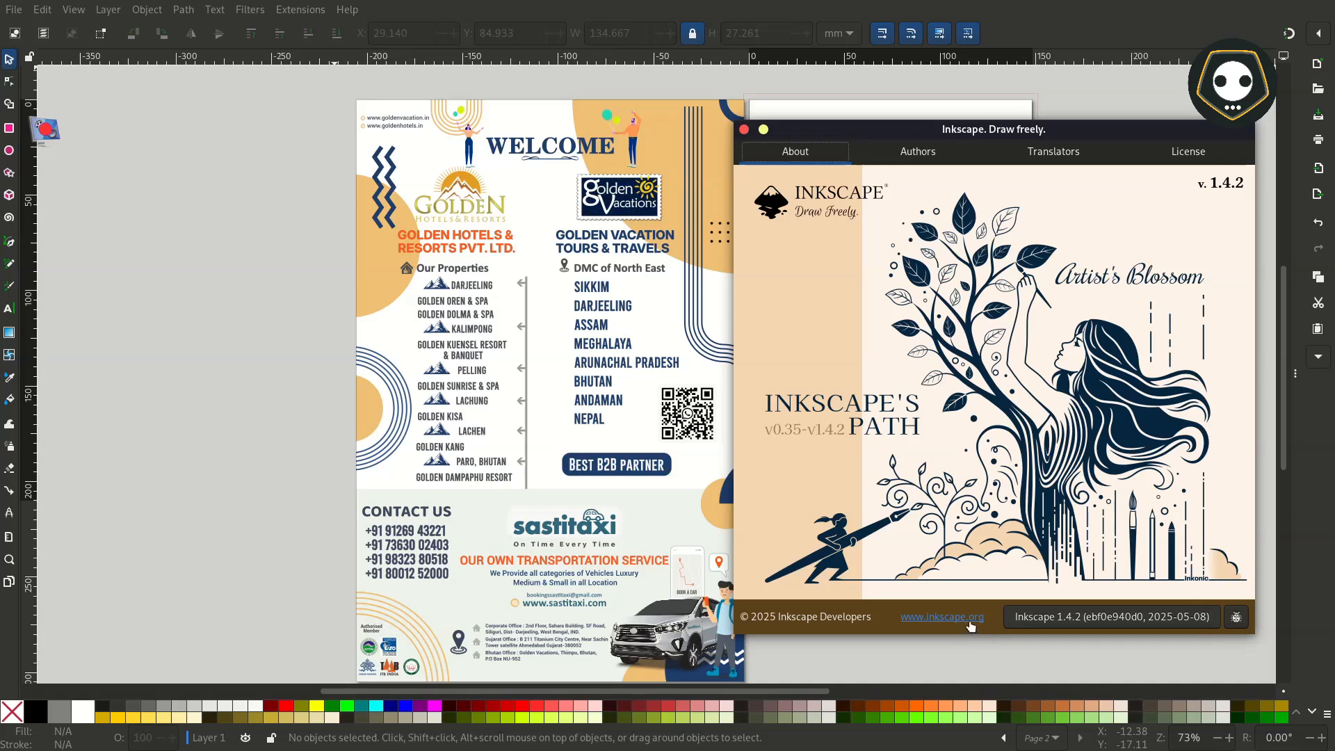
pyautogui.click(744, 130)
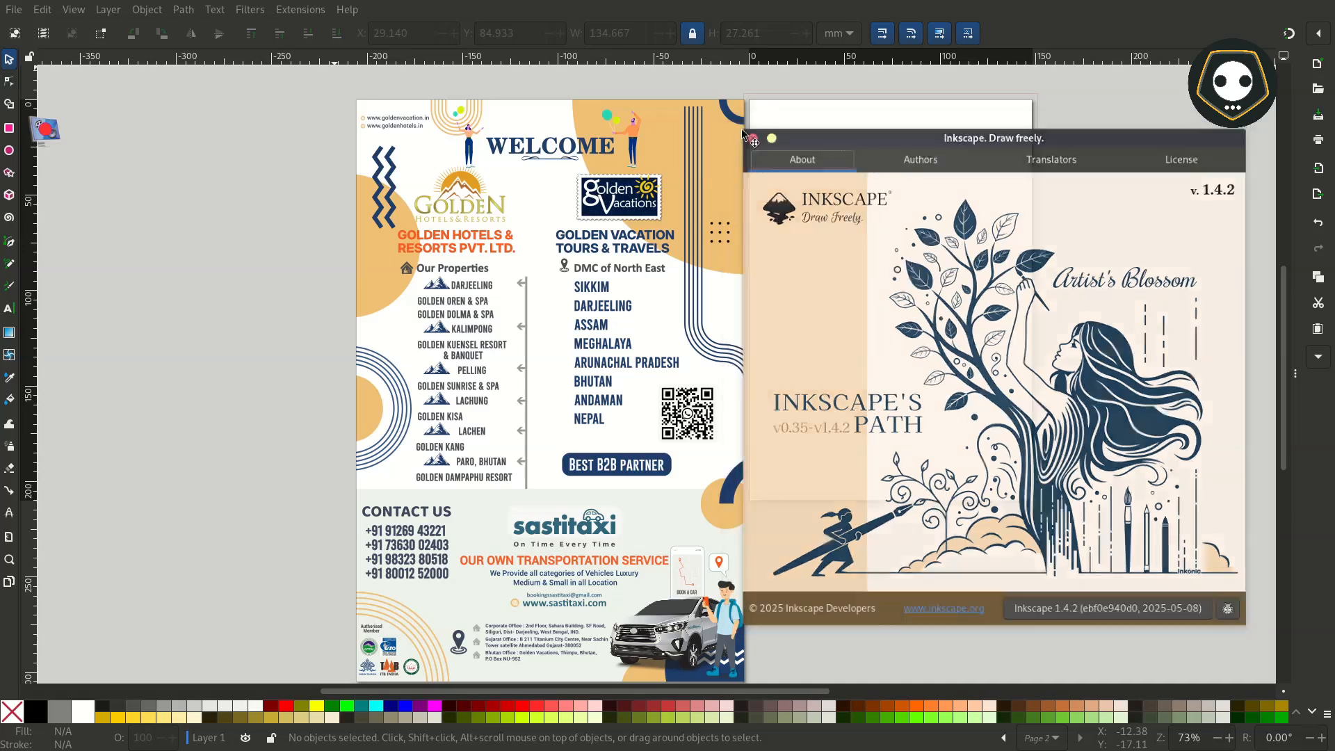
# Try grouping the poster's white background path, undo the grouping, and try to ungroup the path.
pyautogui.hscroll(-1, 621, 198)
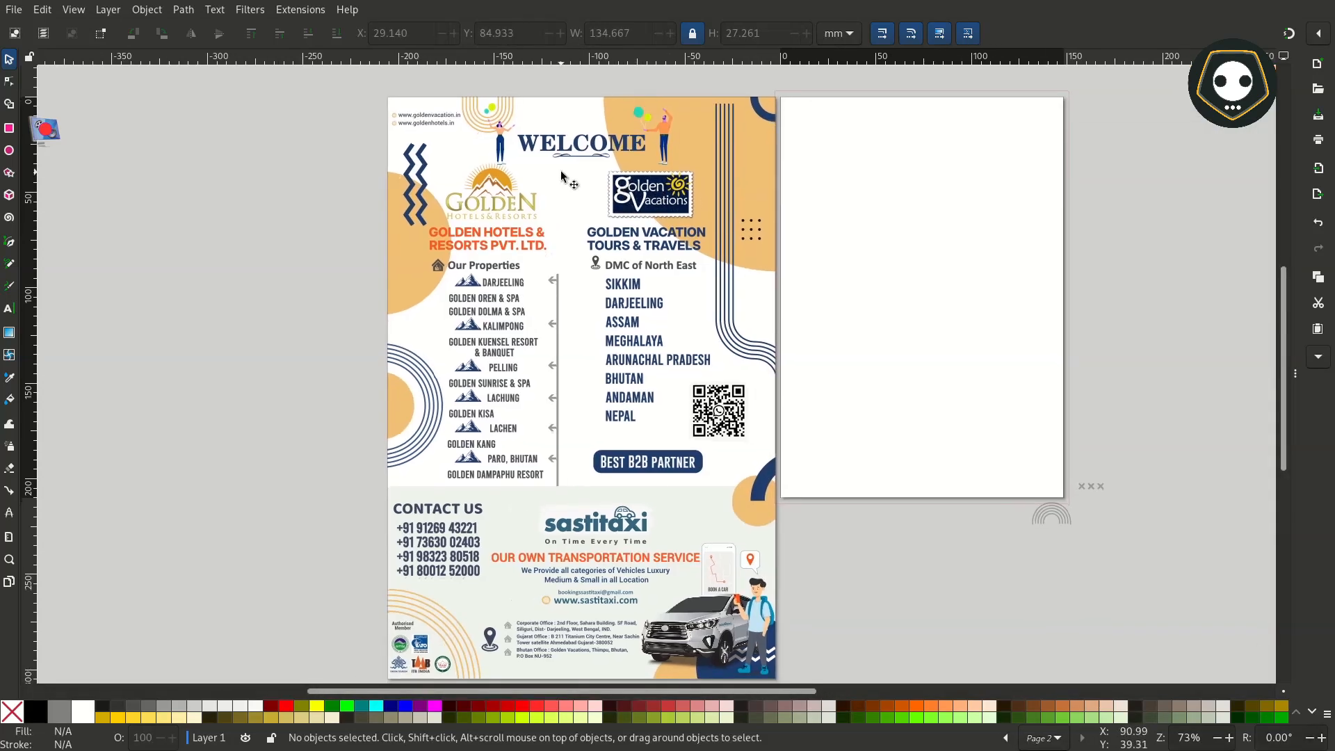
pyautogui.click(562, 175)
pyautogui.rightClick(562, 175)
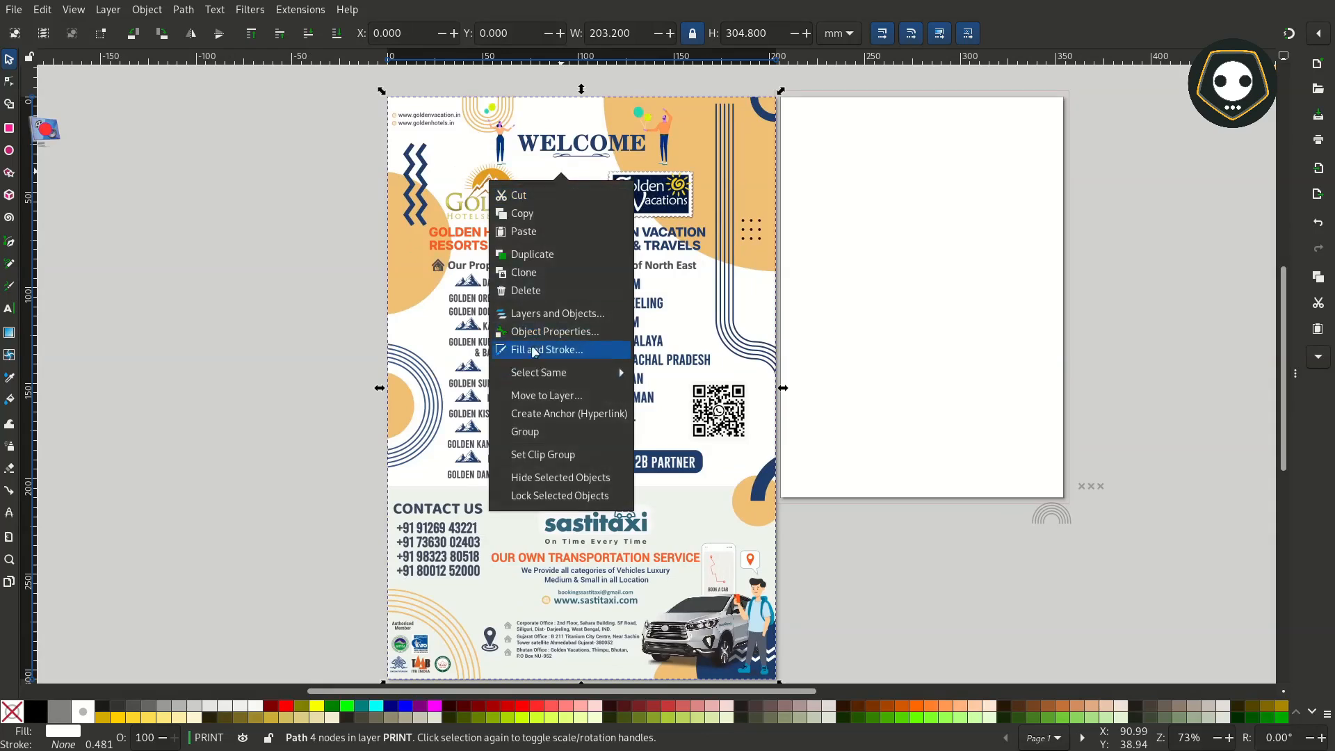
pyautogui.click(542, 433)
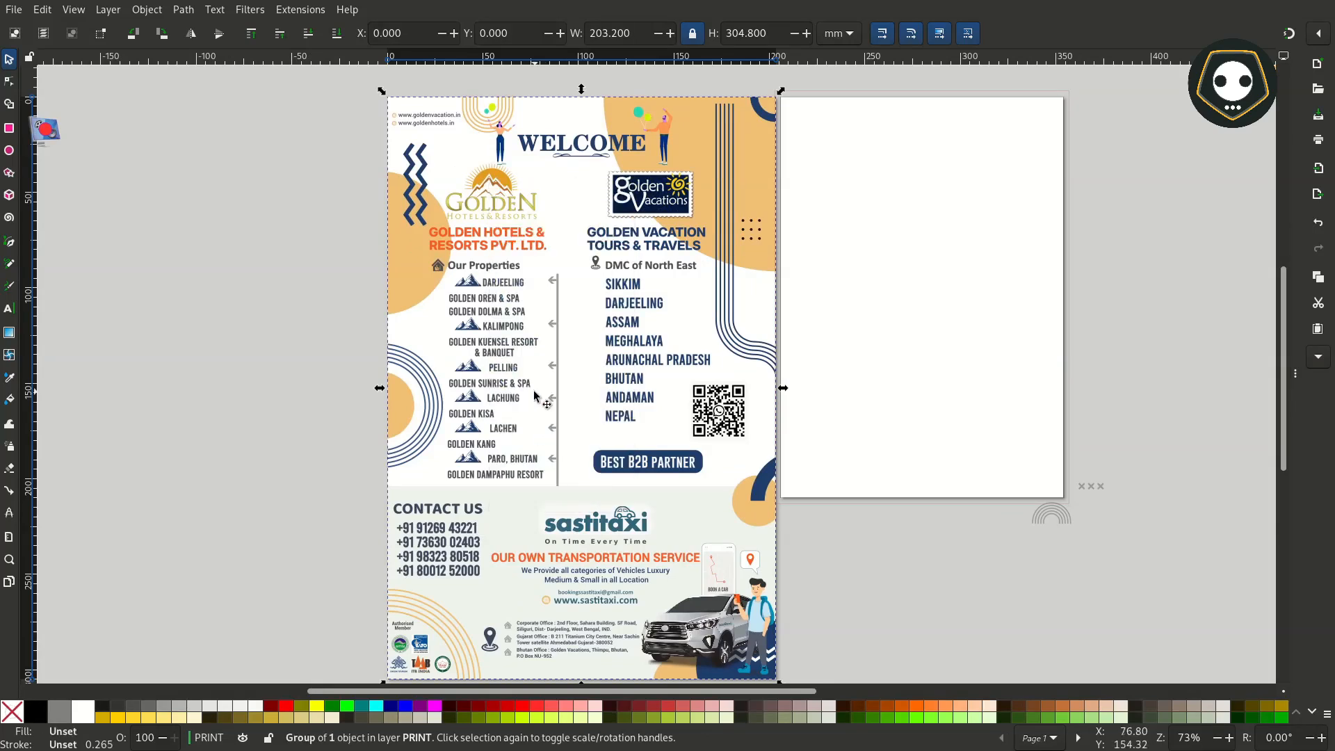
pyautogui.hotkey('ctrl', 'z')
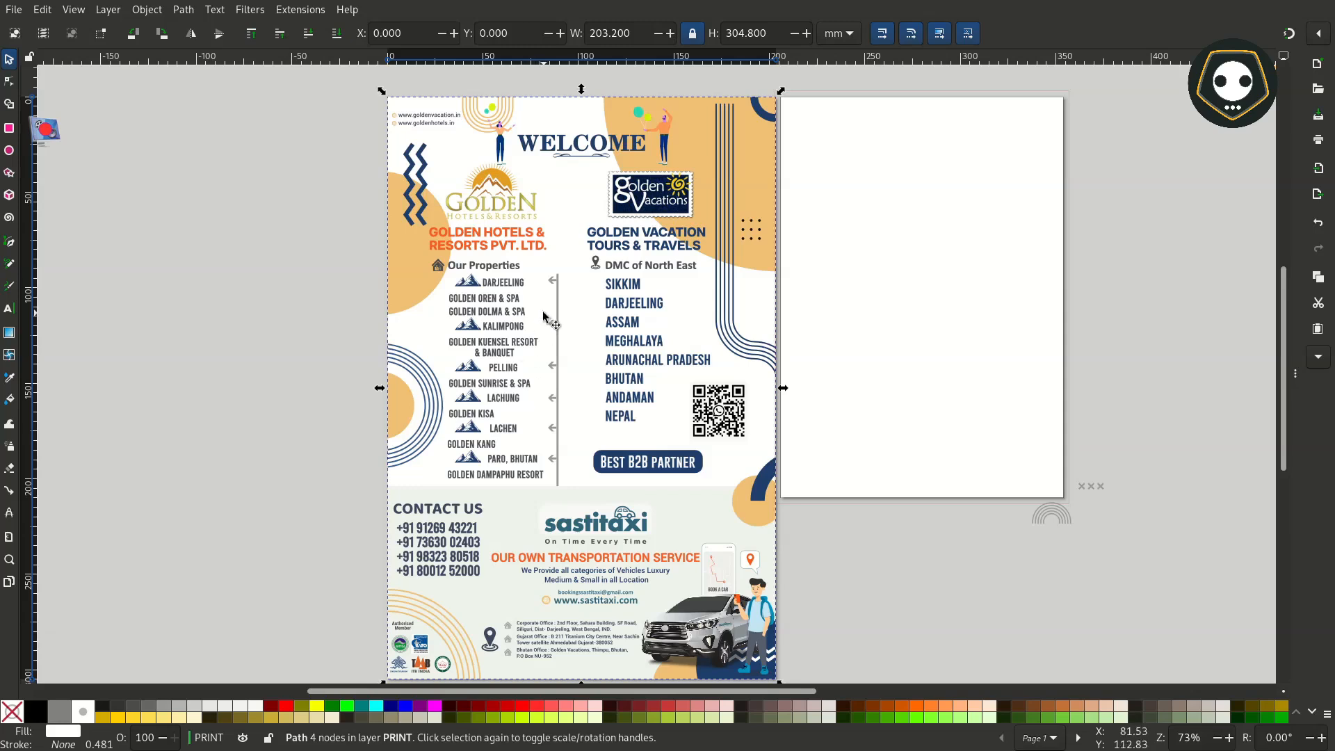
pyautogui.hotkey('ctrl', 'shift', 'g')
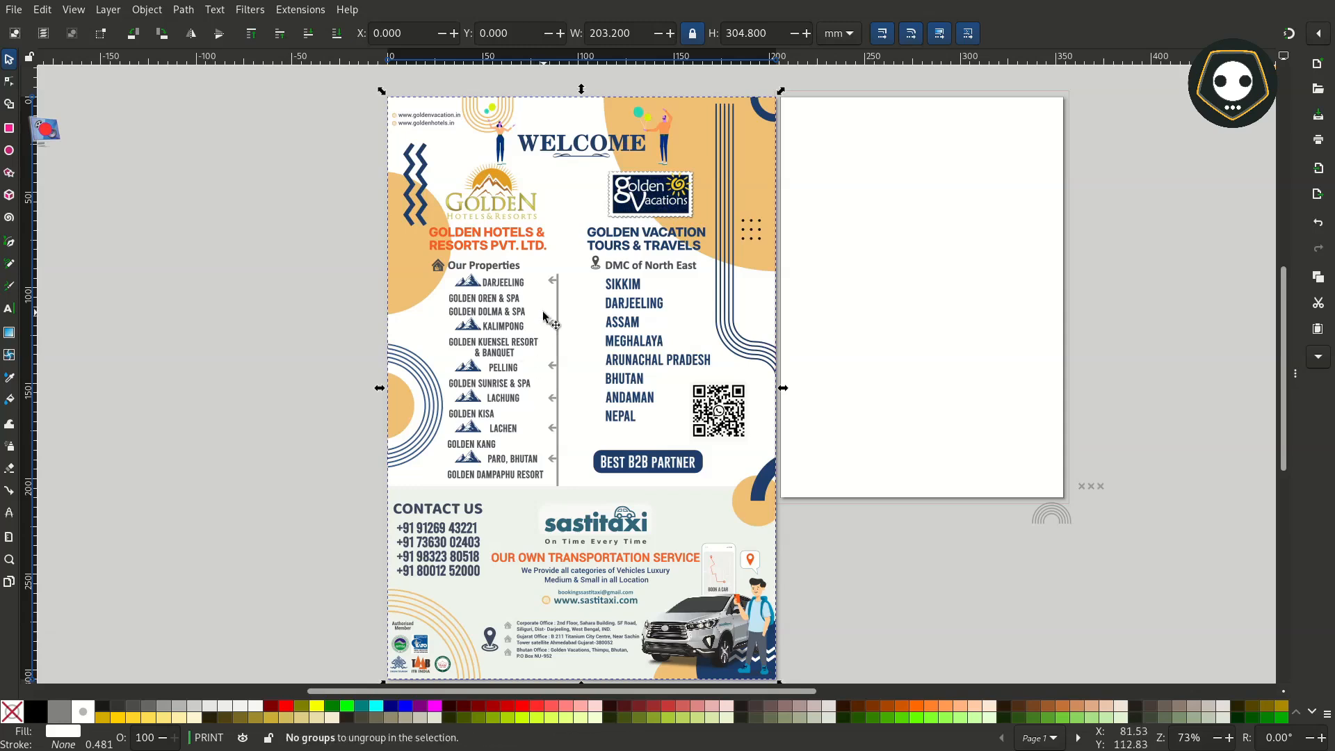
pyautogui.rightClick(551, 240)
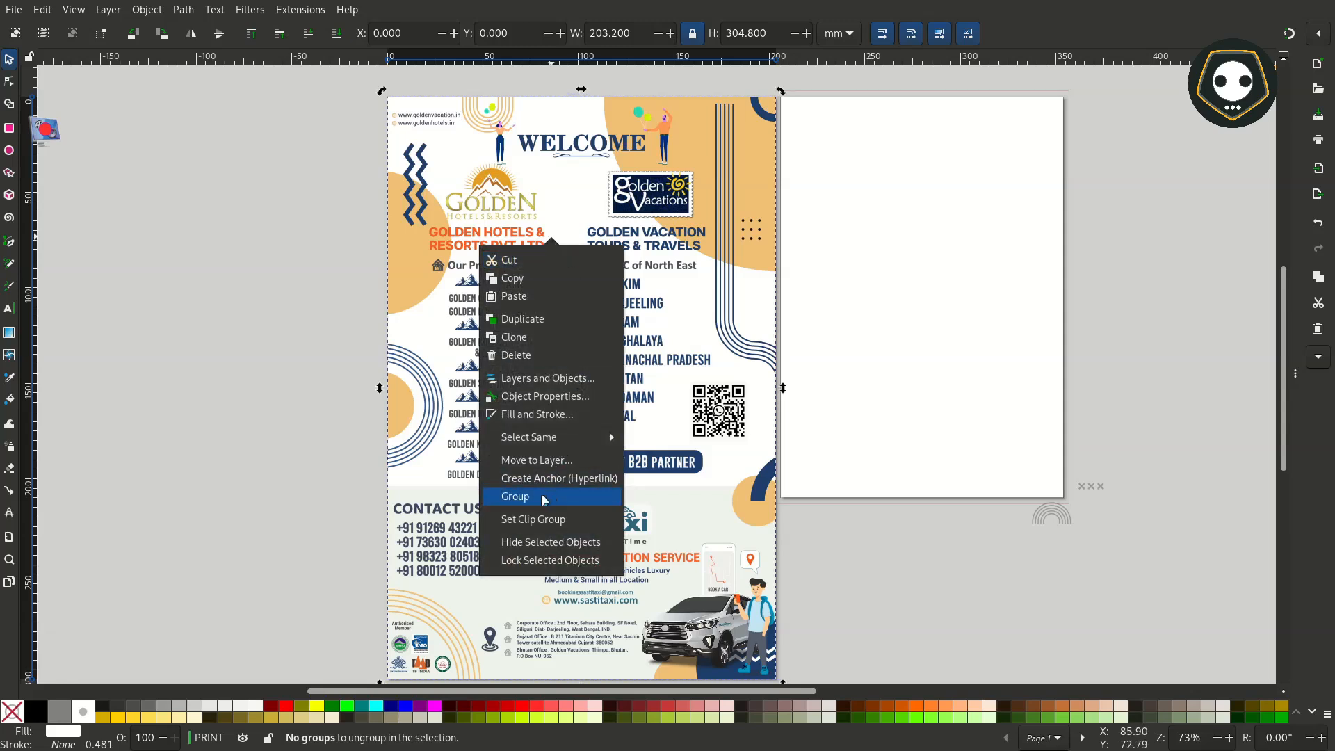
pyautogui.click(199, 268)
pyautogui.click(691, 126)
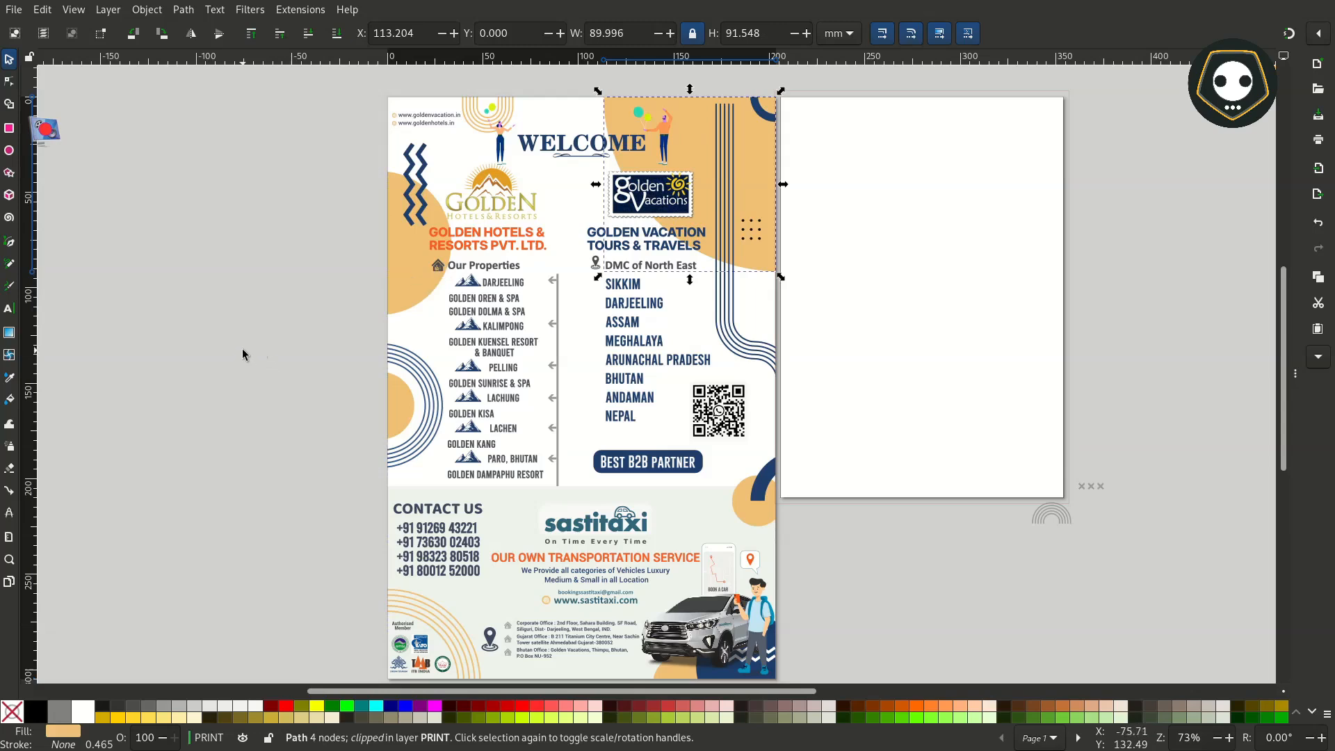
# Switch to Firefox and search Freepik's vectors for "welcome flyer".
pyautogui.press('super')
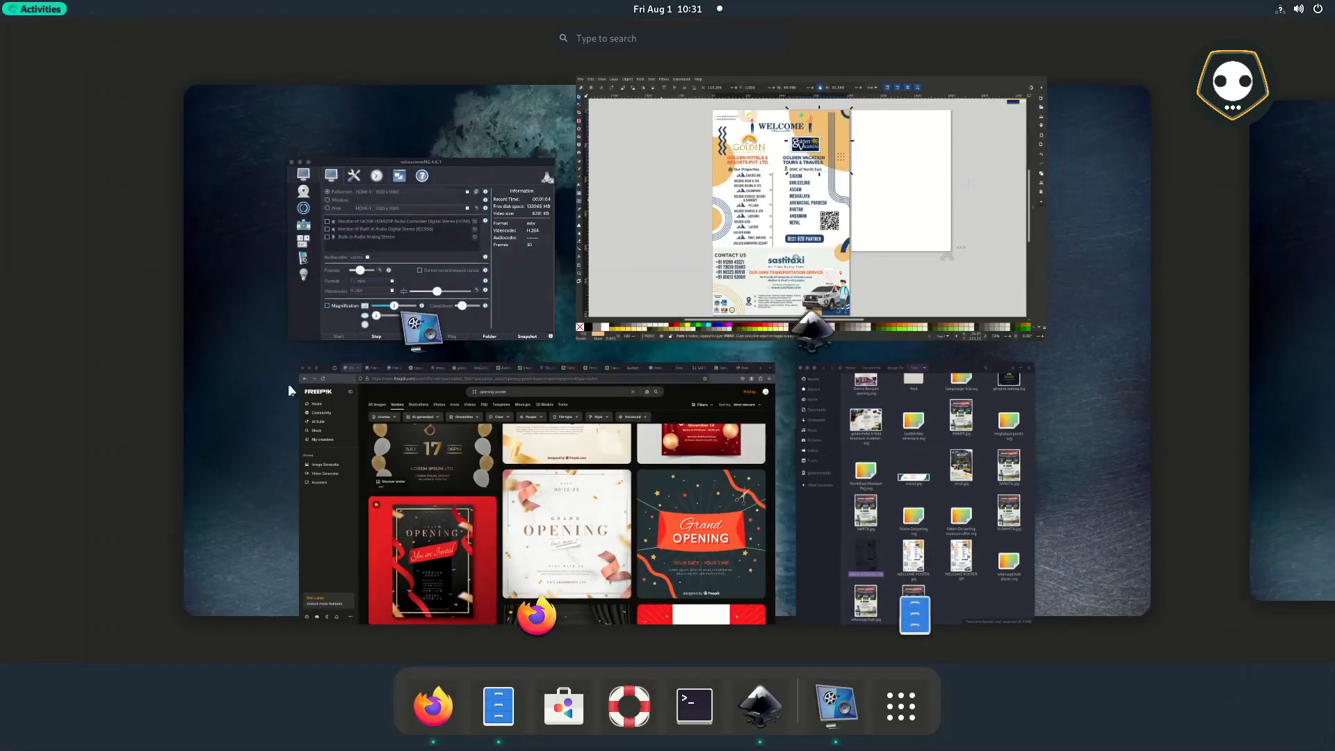
pyautogui.click(554, 471)
pyautogui.click(473, 88)
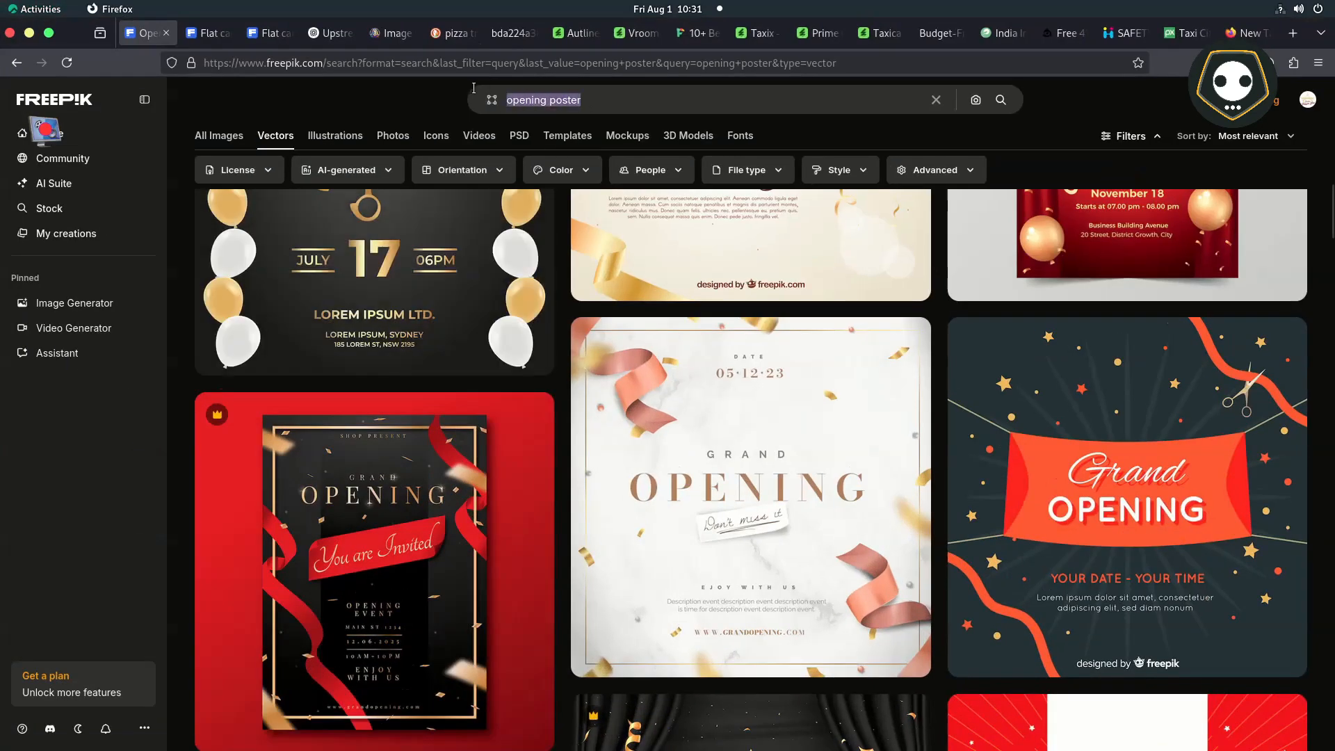
pyautogui.write('welcome fl')
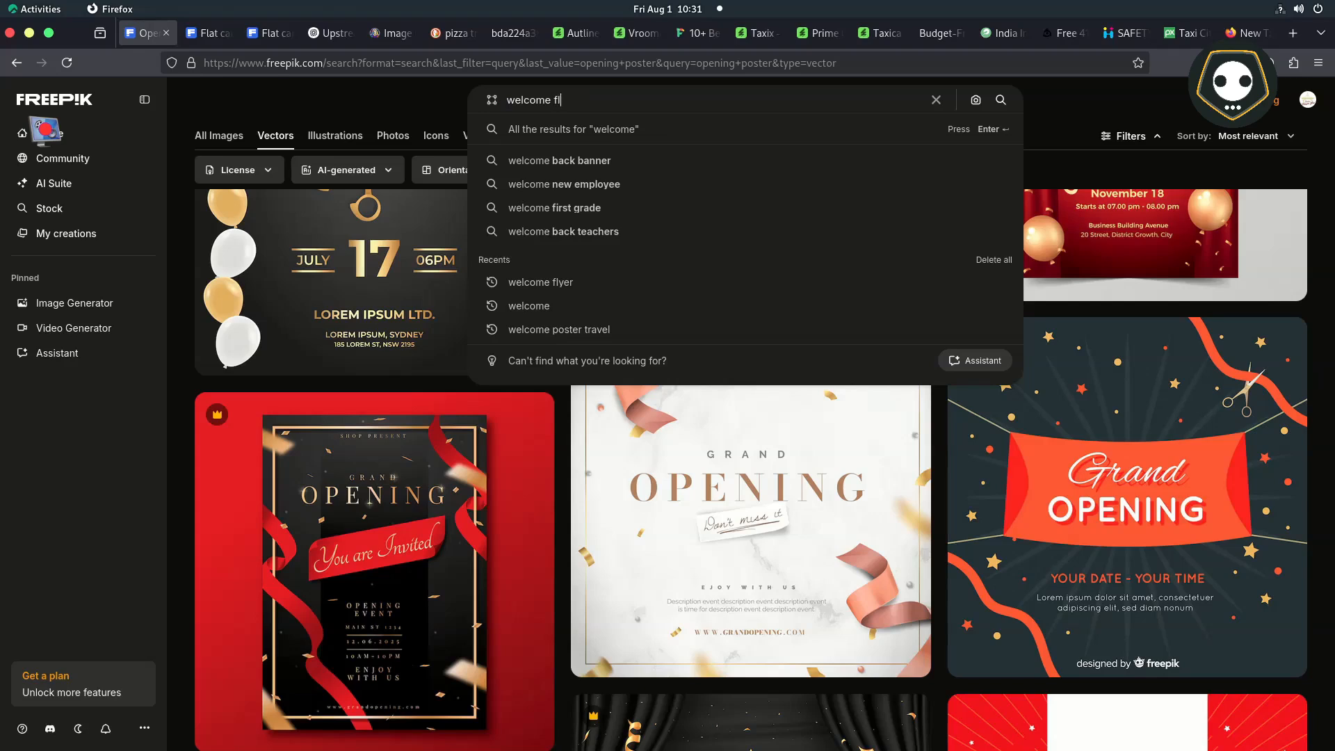
pyautogui.press('Return')
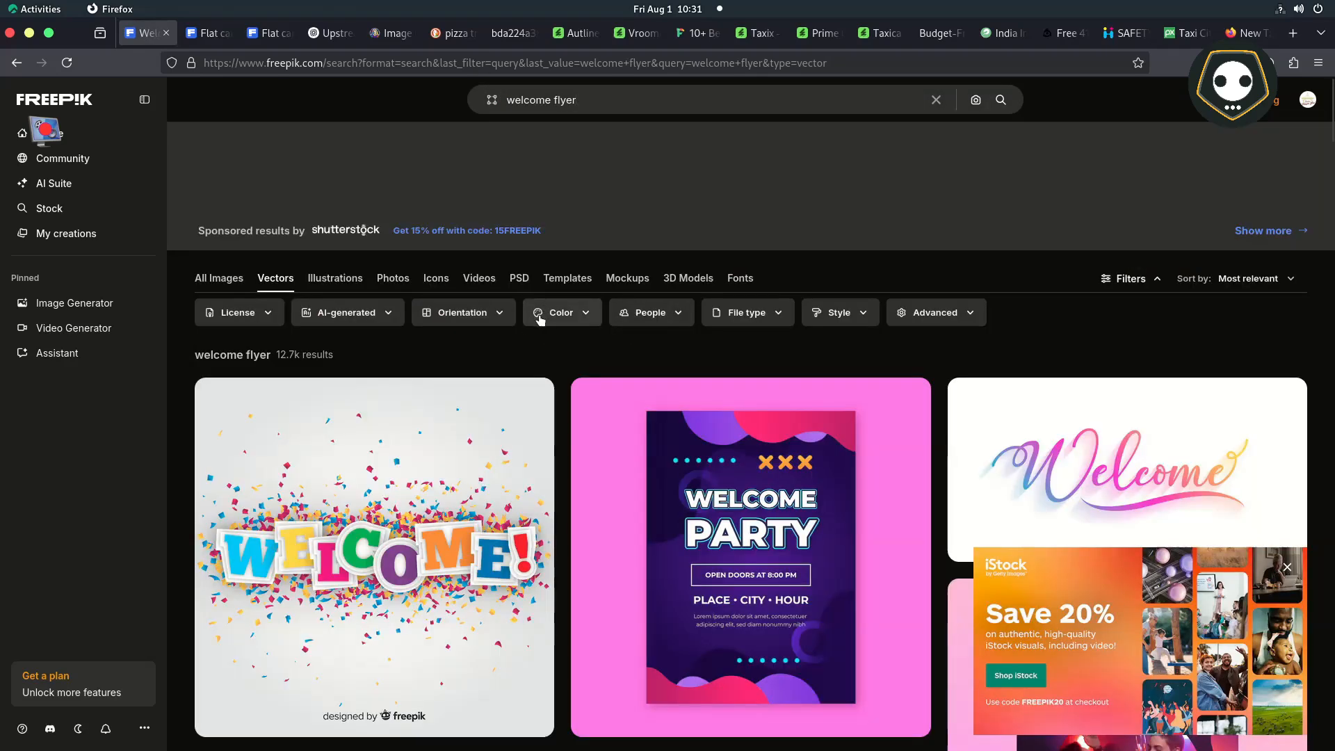
# Browse the flyer results and open the flat design welcome party invitation template in a new tab.
pyautogui.scroll(-3, 616, 342)
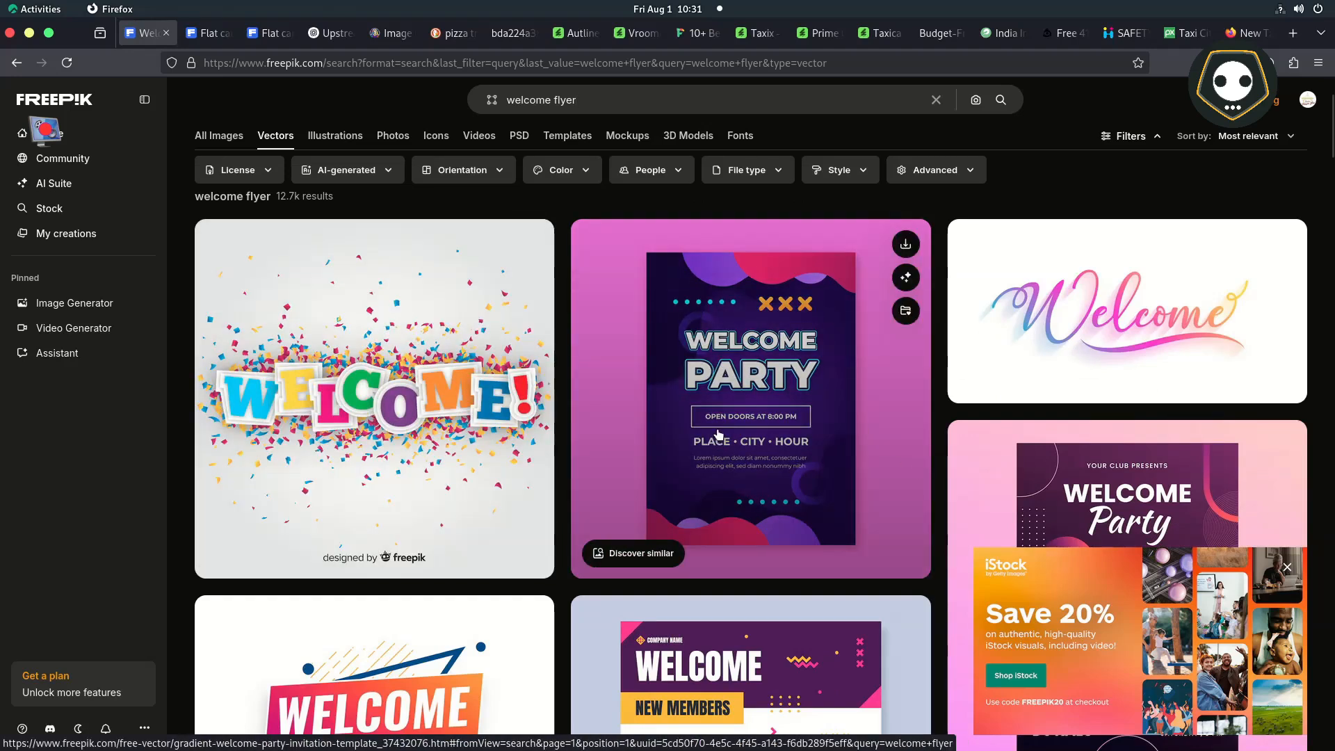
pyautogui.scroll(-5, 719, 435)
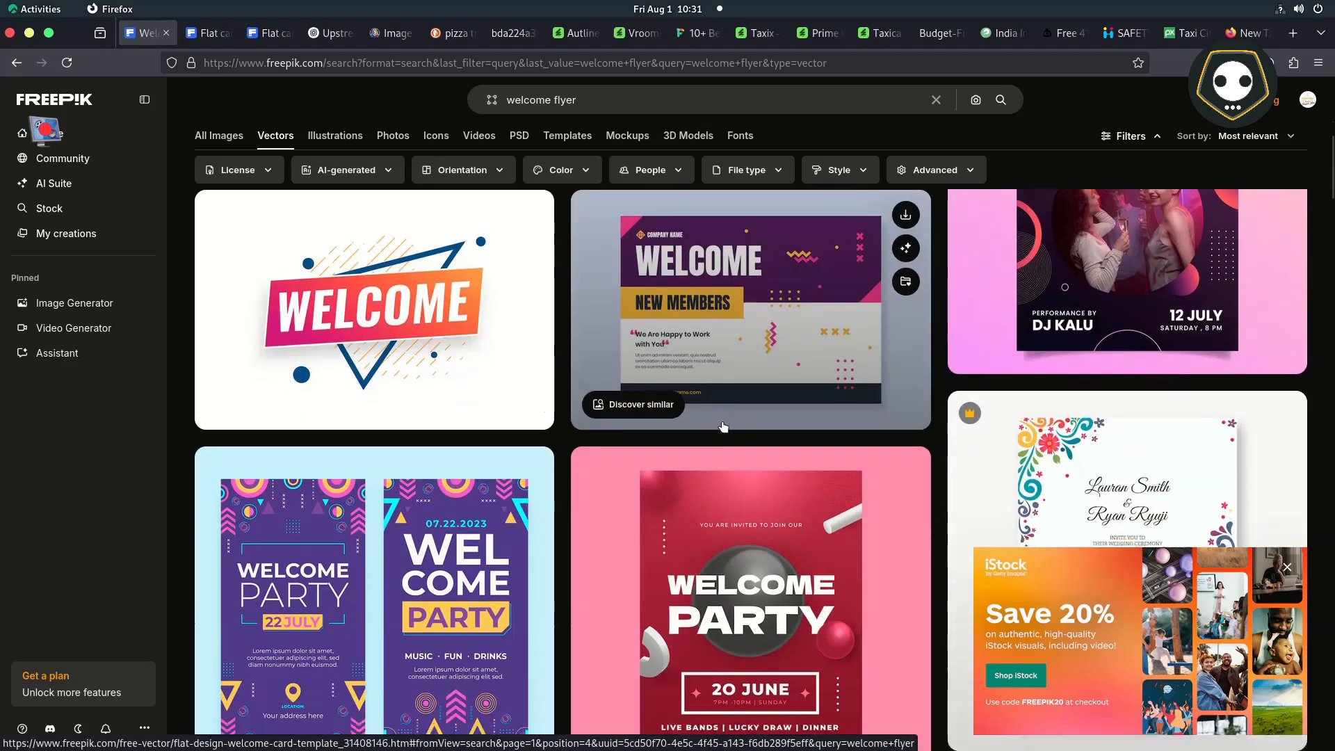
pyautogui.scroll(-6, 724, 427)
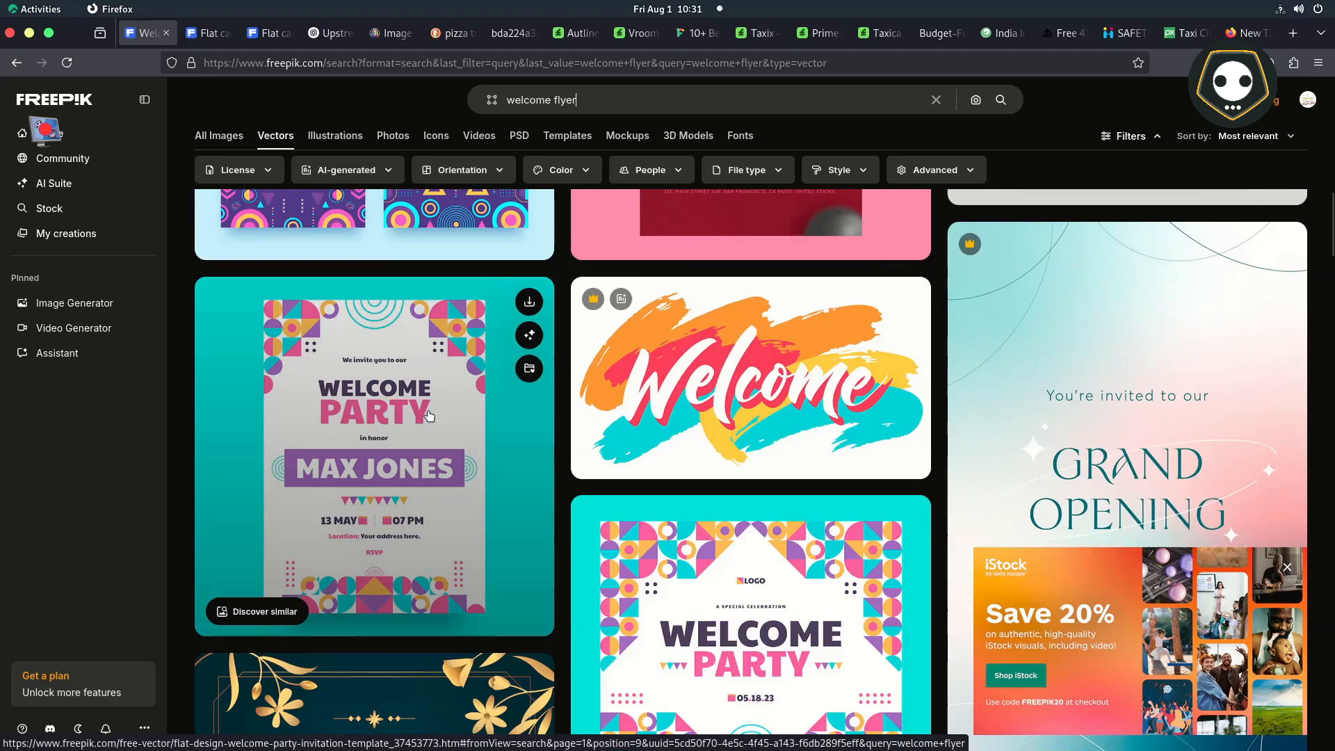
pyautogui.rightClick(354, 392)
pyautogui.click(376, 399)
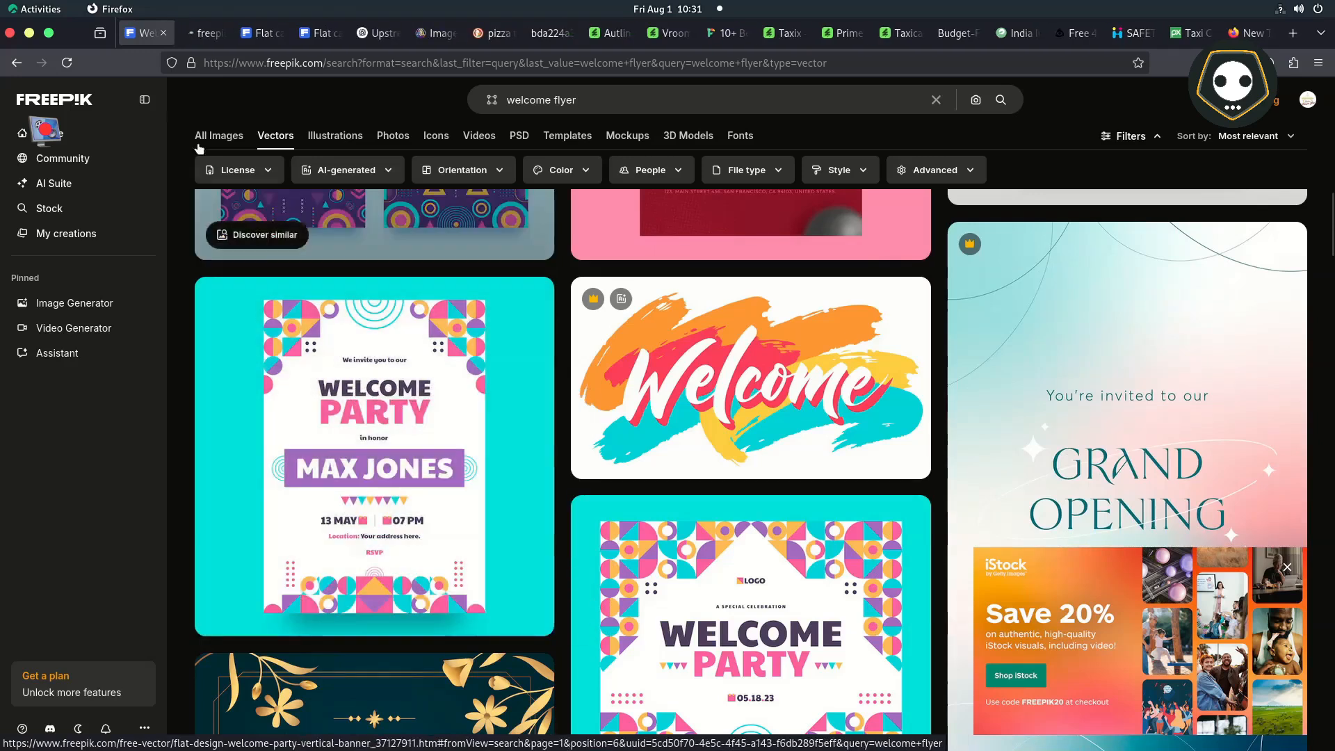
pyautogui.click(199, 34)
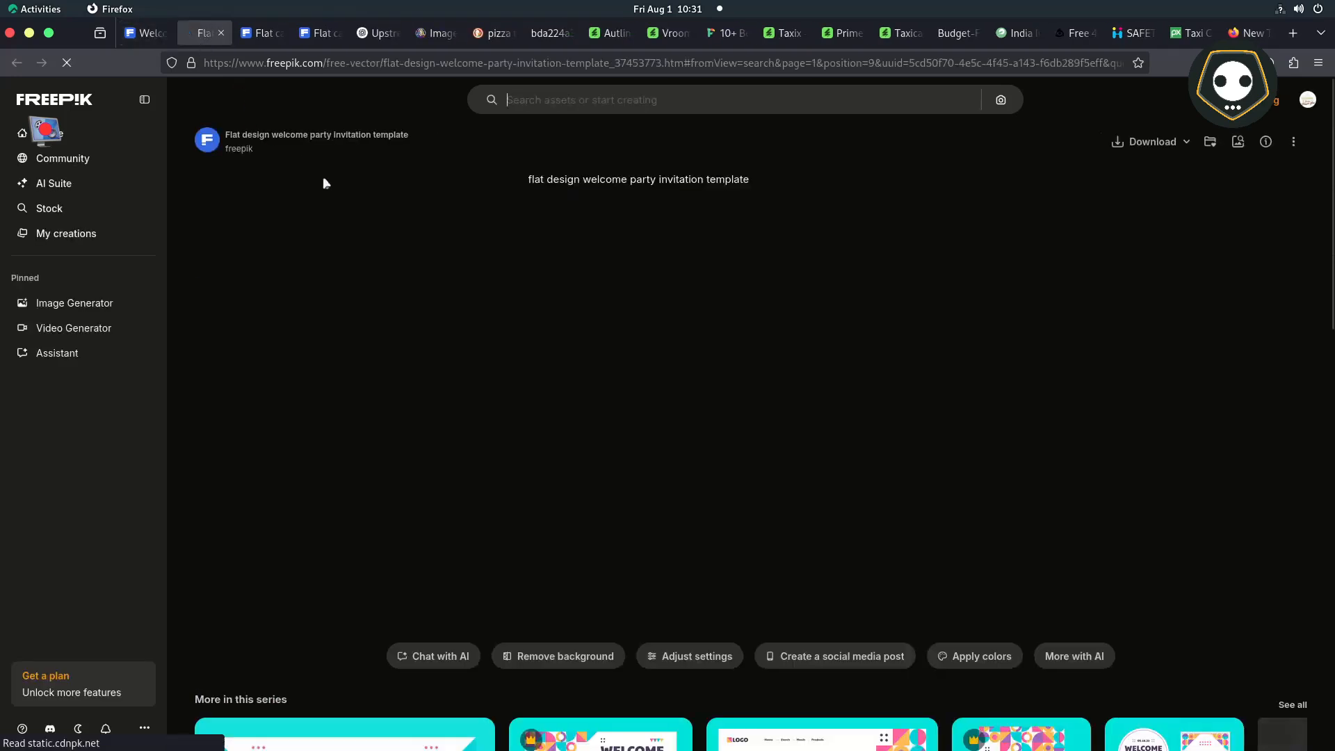
# Check which download file types the invitation template offers and close its tab.
pyautogui.click(1186, 142)
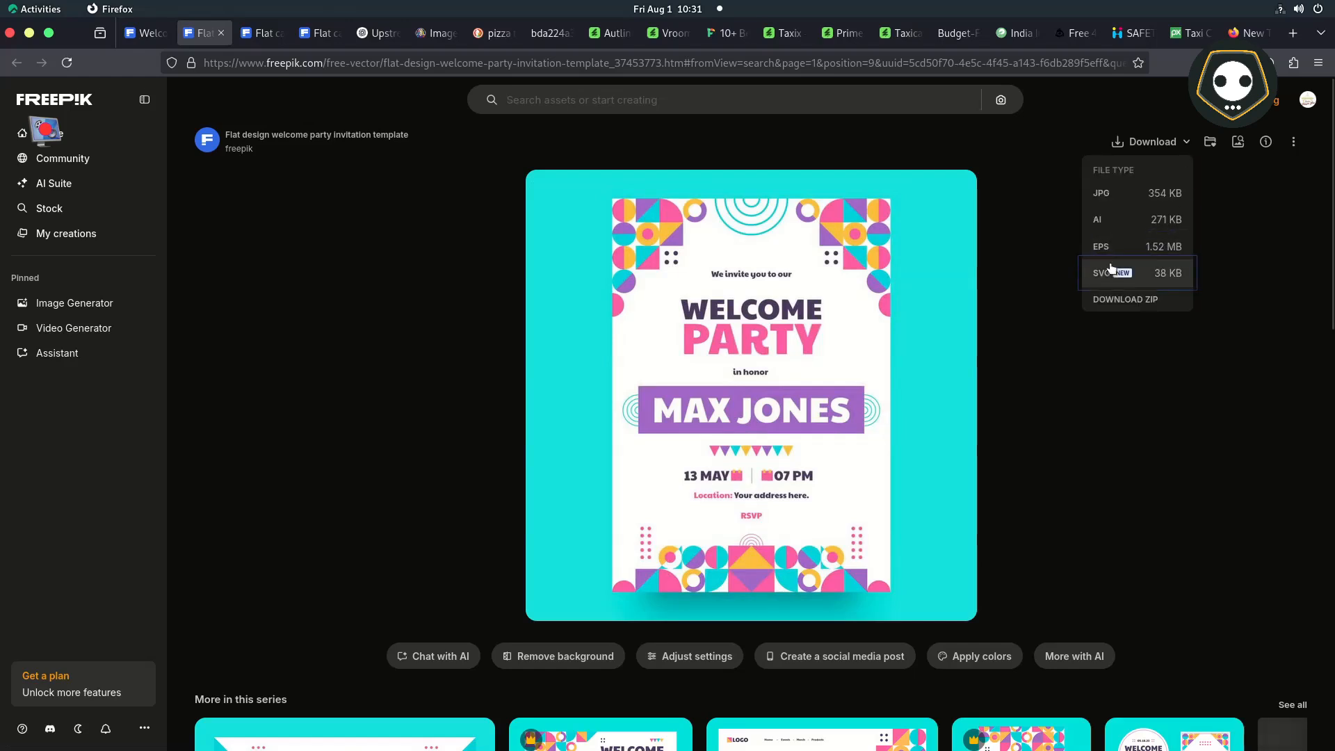
pyautogui.click(256, 219)
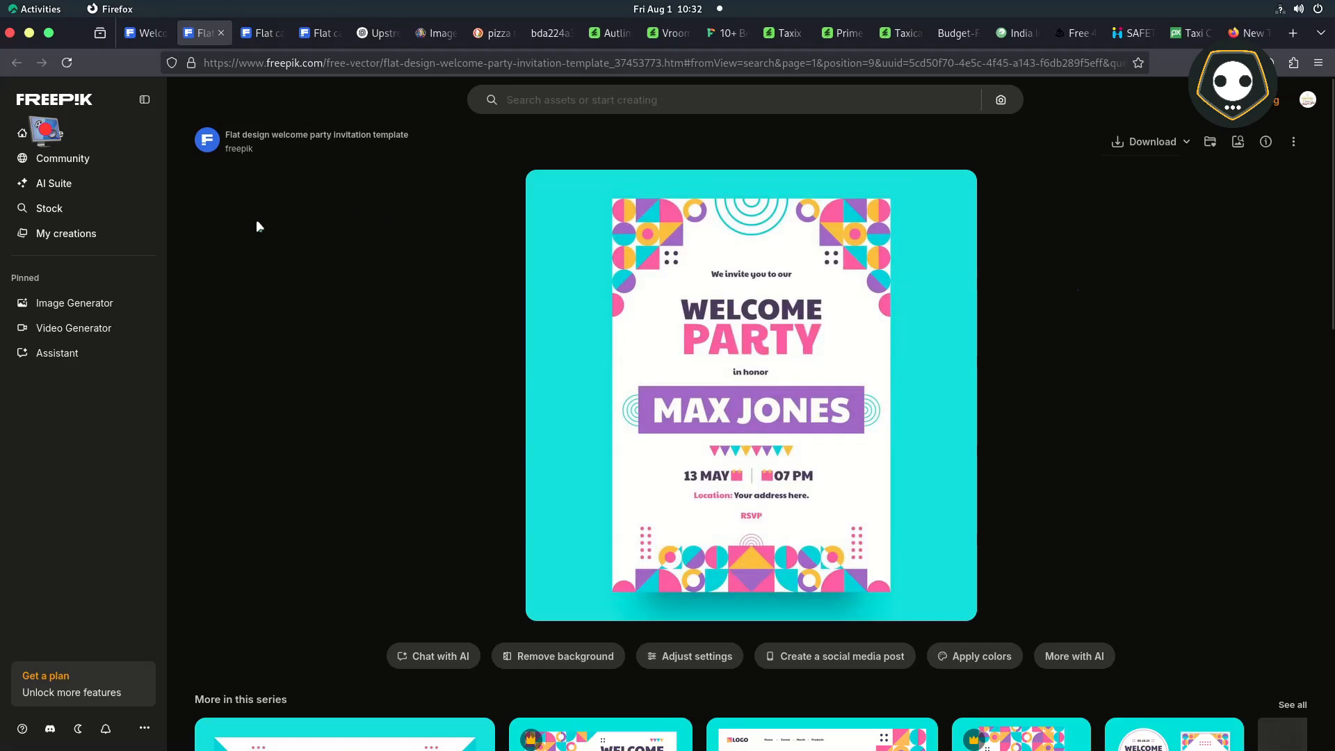
pyautogui.click(220, 32)
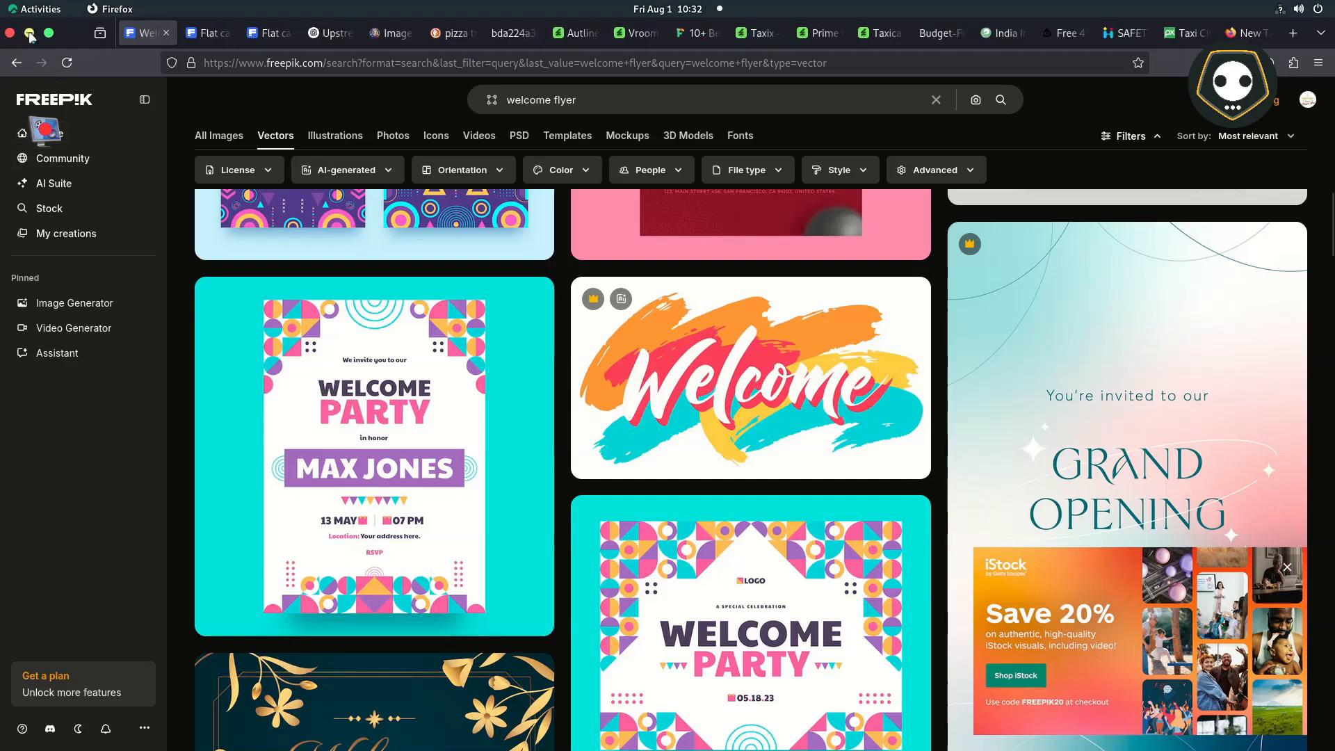
# Return to Inkscape and delete the artwork lying between the blank page and the purple party template.
pyautogui.click(30, 34)
pyautogui.hscroll(4, 562, 394)
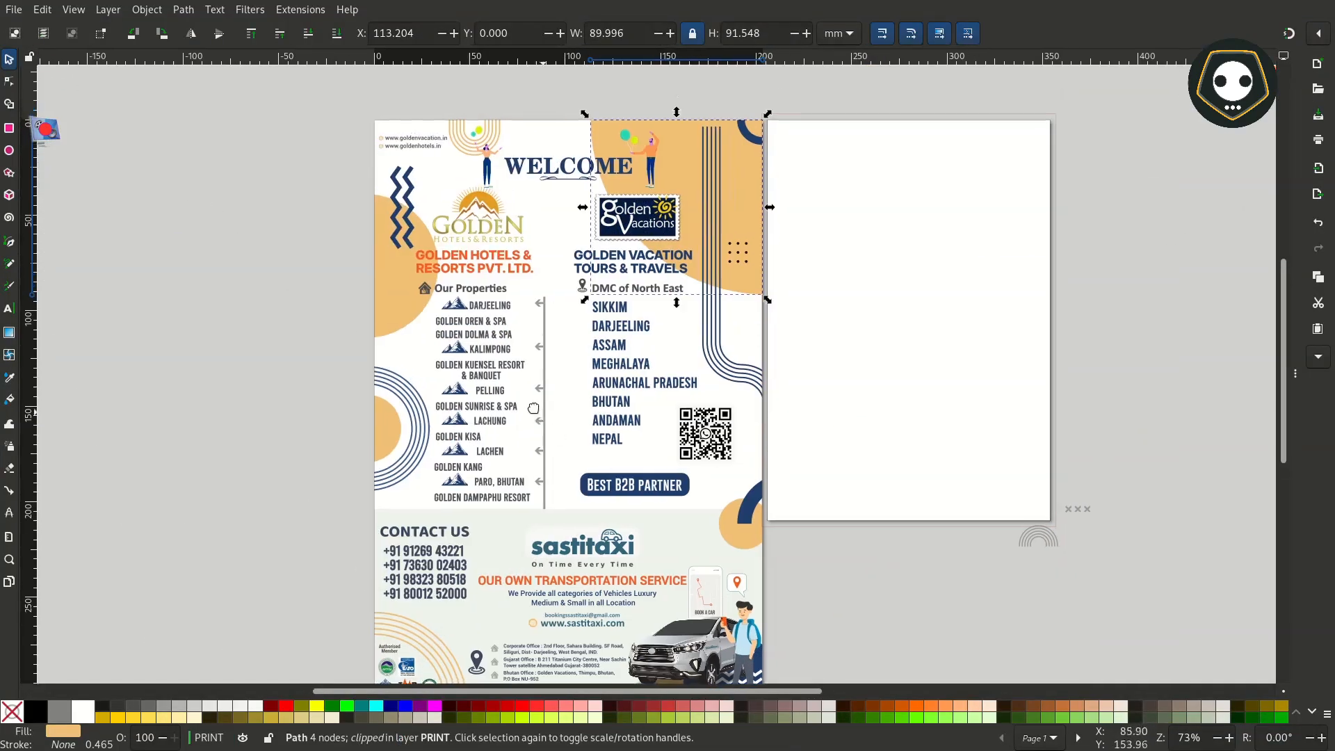
pyautogui.keyDown('ctrl'); pyautogui.scroll(-1, 620, 402); pyautogui.keyUp('ctrl')
pyautogui.moveTo(741, 403); pyautogui.dragTo(427, 378)
pyautogui.moveTo(738, 142); pyautogui.dragTo(792, 391)
pyautogui.press('Delete')
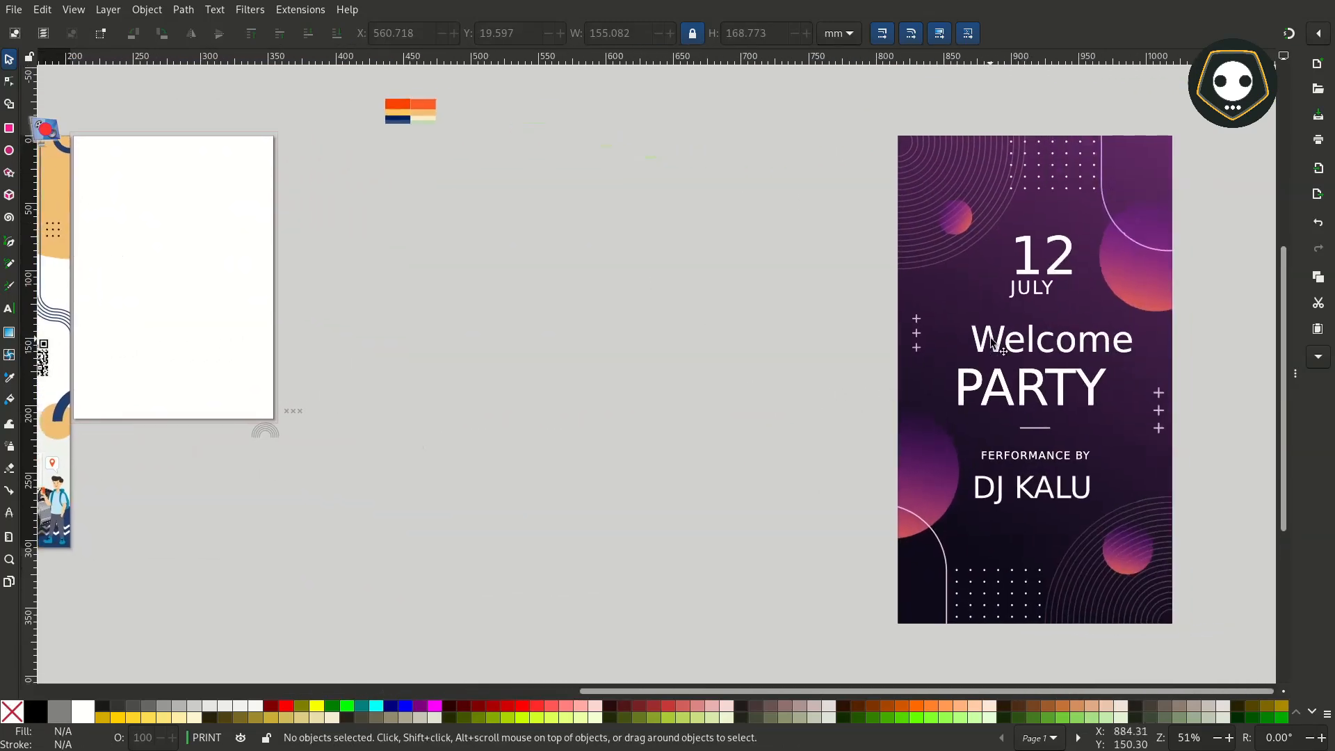
# Try moving the Welcome text, the small upper circle and the number 12 on the purple template, and undo the moves.
pyautogui.click(1006, 341)
pyautogui.moveTo(1006, 340); pyautogui.dragTo(1006, 341)
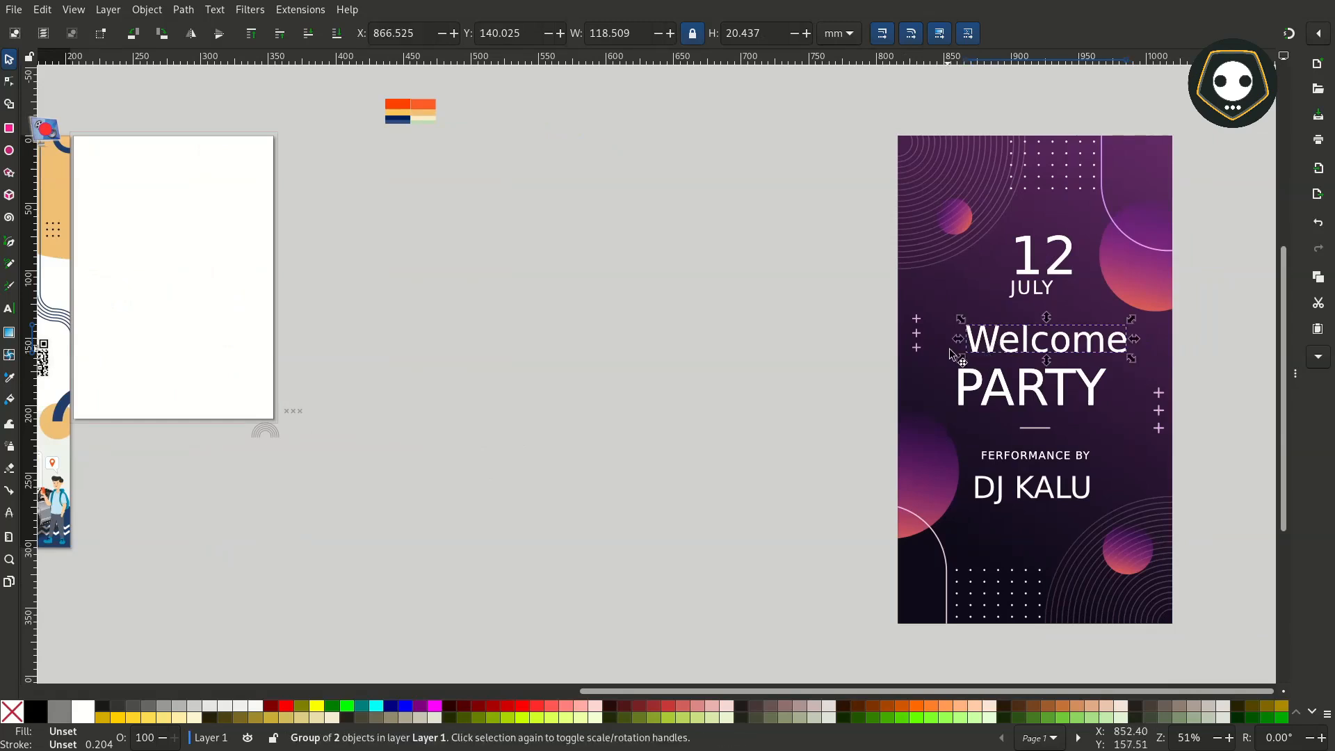
pyautogui.click(965, 206)
pyautogui.moveTo(965, 206); pyautogui.dragTo(841, 209)
pyautogui.hotkey('ctrl', 'z')
pyautogui.keyDown('ctrl'); pyautogui.click(1063, 243); pyautogui.keyUp('ctrl')
pyautogui.moveTo(1064, 243); pyautogui.dragTo(890, 251)
pyautogui.hotkey('ctrl', 'z')
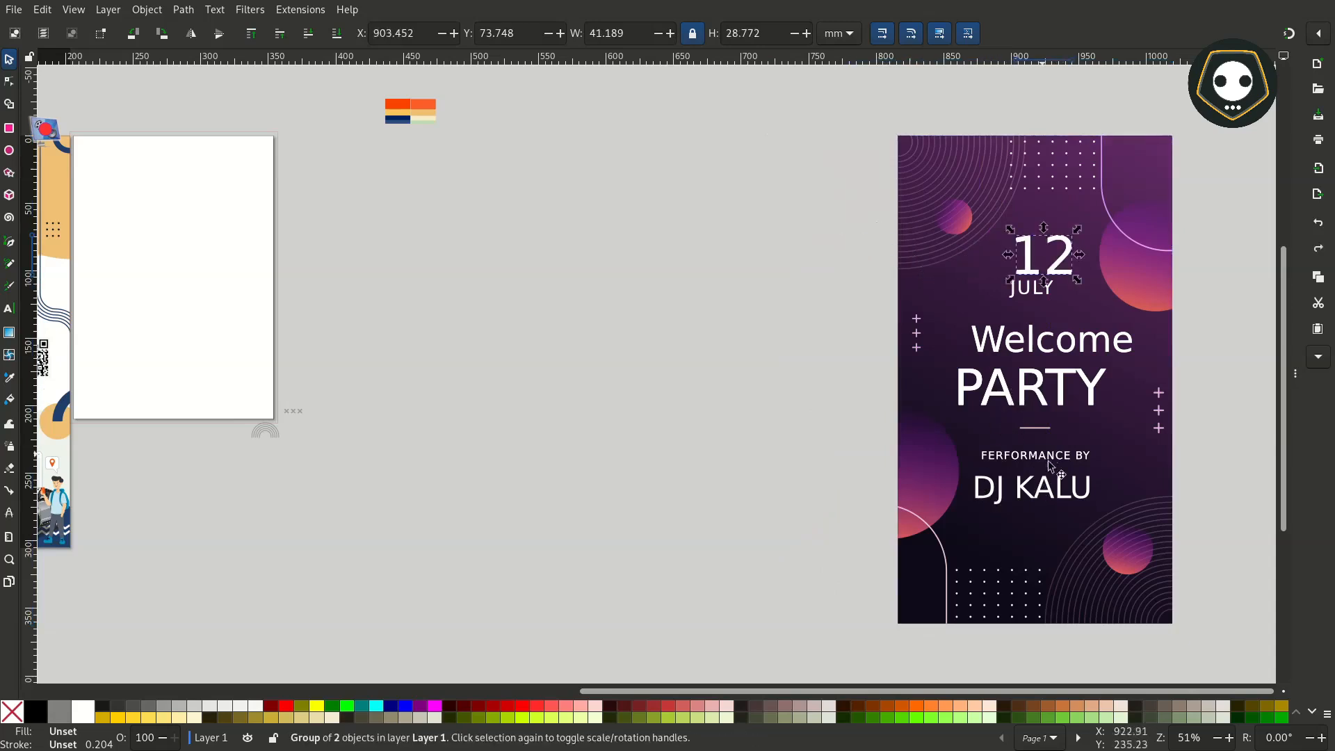
# Inspect the small lower circle, the Welcome text and the editable number 12 on the purple party template.
pyautogui.keyDown('ctrl'); pyautogui.click(1132, 567); pyautogui.keyUp('ctrl')
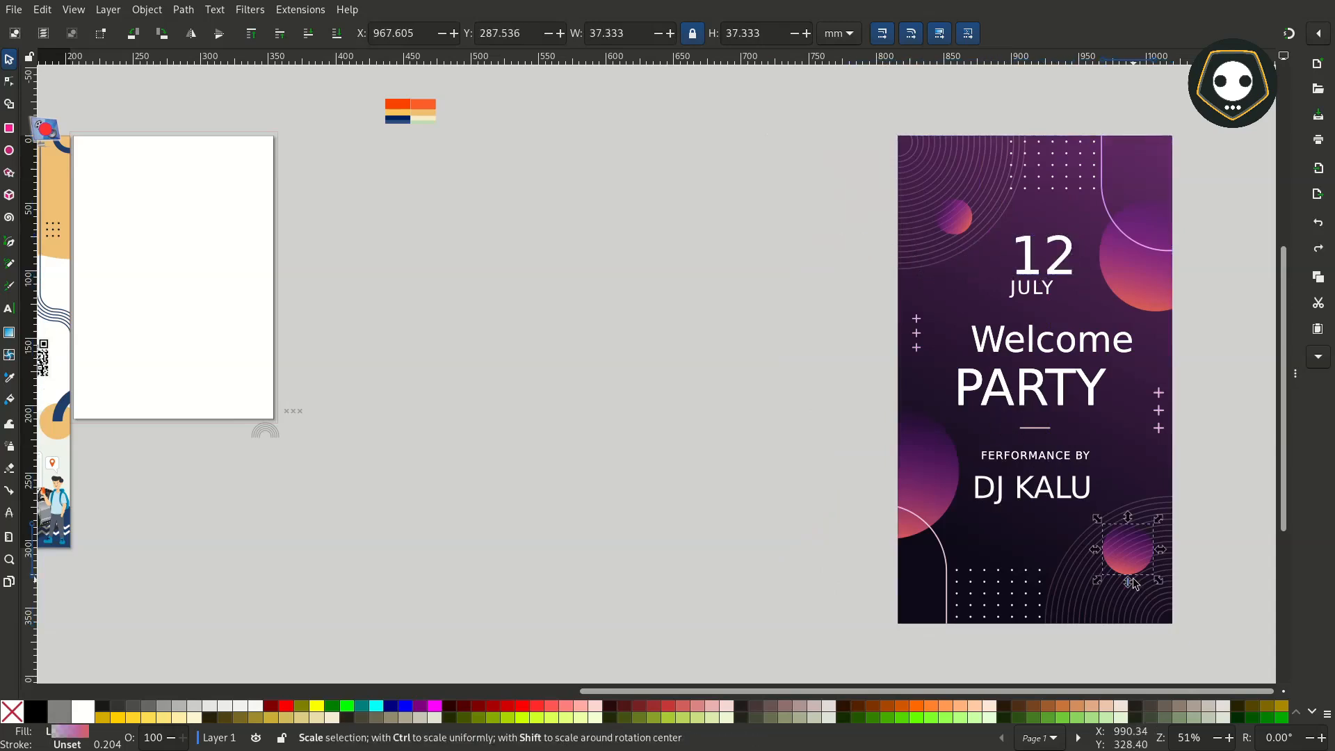
pyautogui.click(1031, 345)
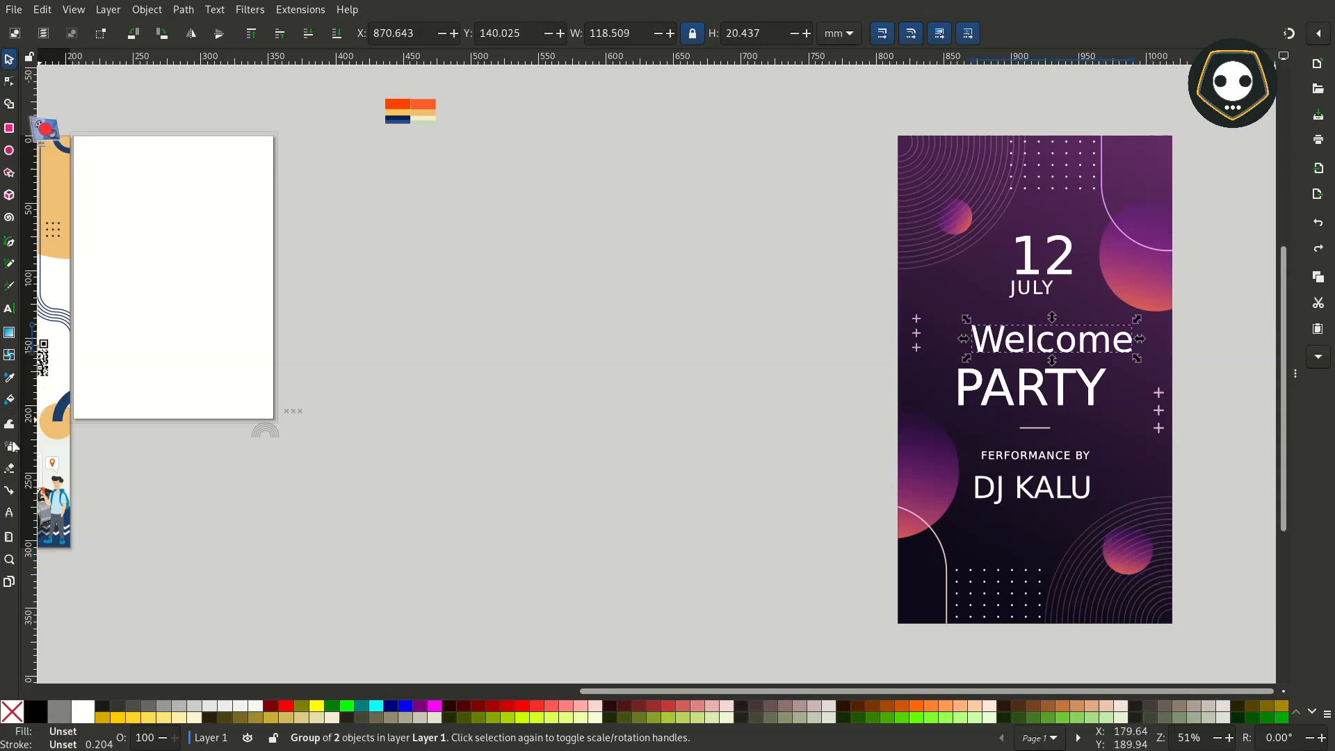
pyautogui.click(9, 309)
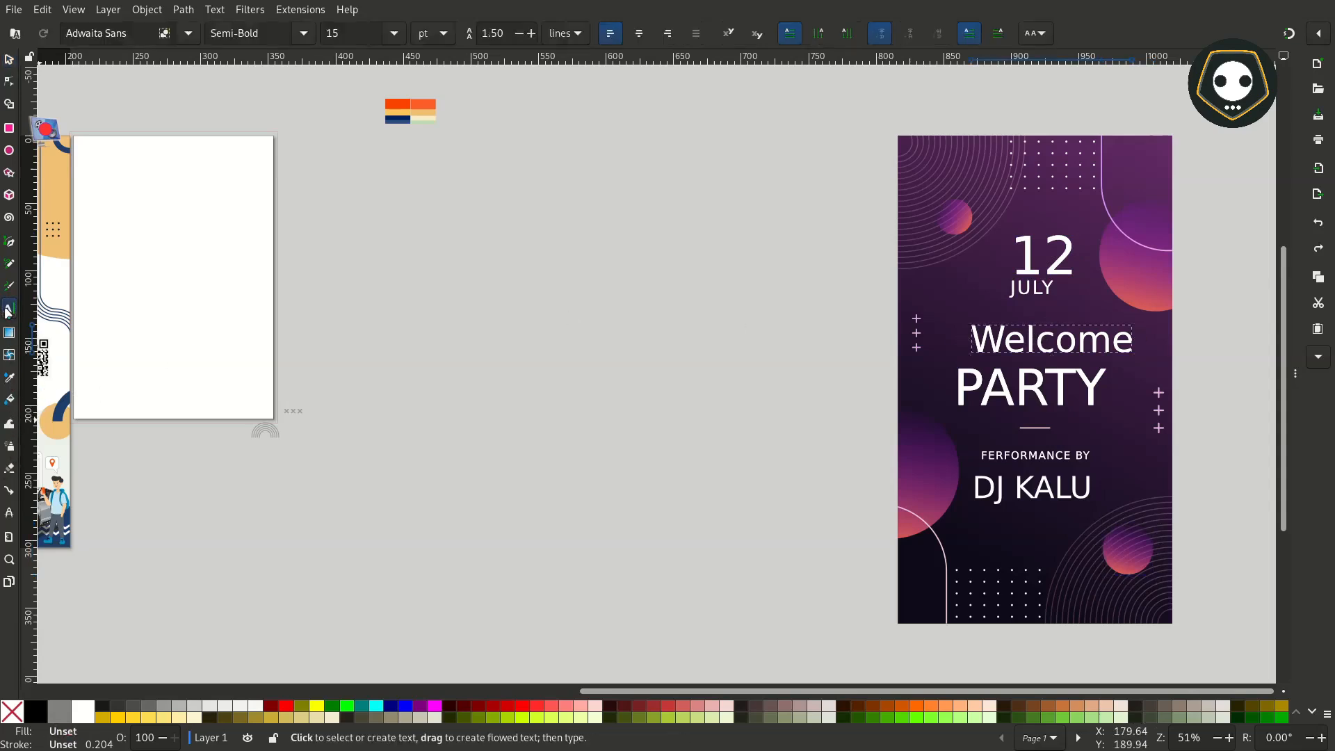
pyautogui.click(1057, 250)
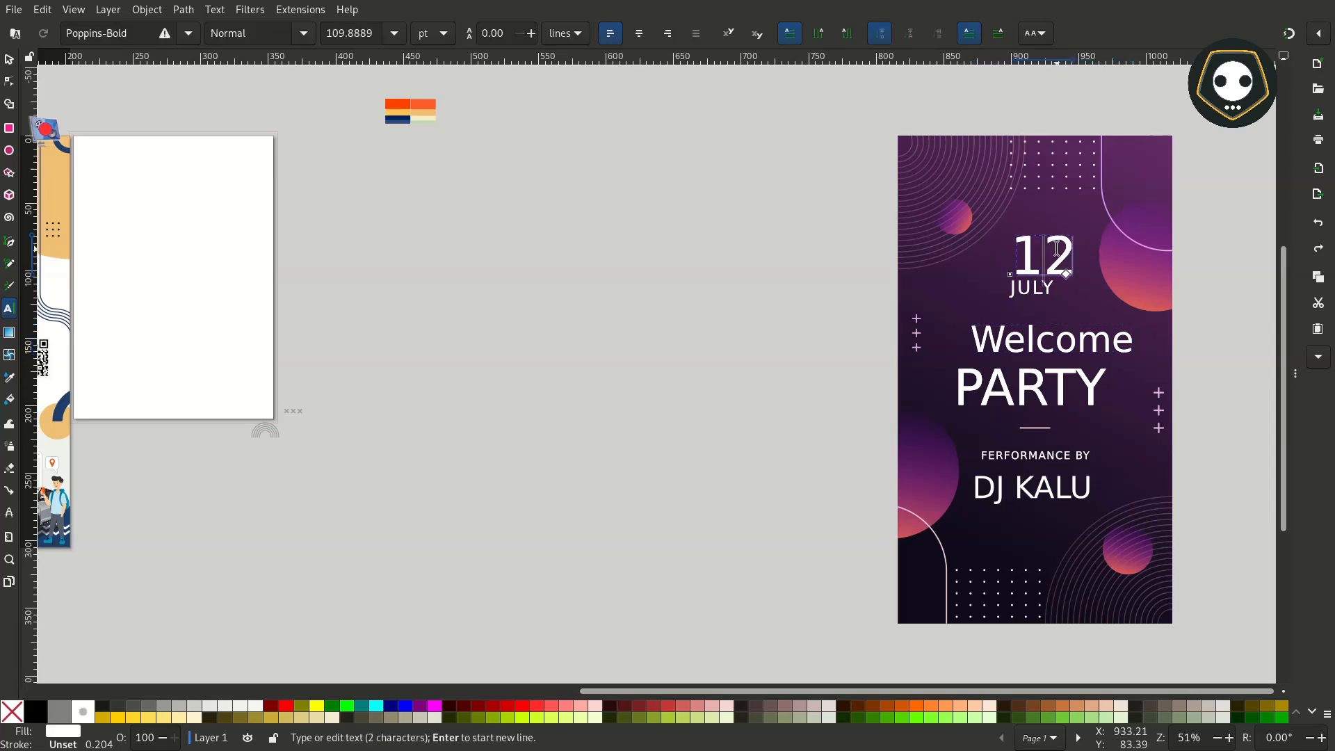
pyautogui.press('Escape')
# Go back to the finished welcome banner and select the man with balloons beside the WELCOME heading.
pyautogui.hscroll(-10, 789, 376)
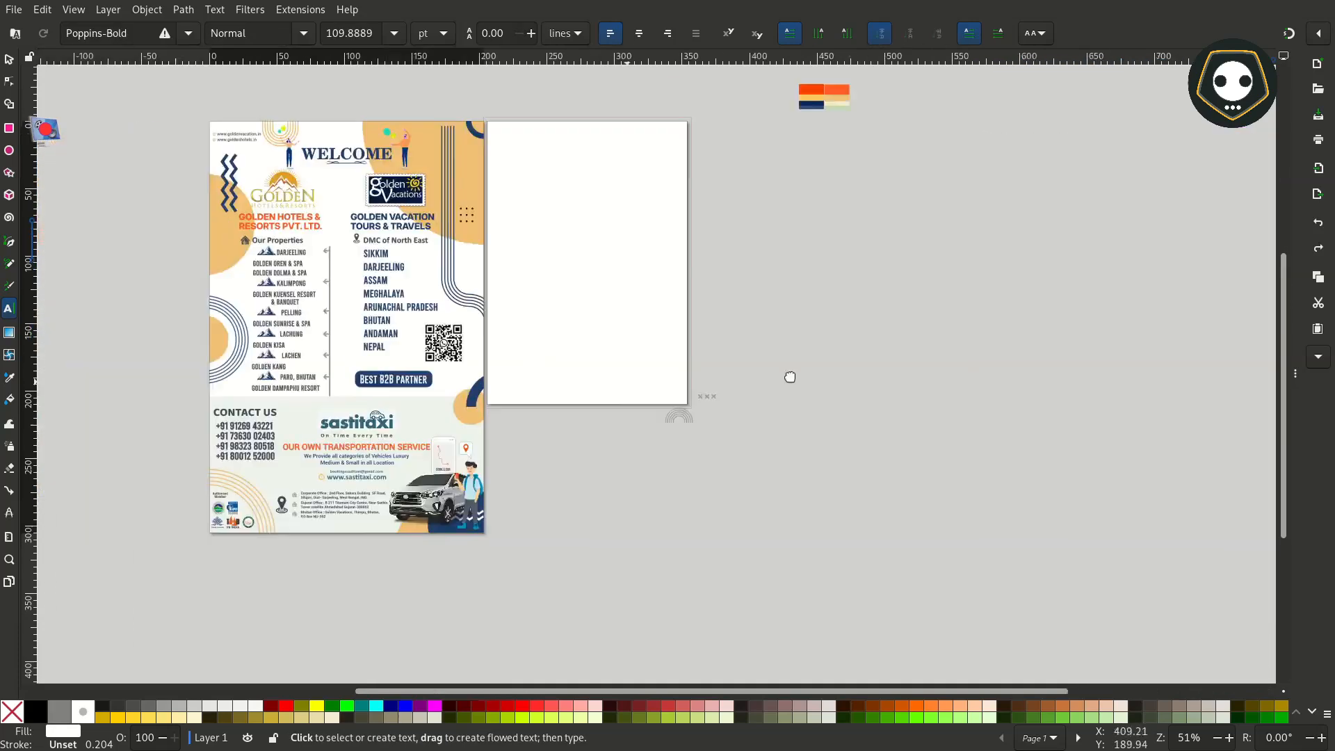
pyautogui.press('s')
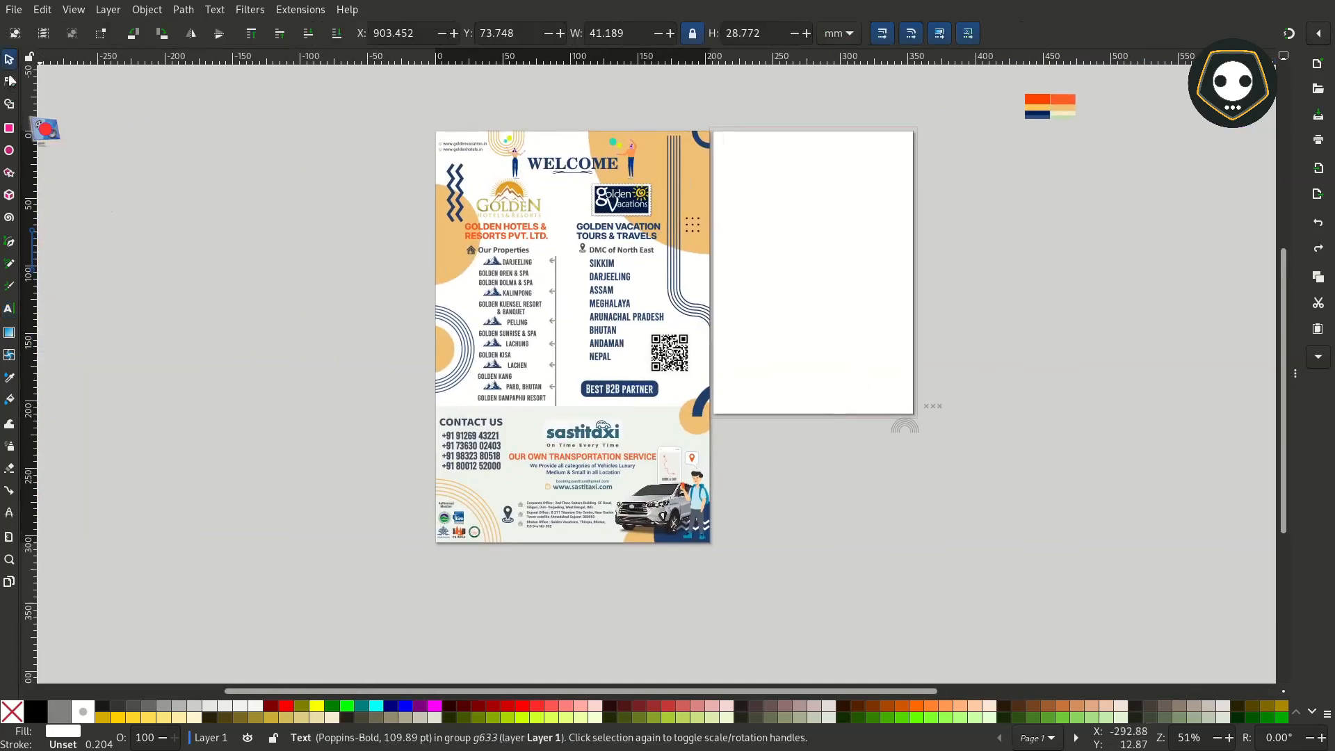
pyautogui.scroll(3, 628, 112)
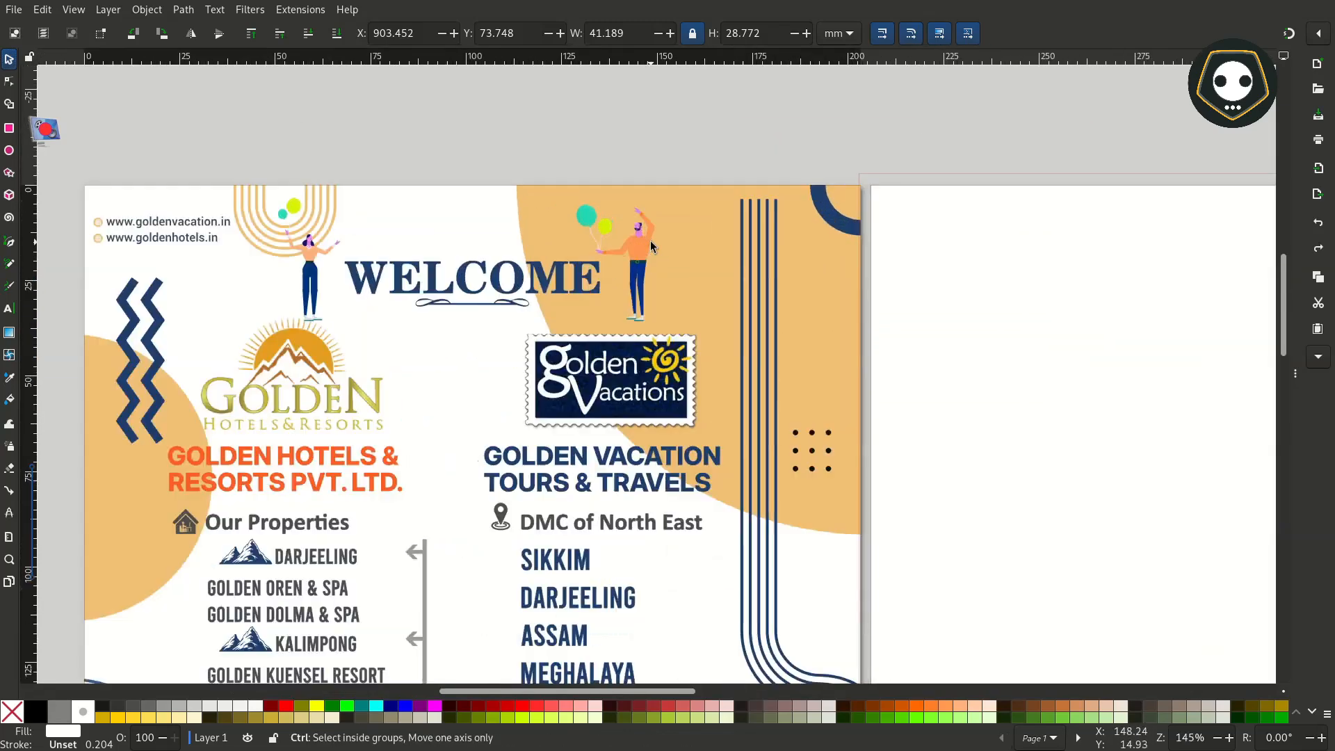
pyautogui.hscroll(-3, 765, 239)
pyautogui.keyDown('ctrl'); pyautogui.click(854, 242); pyautogui.keyUp('ctrl')
pyautogui.scroll(2, 853, 242)
pyautogui.scroll(-2, 853, 242)
pyautogui.click(799, 243)
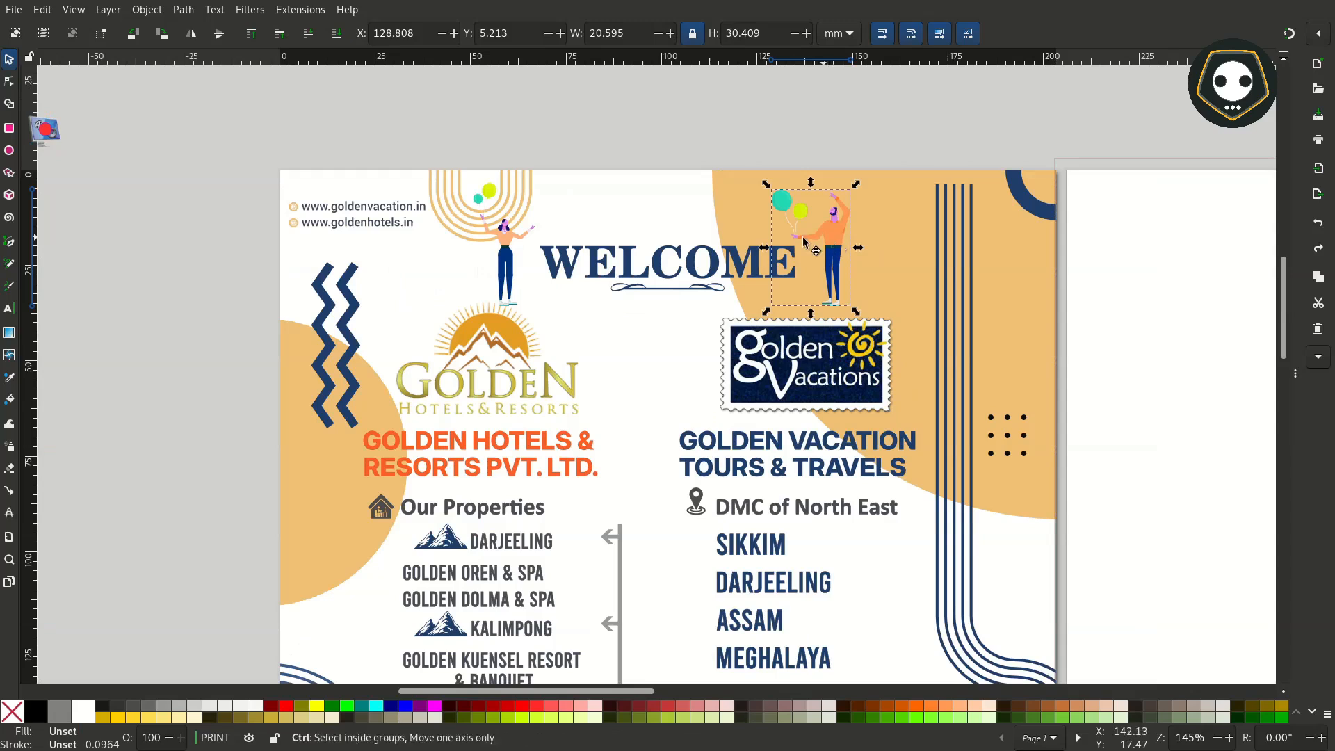
pyautogui.moveTo(799, 242); pyautogui.dragTo(801, 249)
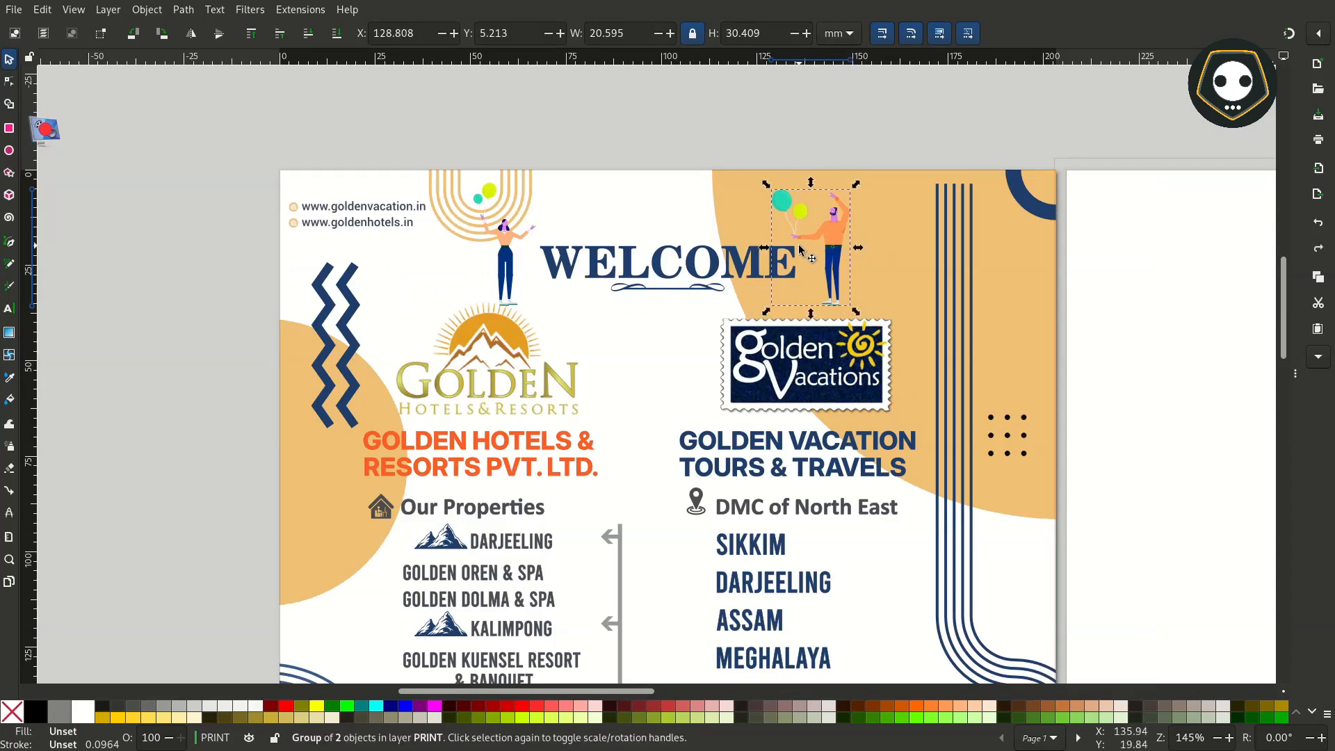
# Check the Golden Vacations logo, then try moving the banner's background and the Golden Hotels logo and undo the moves.
pyautogui.click(723, 366)
pyautogui.scroll(1, 727, 365)
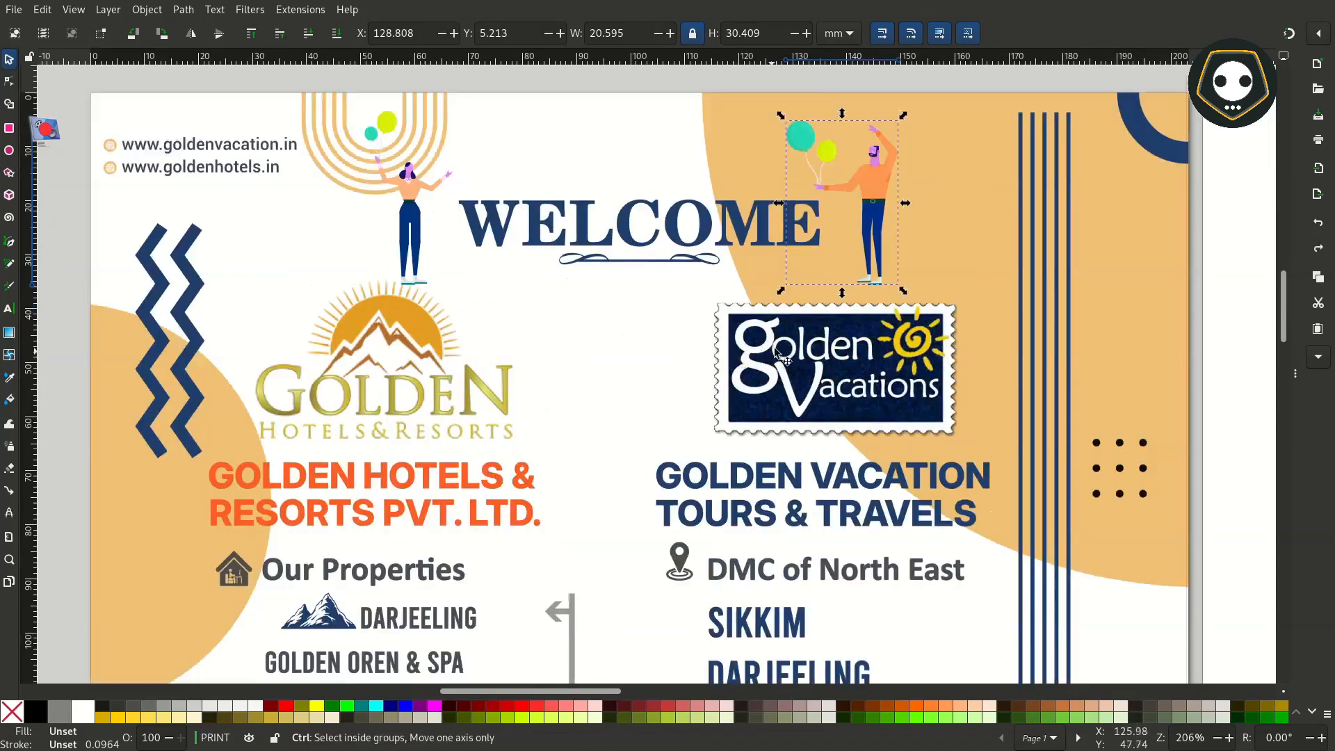
pyautogui.moveTo(782, 345)
pyautogui.mouseDown()
pyautogui.moveTo(719, 345)
pyautogui.moveTo(782, 346)
pyautogui.mouseUp()
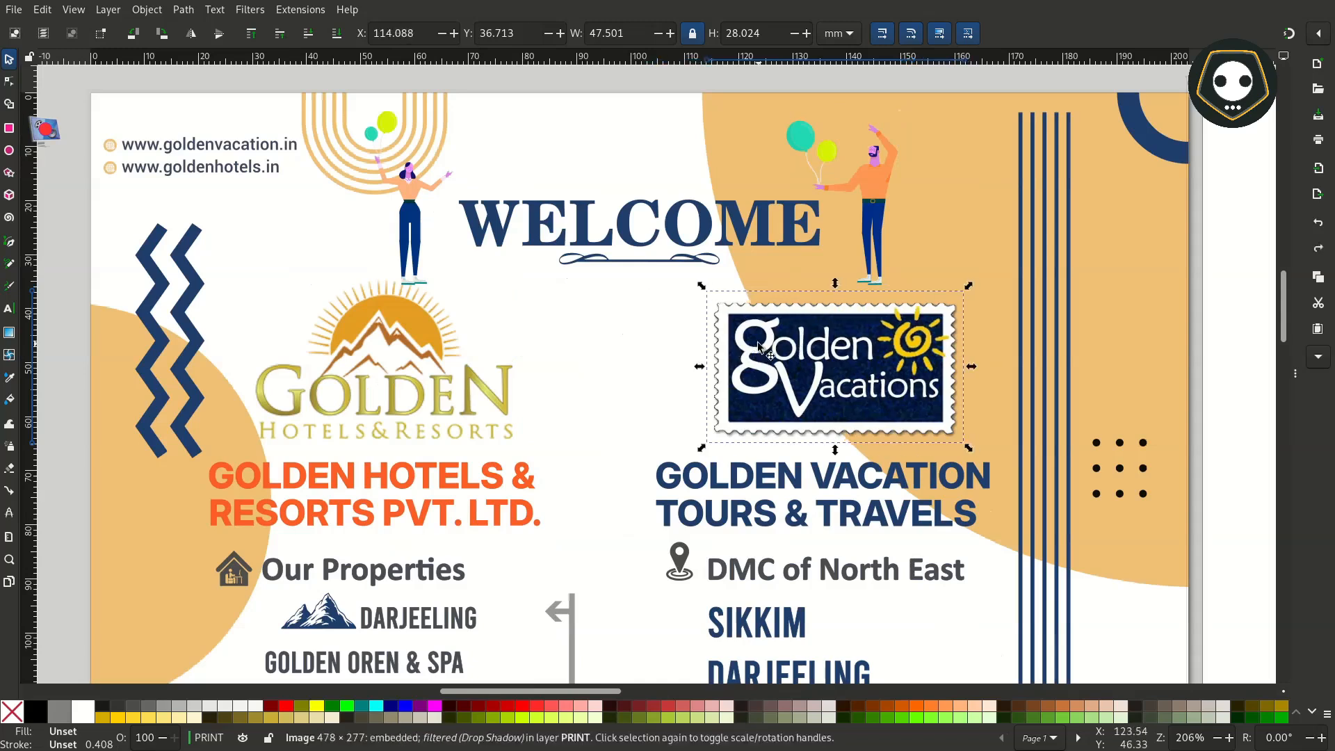
pyautogui.click(193, 335)
pyautogui.moveTo(193, 335); pyautogui.dragTo(280, 335)
pyautogui.hotkey('ctrl', 'z')
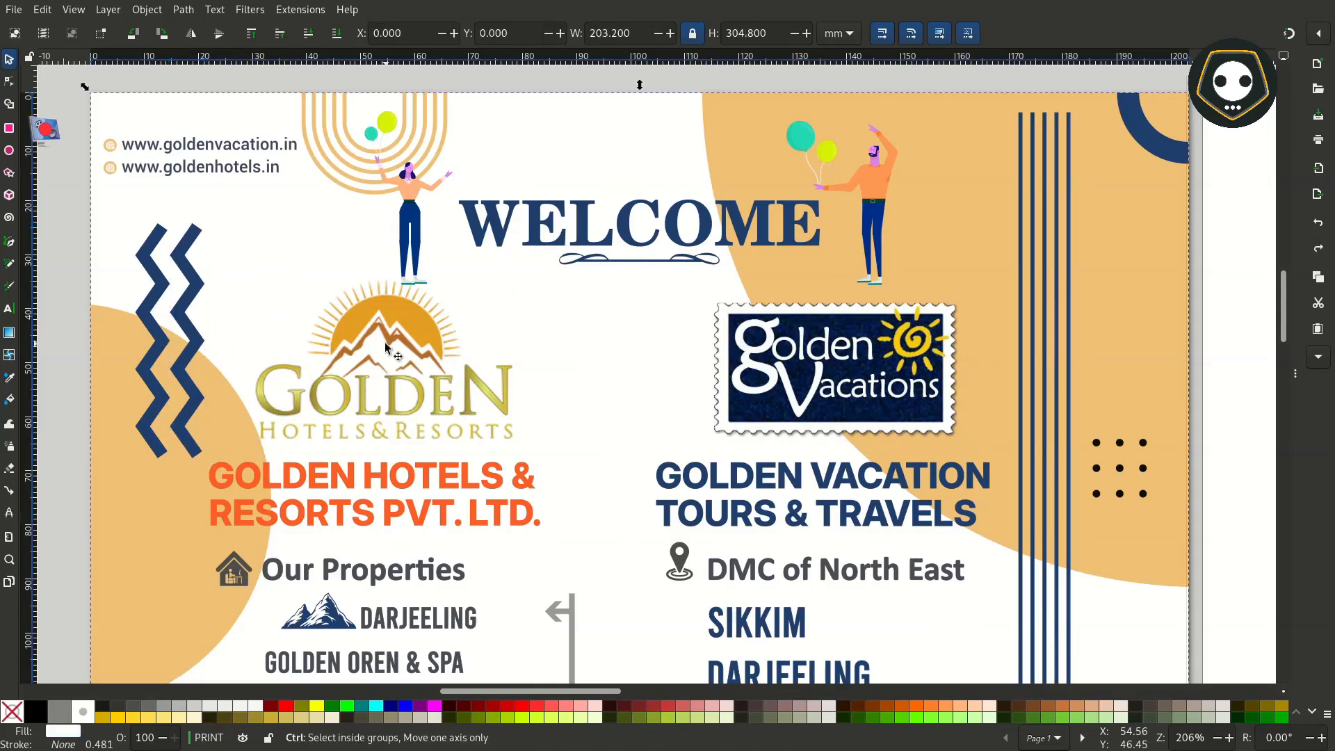
pyautogui.click(393, 320)
pyautogui.moveTo(392, 320); pyautogui.dragTo(456, 318)
pyautogui.hotkey('ctrl', 'z')
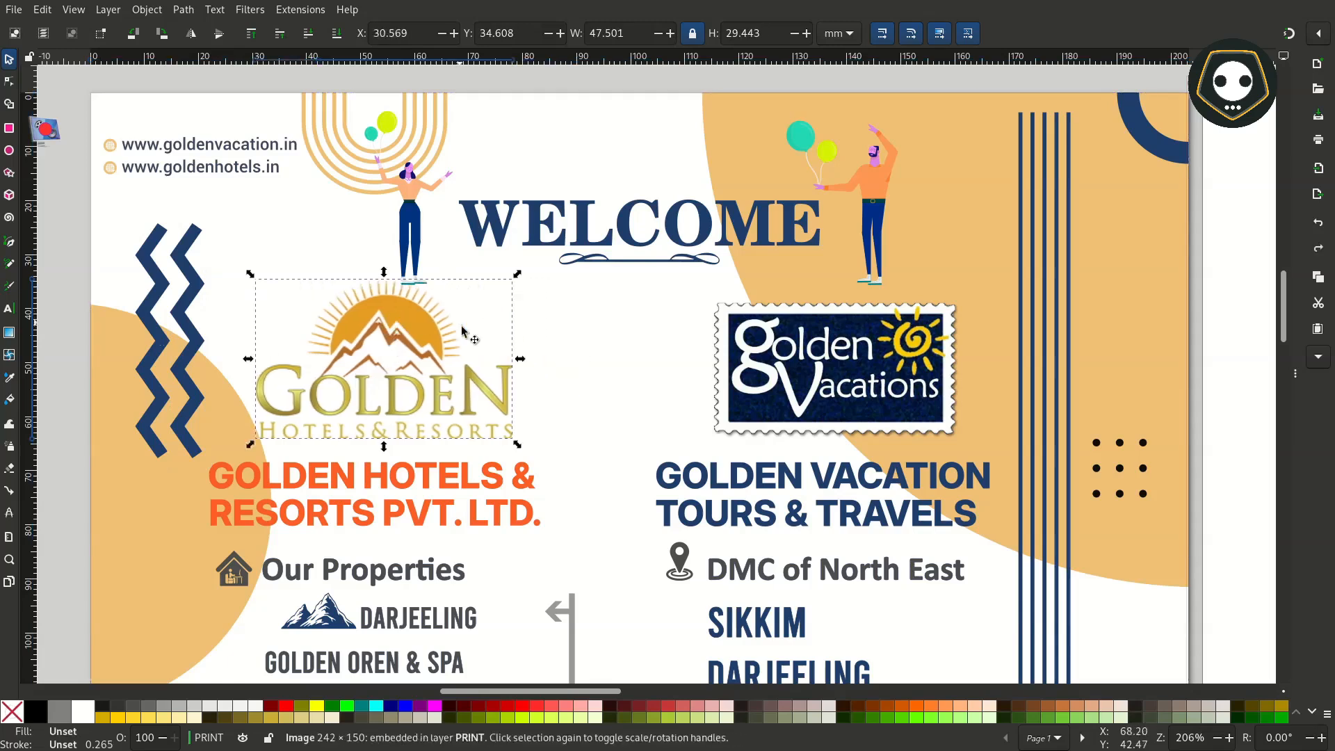
# Examine the banner's properties list, selecting the Pelling entry group and the large orange half circle at the page edge.
pyautogui.scroll(-10, 698, 480)
pyautogui.scroll(-1, 695, 349)
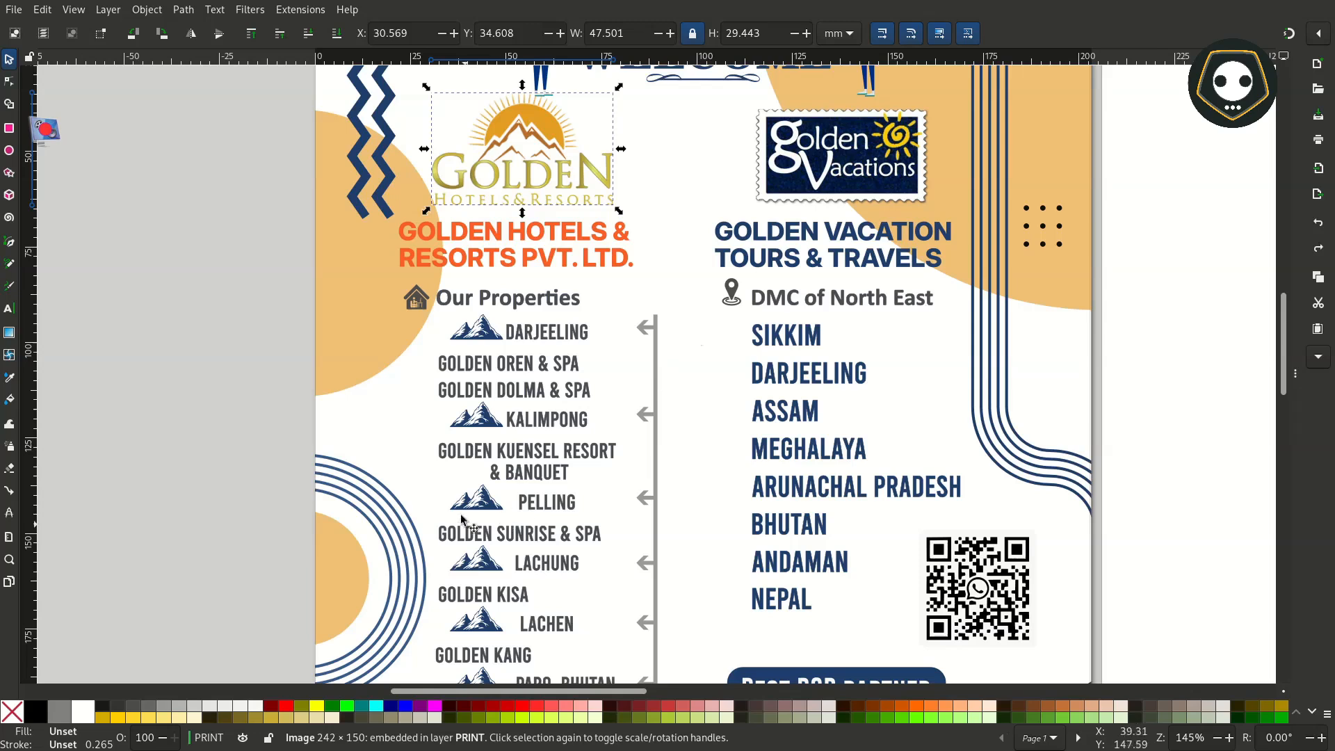
pyautogui.scroll(3, 464, 518)
pyautogui.click(528, 388)
pyautogui.scroll(-3, 529, 388)
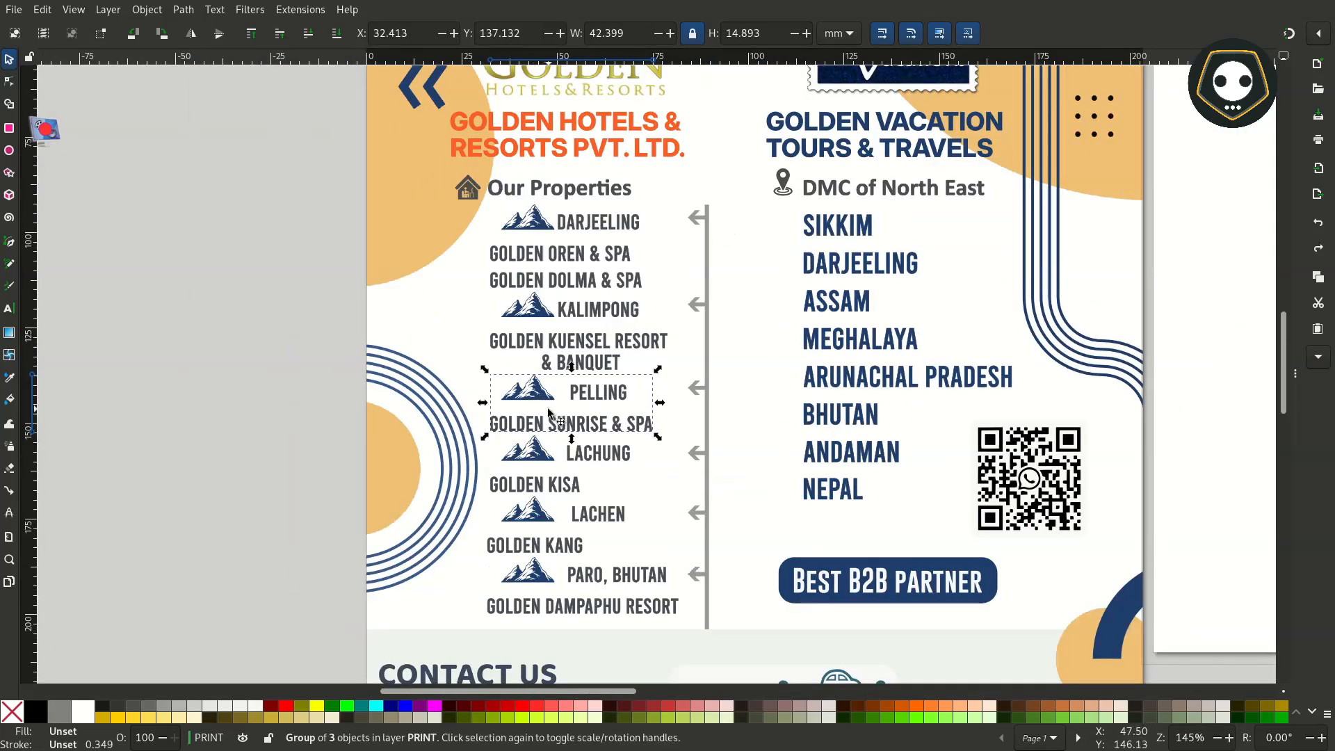
pyautogui.scroll(-3, 549, 412)
pyautogui.scroll(3, 591, 438)
pyautogui.hscroll(-2, 626, 462)
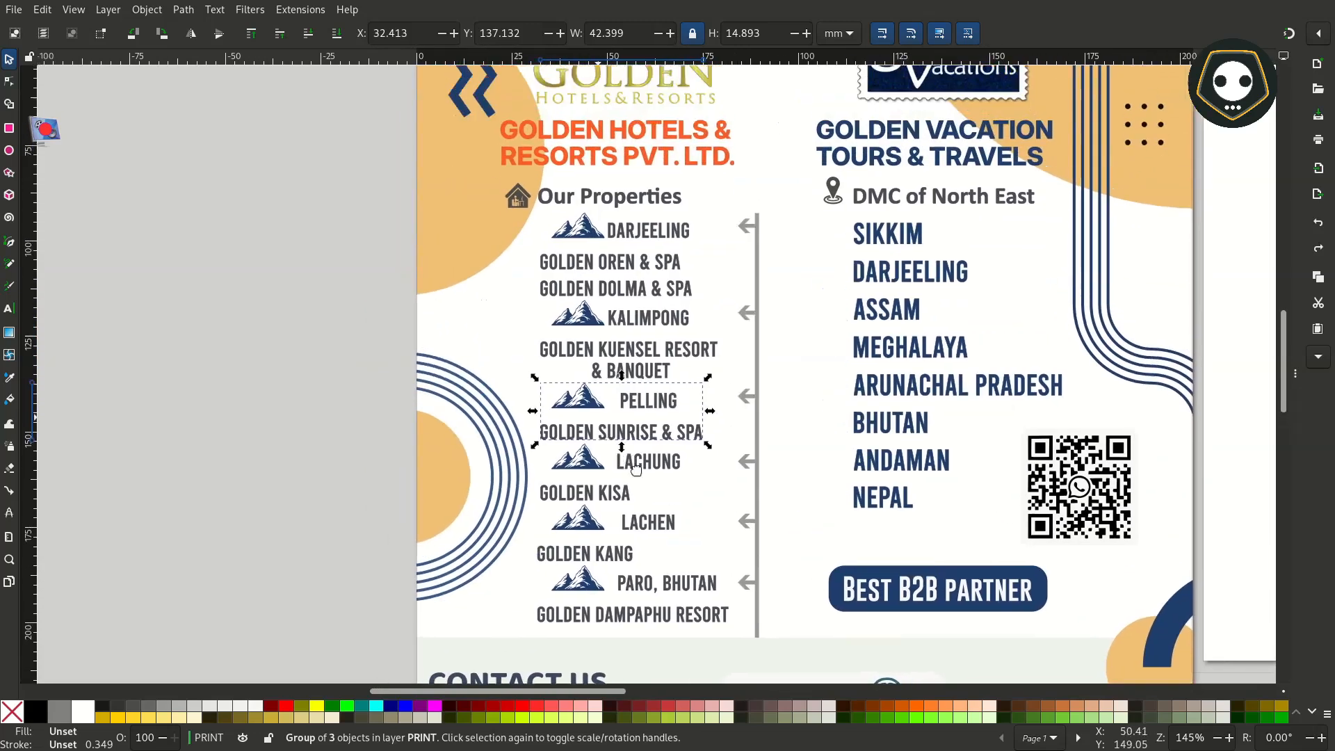
pyautogui.scroll(3, 546, 369)
pyautogui.click(546, 370)
pyautogui.hscroll(-4, 699, 327)
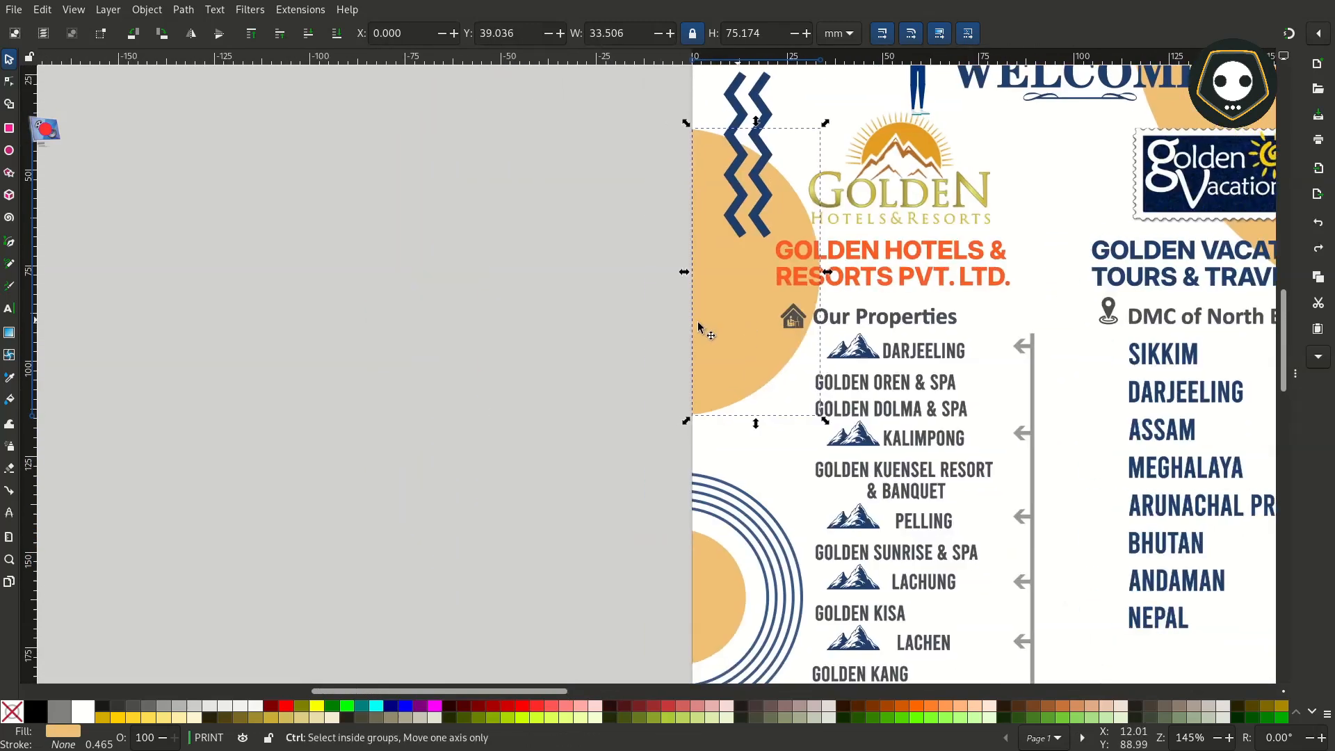
# Draw a circle about 61 mm in diameter beside the banner and raise its fill alpha to 100.
pyautogui.click(11, 152)
pyautogui.moveTo(291, 236); pyautogui.dragTo(557, 461)
pyautogui.hotkey('ctrl', 'shift', 'e')
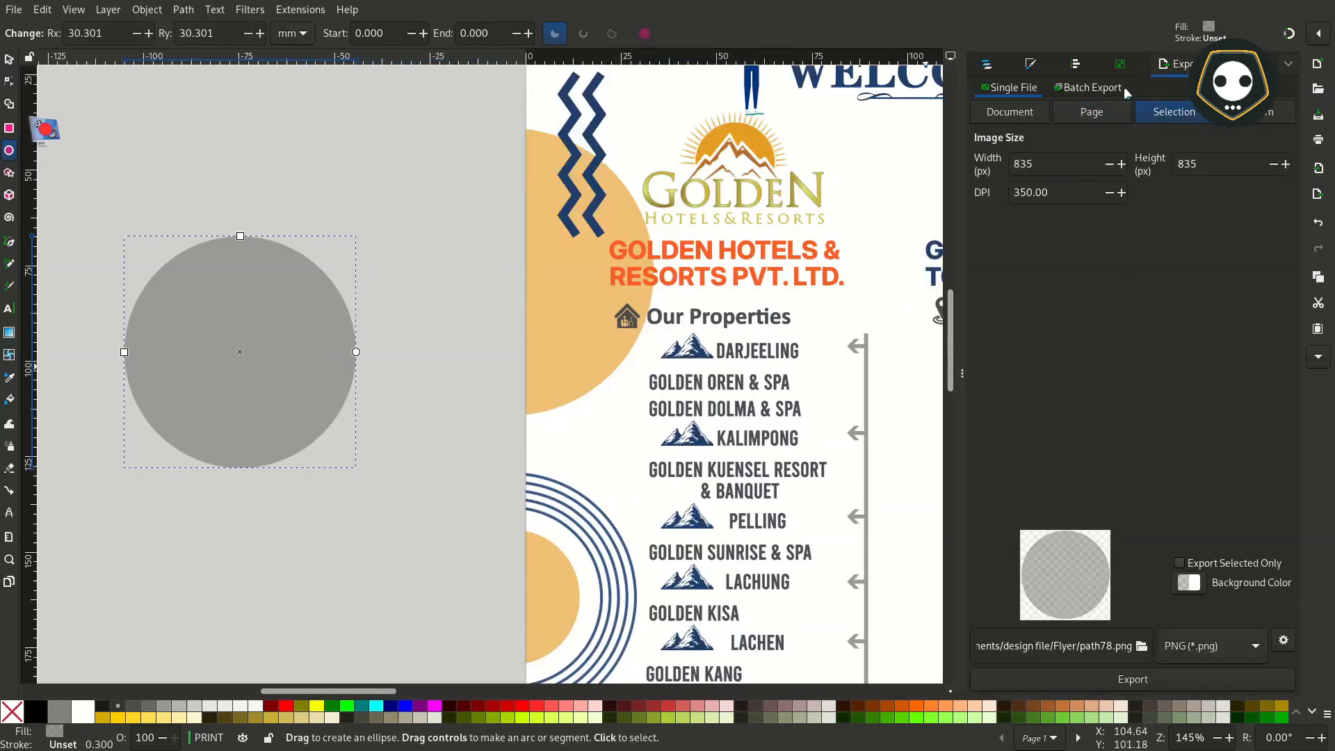
pyautogui.click(1031, 65)
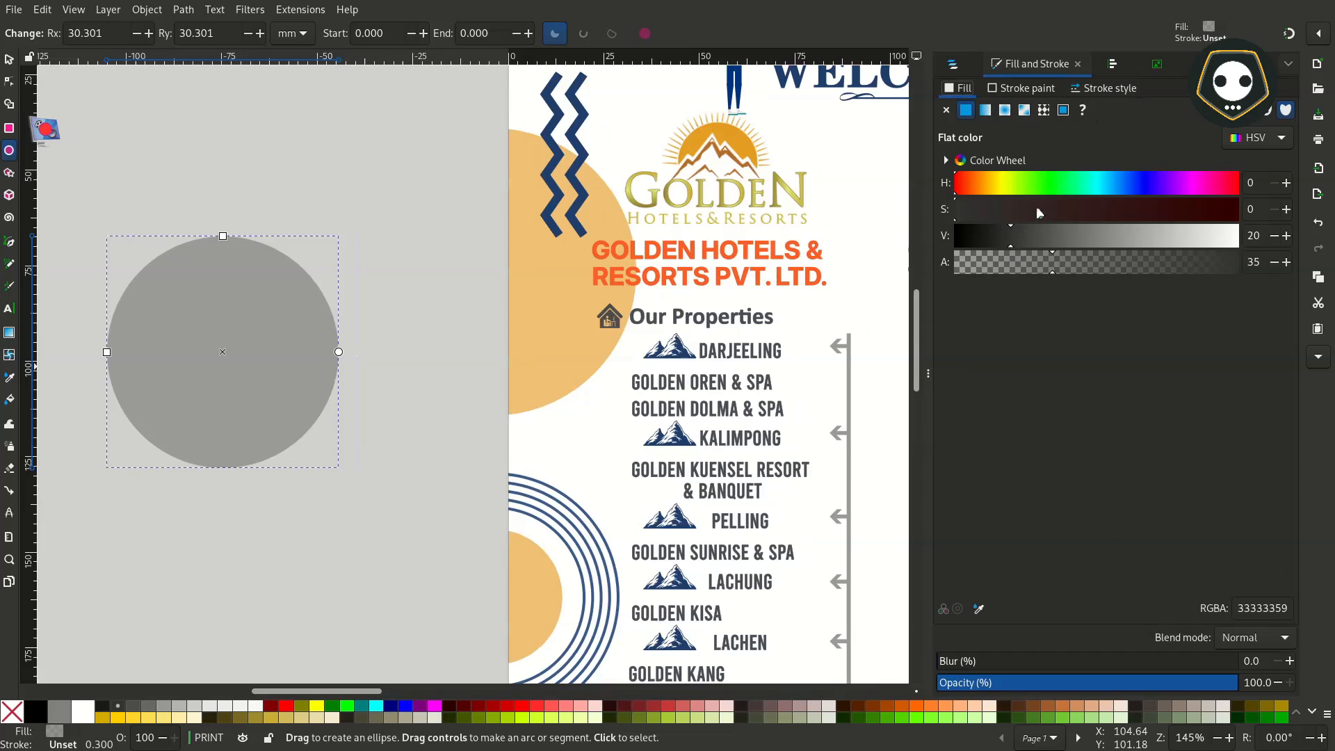
pyautogui.moveTo(1058, 262); pyautogui.dragTo(1237, 262)
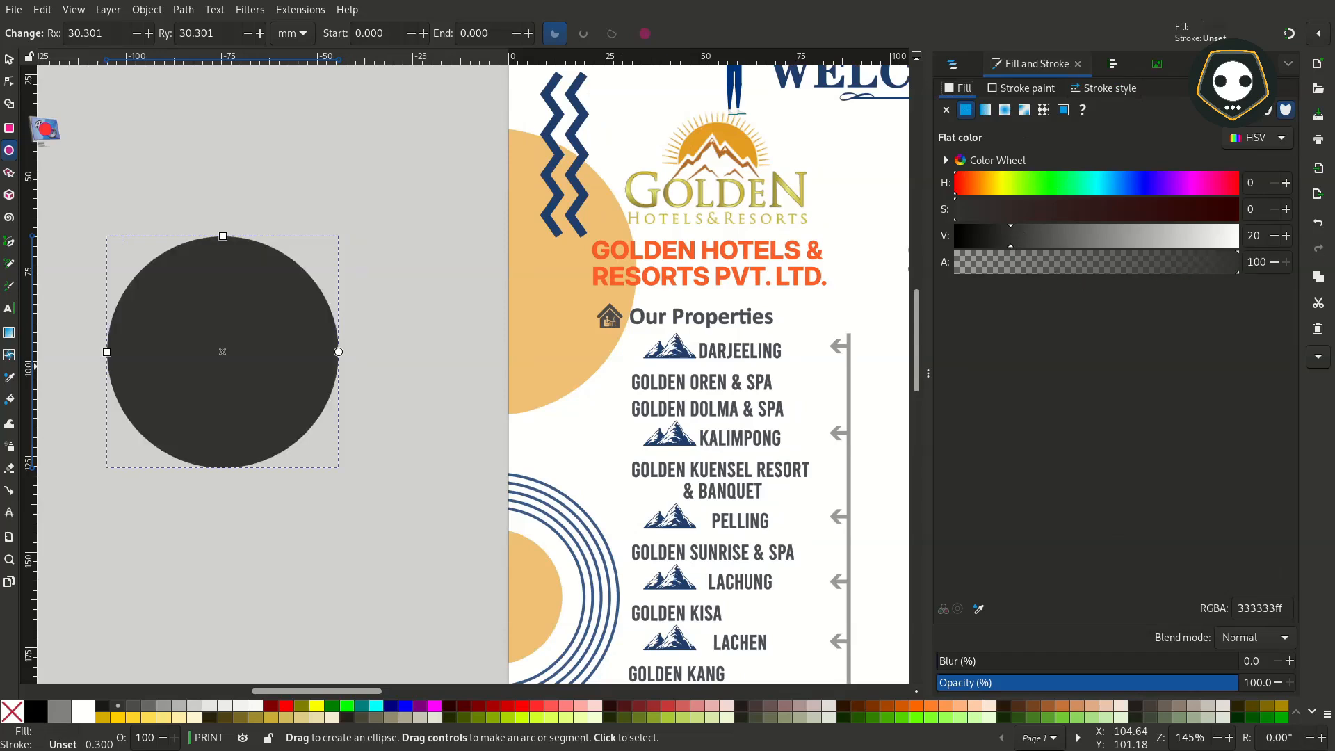
pyautogui.moveTo(930, 382)
pyautogui.mouseDown()
pyautogui.moveTo(1079, 382)
pyautogui.moveTo(995, 381)
pyautogui.mouseUp()
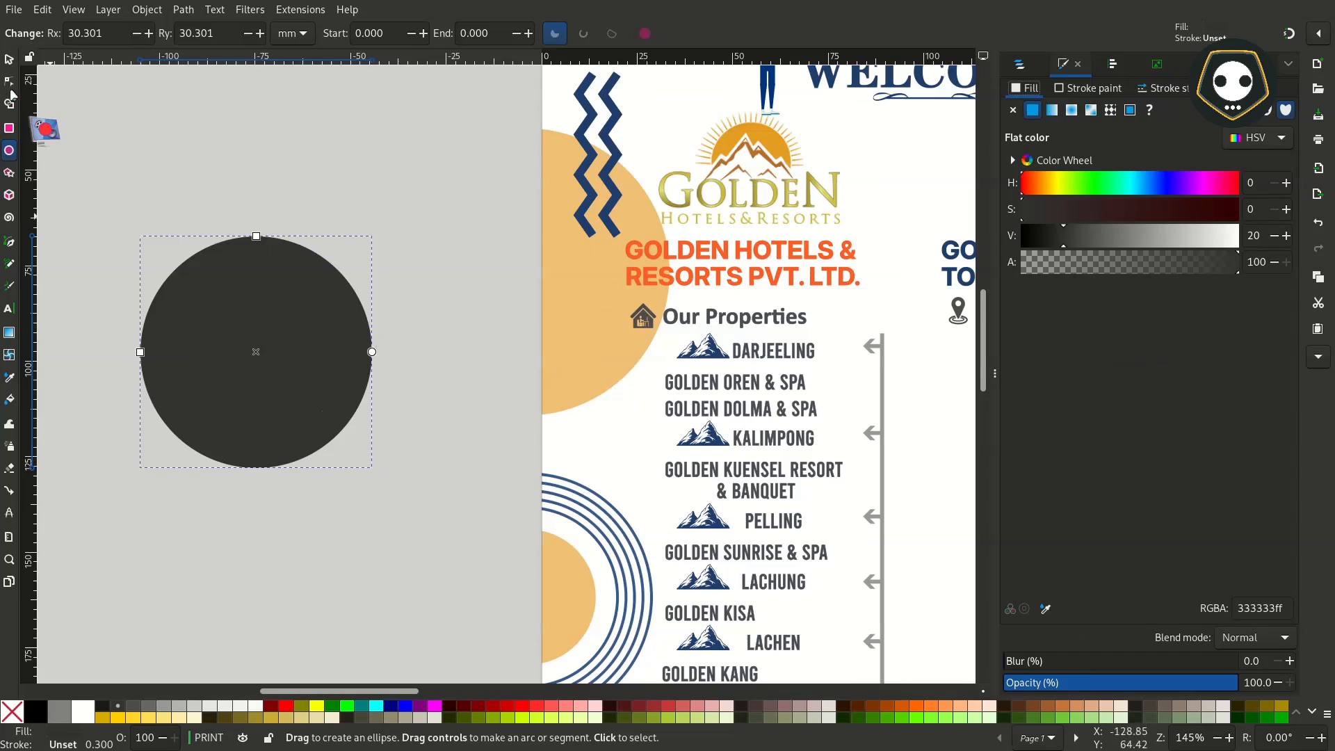
# Draw a rectangle about 44 by 111 mm over the circle's left half and fill it with 70% gray.
pyautogui.click(8, 60)
pyautogui.hscroll(-5, 131, 156)
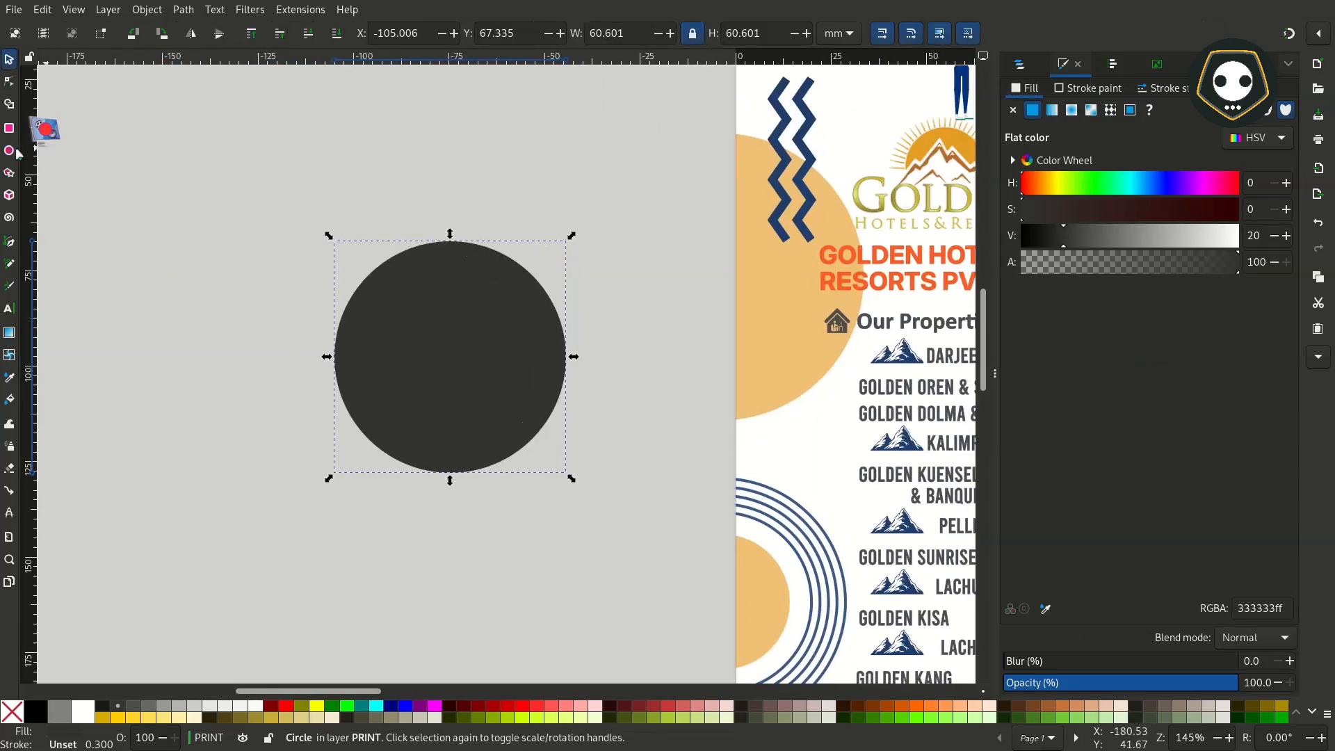
pyautogui.click(9, 129)
pyautogui.moveTo(289, 139); pyautogui.dragTo(453, 554)
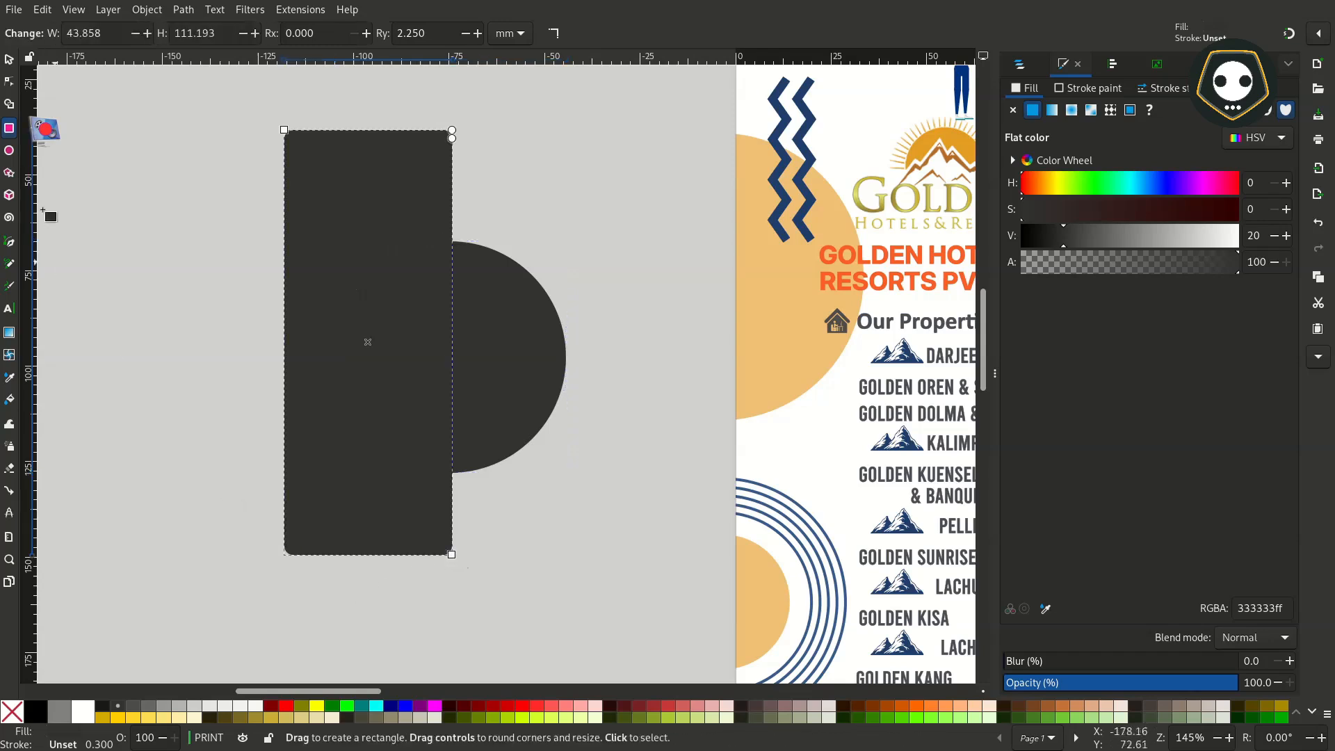
pyautogui.click(9, 60)
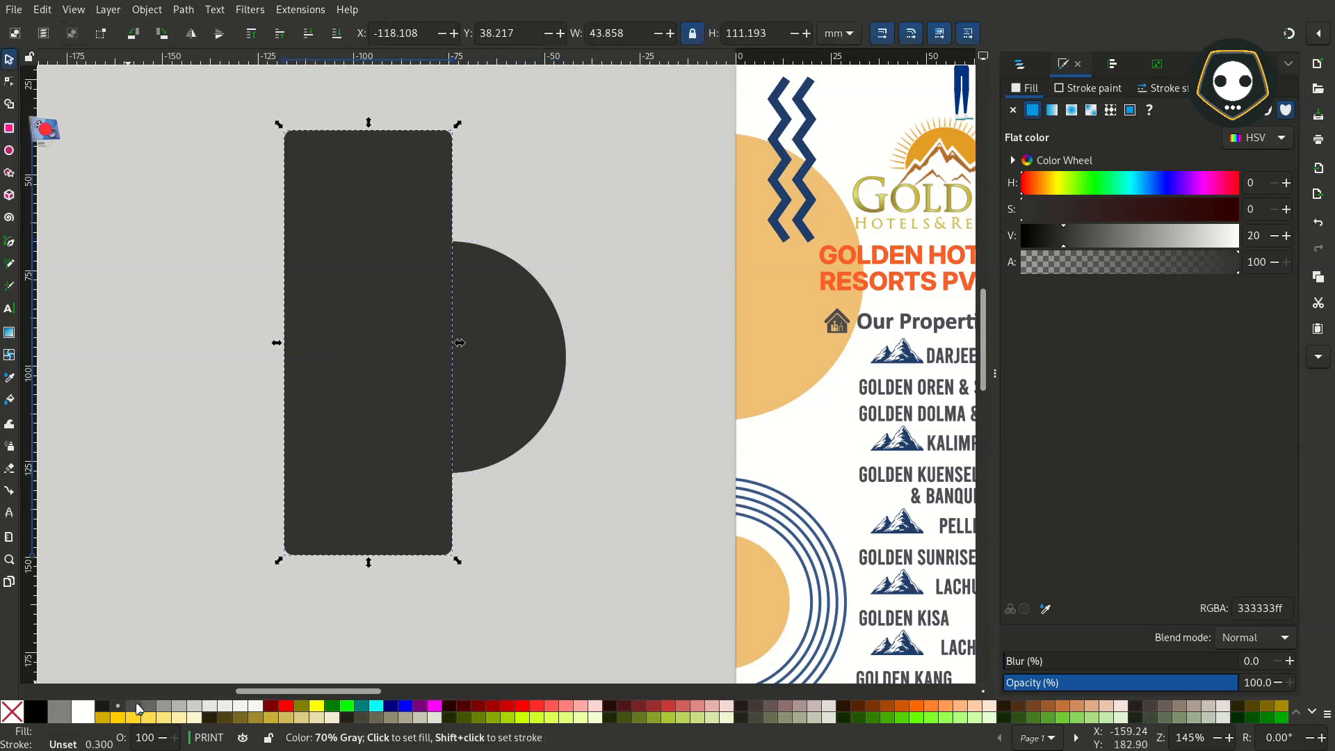
pyautogui.click(139, 707)
# Subtract the rectangle from the circle with the Difference operation to leave a half circle.
pyautogui.keyDown('shift'); pyautogui.click(508, 353); pyautogui.keyUp('shift')
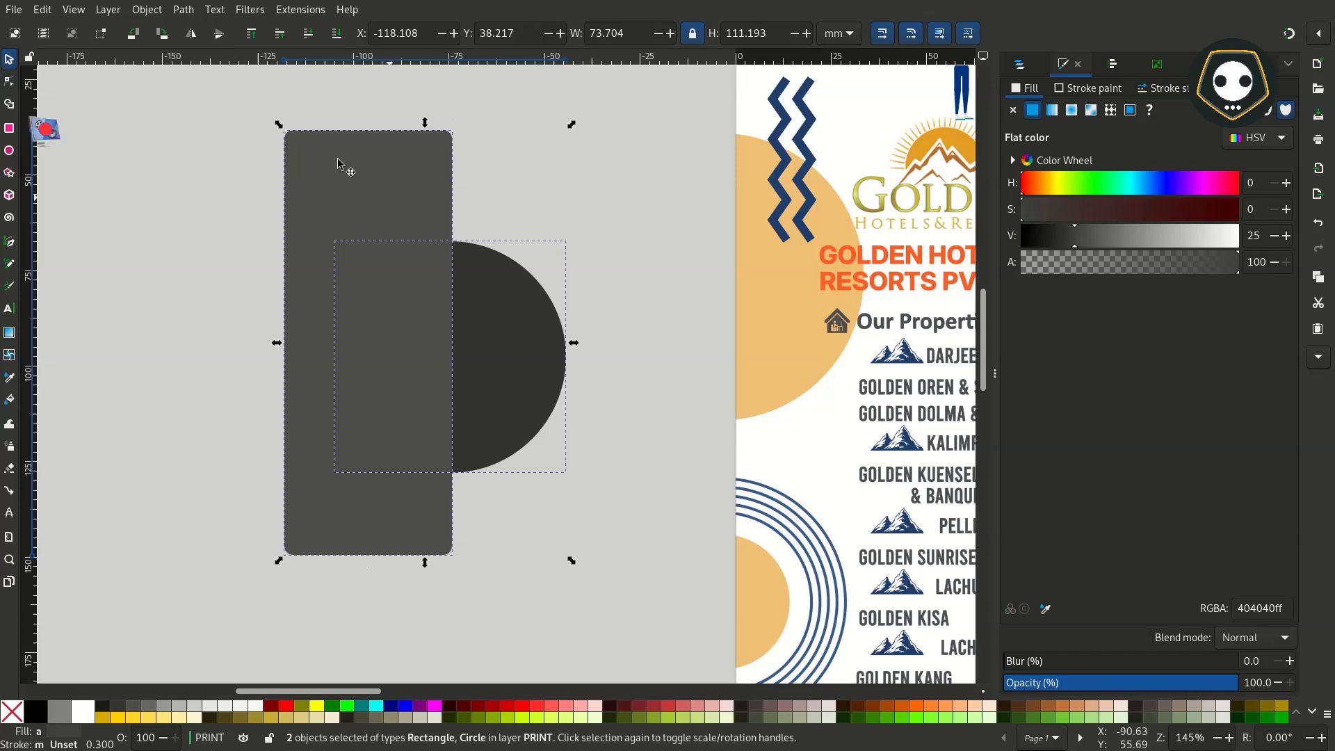
pyautogui.click(187, 12)
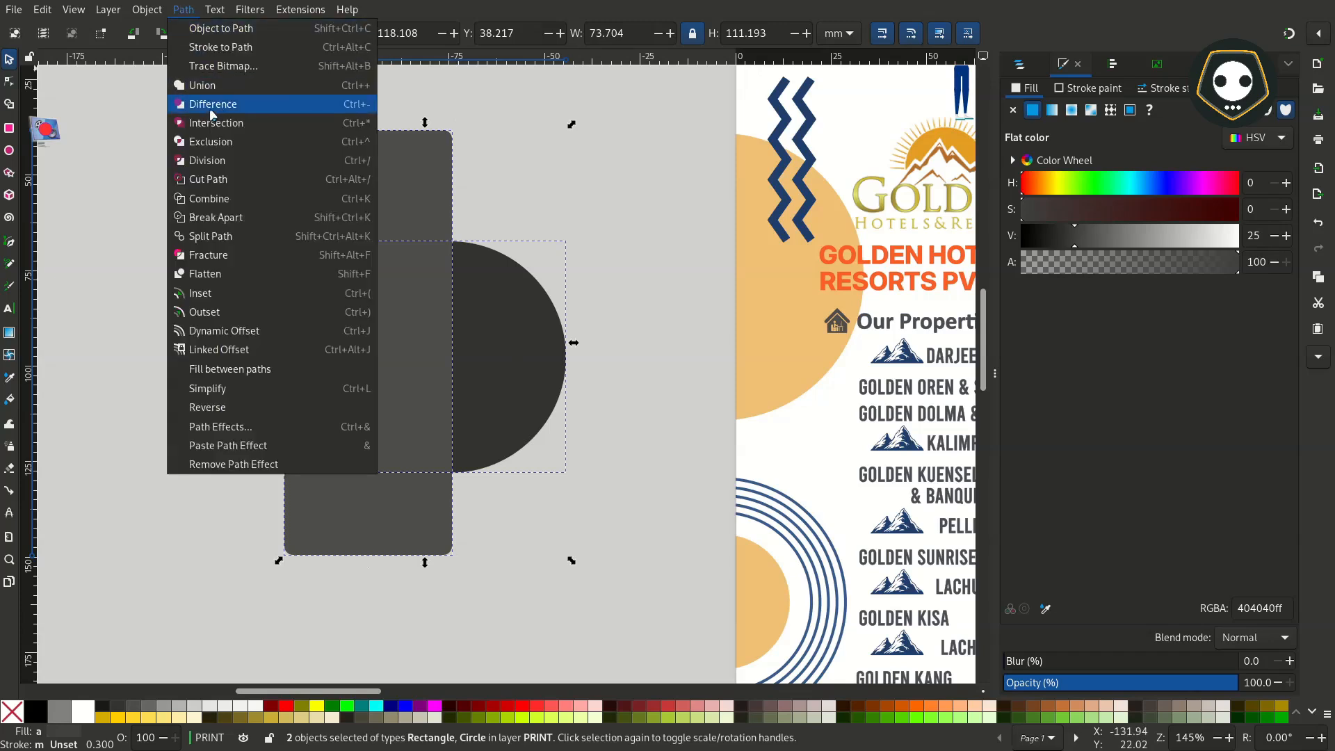
pyautogui.press('Escape')
pyautogui.hotkey('ctrl', '-')
pyautogui.moveTo(423, 289); pyautogui.dragTo(284, 274)
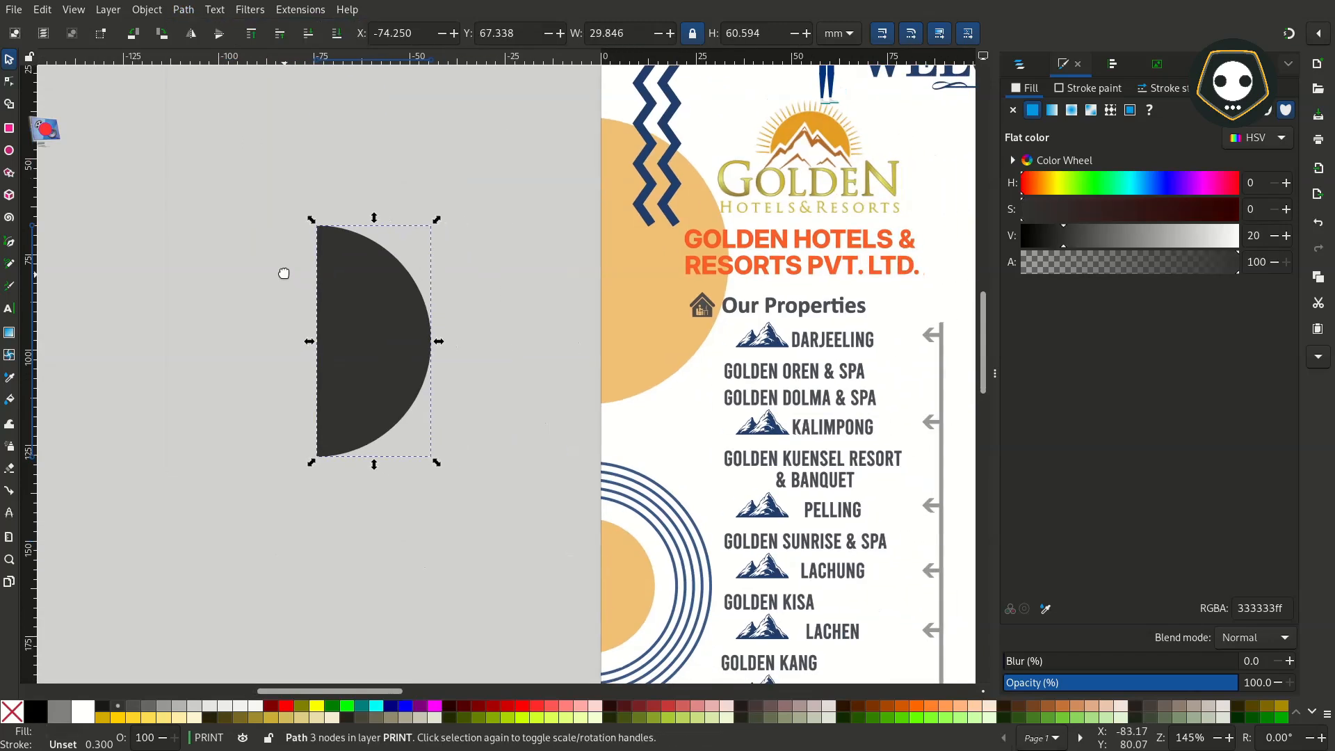
# Delete the dark half circle beside the banner.
pyautogui.scroll(-2, 327, 291)
pyautogui.scroll(2, 343, 299)
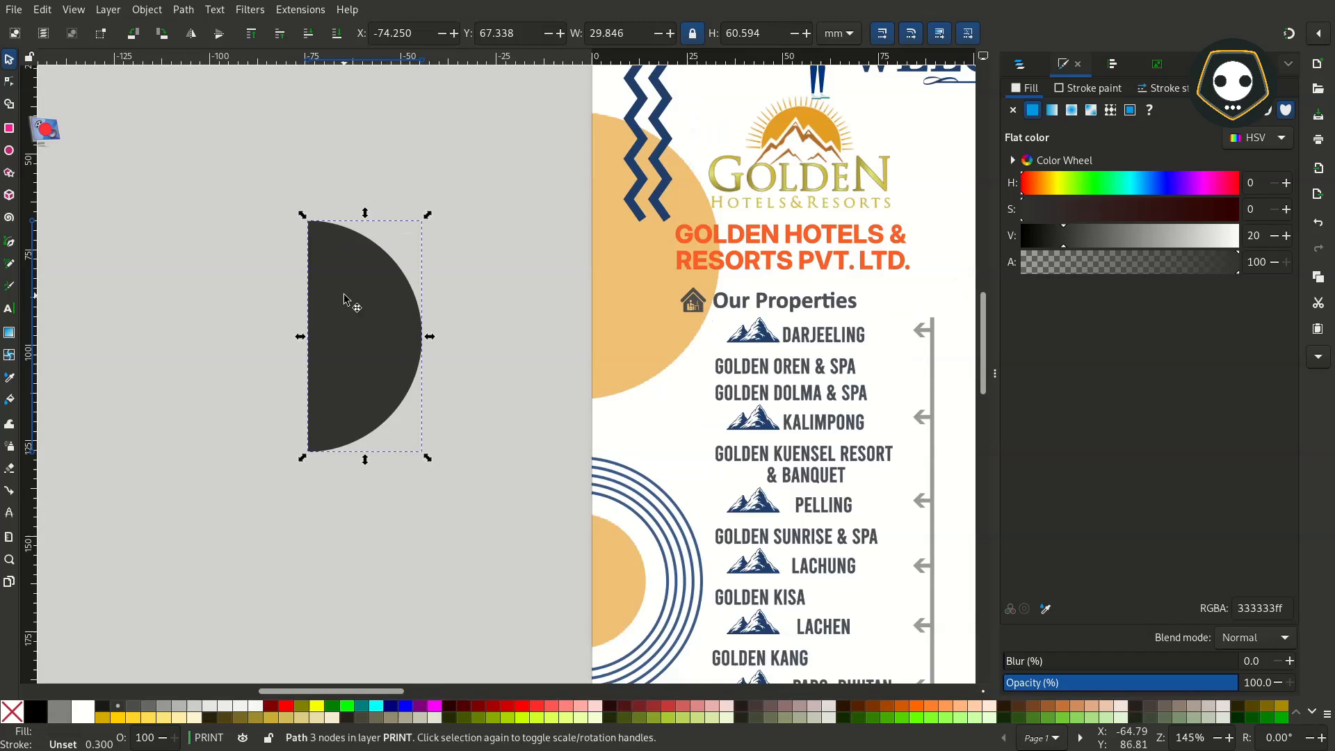
pyautogui.click(345, 295)
pyautogui.press('Delete')
pyautogui.moveTo(340, 260)
pyautogui.mouseDown()
pyautogui.moveTo(328, 253)
pyautogui.moveTo(313, 274)
pyautogui.moveTo(347, 259)
pyautogui.mouseUp()
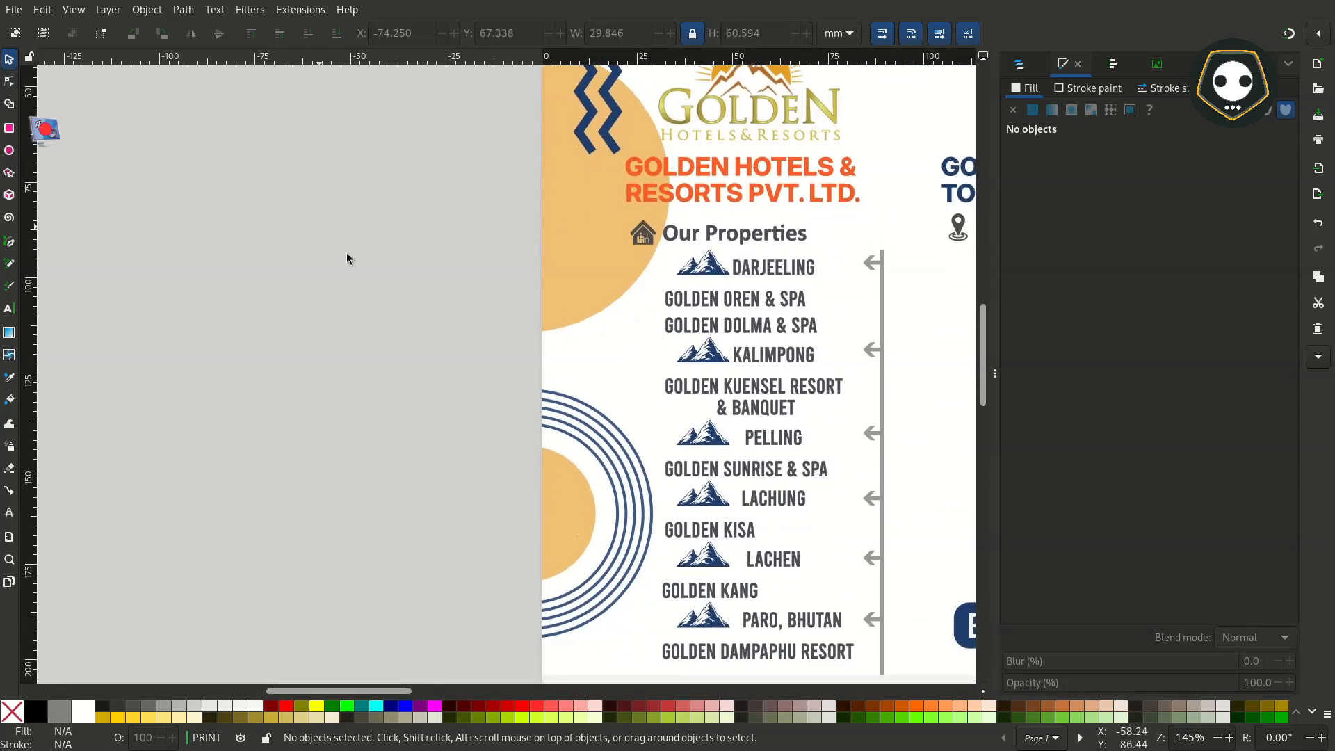
# Check the banner's concentric rings, then draw a circle about 44 mm in diameter beside them with a gray outline and no fill.
pyautogui.click(581, 409)
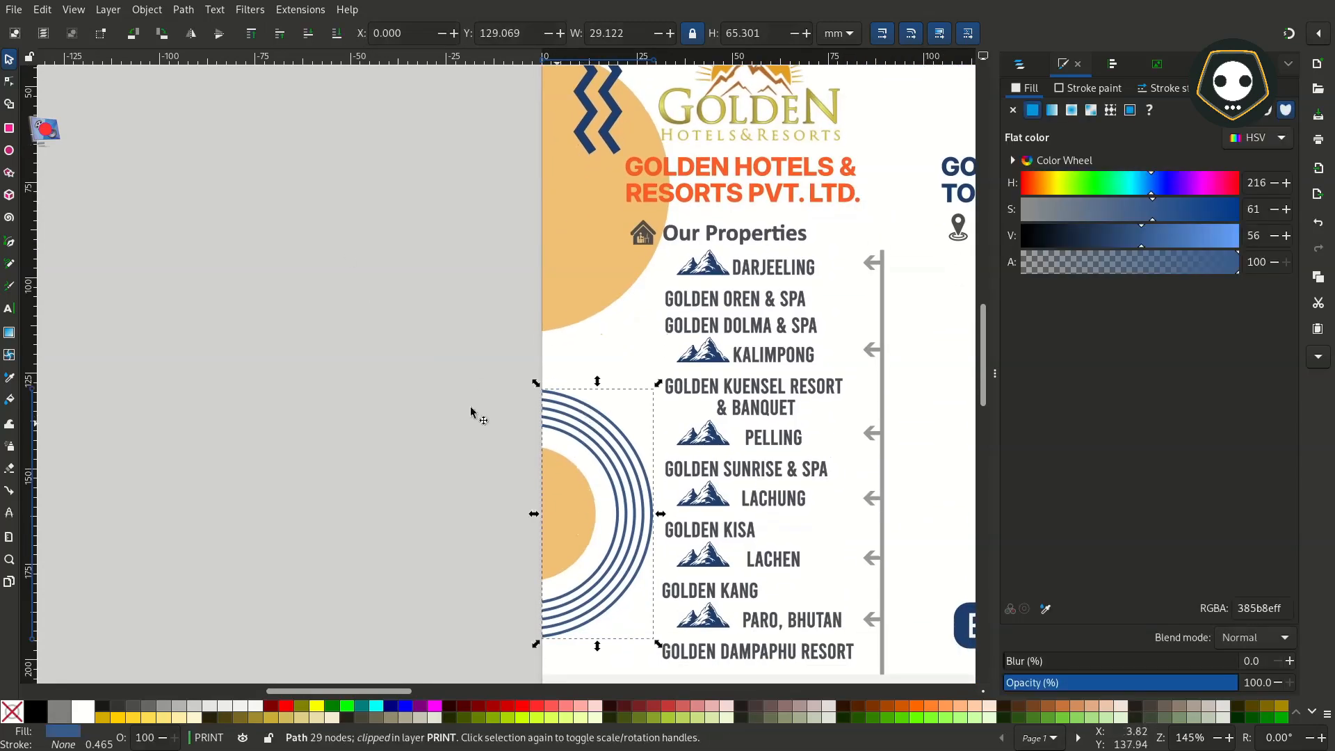
pyautogui.click(9, 151)
pyautogui.moveTo(195, 261); pyautogui.dragTo(388, 428)
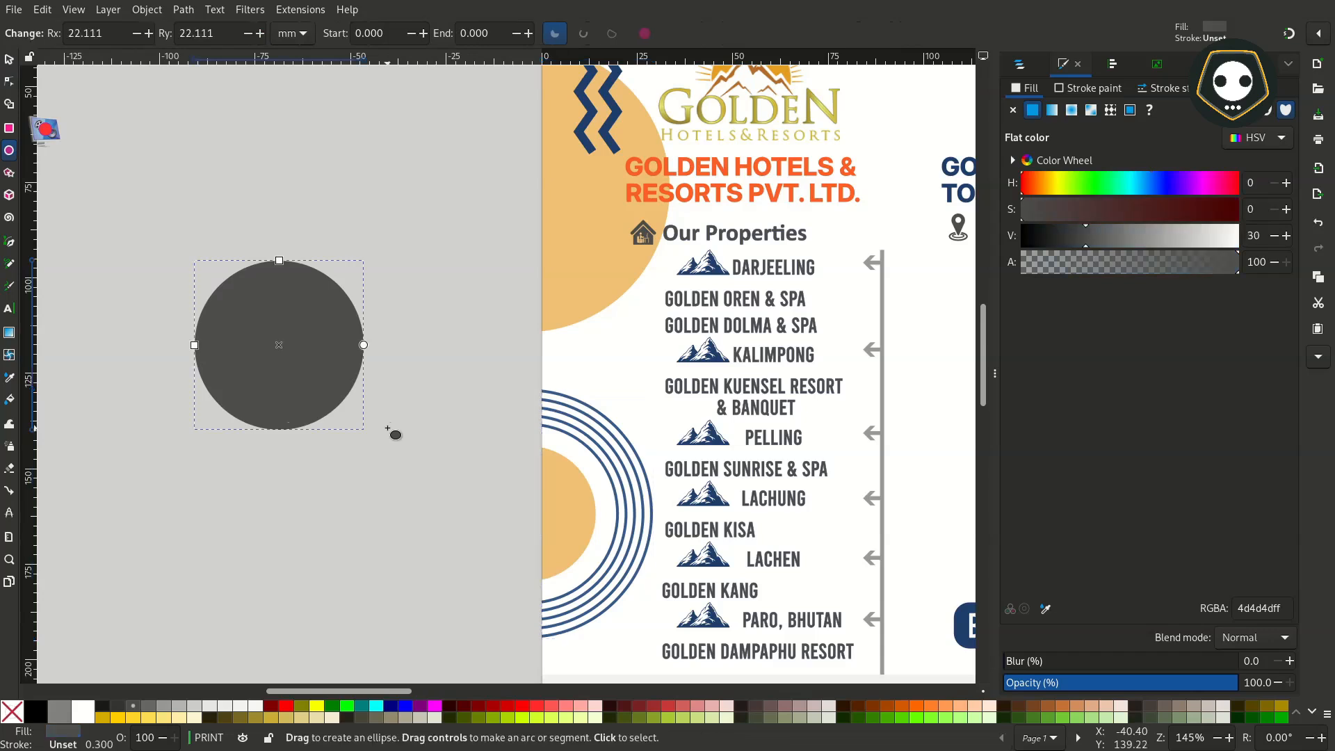
pyautogui.keyDown('shift'); pyautogui.click(132, 707); pyautogui.keyUp('shift')
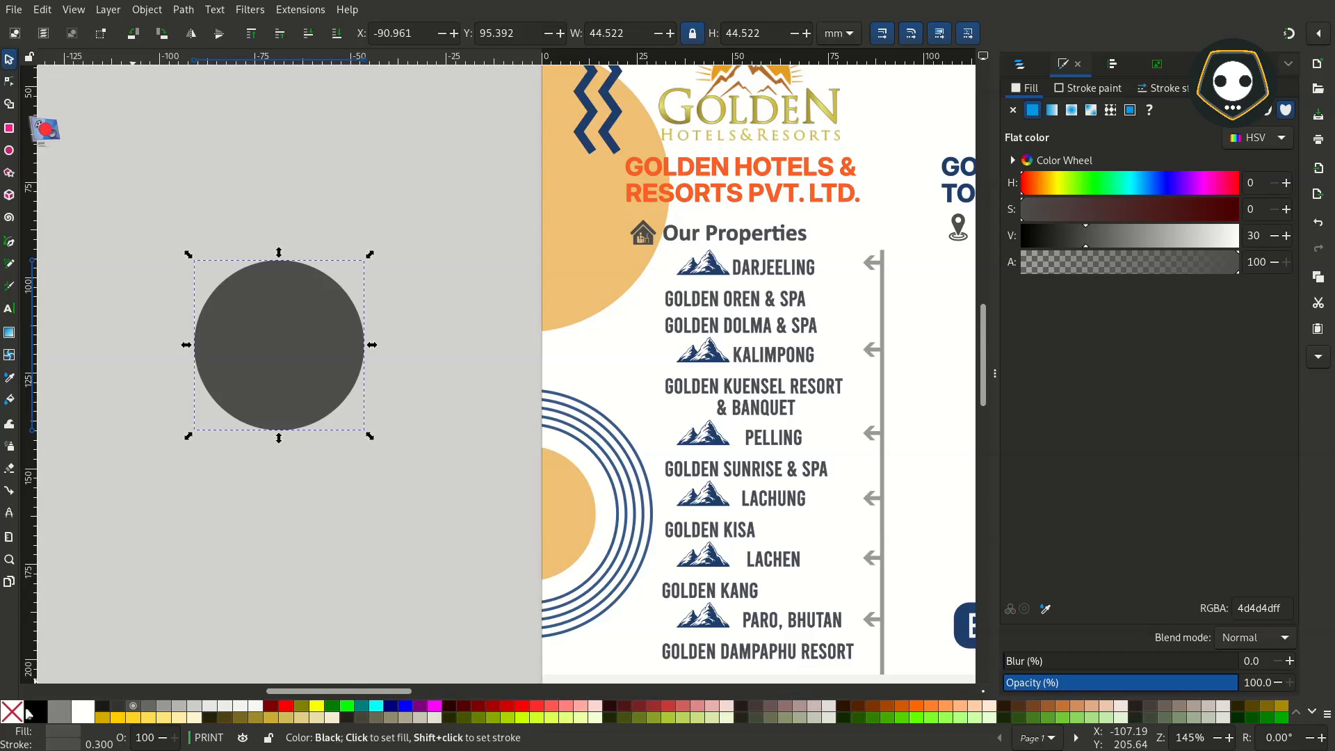
pyautogui.click(12, 710)
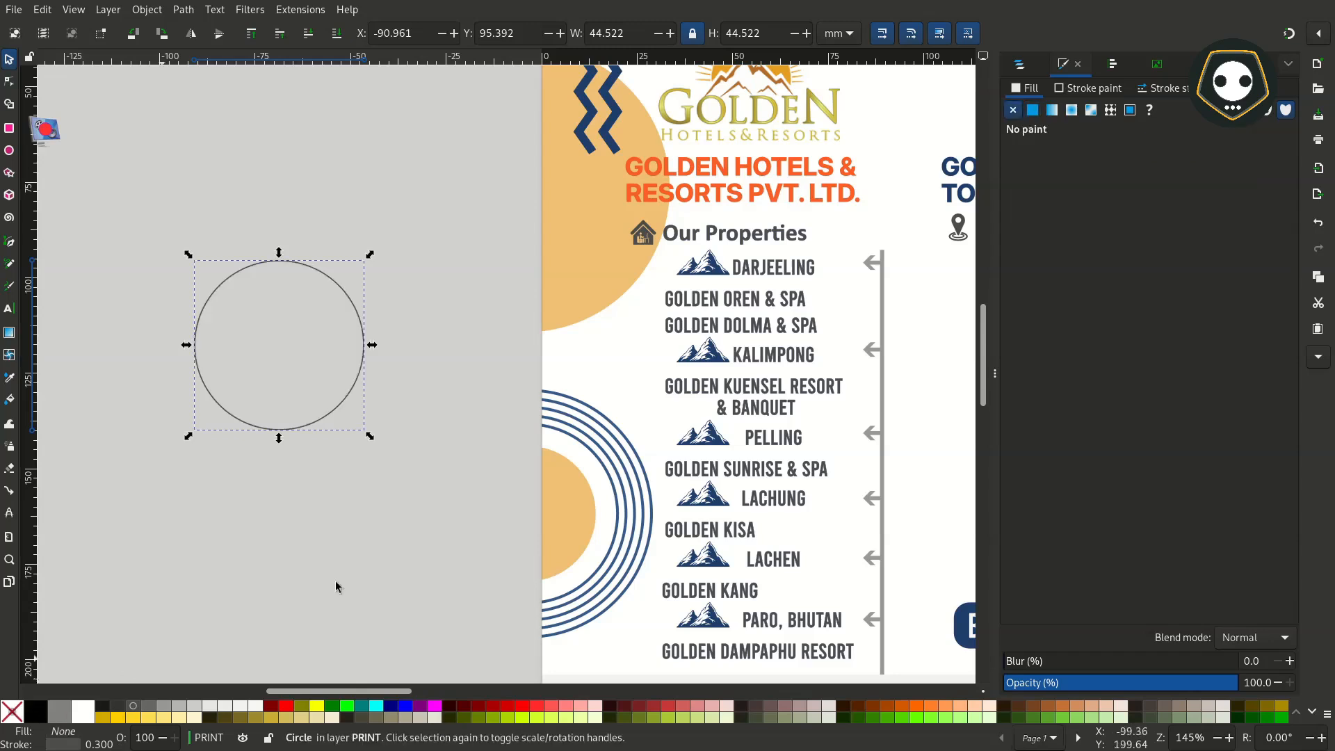
# Set the new circle's stroke width to 1 mm.
pyautogui.click(1109, 91)
pyautogui.click(1164, 91)
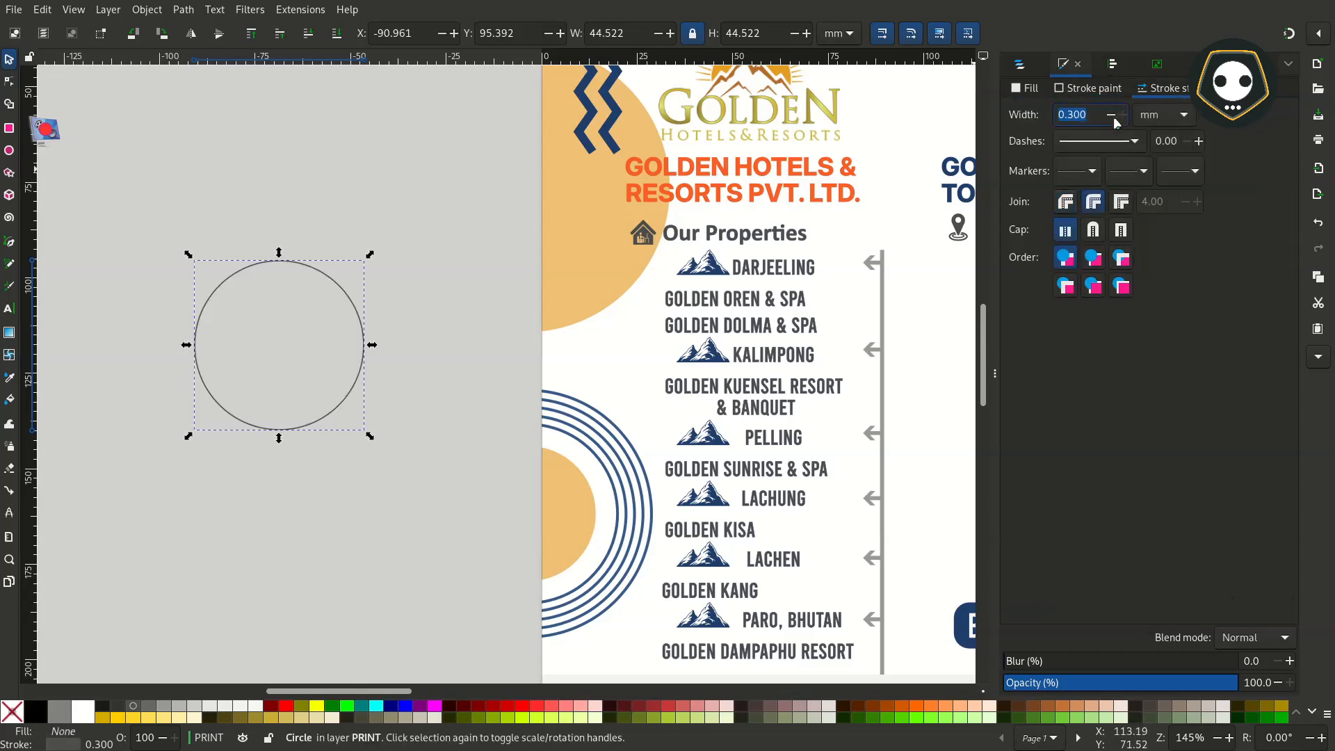
pyautogui.write('1')
pyautogui.press('Return')
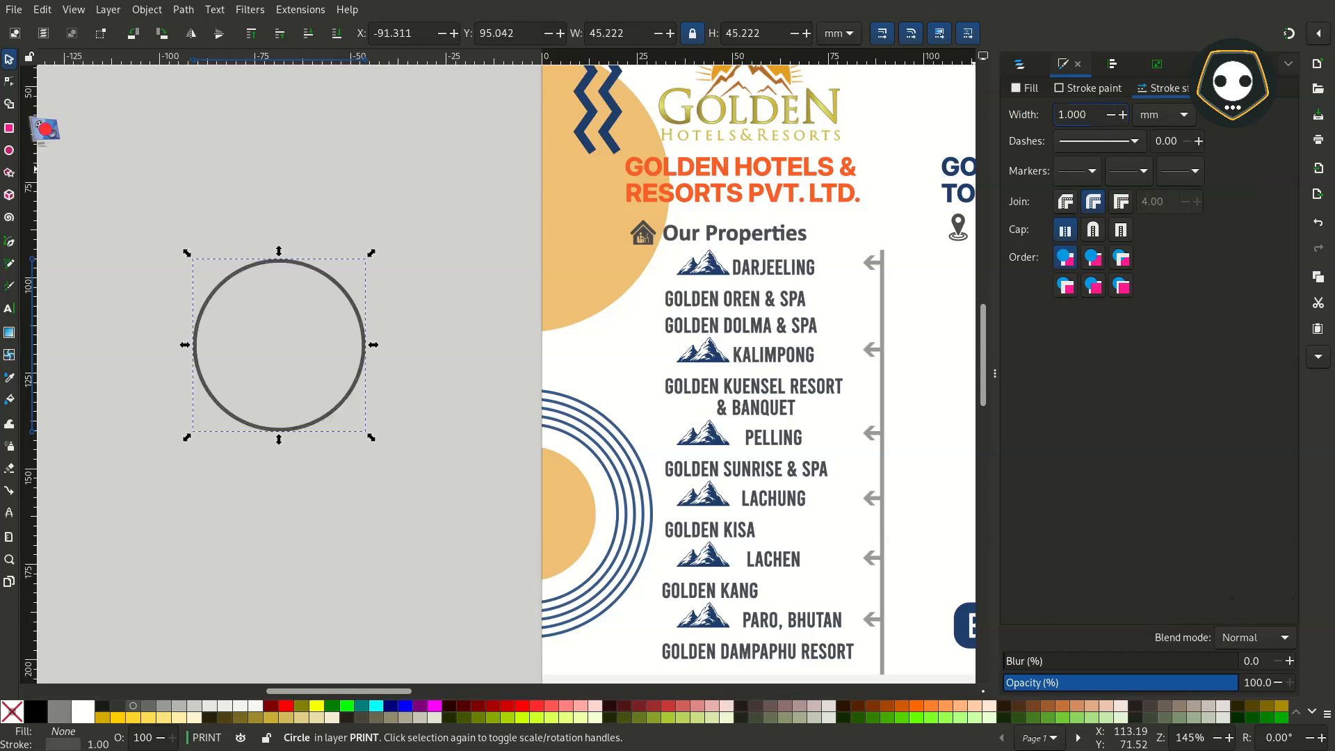
# Duplicate the circle three times, scaling each copy progressively smaller from its upper-right corner, down to about 38 mm across.
pyautogui.keyDown('ctrl'); pyautogui.scroll(2, 311, 302); pyautogui.keyUp('ctrl')
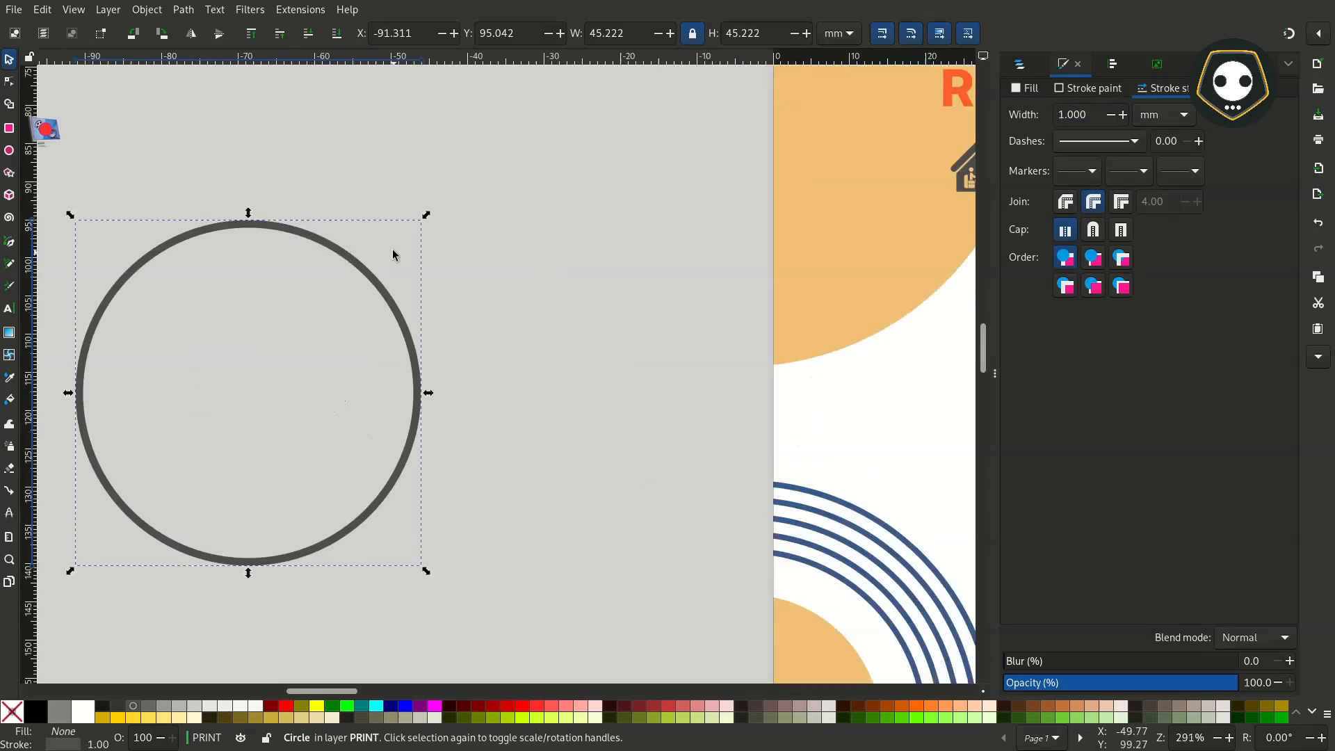
pyautogui.rightClick(355, 262)
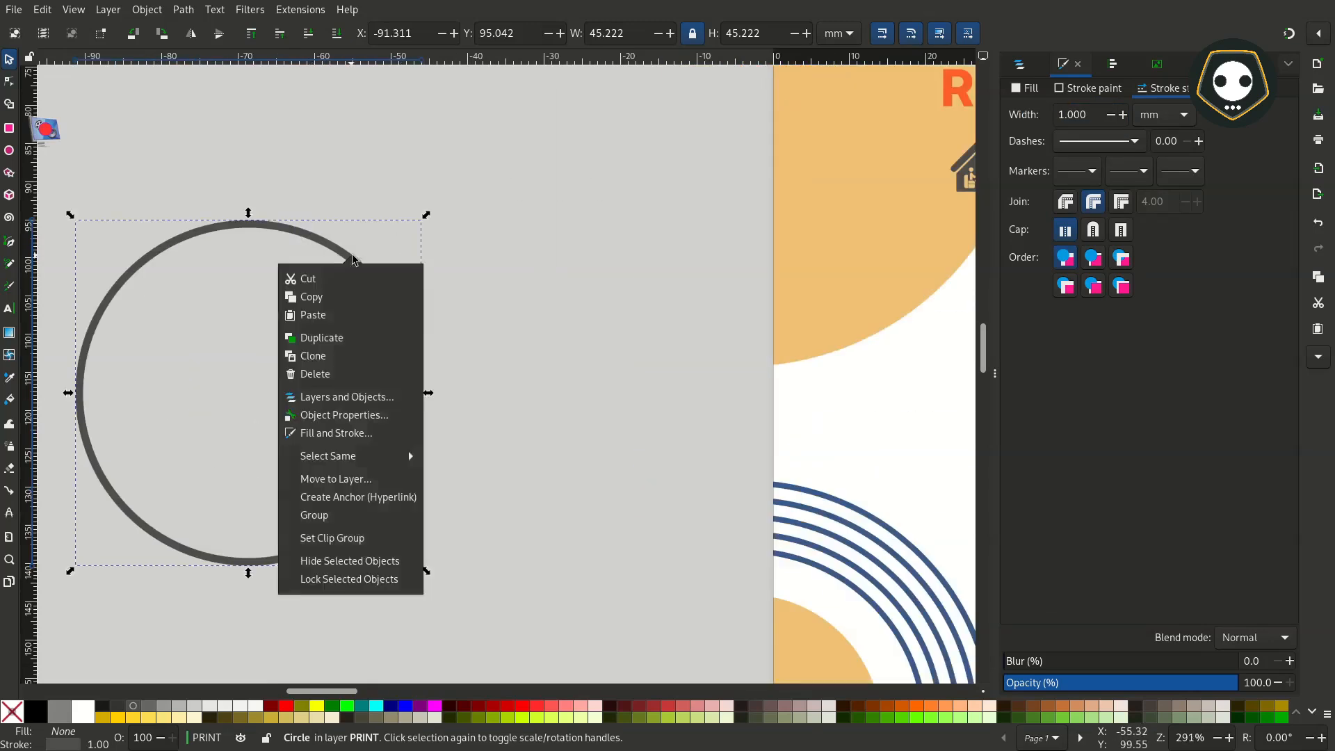
pyautogui.click(343, 340)
pyautogui.moveTo(426, 215); pyautogui.dragTo(377, 262)
pyautogui.hotkey('ctrl', 'd')
pyautogui.hotkey('ctrl', 'd')
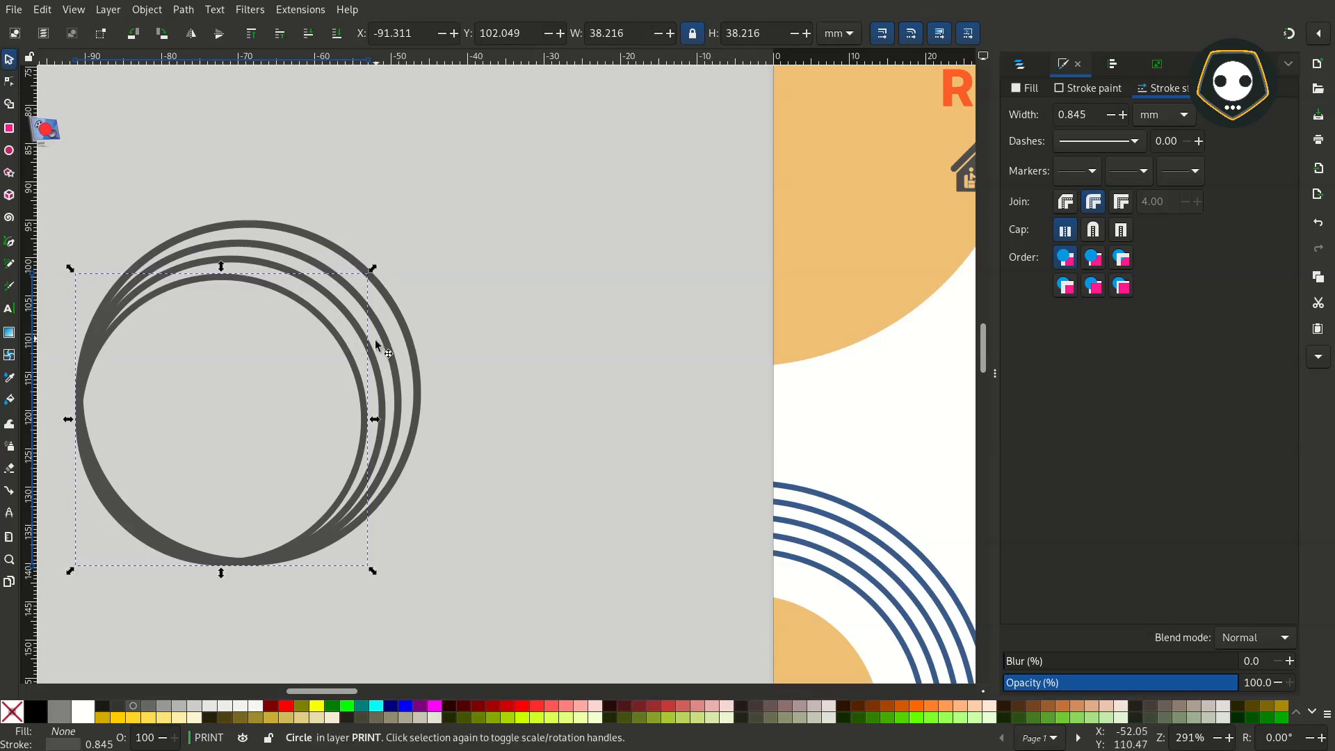
# Select all four circles and align their centers horizontally and vertically so they form concentric rings.
pyautogui.scroll(-2, 374, 340)
pyautogui.moveTo(447, 533); pyautogui.dragTo(187, 250)
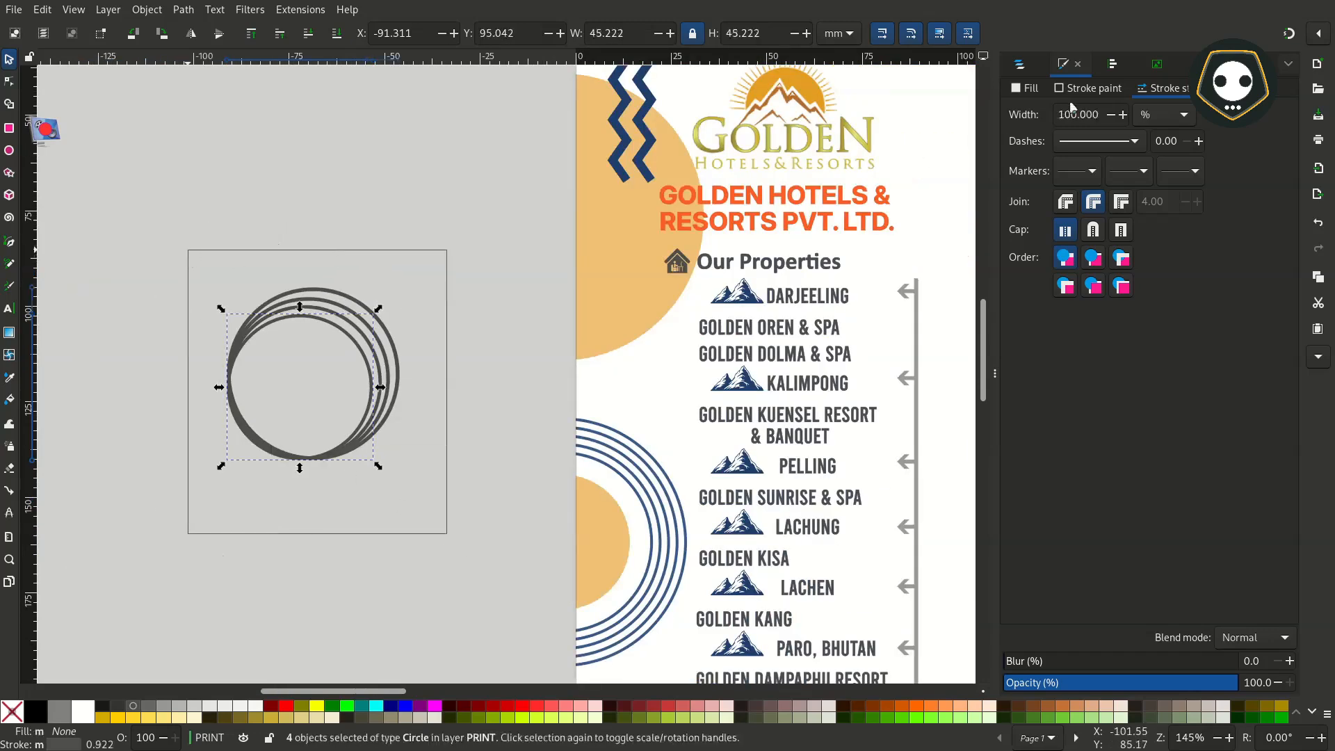
pyautogui.click(1114, 65)
pyautogui.click(1052, 203)
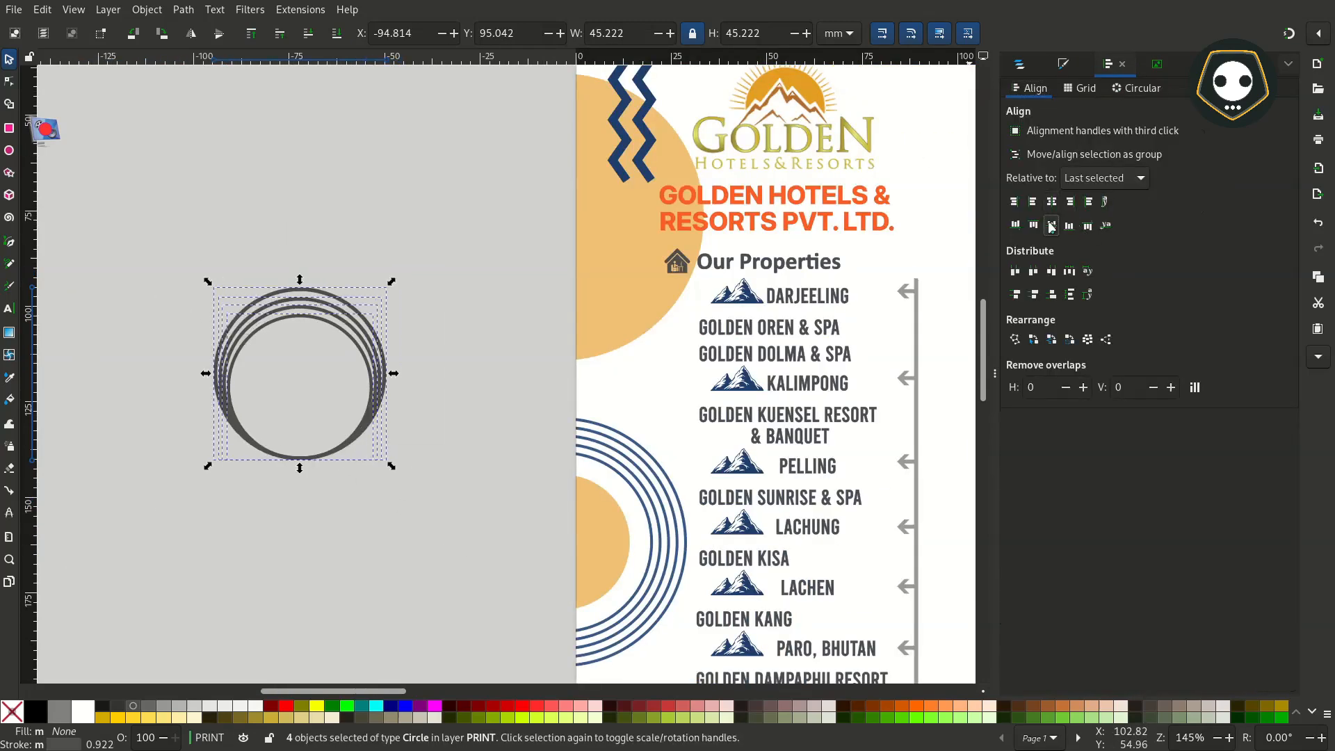
pyautogui.click(1051, 225)
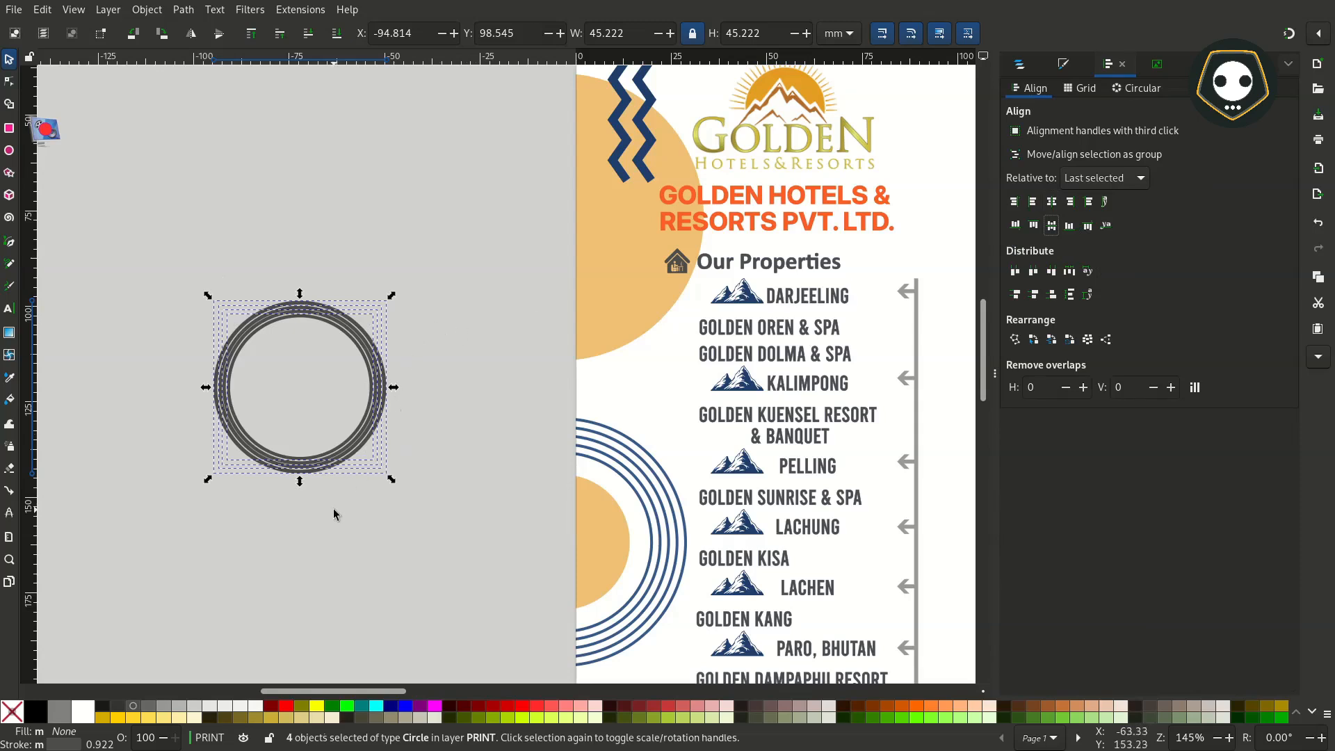
# Reduce the stroke width of the four concentric circles to 50%.
pyautogui.click(1064, 65)
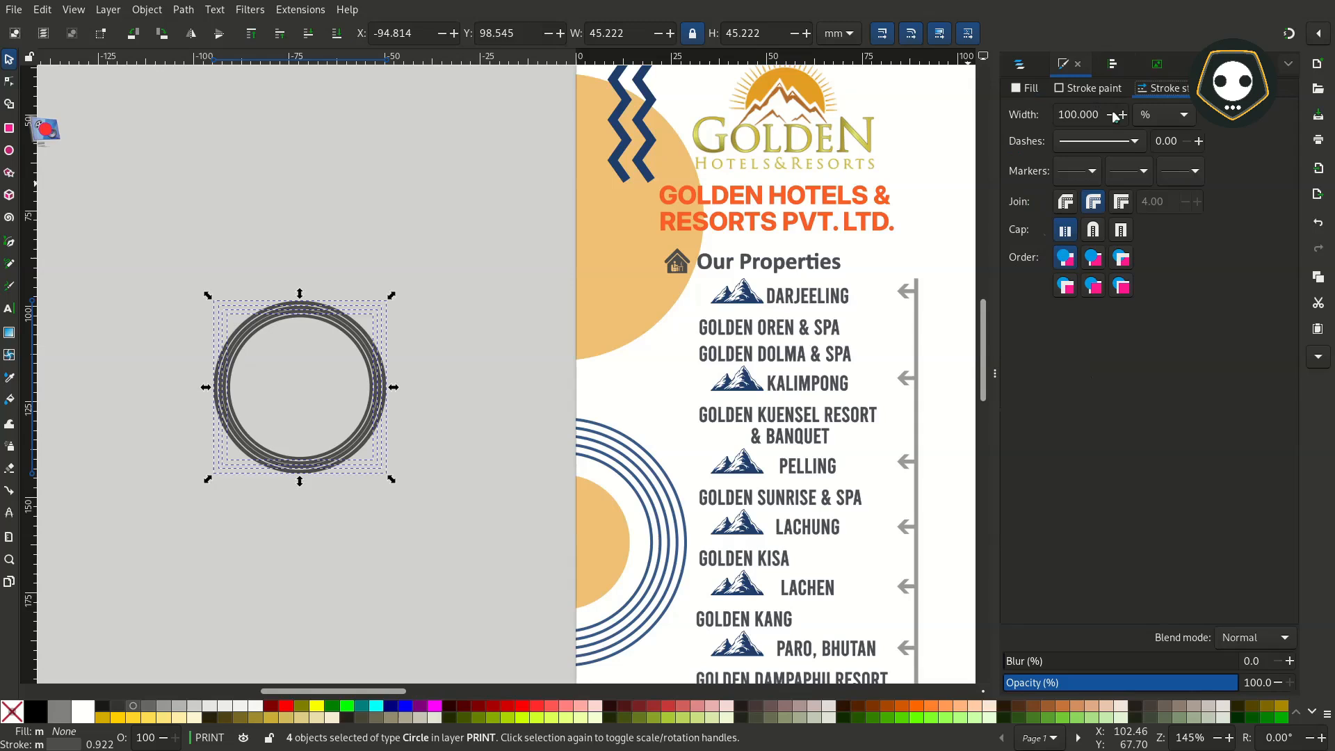
pyautogui.moveTo(1102, 111); pyautogui.dragTo(1014, 108)
pyautogui.write('50')
pyautogui.press('Return')
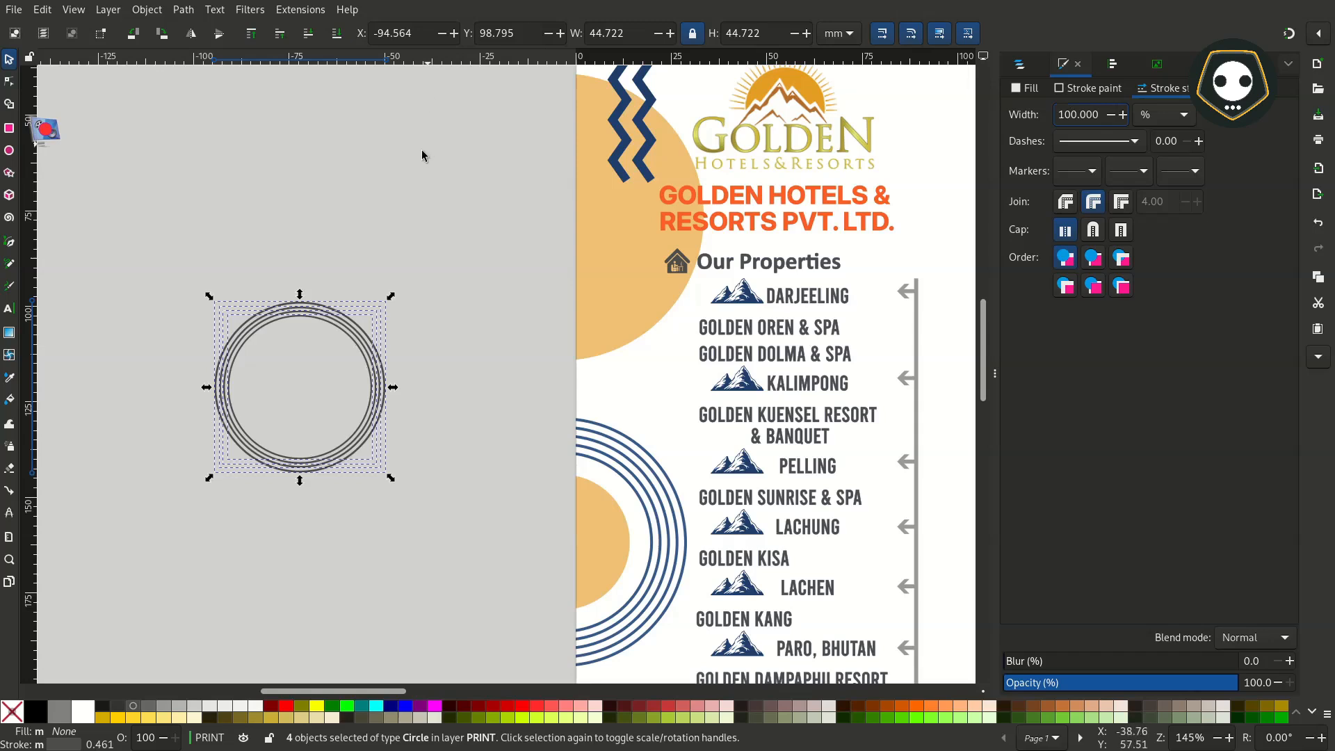
pyautogui.scroll(2, 285, 381)
pyautogui.scroll(1, 285, 381)
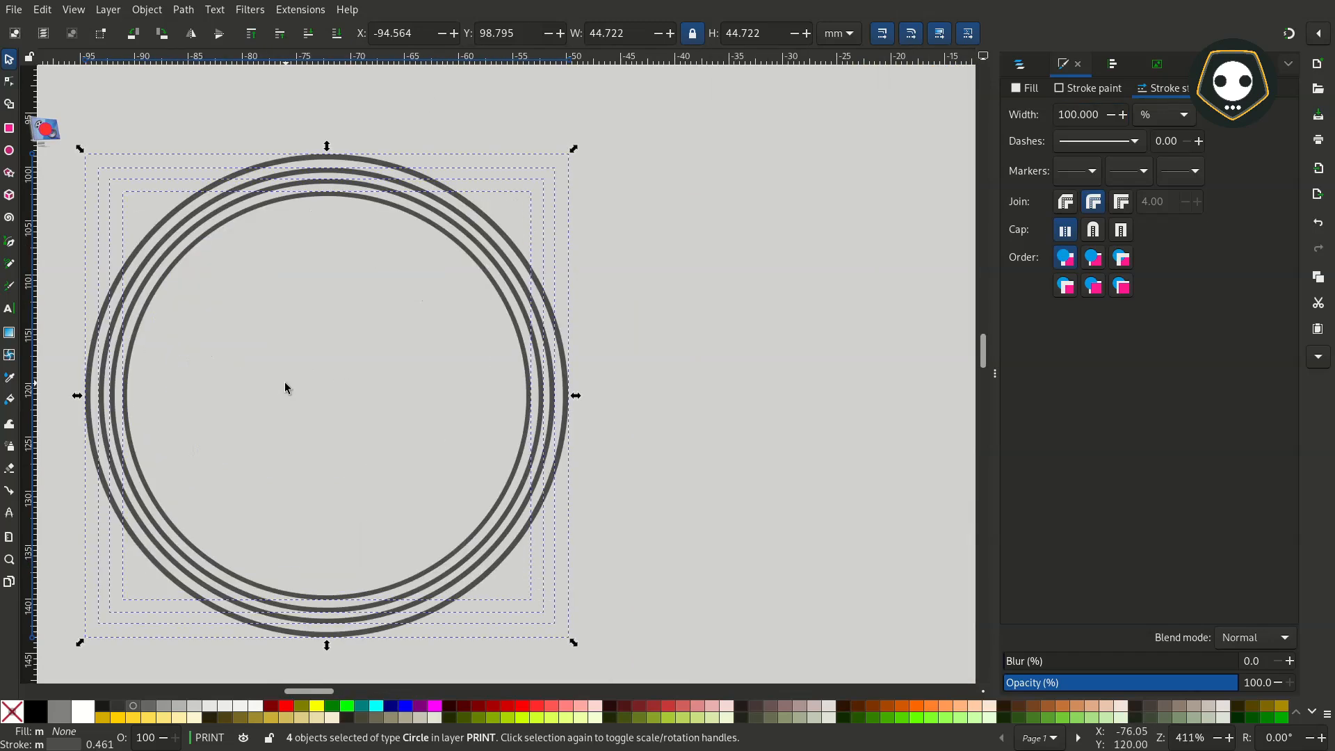
# Try to merge the four concentric circles with the Union operation, and undo it.
pyautogui.scroll(-2, 285, 382)
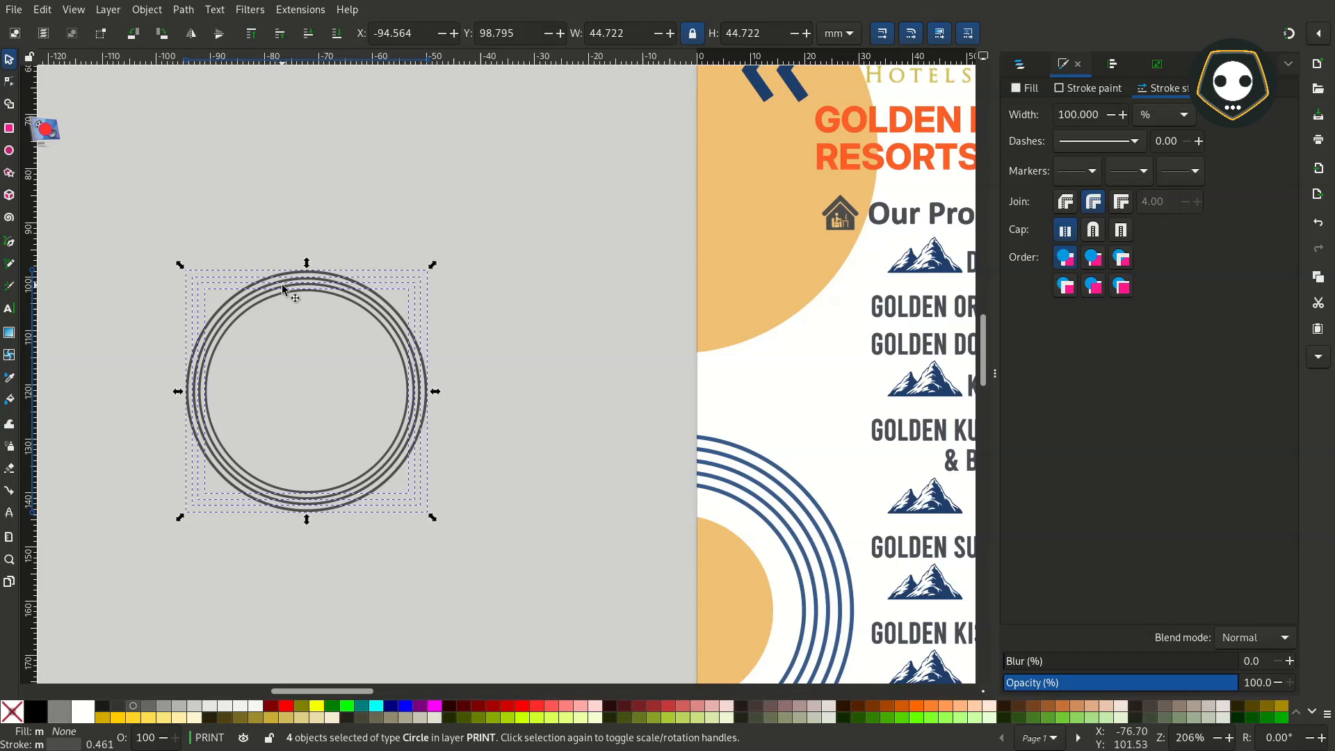
pyautogui.click(147, 10)
pyautogui.moveTo(185, 14)
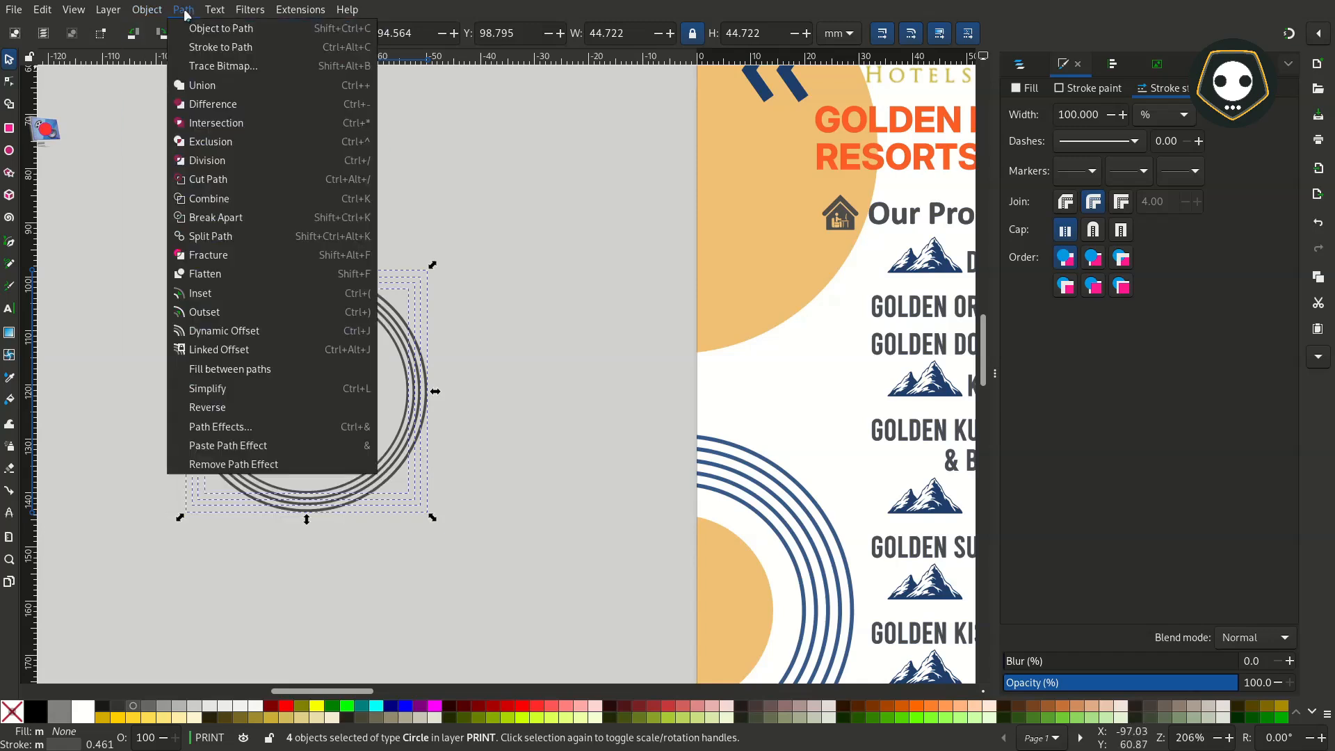
pyautogui.click(202, 84)
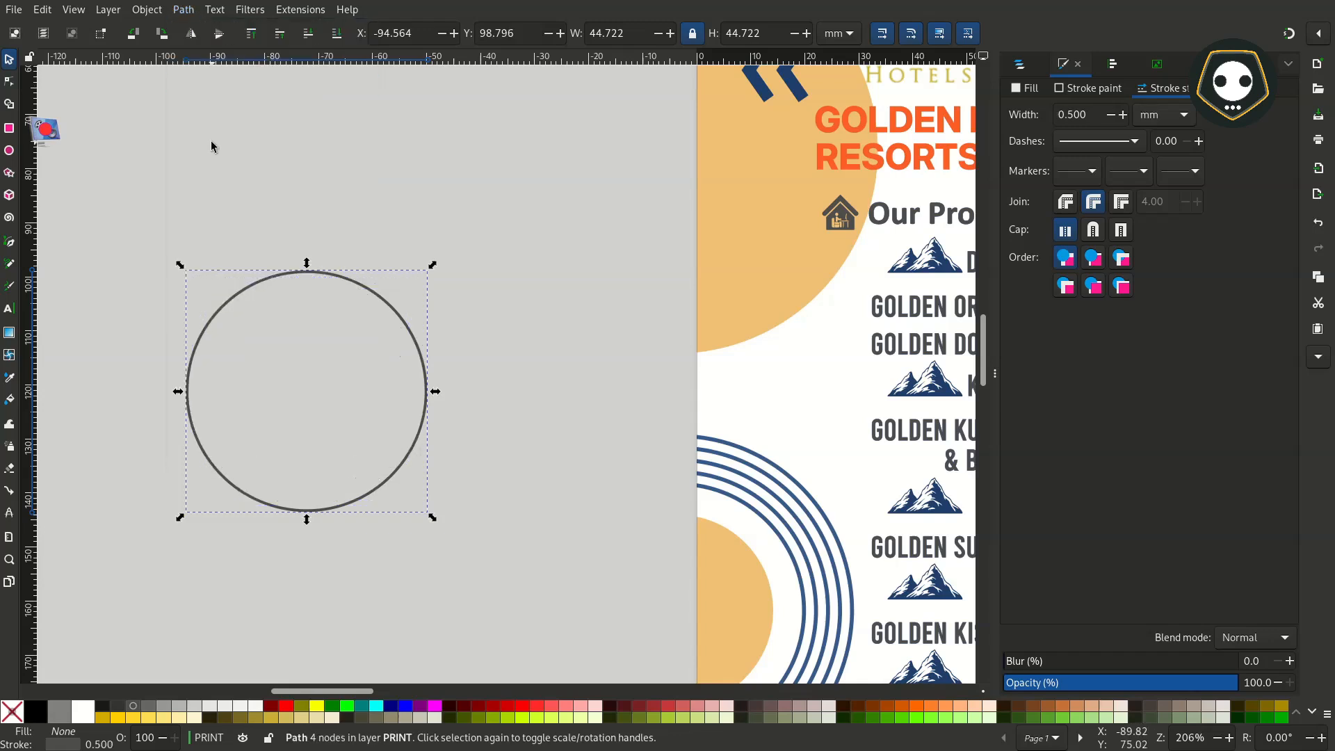
pyautogui.hotkey('ctrl', 'z')
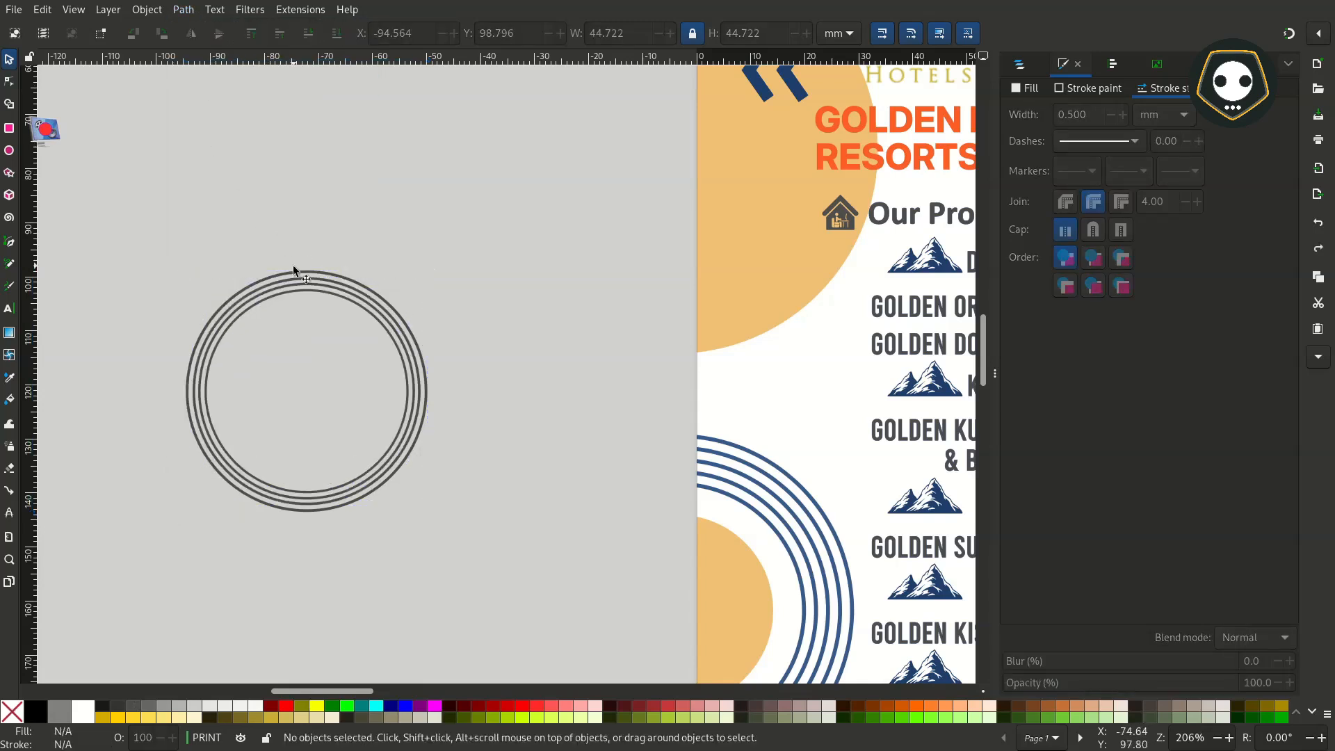
# Draw a rectangle about 34 by 64 mm covering the left half of the concentric circles, with a dark gray fill and no outline.
pyautogui.moveTo(295, 274); pyautogui.dragTo(345, 215)
pyautogui.scroll(1, 342, 238)
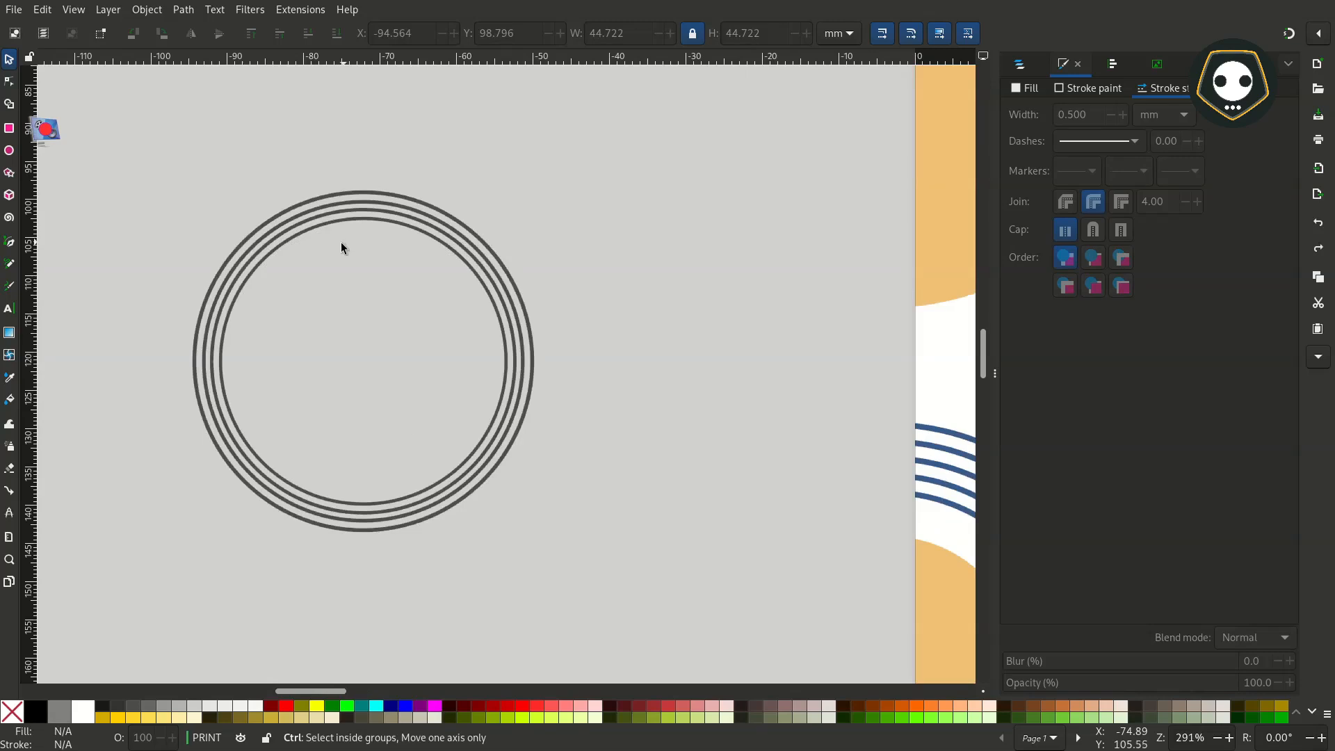
pyautogui.scroll(-2, 341, 242)
pyautogui.scroll(1, 338, 243)
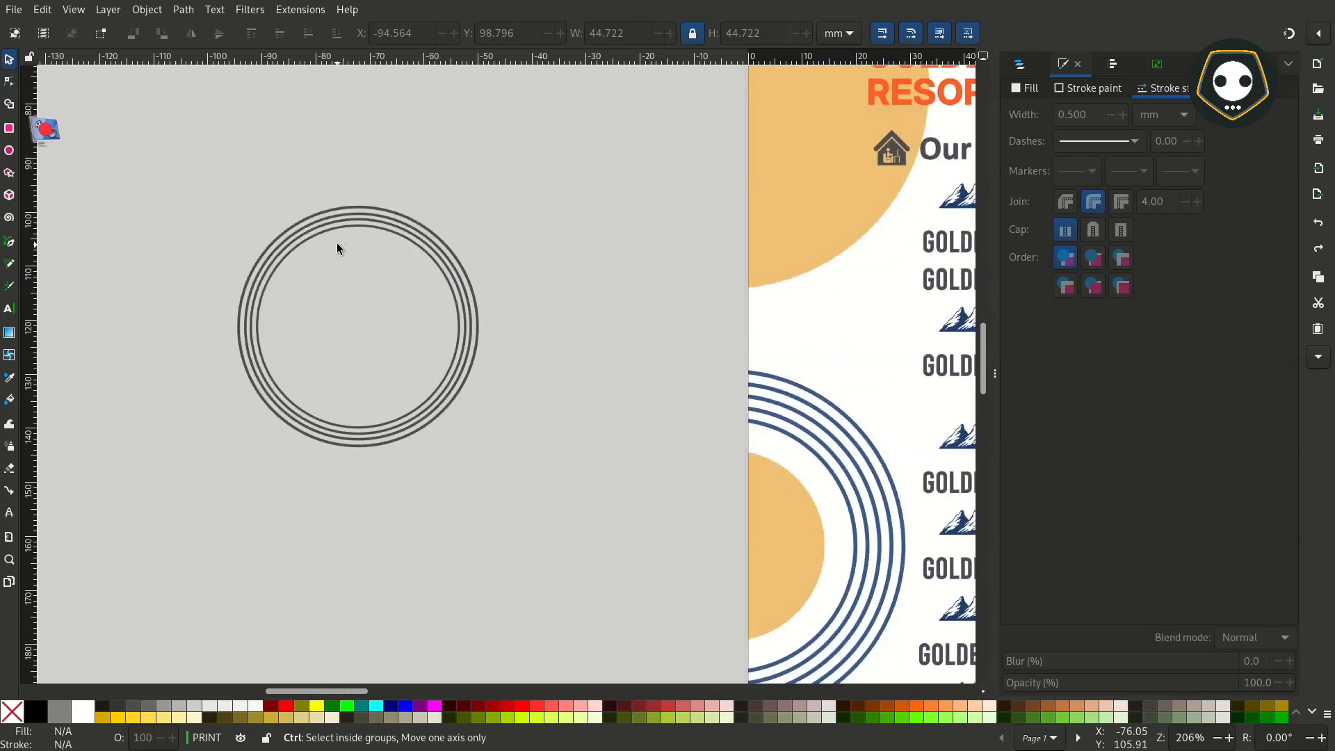
pyautogui.scroll(1, 337, 243)
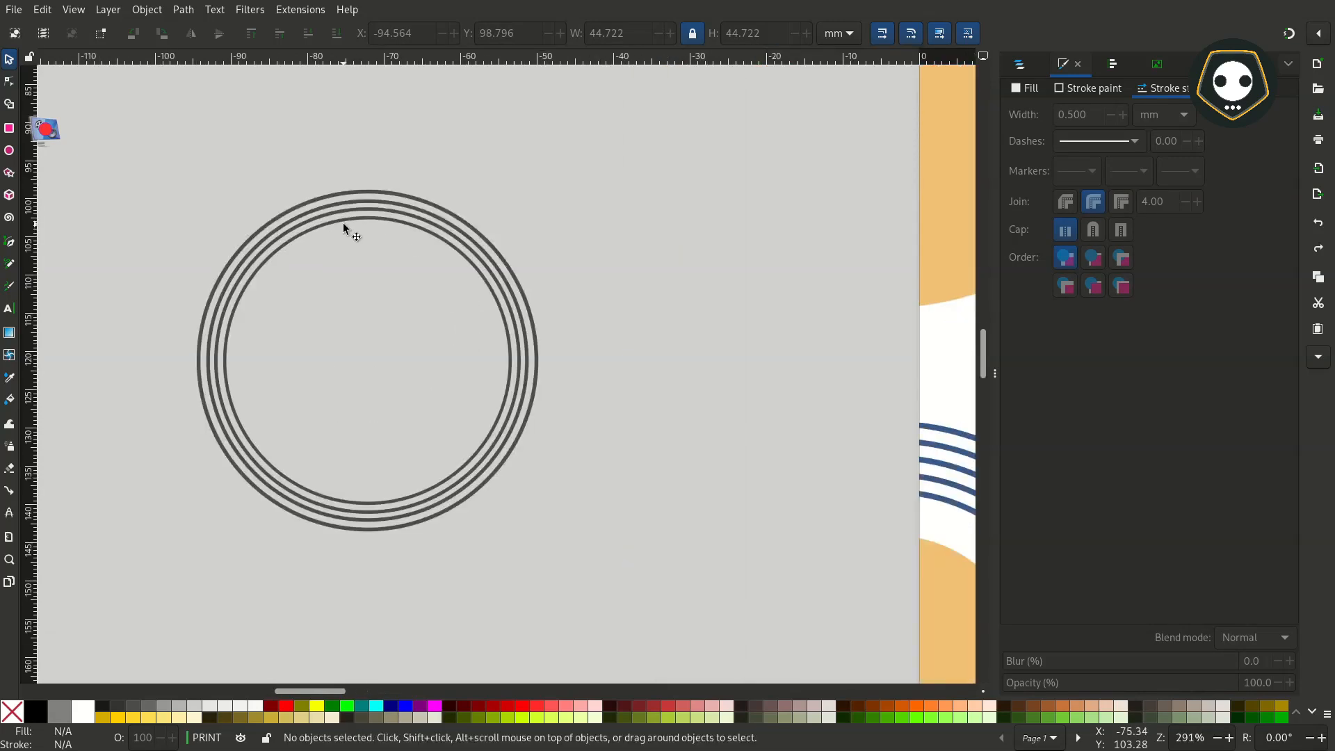
pyautogui.click(9, 129)
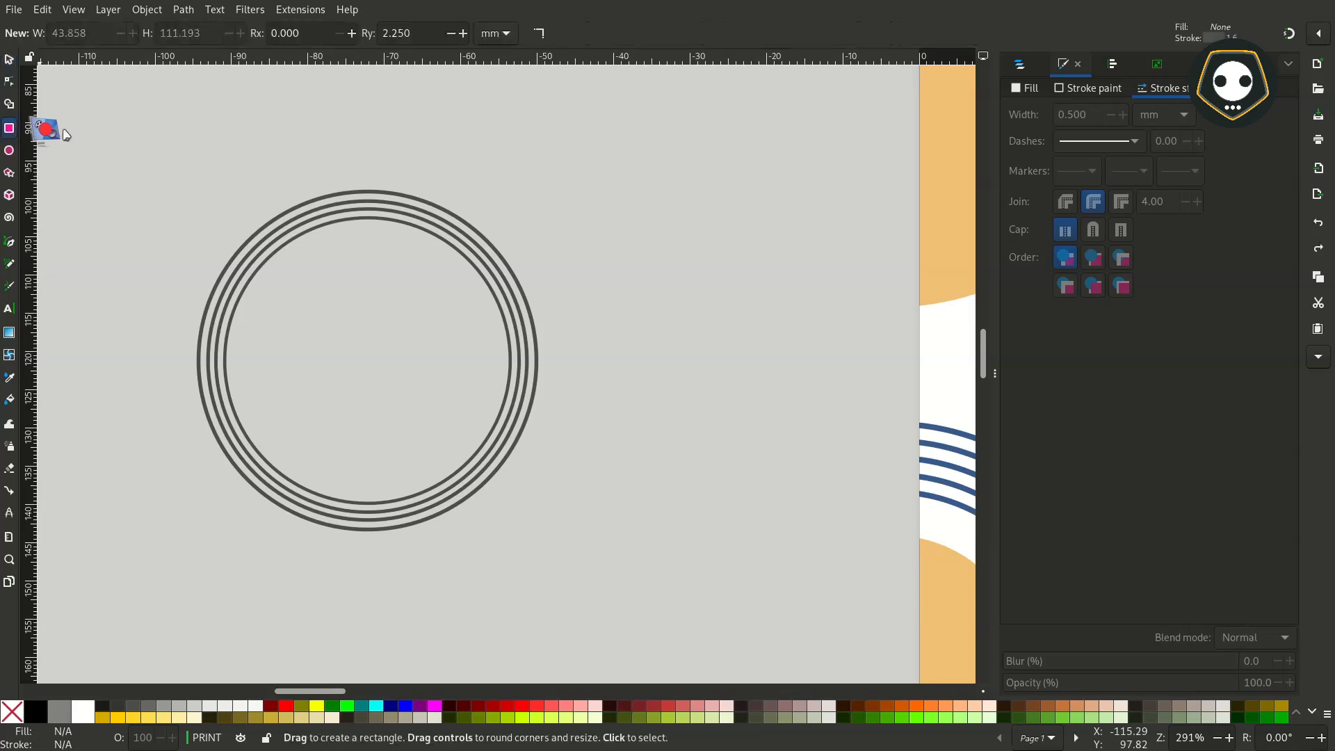
pyautogui.moveTo(114, 94); pyautogui.dragTo(373, 581)
pyautogui.press('s')
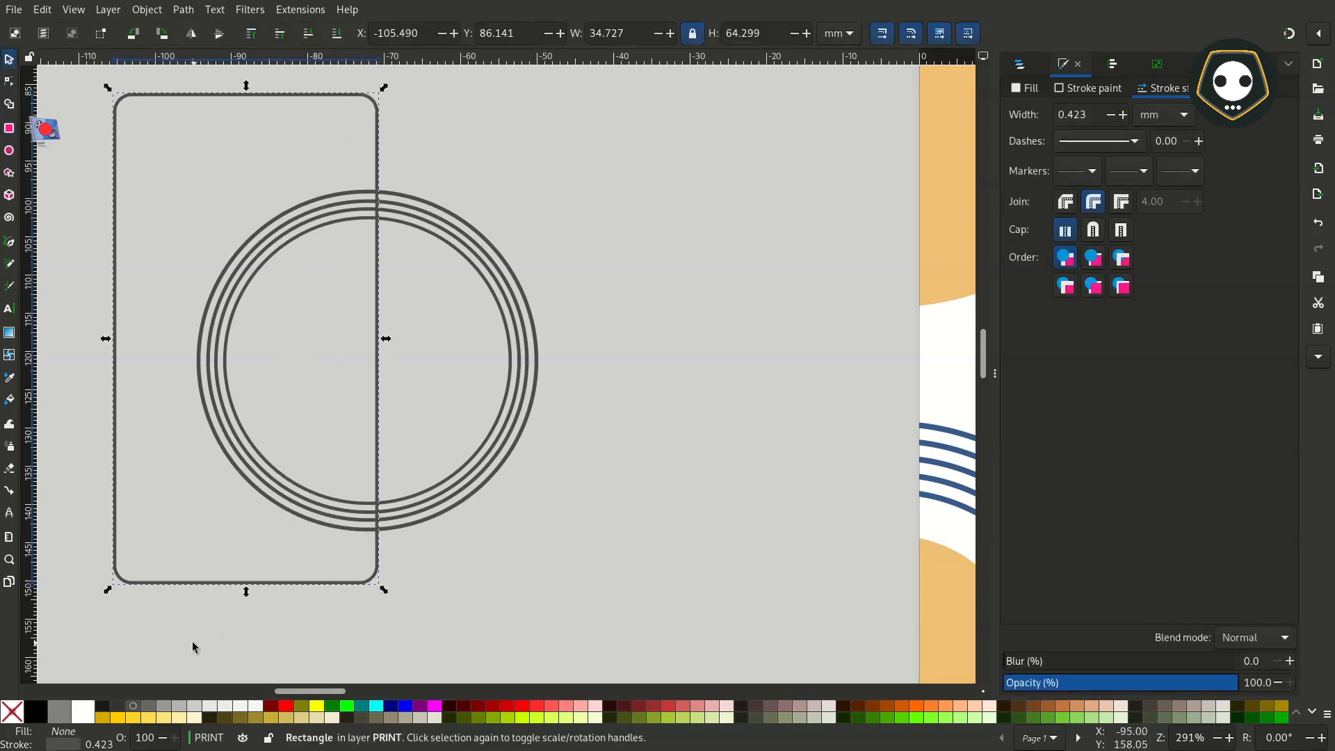
pyautogui.click(152, 706)
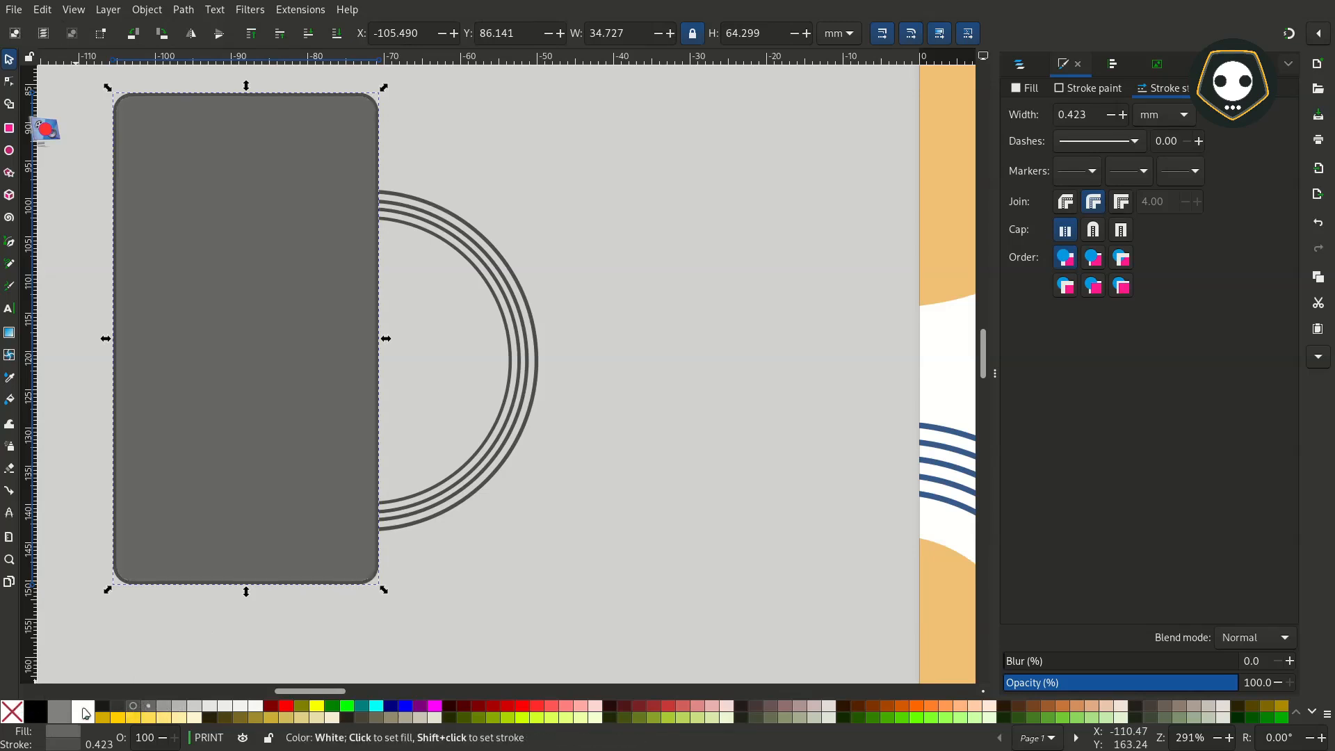
pyautogui.keyDown('shift'); pyautogui.click(8, 712); pyautogui.keyUp('shift')
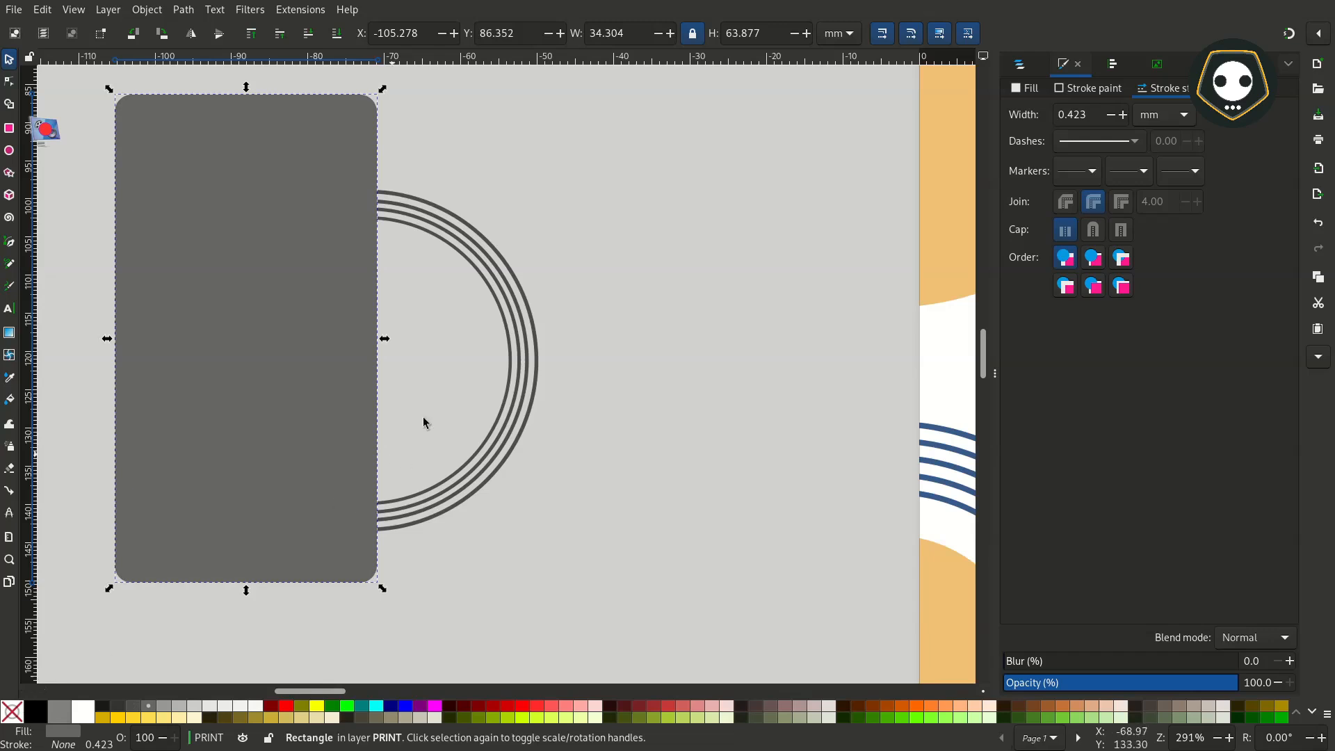
# Duplicate the rectangle and subtract the copy from the innermost circle with the Difference operation.
pyautogui.click(403, 229)
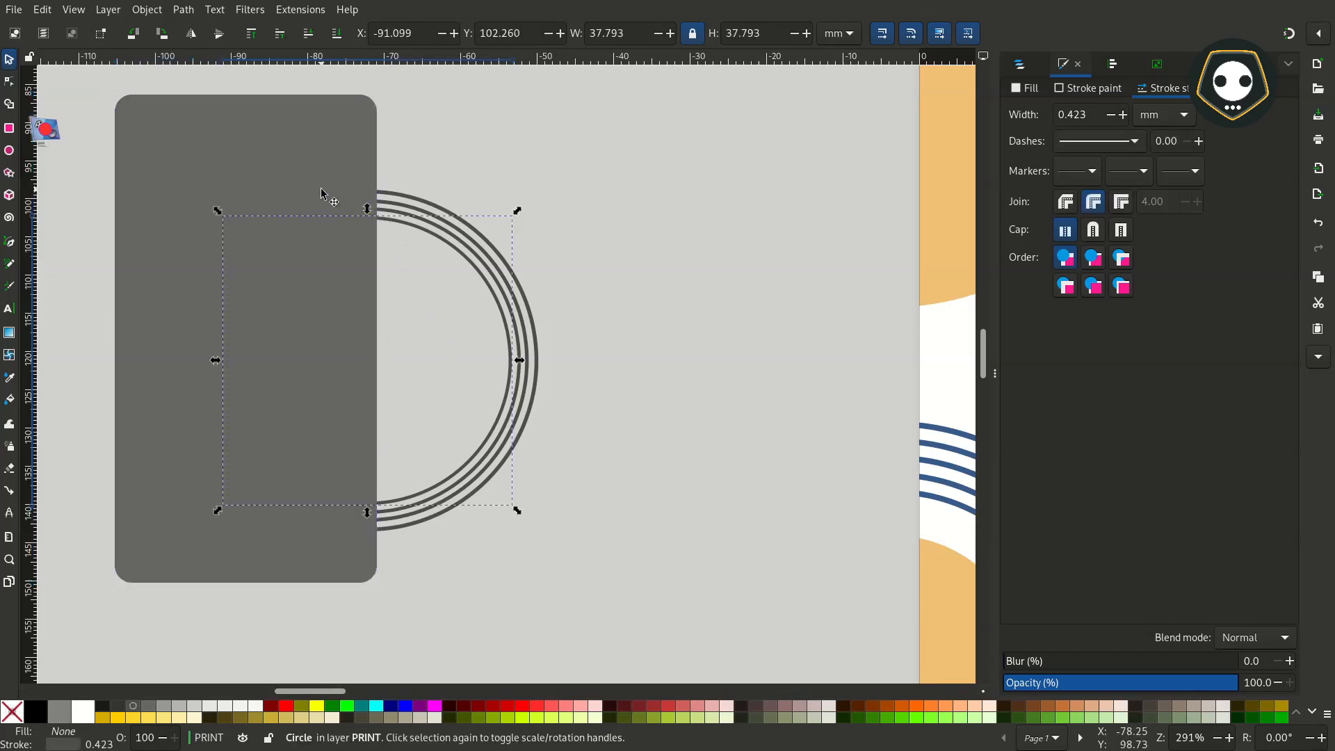
pyautogui.click(348, 215)
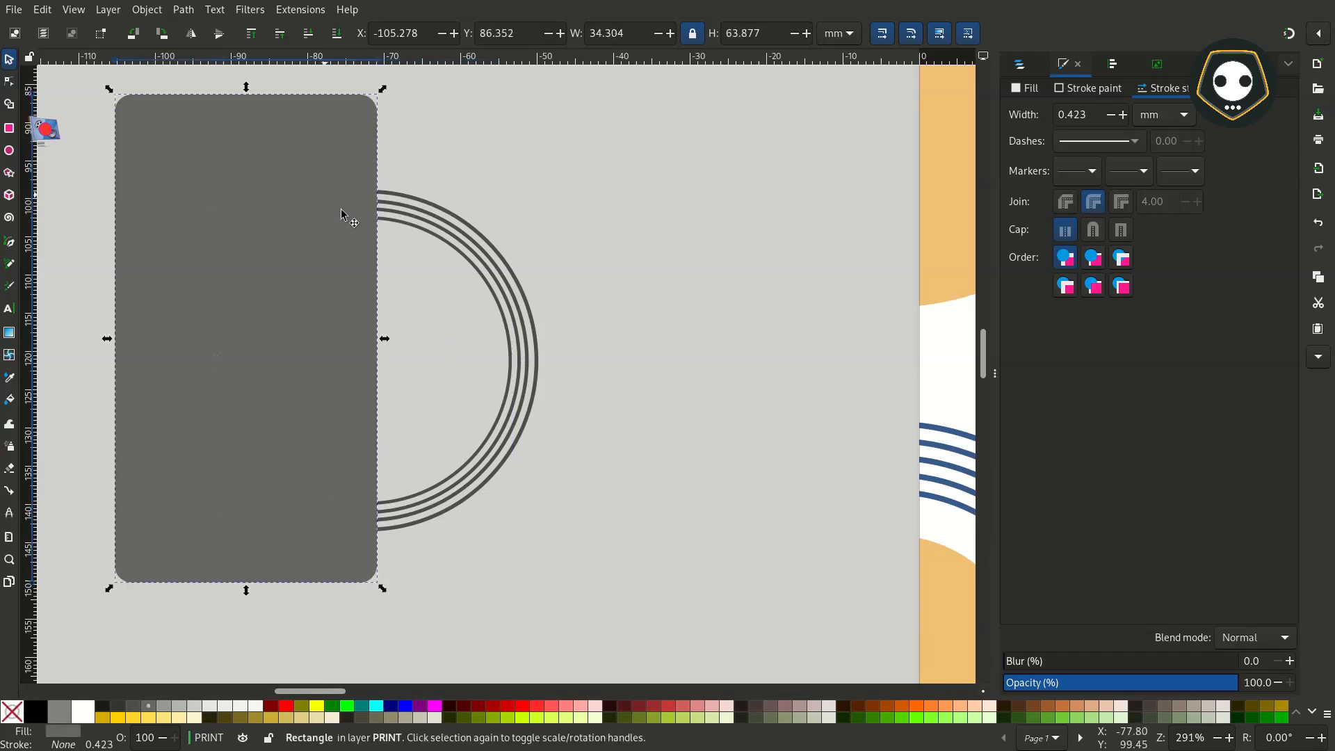
pyautogui.rightClick(311, 176)
pyautogui.click(293, 255)
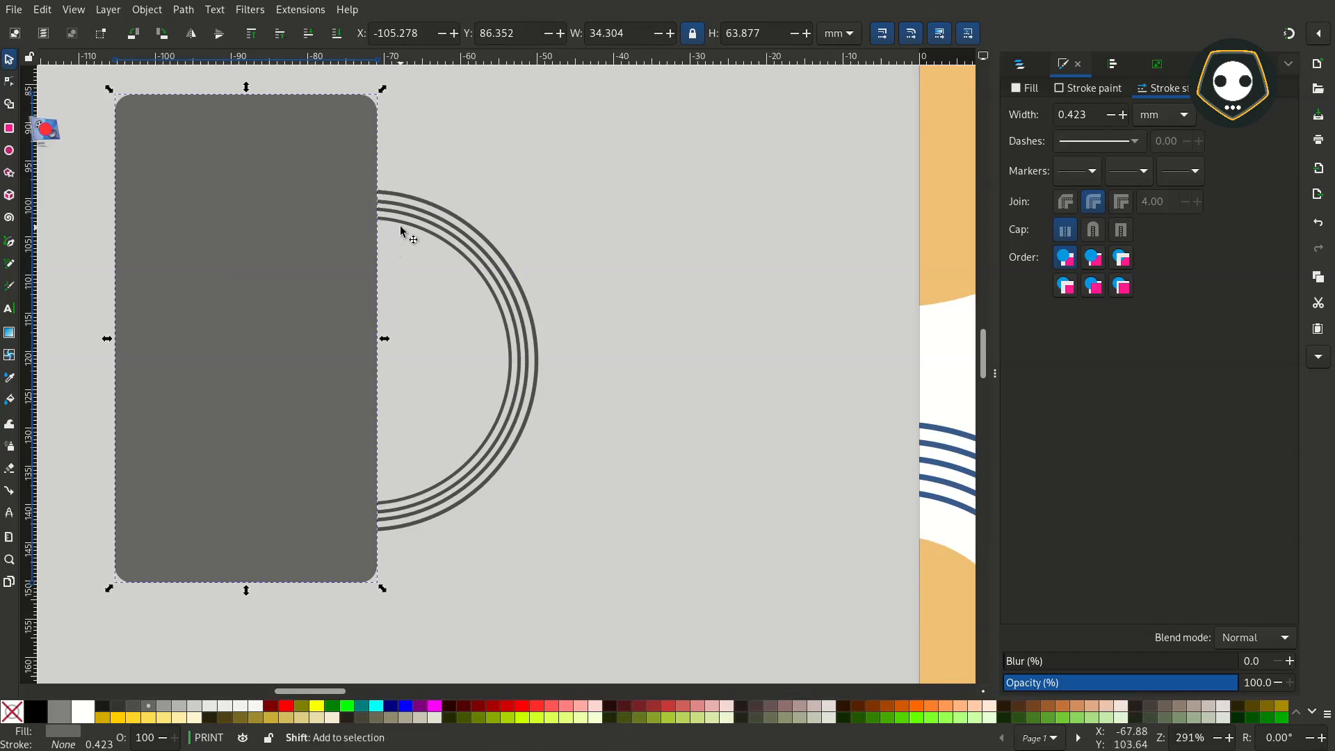
pyautogui.keyDown('shift'); pyautogui.click(404, 226); pyautogui.keyUp('shift')
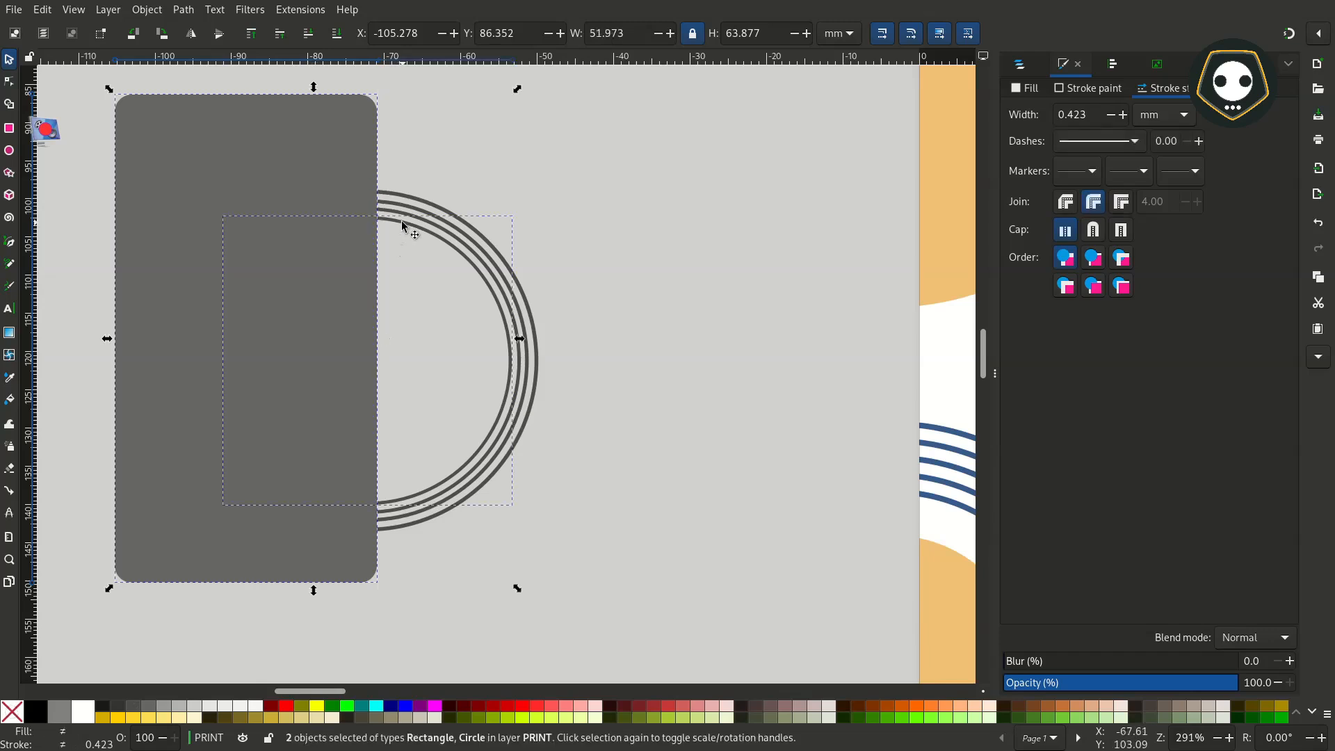
pyautogui.click(147, 10)
pyautogui.moveTo(183, 10)
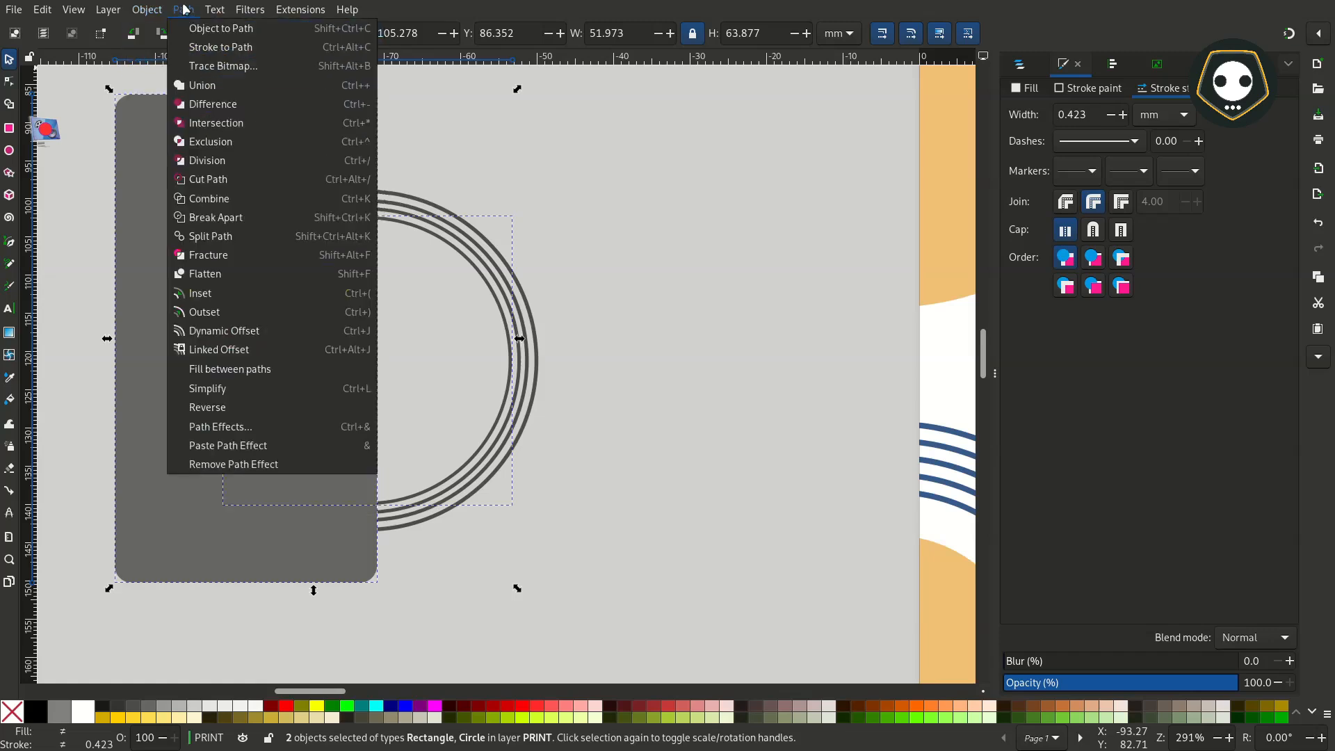
pyautogui.click(354, 107)
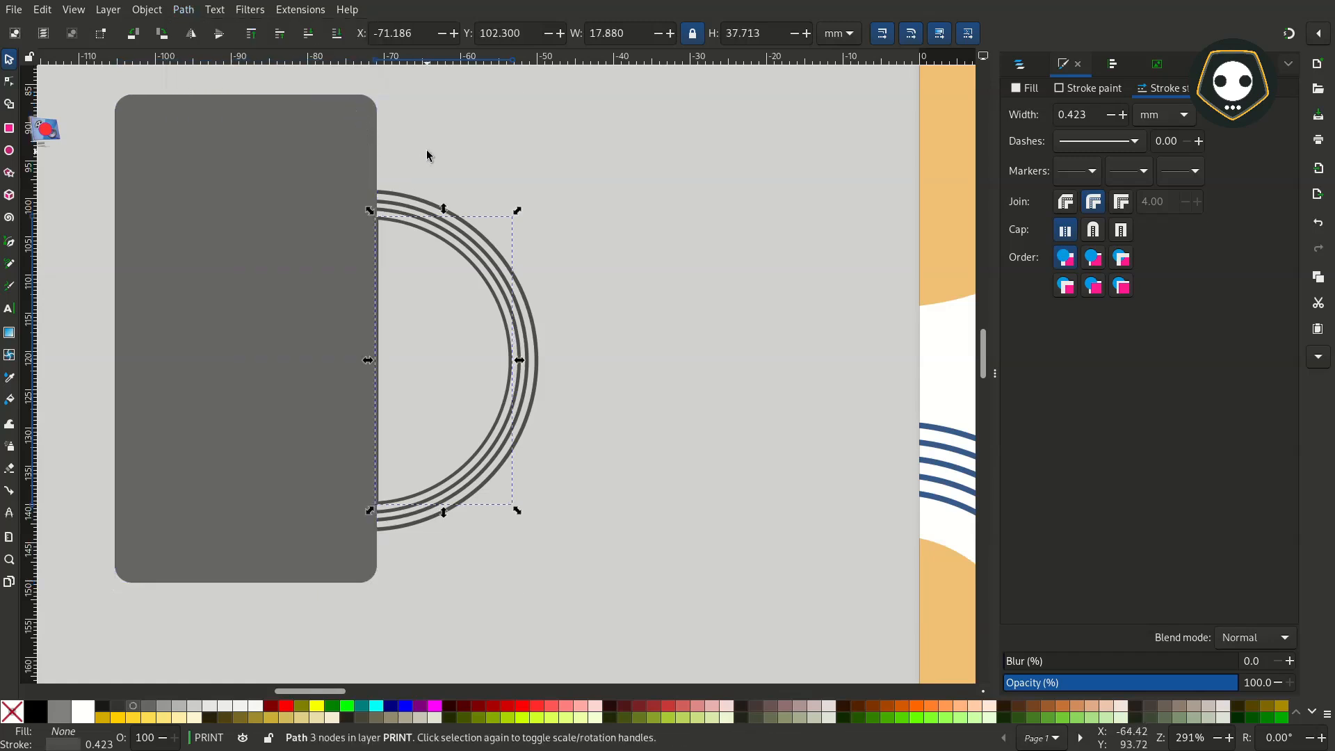
# Subtract another duplicate of the rectangle from the second circle from the inside with the Difference operation.
pyautogui.keyDown('ctrl'); pyautogui.scroll(1, 426, 186); pyautogui.keyUp('ctrl')
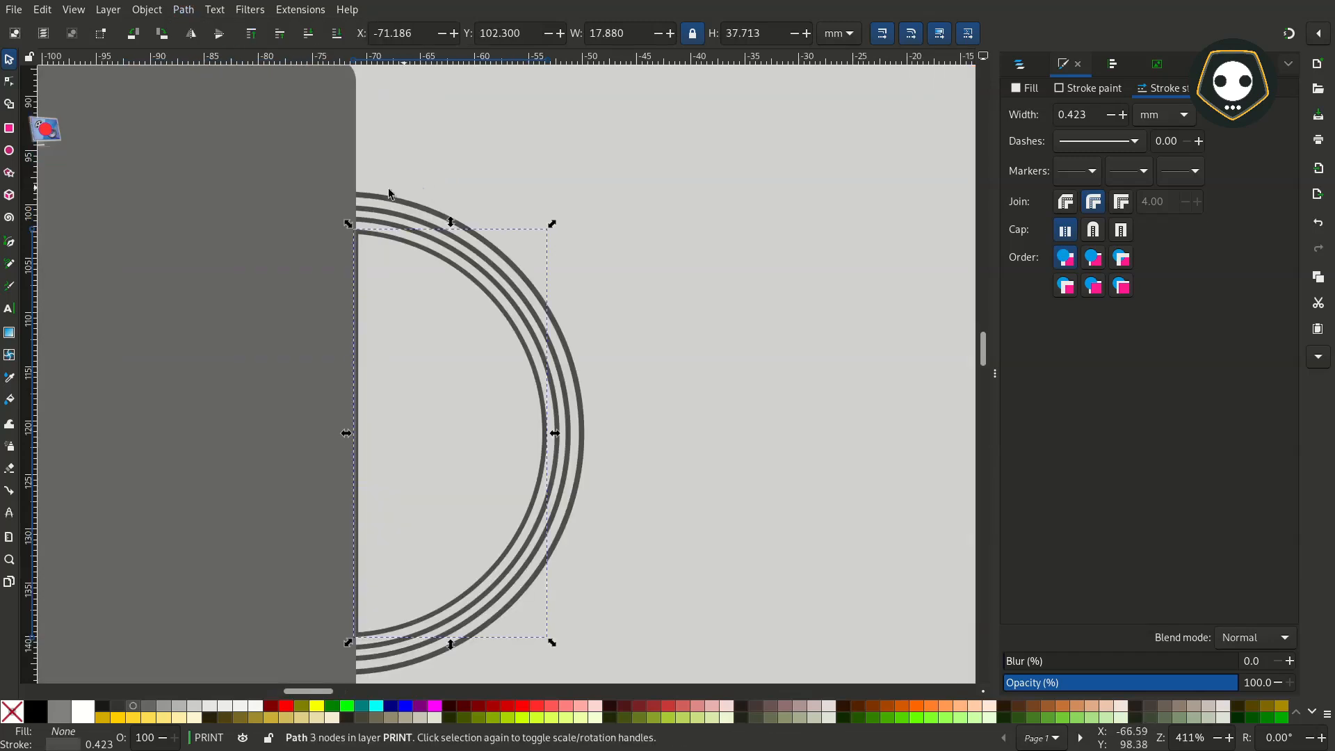
pyautogui.click(345, 224)
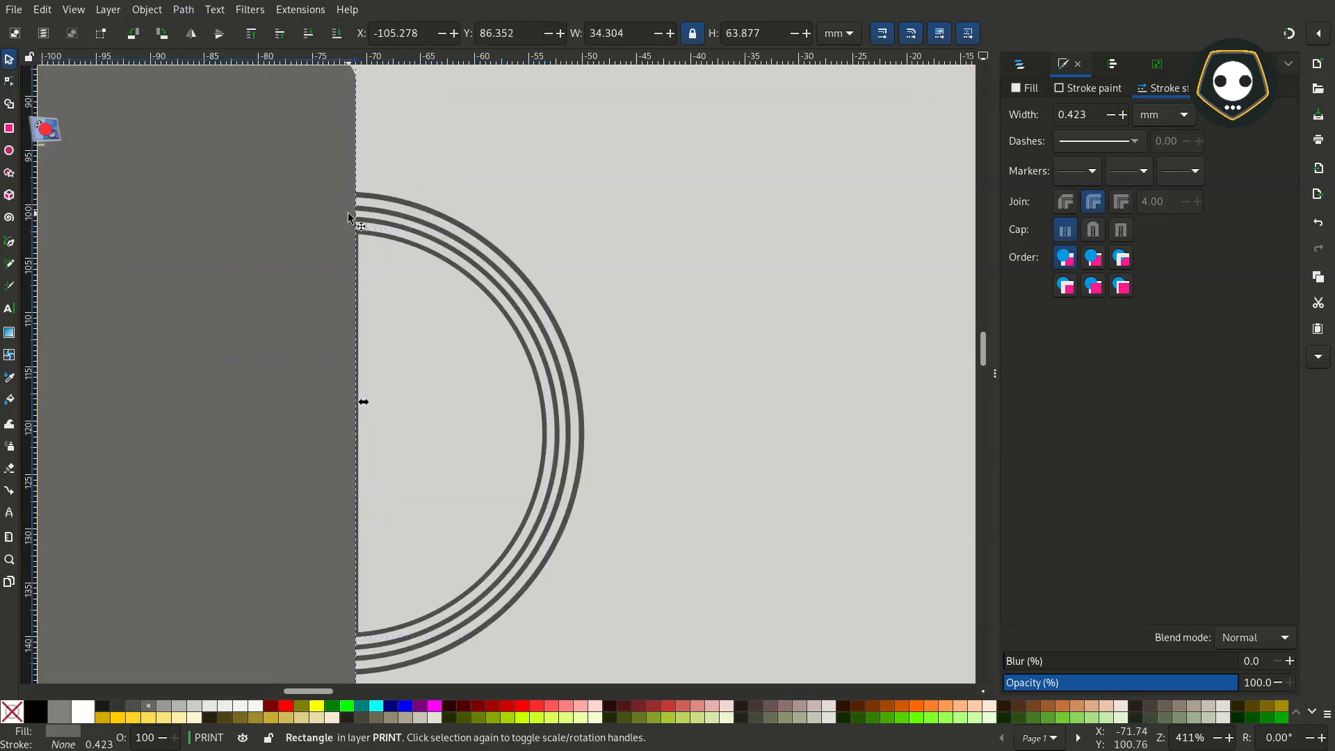
pyautogui.rightClick(304, 230)
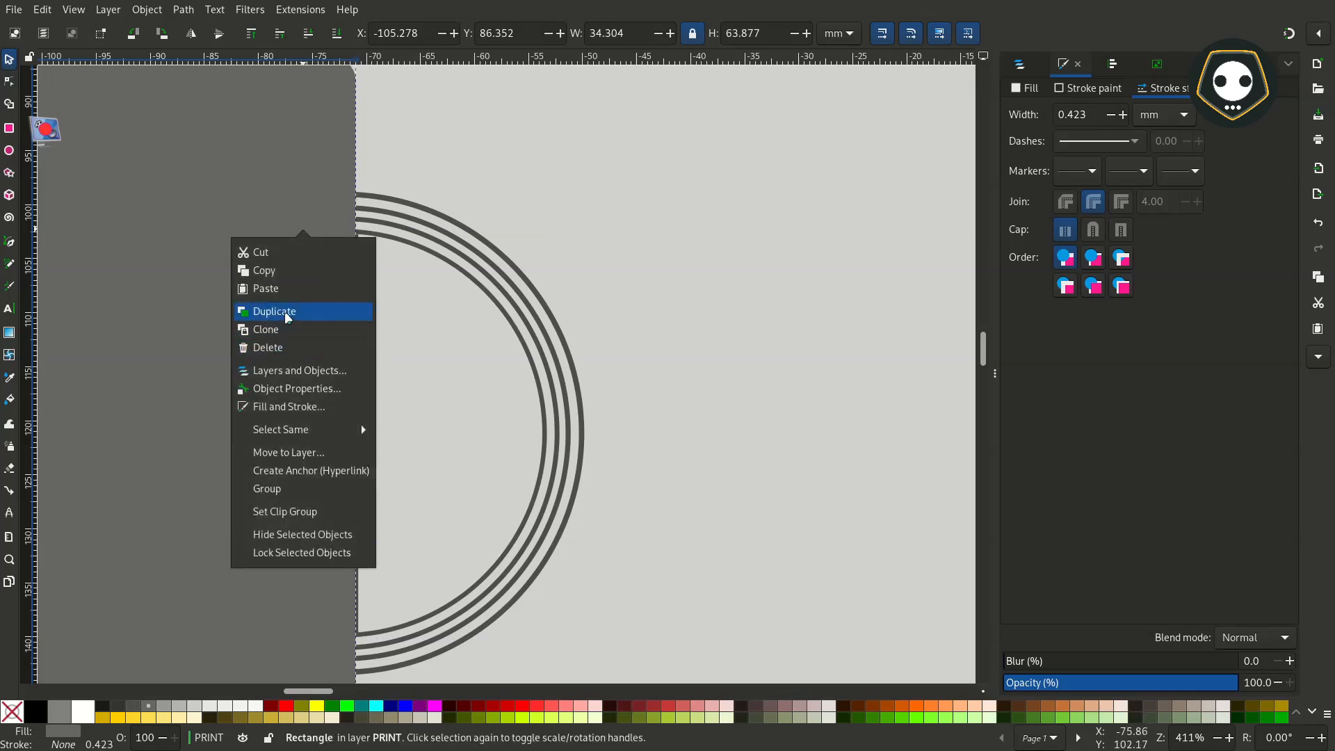
pyautogui.click(369, 223)
pyautogui.keyDown('shift'); pyautogui.click(371, 221); pyautogui.keyUp('shift')
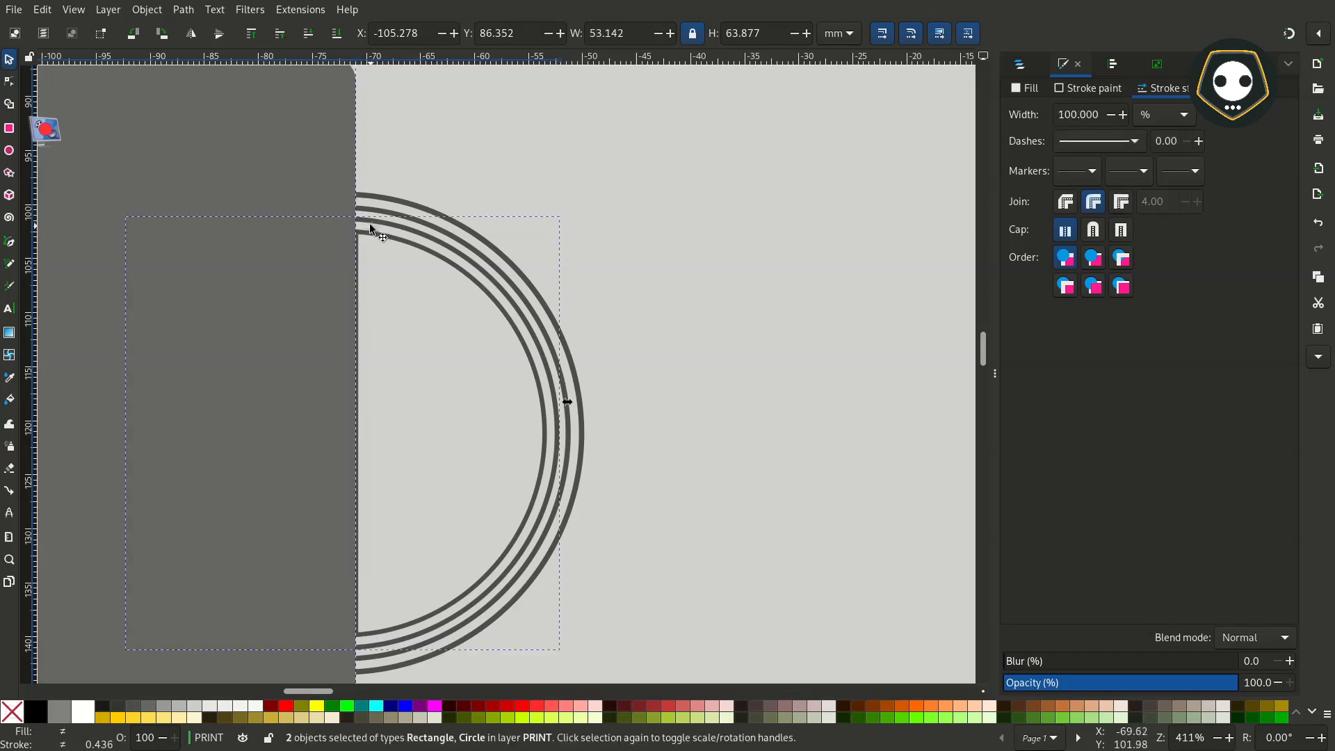
pyautogui.click(369, 222)
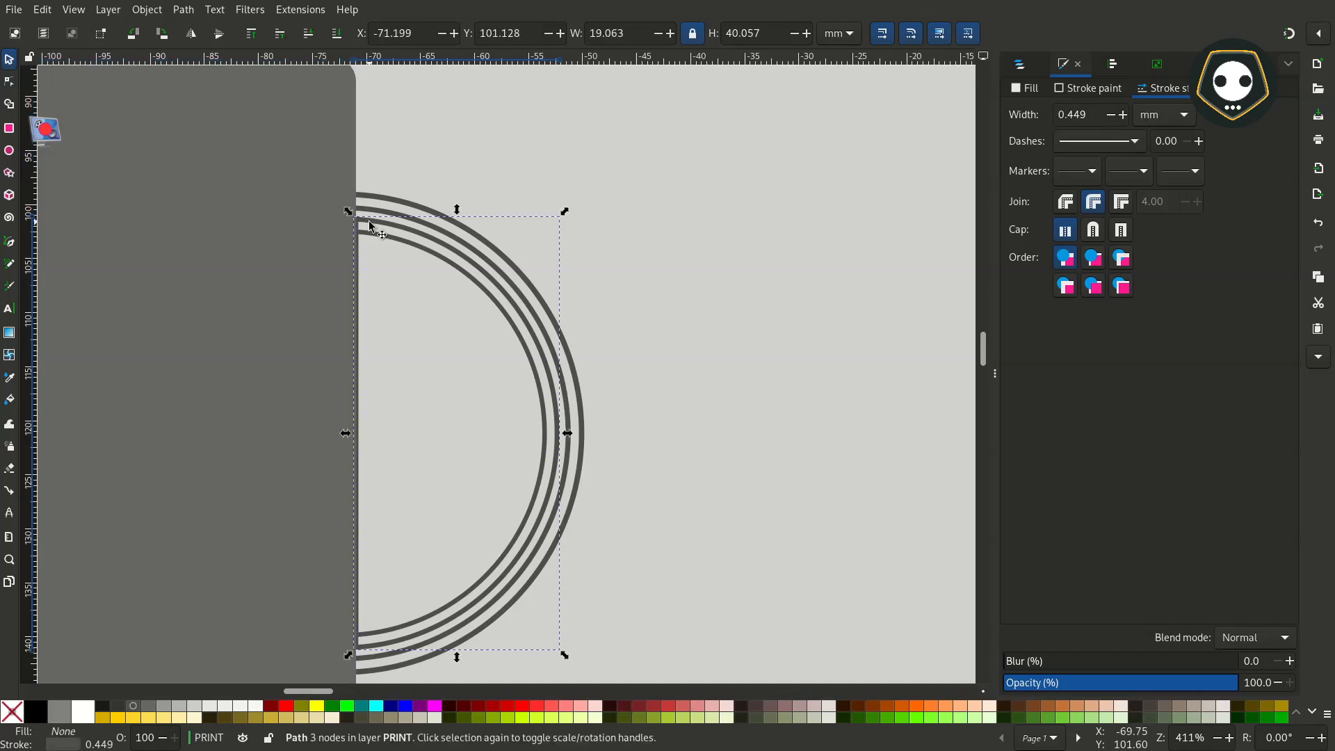
# Subtract another duplicate of the rectangle from the third circle from the inside with the Difference operation.
pyautogui.keyDown('ctrl'); pyautogui.click(314, 199); pyautogui.keyUp('ctrl')
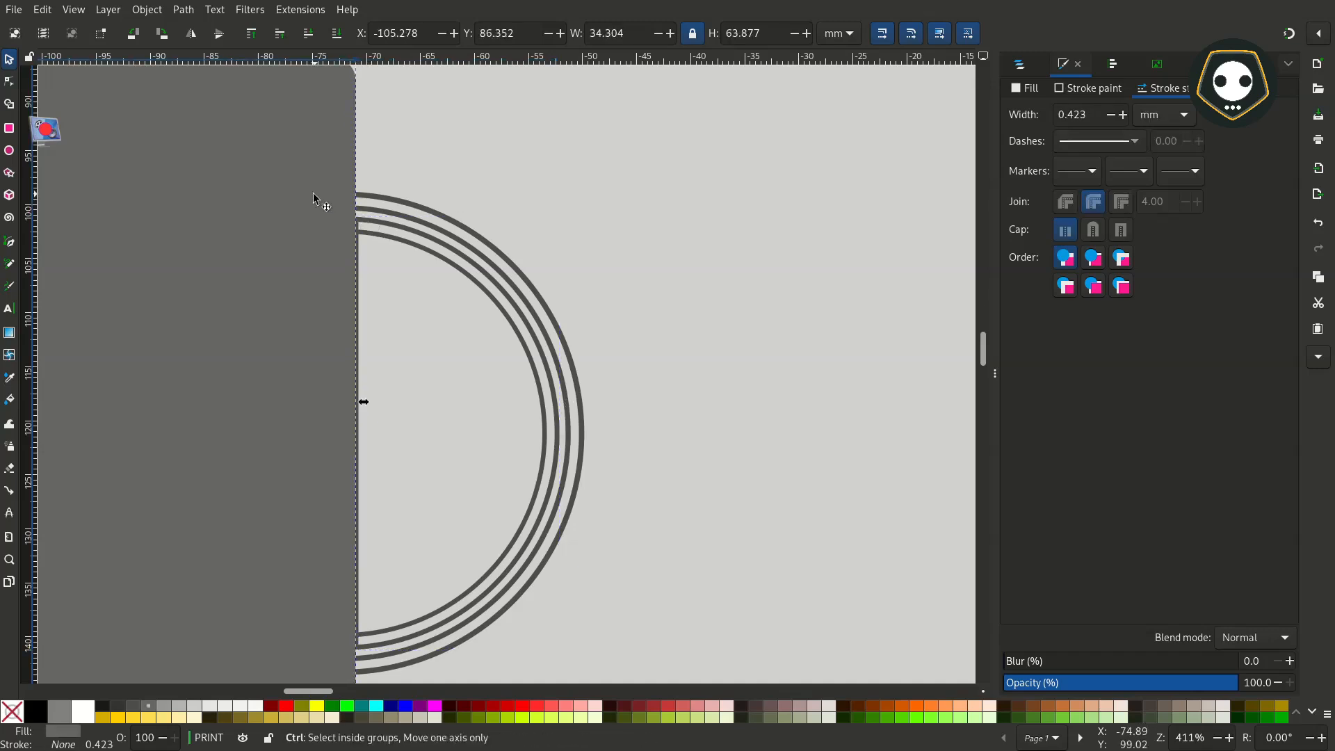
pyautogui.rightClick(317, 199)
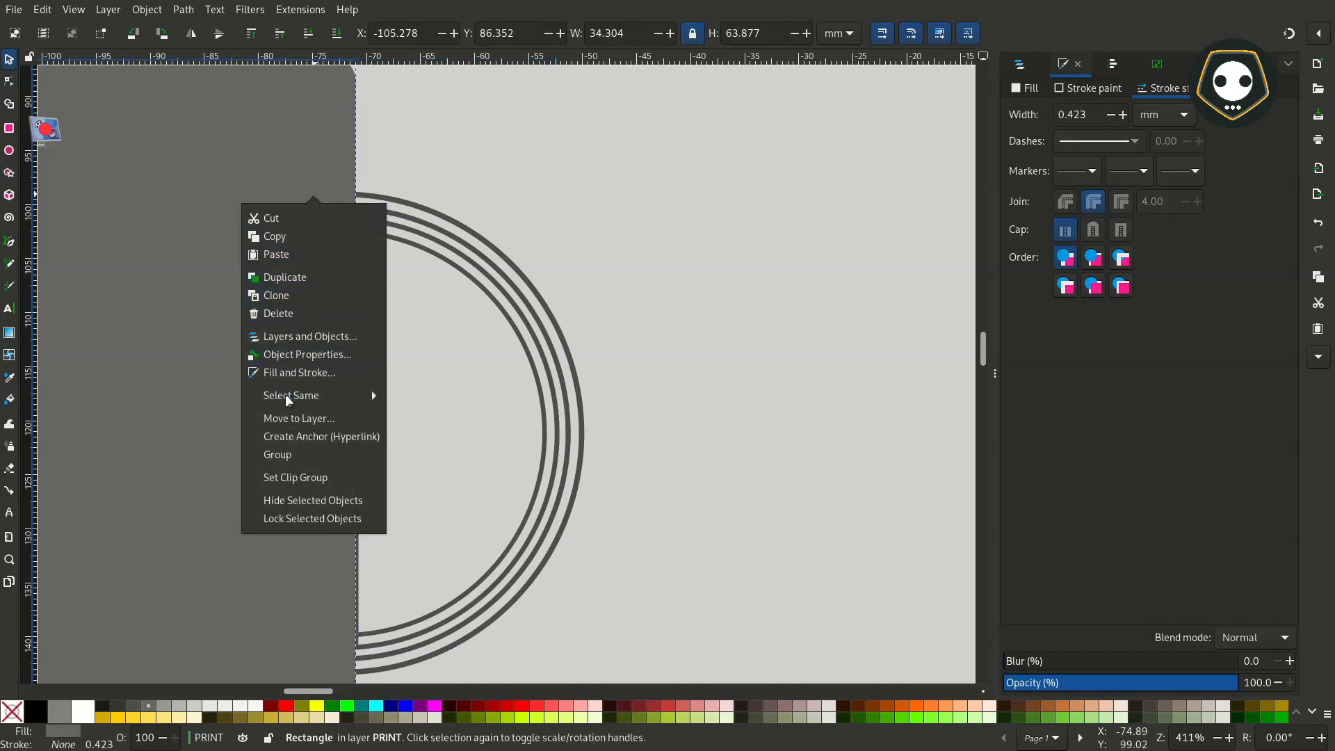
pyautogui.click(331, 241)
pyautogui.keyDown('shift'); pyautogui.click(370, 208); pyautogui.keyUp('shift')
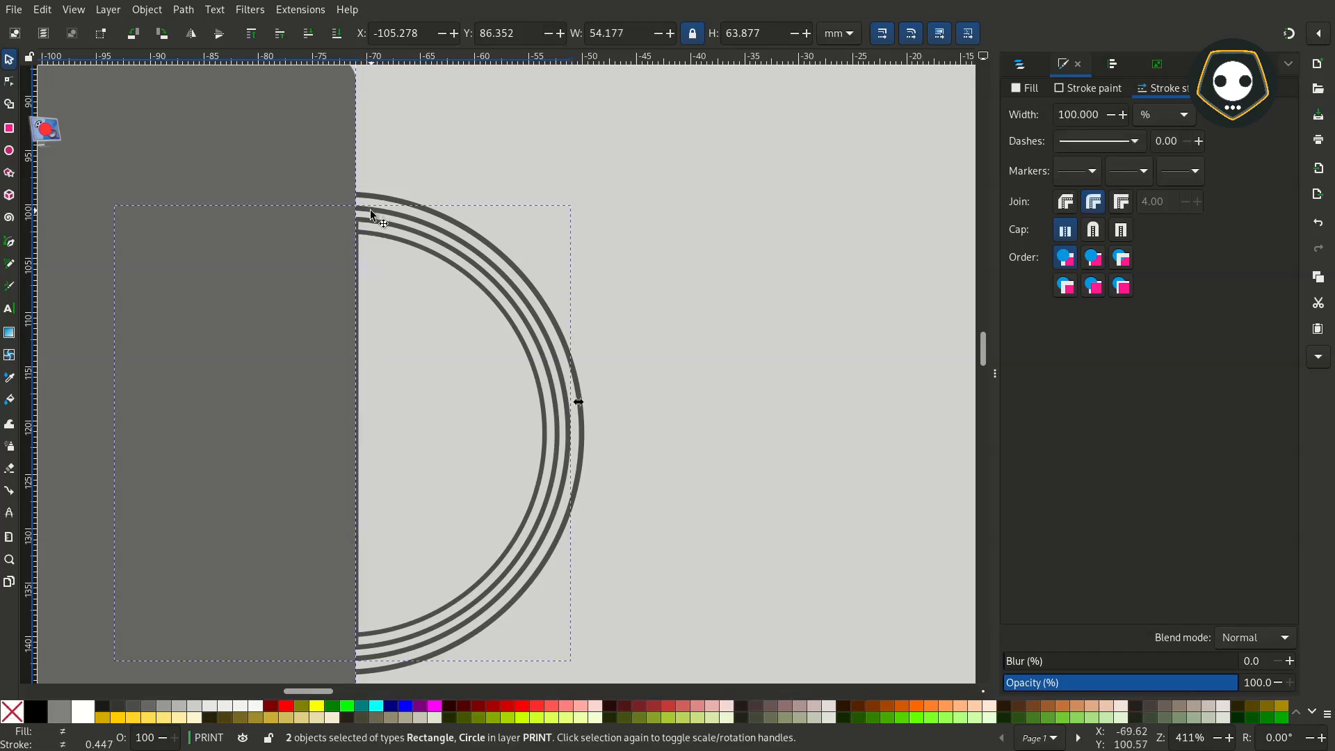
pyautogui.click(190, 13)
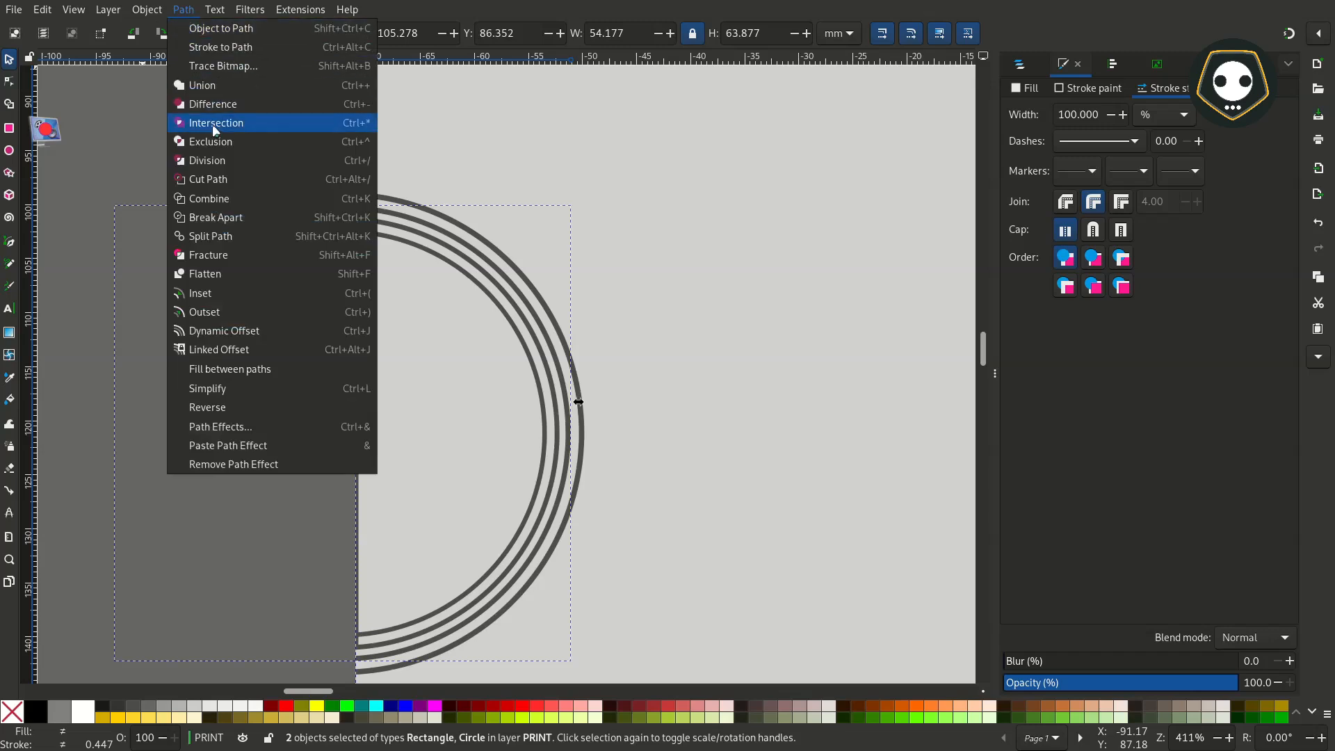
pyautogui.click(210, 108)
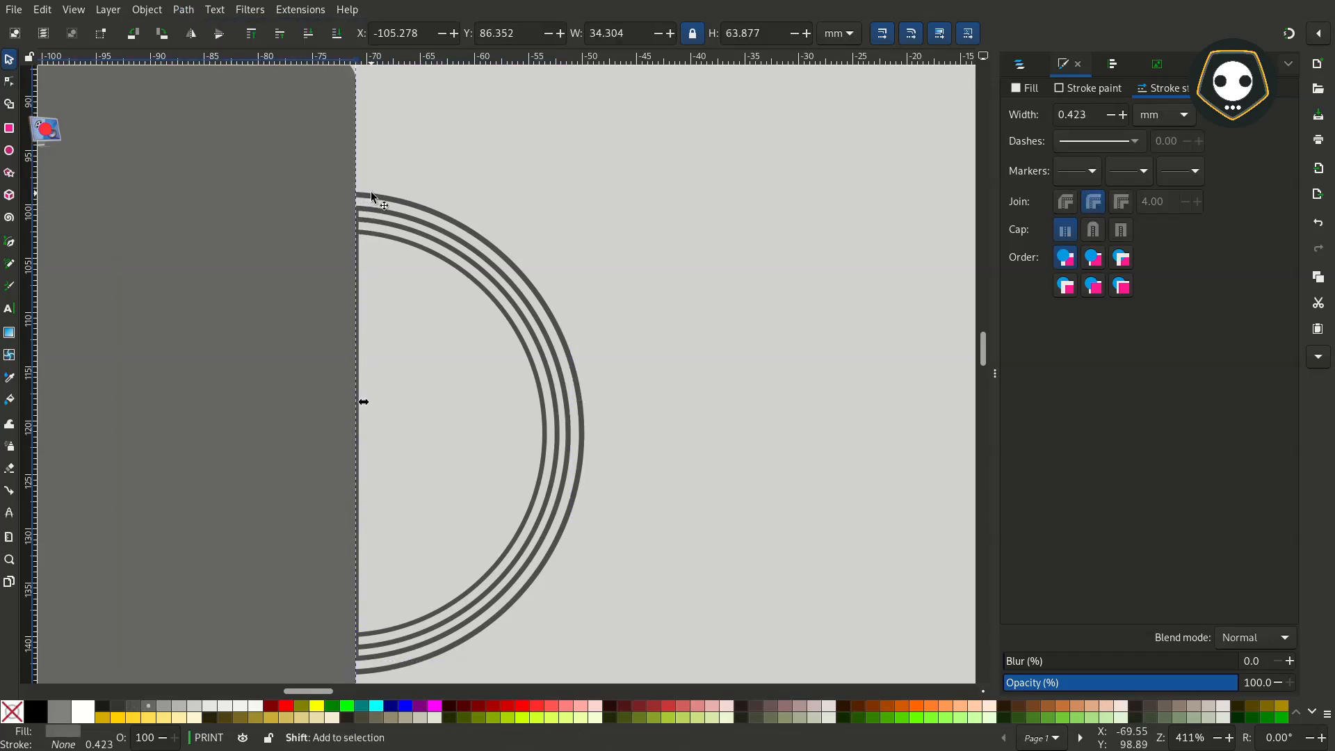
# Subtract the original rectangle from the outermost circle with the Difference operation.
pyautogui.hotkey('ctrl', 'a')
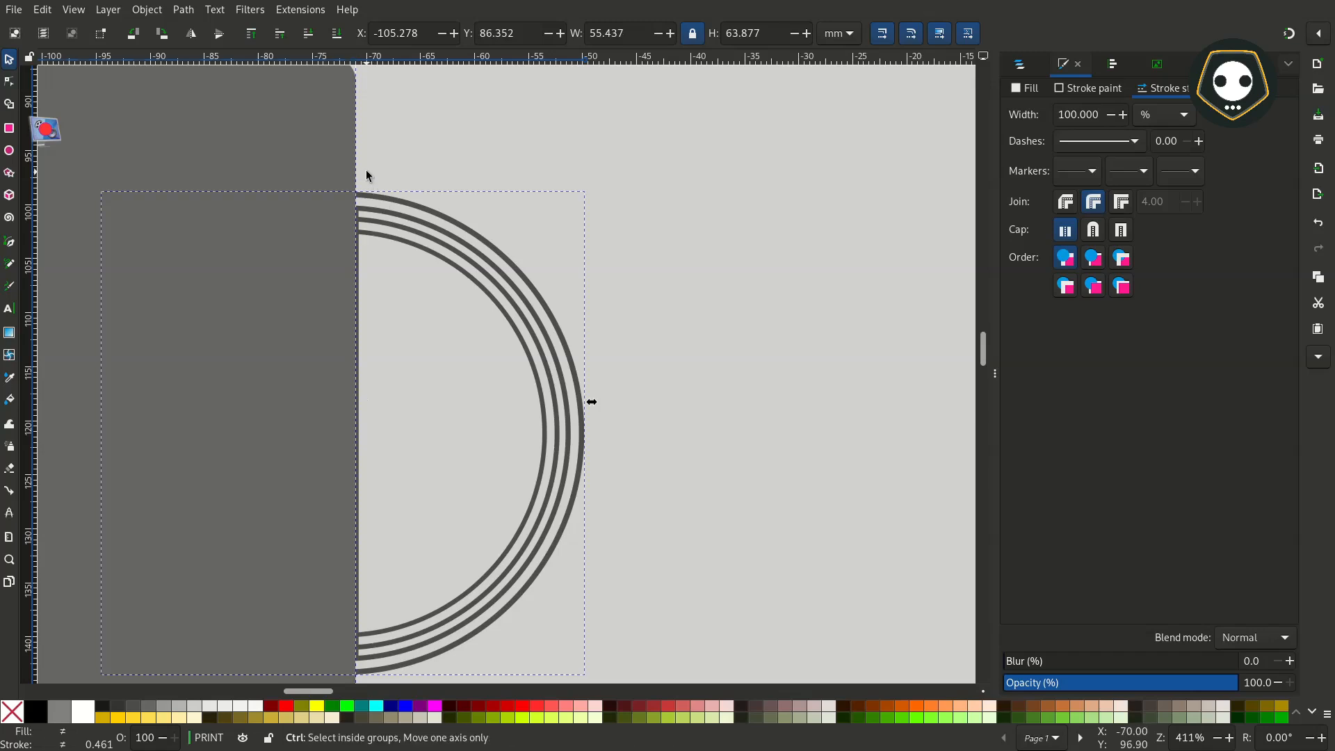
pyautogui.hotkey('ctrl', '-')
pyautogui.scroll(-2, 370, 281)
pyautogui.scroll(-4, 324, 248)
pyautogui.hscroll(4, 325, 248)
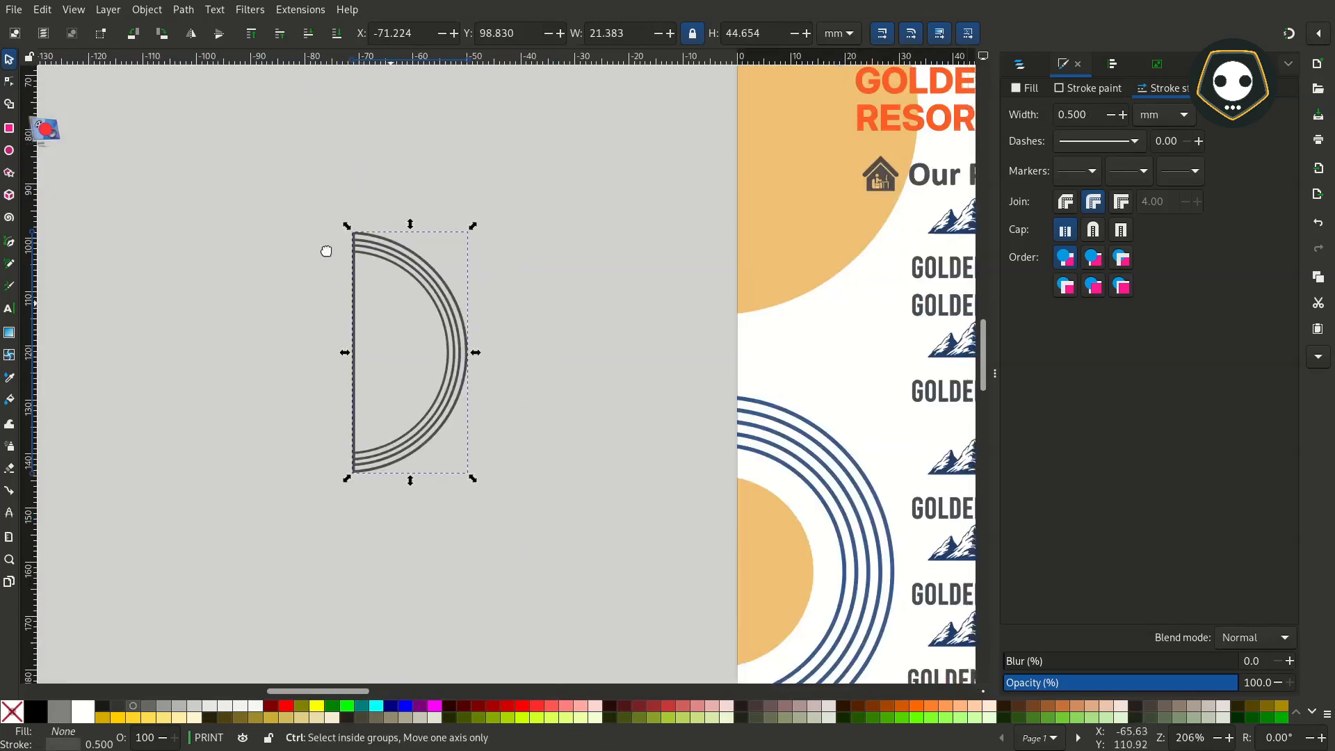
# Select all four half rings, move them closer to the page, and delete them.
pyautogui.moveTo(342, 196); pyautogui.dragTo(379, 264)
pyautogui.moveTo(385, 380); pyautogui.dragTo(384, 278)
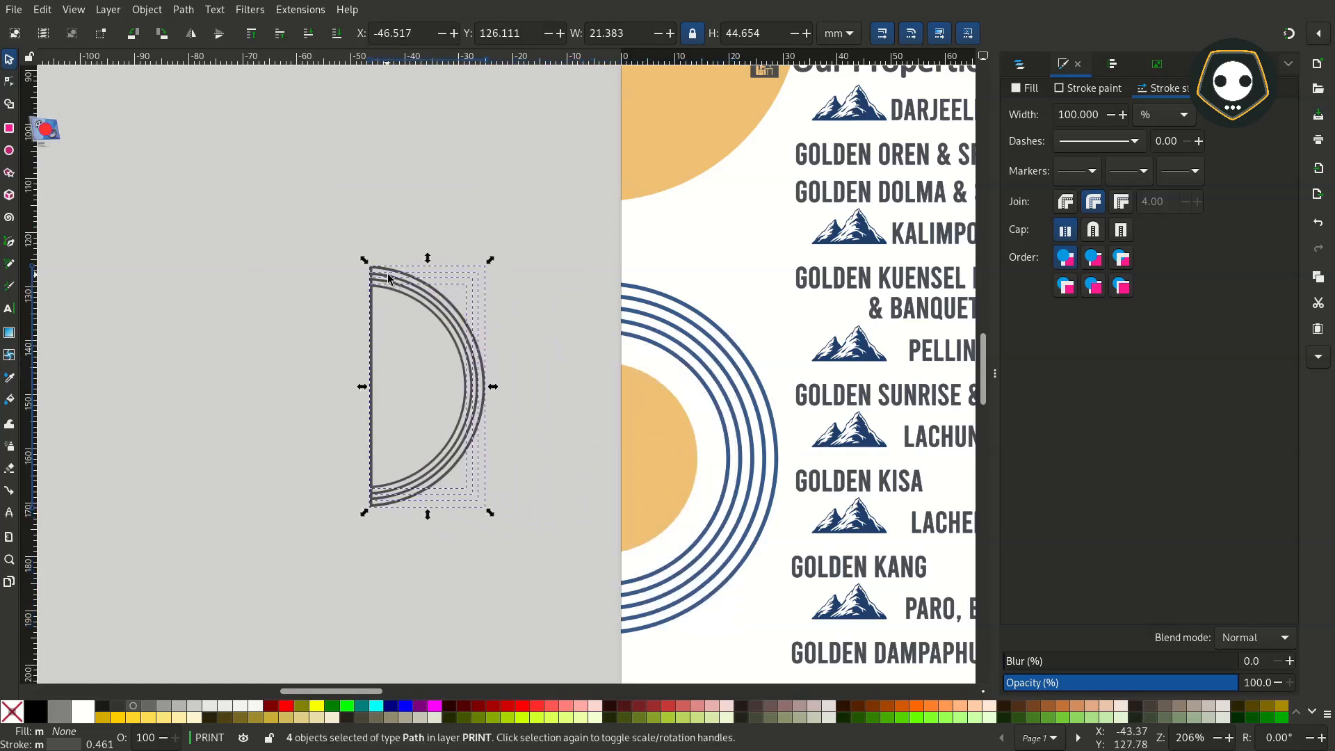
pyautogui.press('Delete')
# Examine the contact and transportation section of the flyer, down to the man holding a phone beside the car.
pyautogui.scroll(-3, 501, 355)
pyautogui.hscroll(2, 501, 355)
pyautogui.scroll(-2, 320, 210)
pyautogui.scroll(-3, 402, 257)
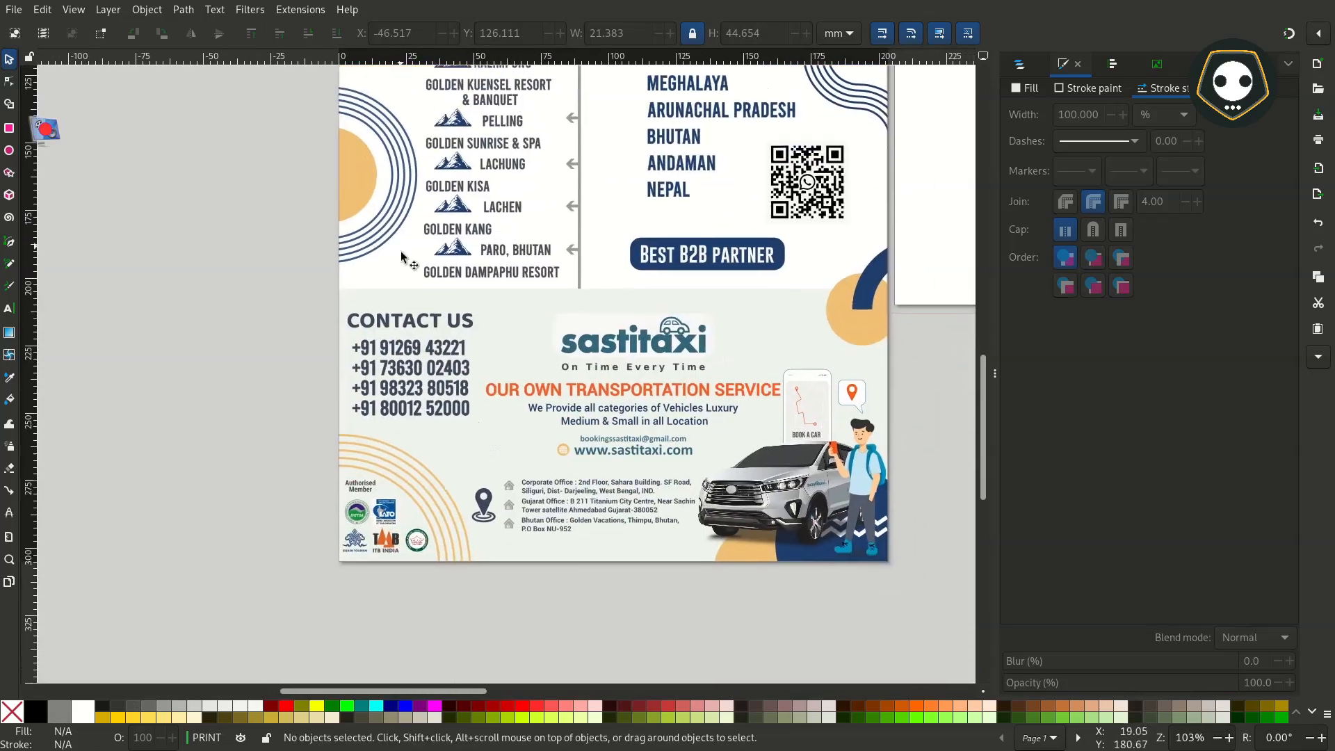
pyautogui.scroll(-2, 402, 257)
pyautogui.scroll(2, 391, 343)
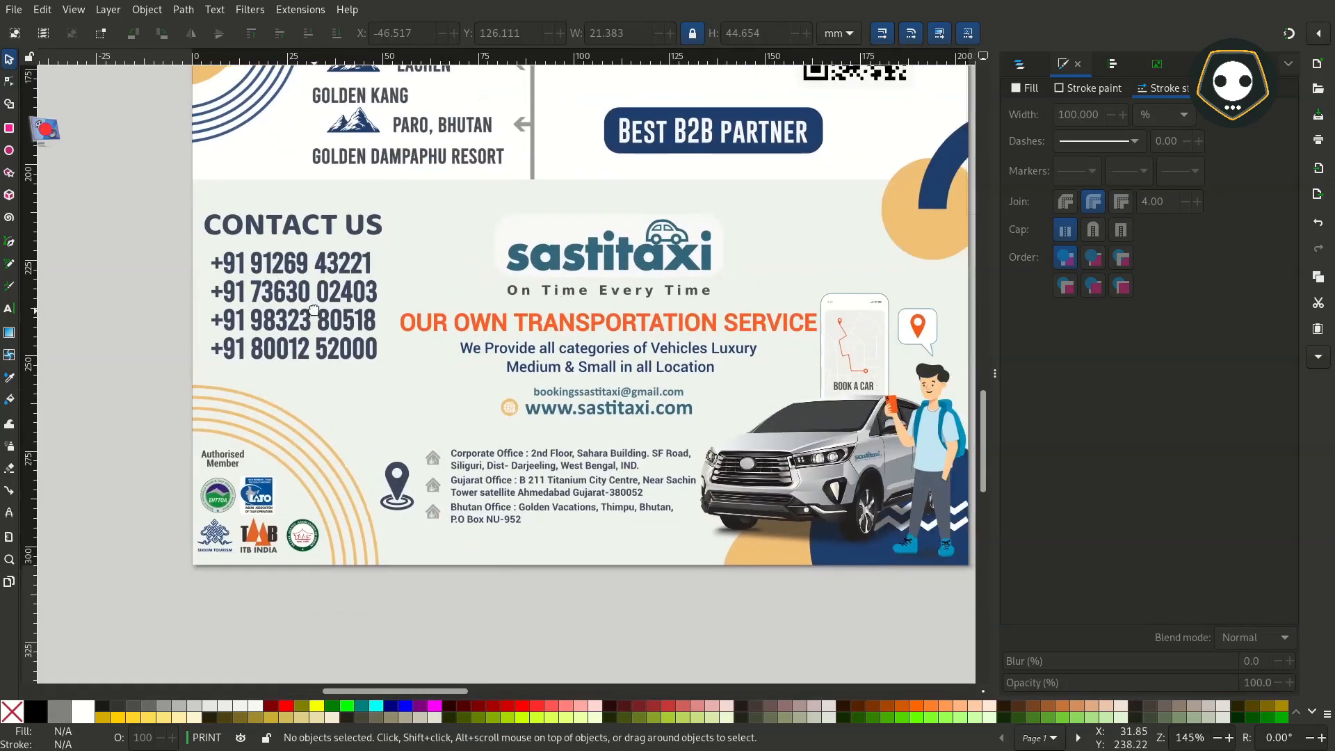
pyautogui.hscroll(5, 369, 383)
pyautogui.scroll(2, 370, 383)
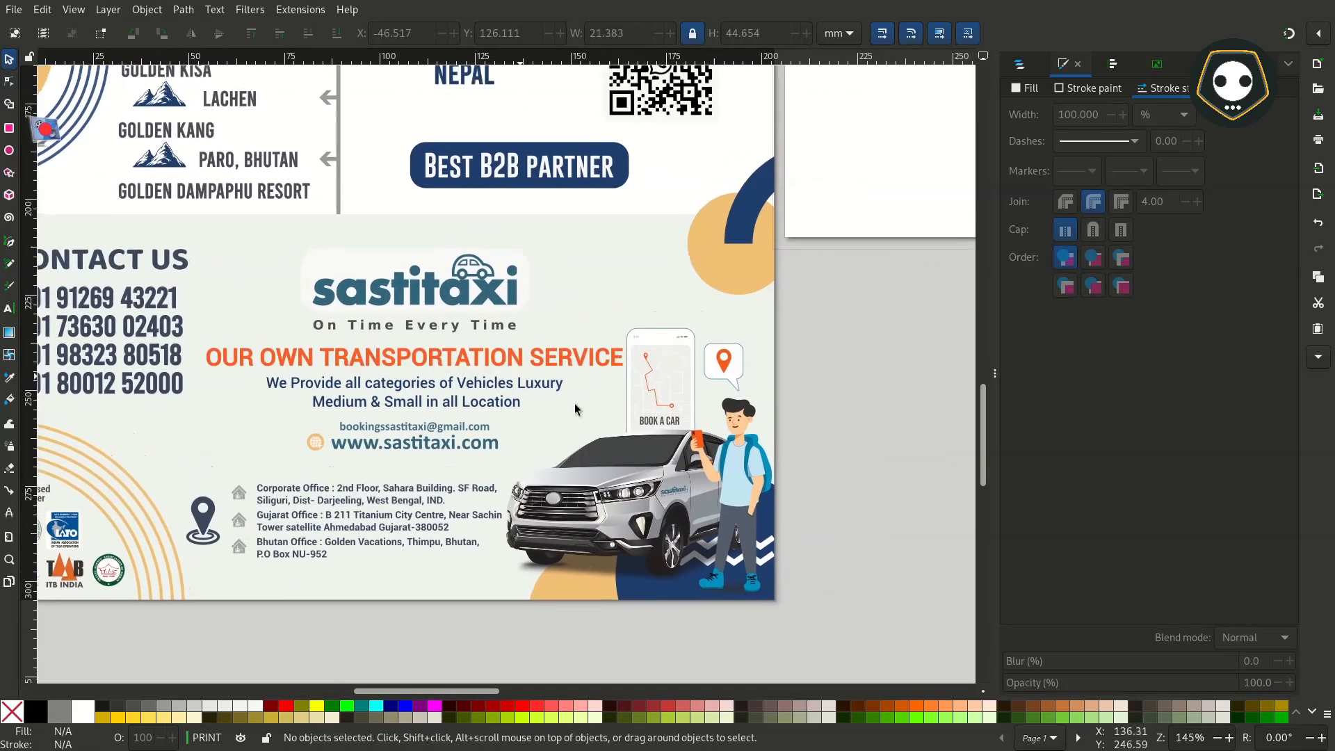
pyautogui.scroll(4, 736, 456)
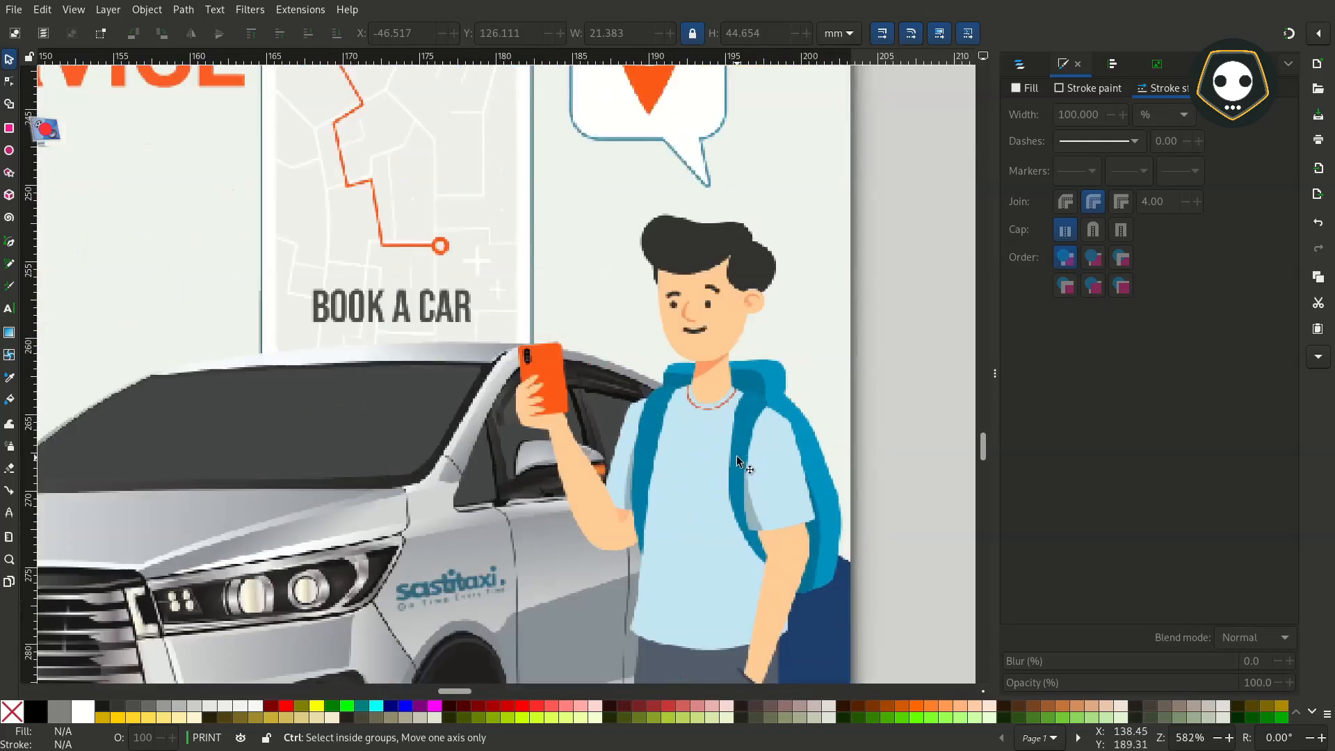
# Inspect the nodes of the man's hair shape and of the orange phone shape.
pyautogui.click(9, 82)
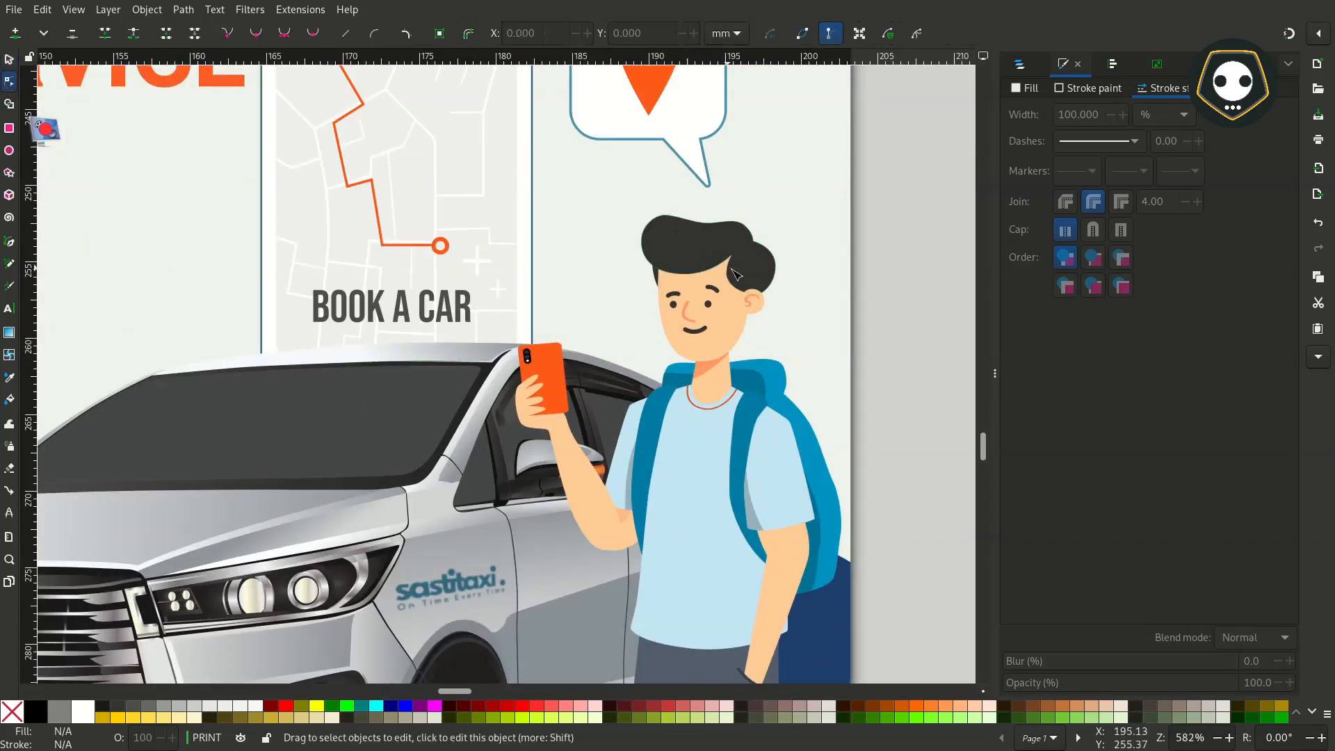
pyautogui.click(756, 273)
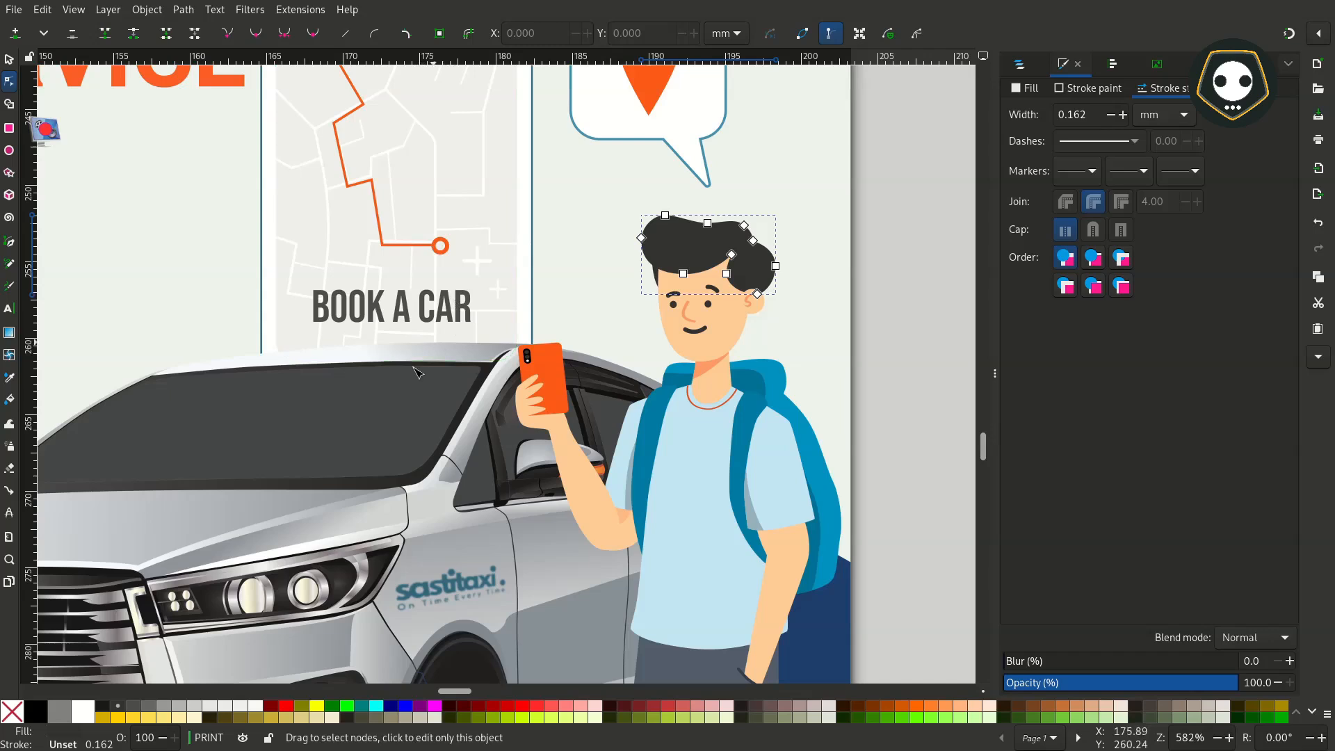
pyautogui.click(561, 386)
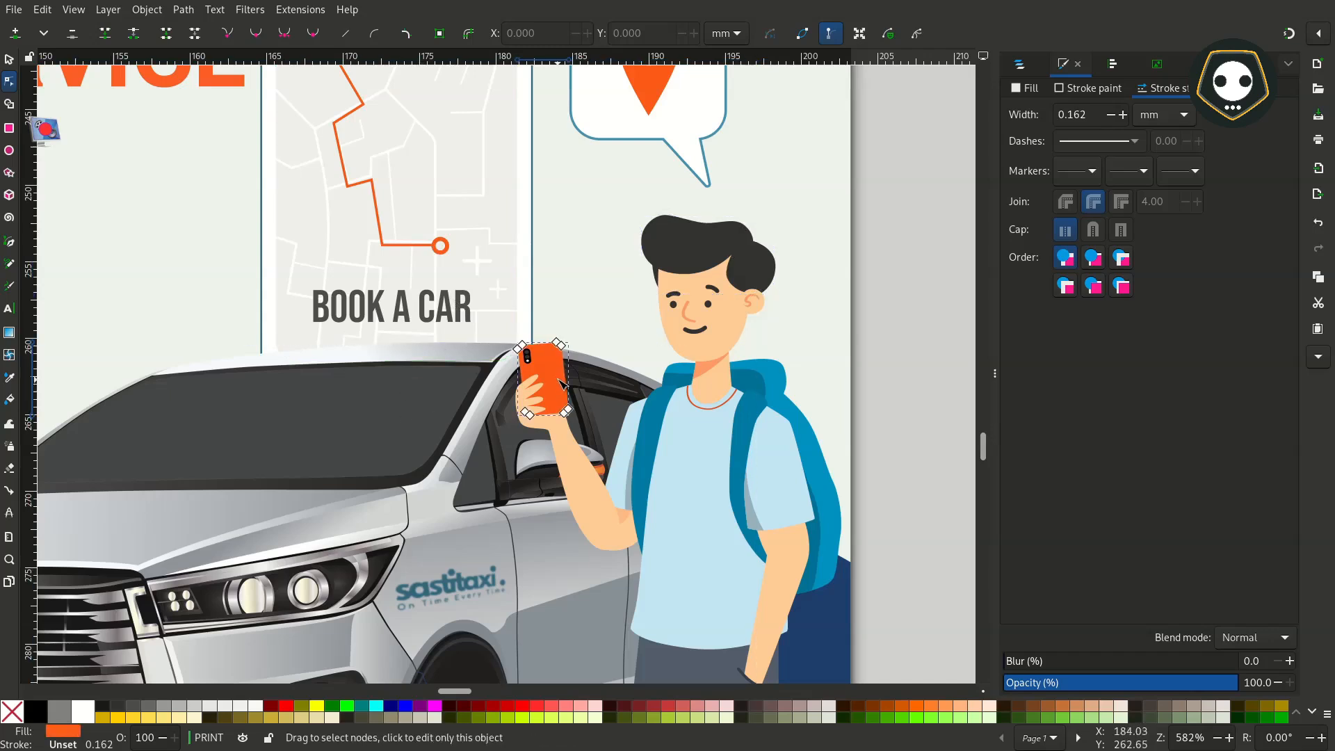
# Try moving the orange phone body out of the man's hand, and revert the move.
pyautogui.press('s')
pyautogui.moveTo(542, 372); pyautogui.dragTo(596, 370)
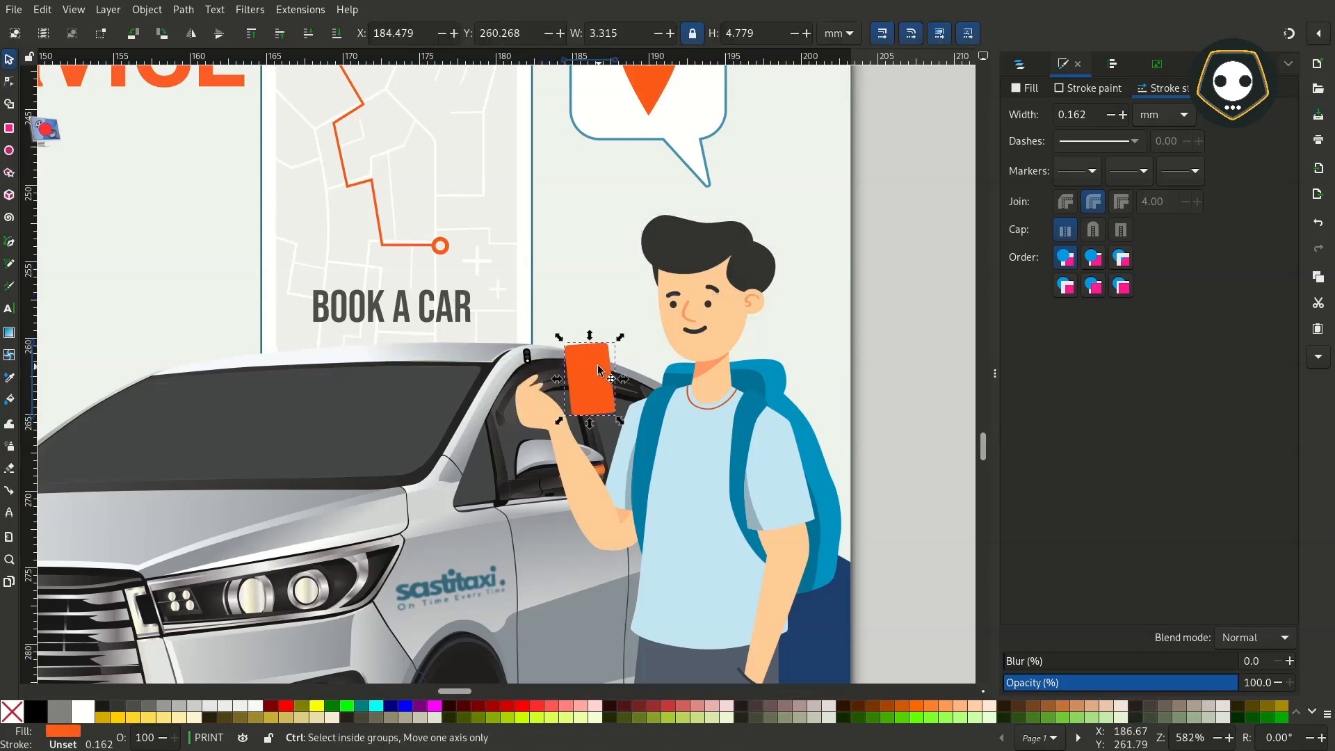
pyautogui.press('Escape')
pyautogui.press('+')
pyautogui.press('+')
pyautogui.press('+')
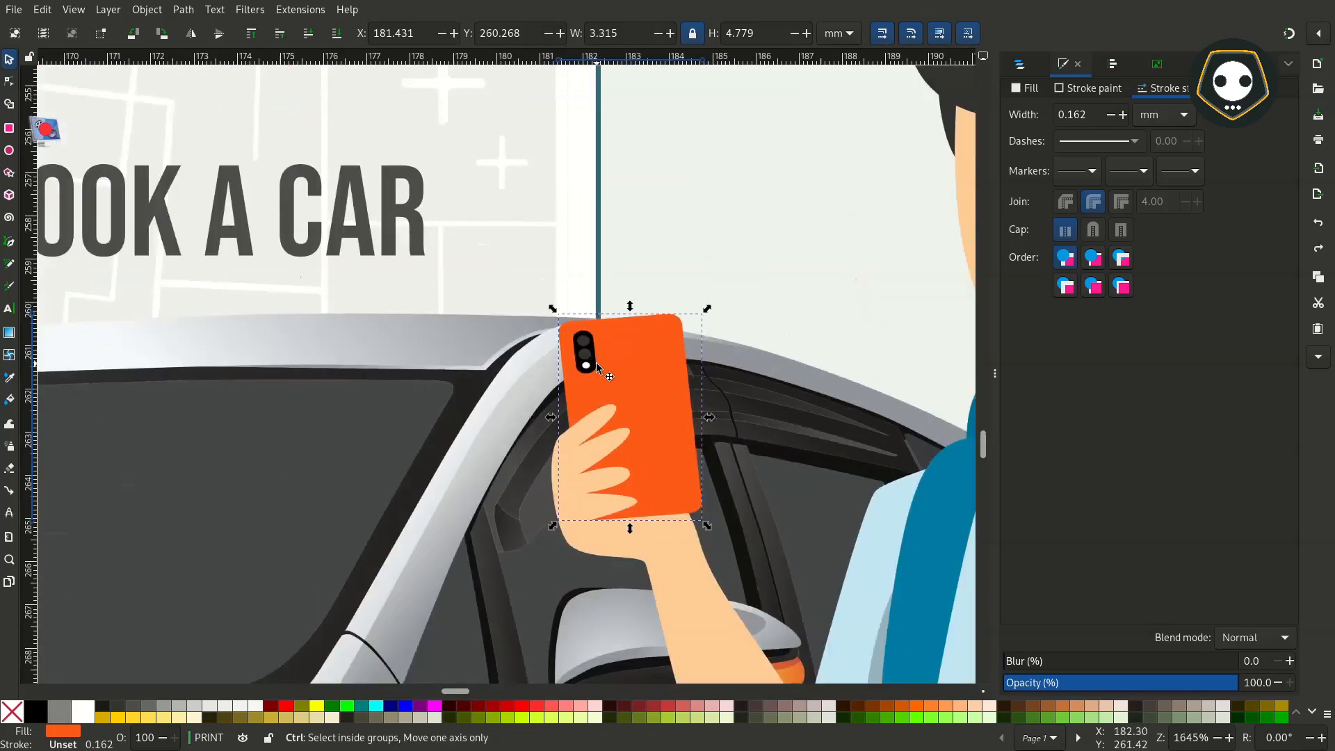
# Select the two dark lens circles on the orange phone, try moving them aside, and undo the move.
pyautogui.moveTo(618, 375)
pyautogui.mouseDown()
pyautogui.moveTo(745, 380)
pyautogui.moveTo(618, 371)
pyautogui.mouseUp()
pyautogui.press('+')
pyautogui.press('+')
pyautogui.press('+')
pyautogui.press('+')
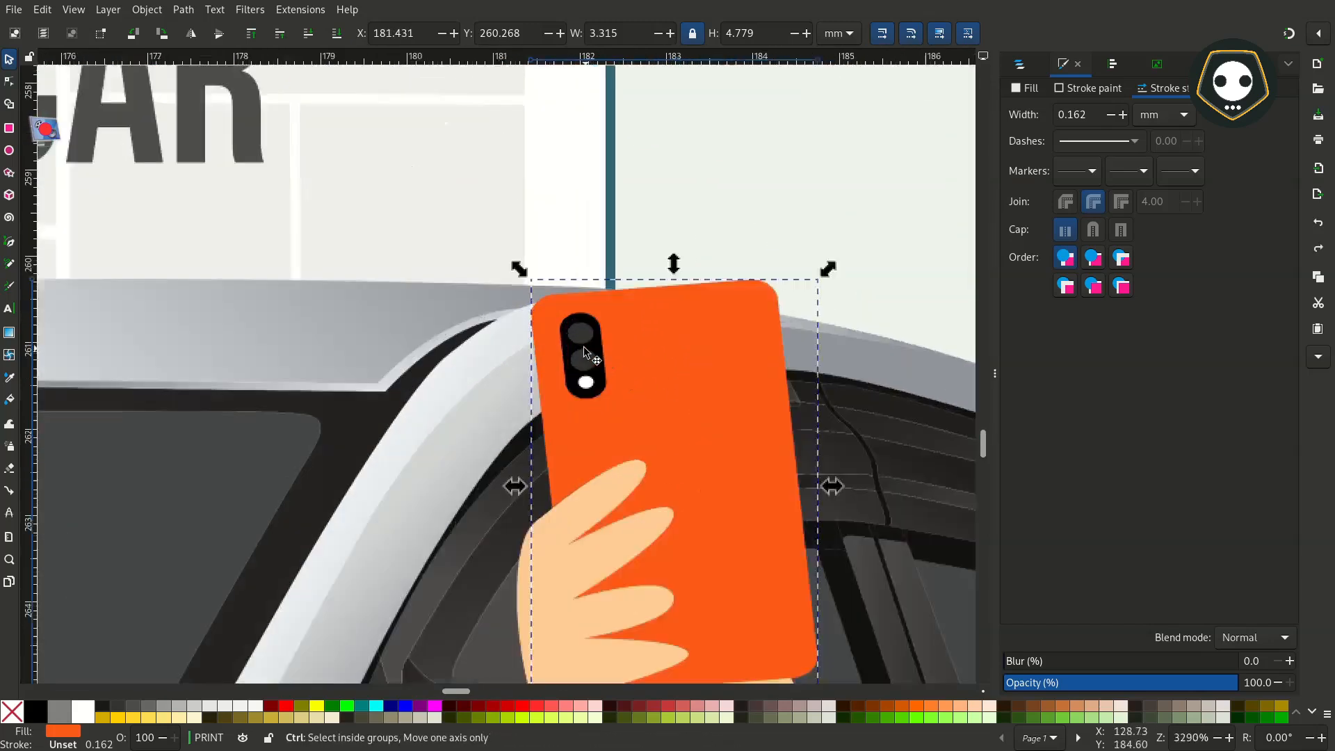
pyautogui.click(582, 314)
pyautogui.press('n')
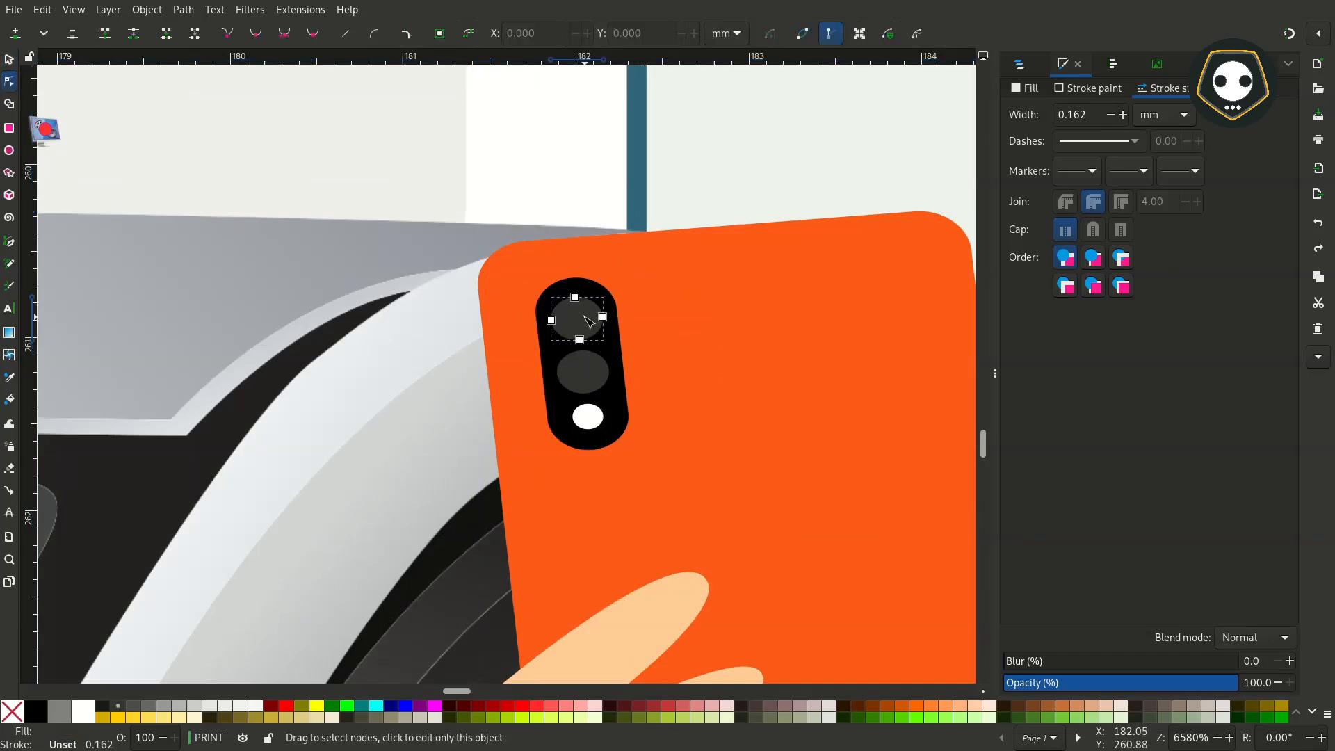
pyautogui.keyDown('shift'); pyautogui.click(583, 353); pyautogui.keyUp('shift')
pyautogui.press('s')
pyautogui.moveTo(582, 342); pyautogui.dragTo(748, 342)
pyautogui.hotkey('ctrl', 'z')
# Draw a rounded rectangle about 13 by 24 mm beside the page as the phone body, with a corner radius of about 2.8 mm.
pyautogui.scroll(-9, 641, 359)
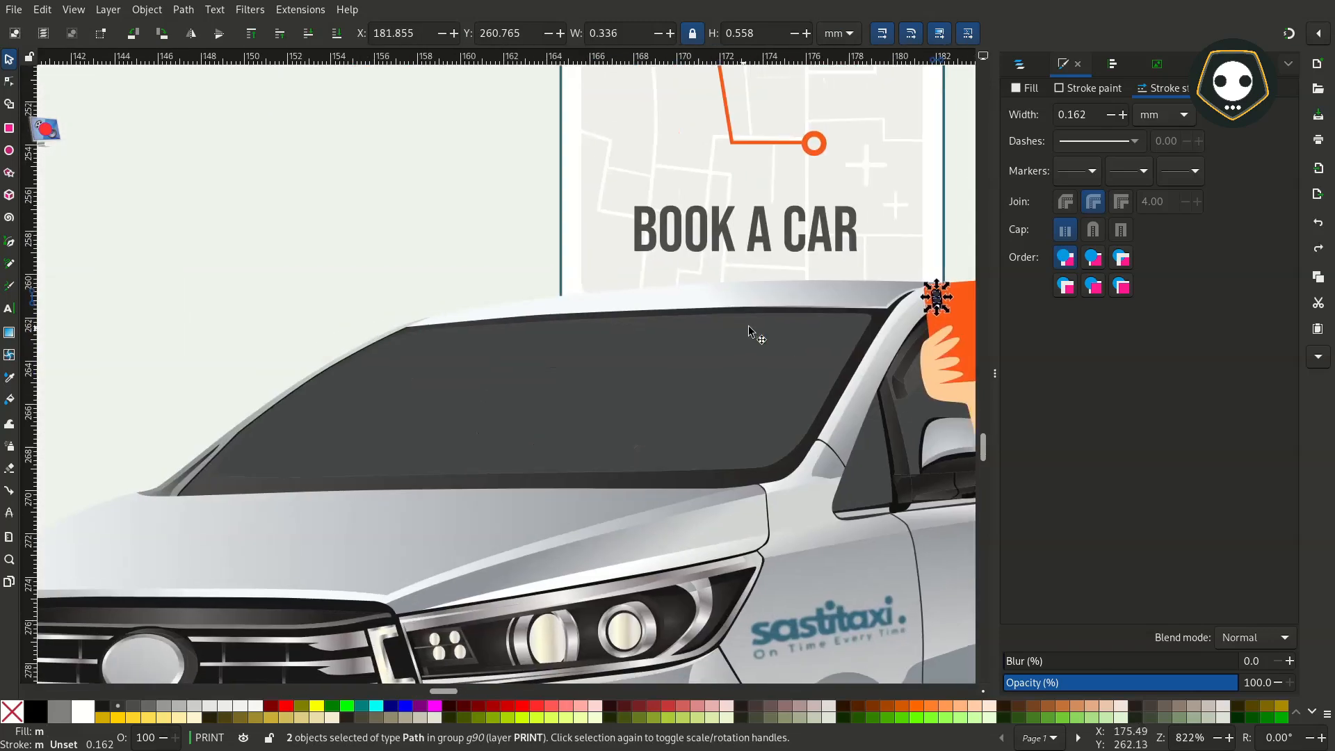
pyautogui.scroll(-6, 700, 342)
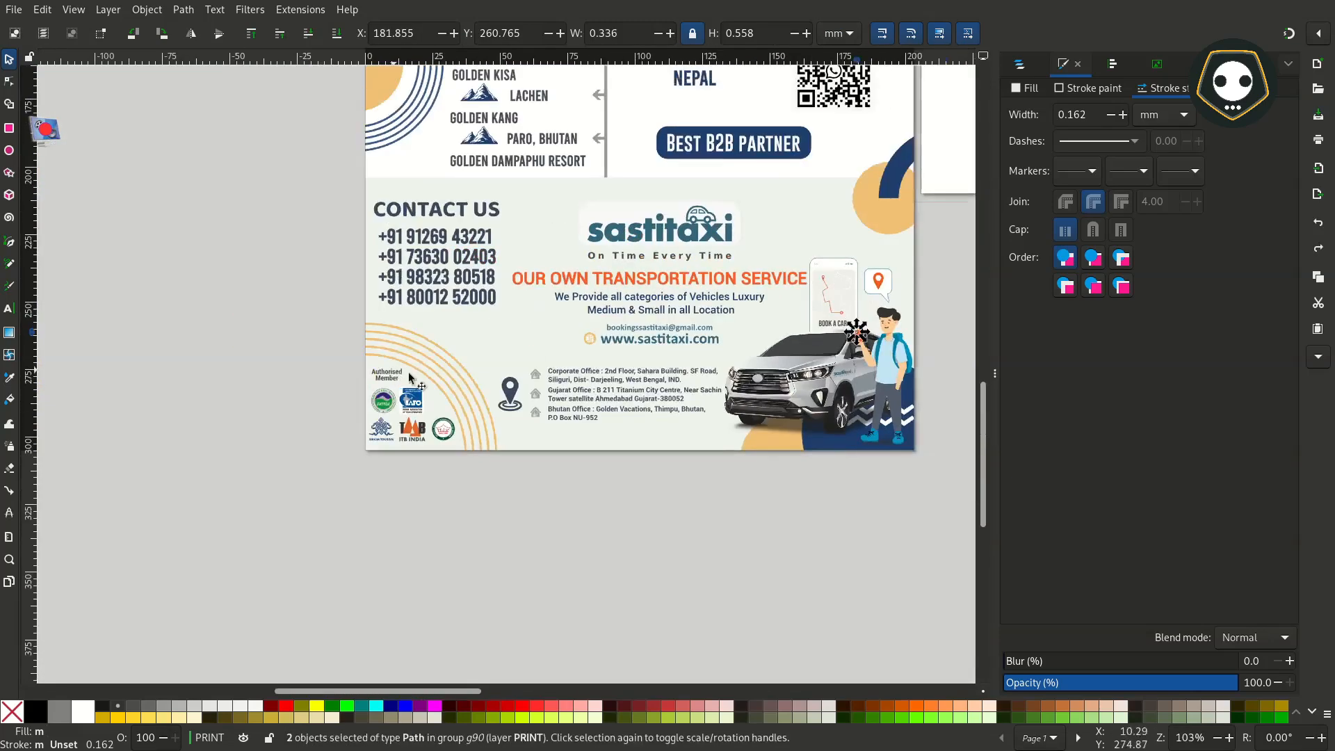
pyautogui.scroll(2, 278, 333)
pyautogui.press('Escape')
pyautogui.press('r')
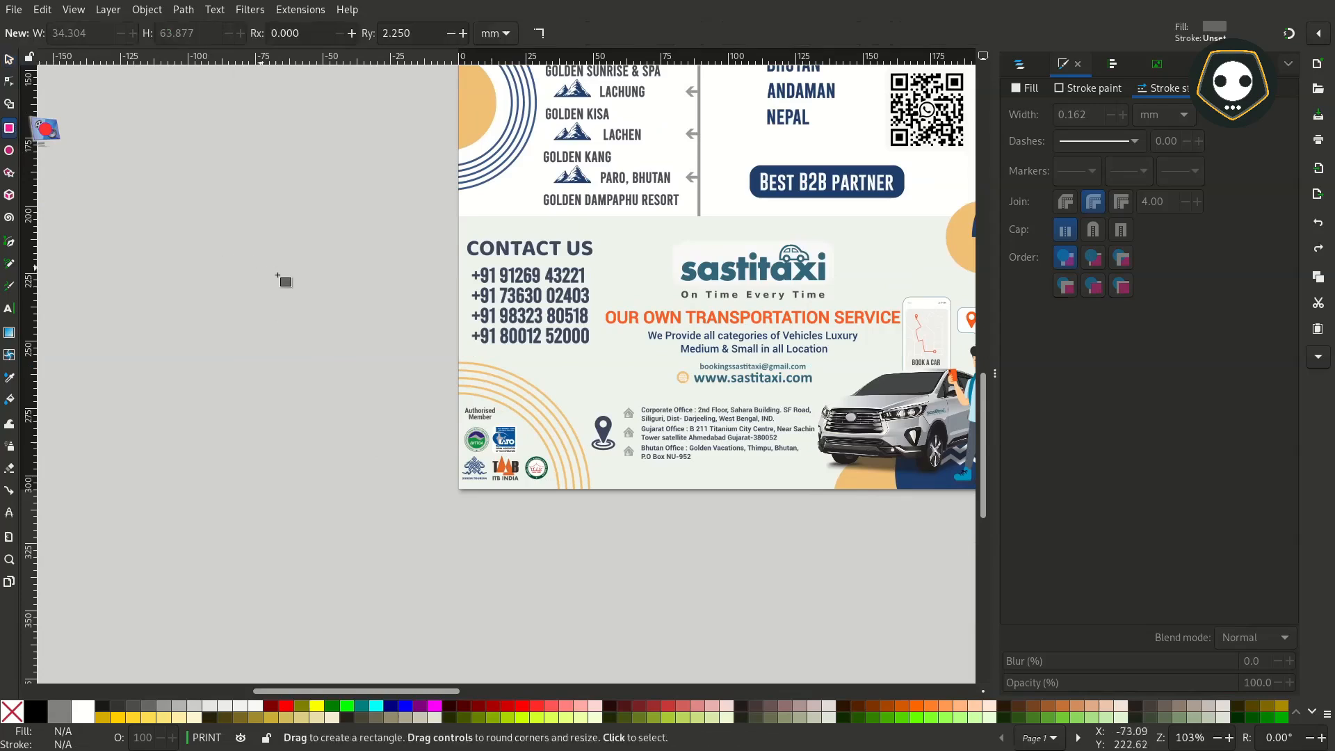
pyautogui.scroll(3, 283, 277)
pyautogui.moveTo(276, 270); pyautogui.dragTo(375, 454)
pyautogui.moveTo(375, 287)
pyautogui.mouseDown()
pyautogui.moveTo(376, 270)
pyautogui.moveTo(376, 291)
pyautogui.mouseUp()
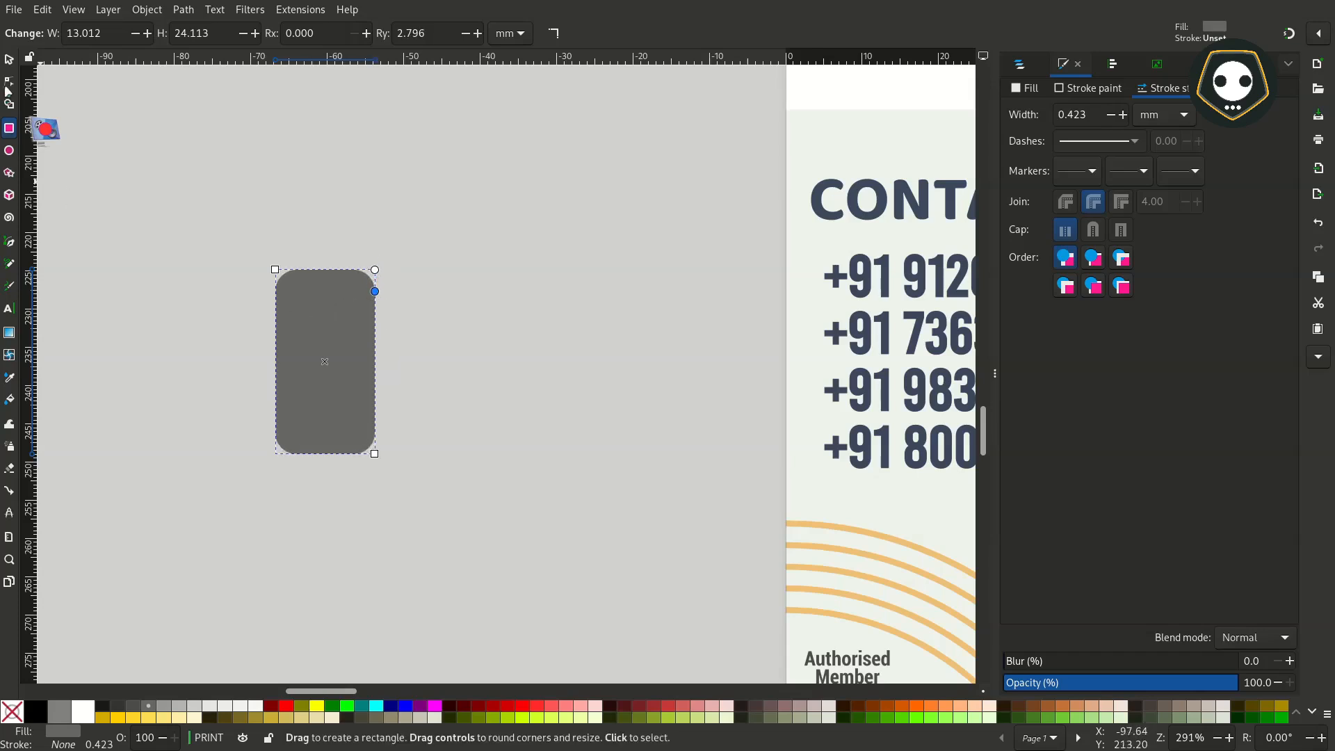
pyautogui.click(7, 61)
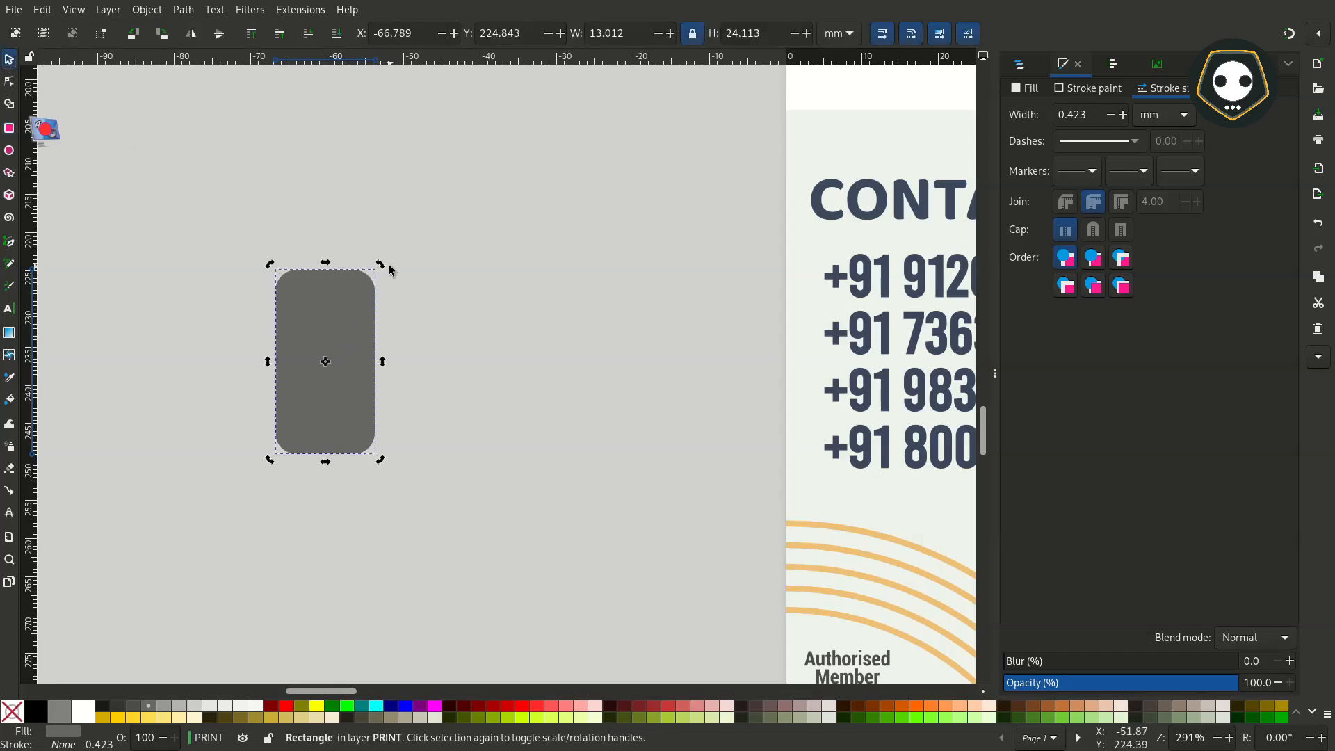
# Draw a second rounded rectangle about 4 by 11 mm beside the phone body, with a corner radius of about 0.7 mm.
pyautogui.click(11, 152)
pyautogui.click(9, 129)
pyautogui.scroll(3, 282, 294)
pyautogui.moveTo(577, 316); pyautogui.dragTo(662, 557)
pyautogui.moveTo(666, 361); pyautogui.dragTo(664, 332)
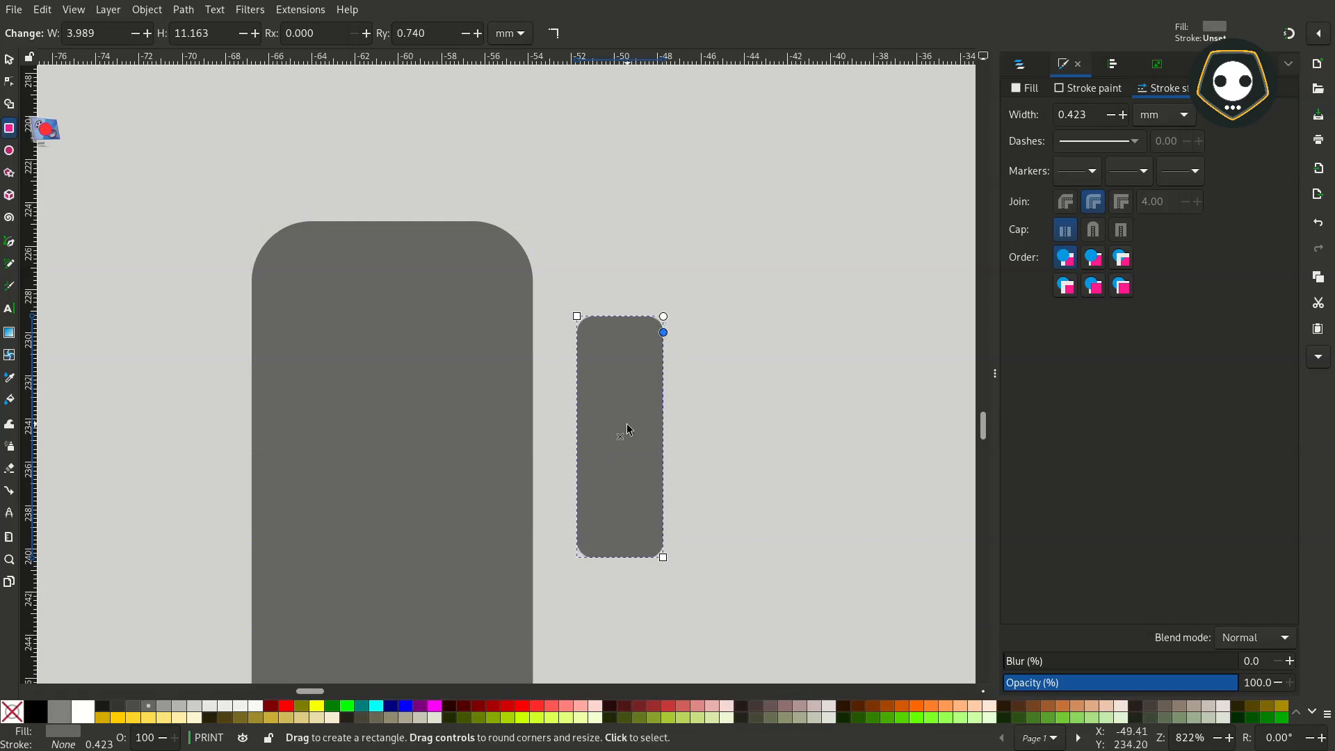
# Fill the small rounded rectangle with a lighter gray and place it in the phone body's upper left corner.
pyautogui.press('s')
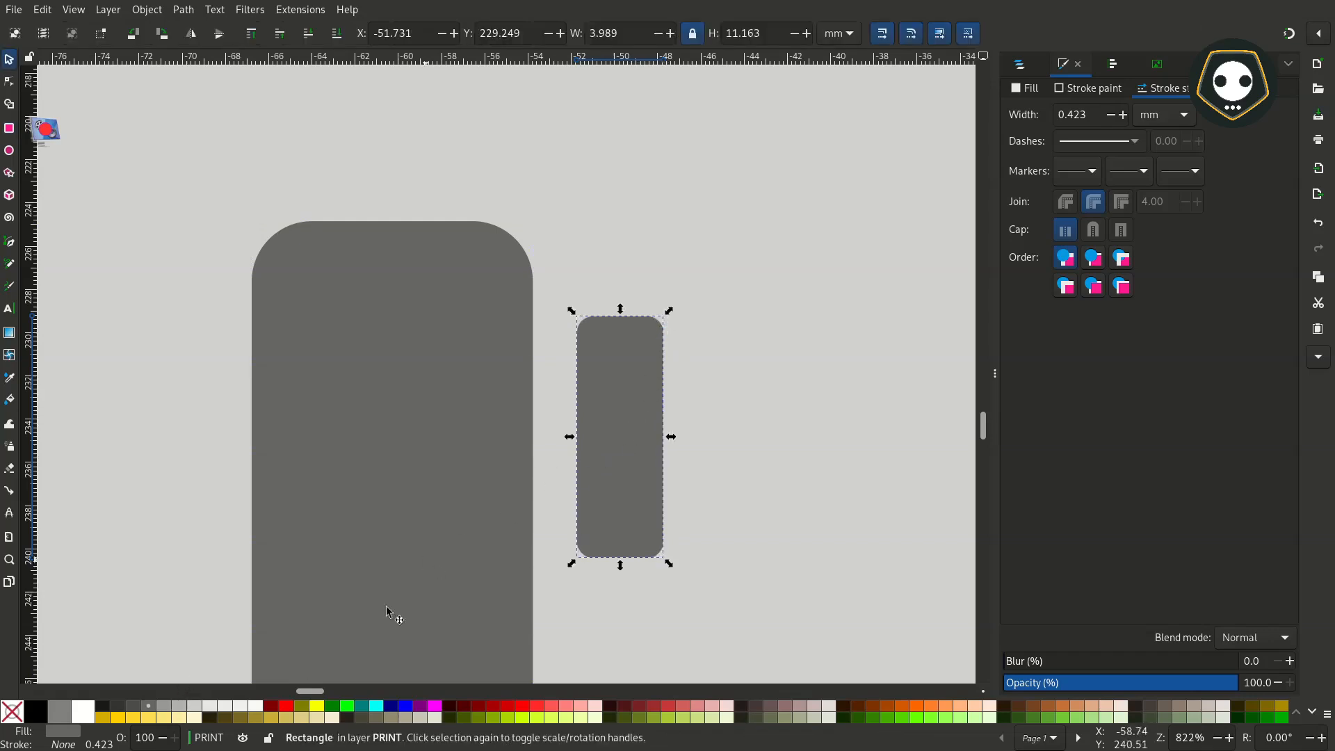
pyautogui.click(170, 701)
pyautogui.moveTo(635, 440); pyautogui.dragTo(349, 395)
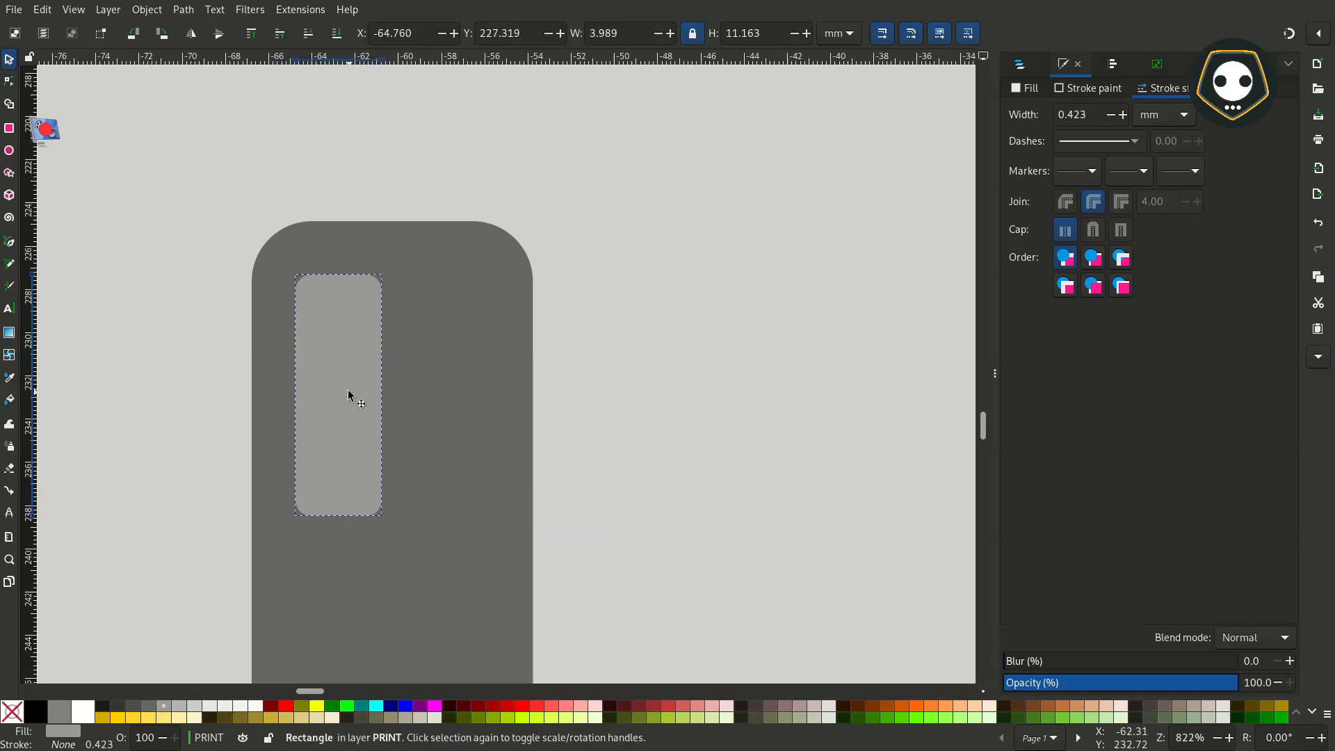
# Draw a circle about 2.5 mm in diameter, fill it with very light gray, and place it near the camera strip's upper end.
pyautogui.click(9, 150)
pyautogui.moveTo(105, 336); pyautogui.dragTo(167, 391)
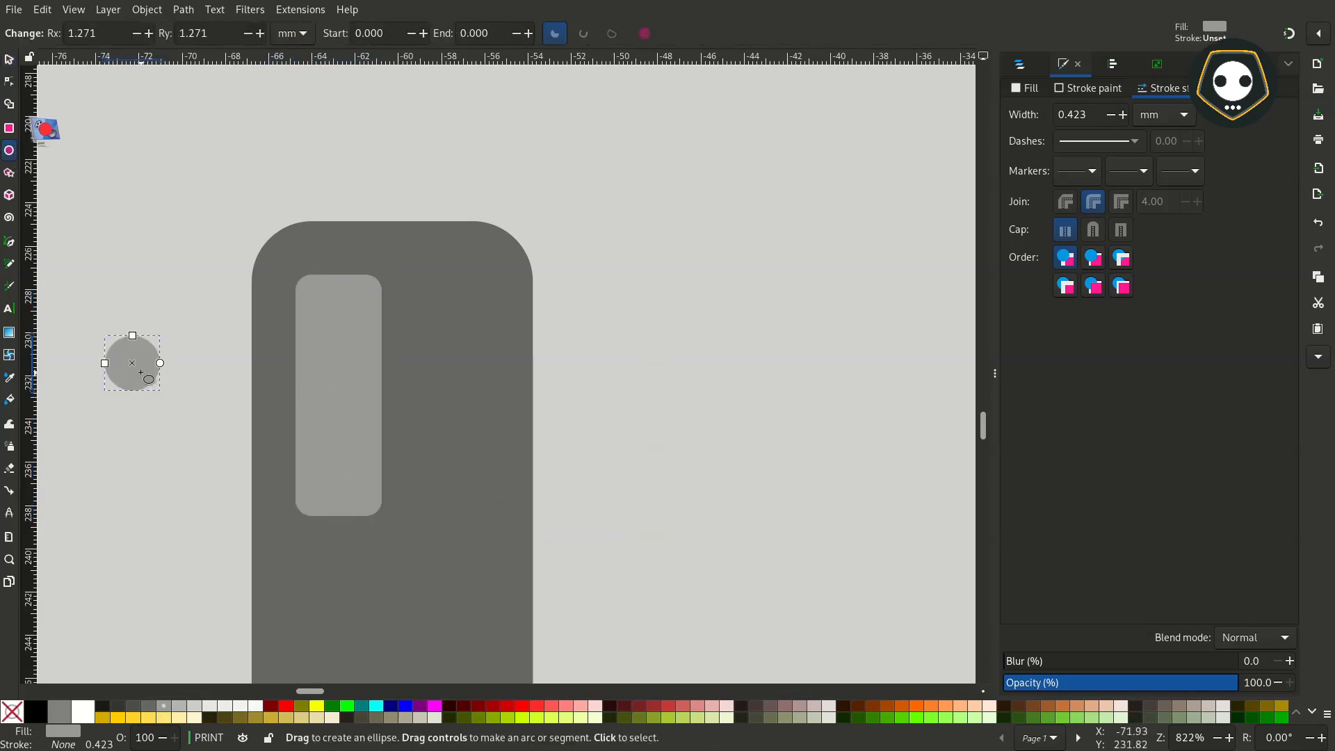
pyautogui.press('s')
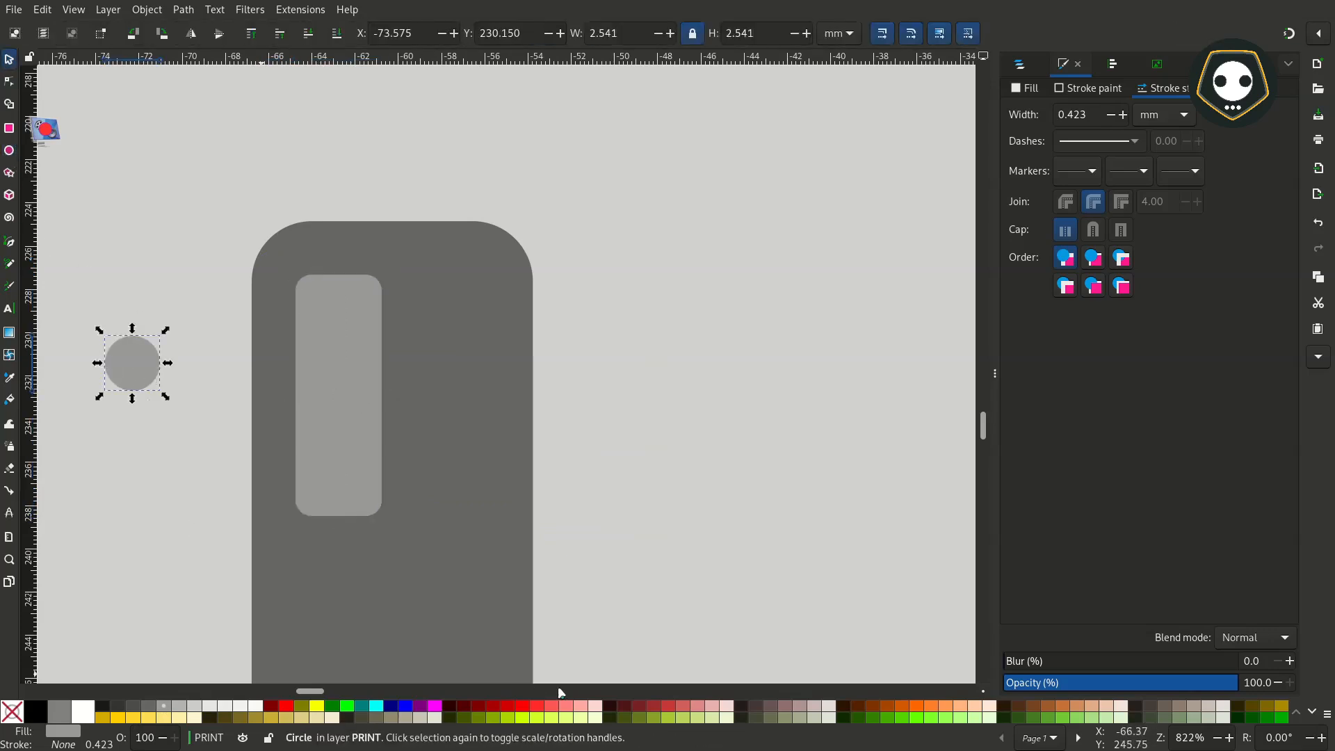
pyautogui.click(196, 707)
pyautogui.moveTo(337, 334); pyautogui.dragTo(338, 333)
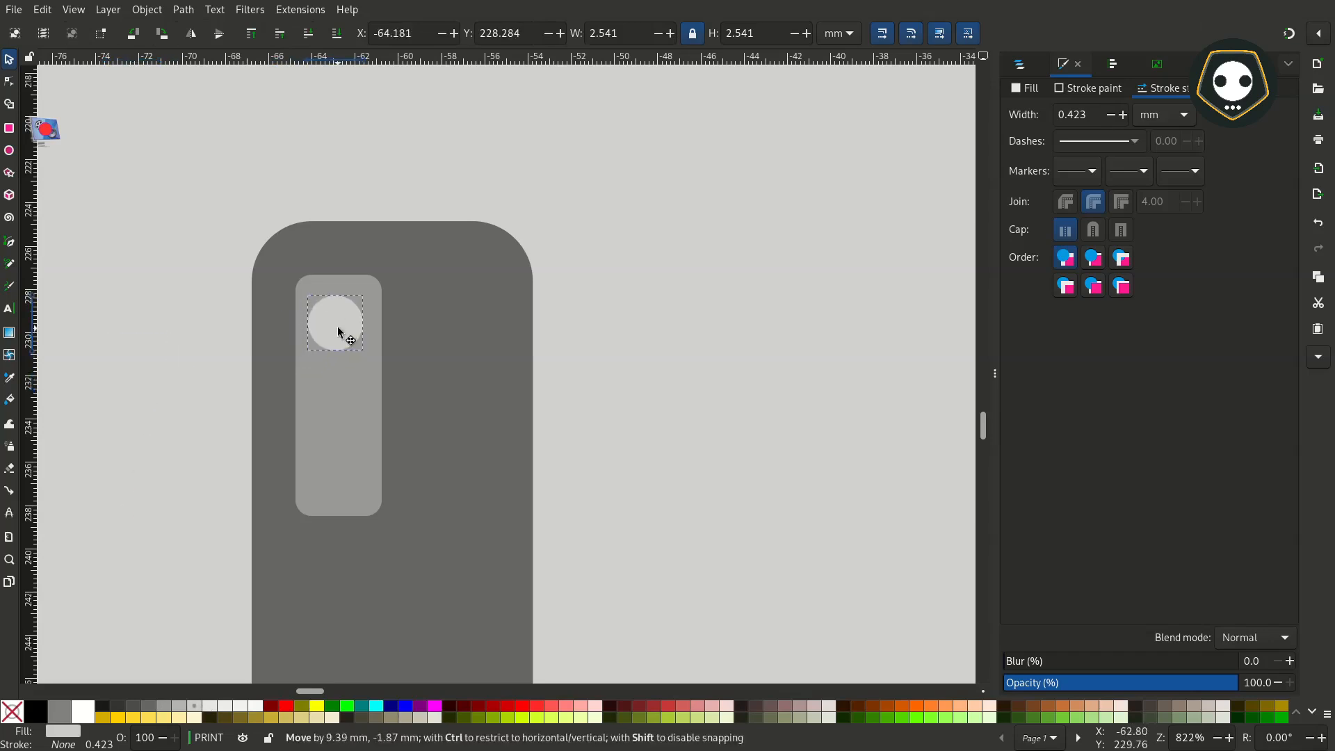
# Duplicate the lens circle twice down the camera strip and shrink the lowest copy to about 1.8 mm.
pyautogui.rightClick(338, 334)
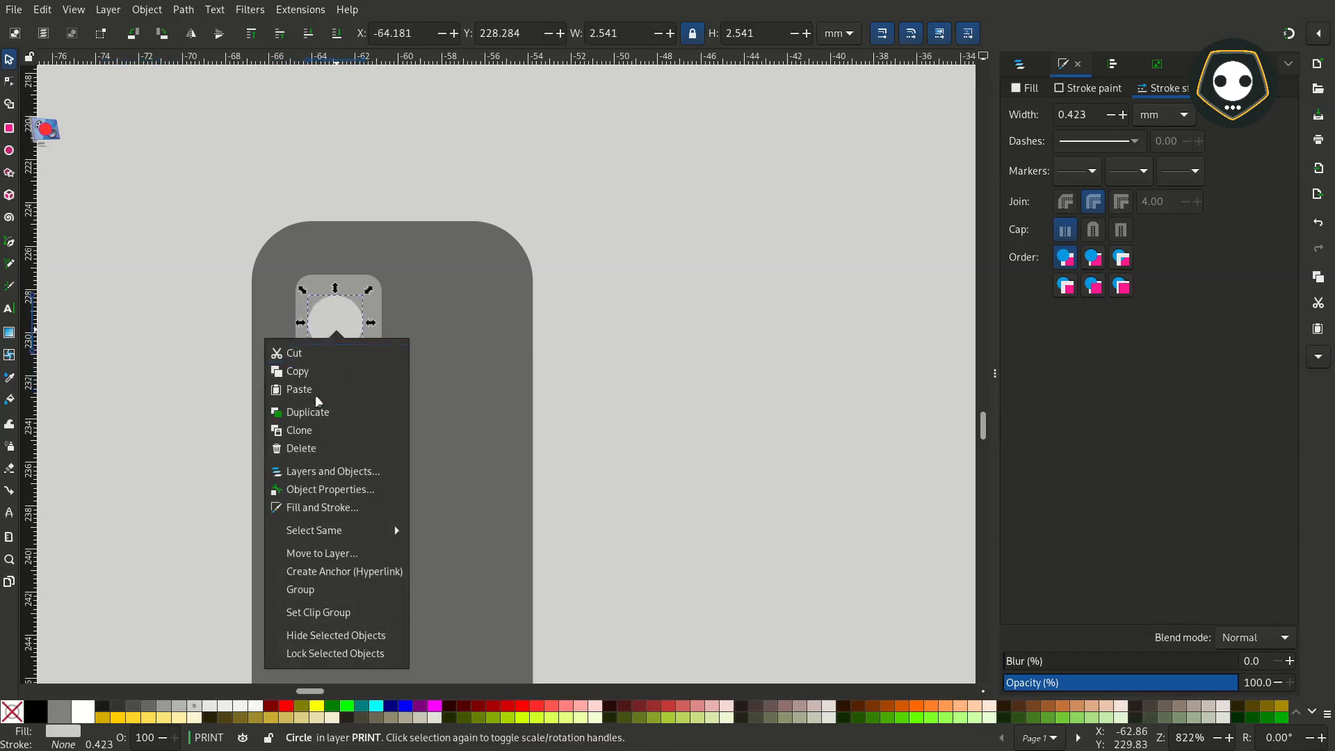
pyautogui.click(314, 408)
pyautogui.moveTo(332, 335); pyautogui.dragTo(341, 489)
pyautogui.hotkey('ctrl', 'd')
pyautogui.click(336, 499)
pyautogui.hotkey('ctrl', 'z')
pyautogui.click(337, 500)
pyautogui.click(337, 463)
pyautogui.press('Escape')
# Select all five shapes of the phone drawing and group them.
pyautogui.scroll(-2, 333, 401)
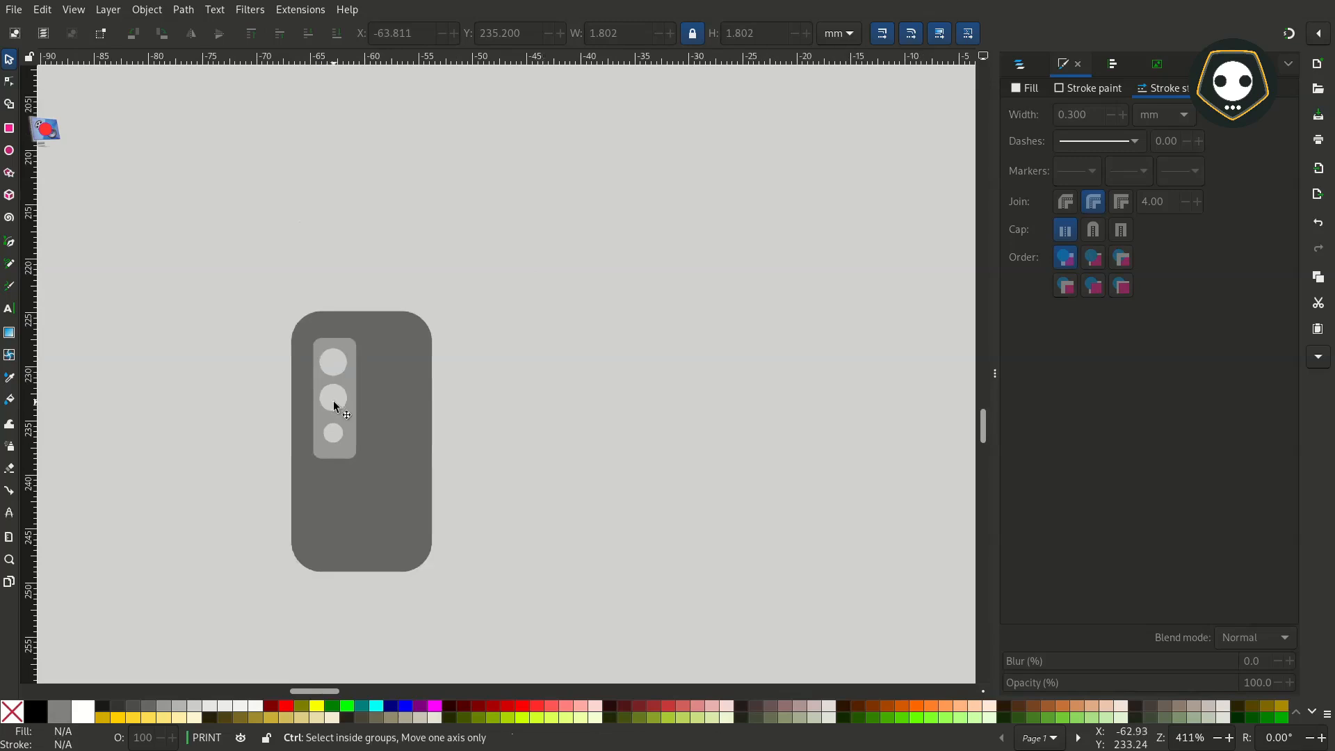
pyautogui.moveTo(333, 401); pyautogui.dragTo(298, 287)
pyautogui.moveTo(189, 129); pyautogui.dragTo(473, 513)
pyautogui.rightClick(365, 306)
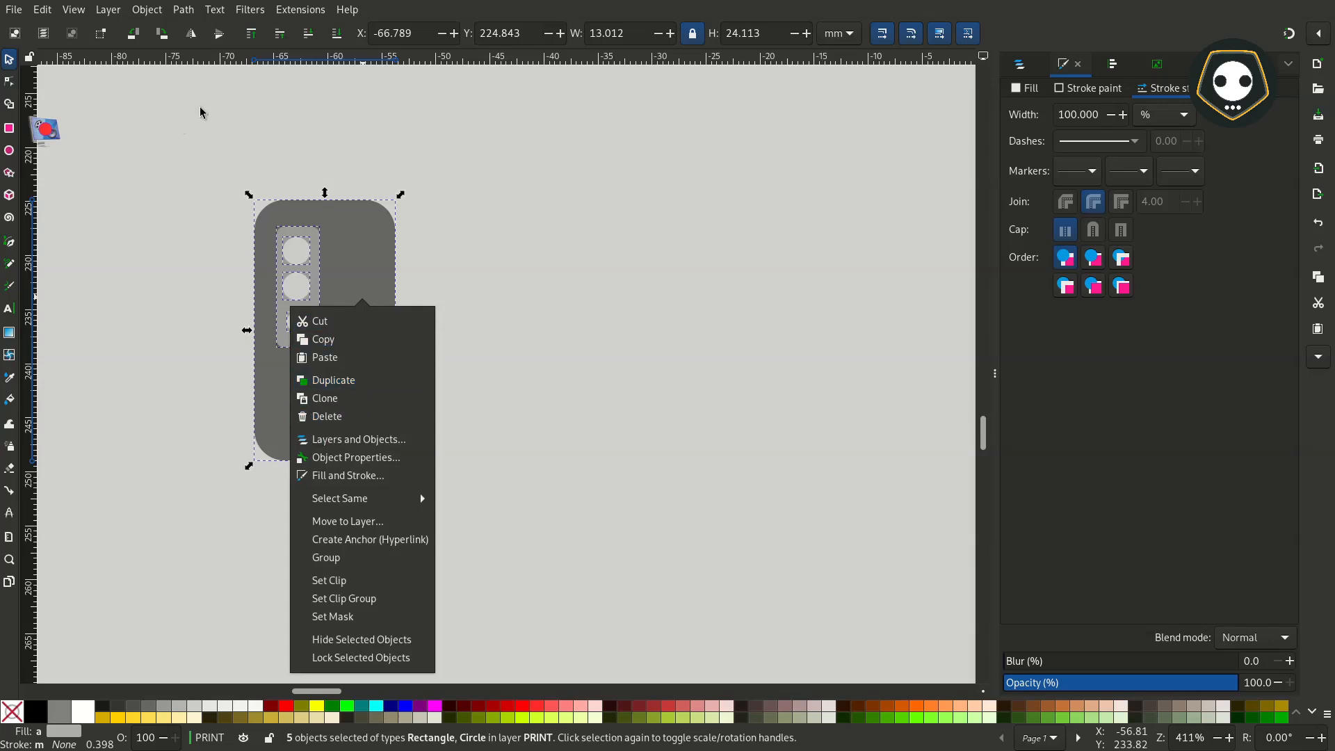
pyautogui.click(343, 558)
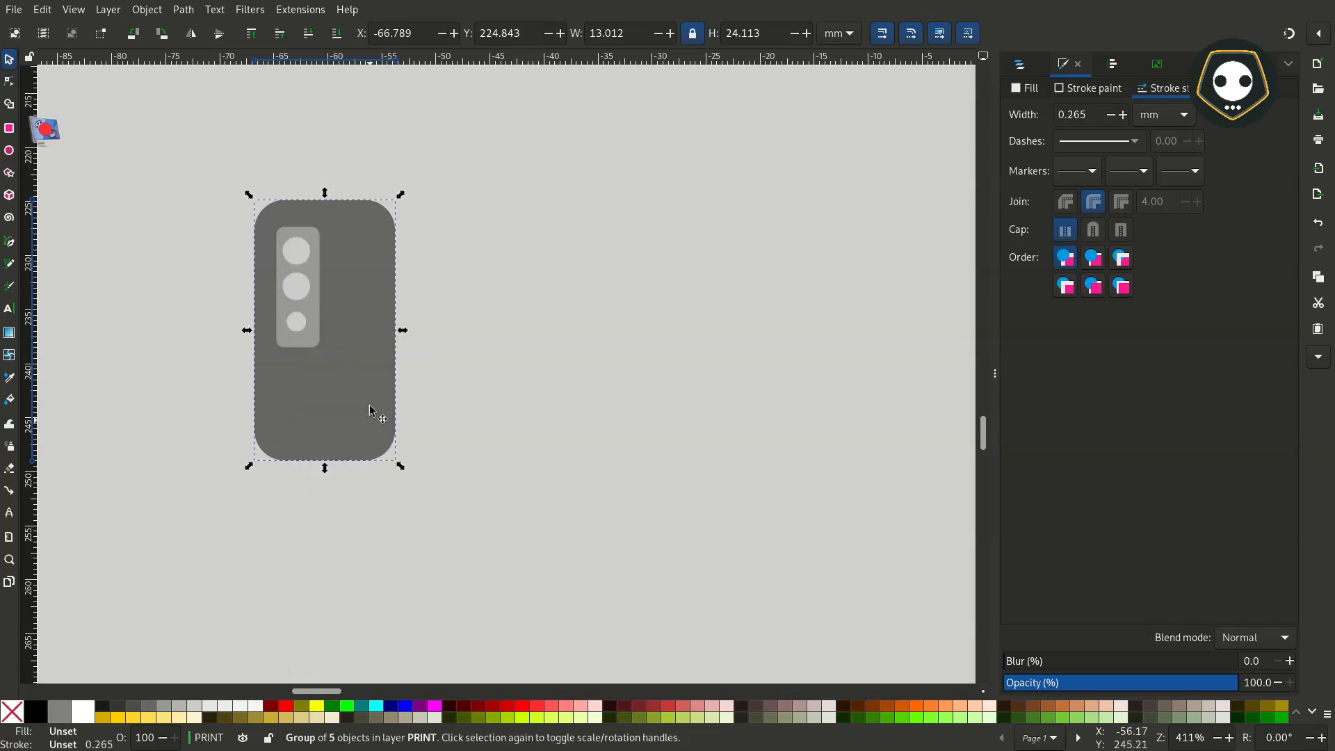
# Apply the Perspective/Envelope path effect to the phone group and try to pull its lower right corner outward.
pyautogui.click(1288, 64)
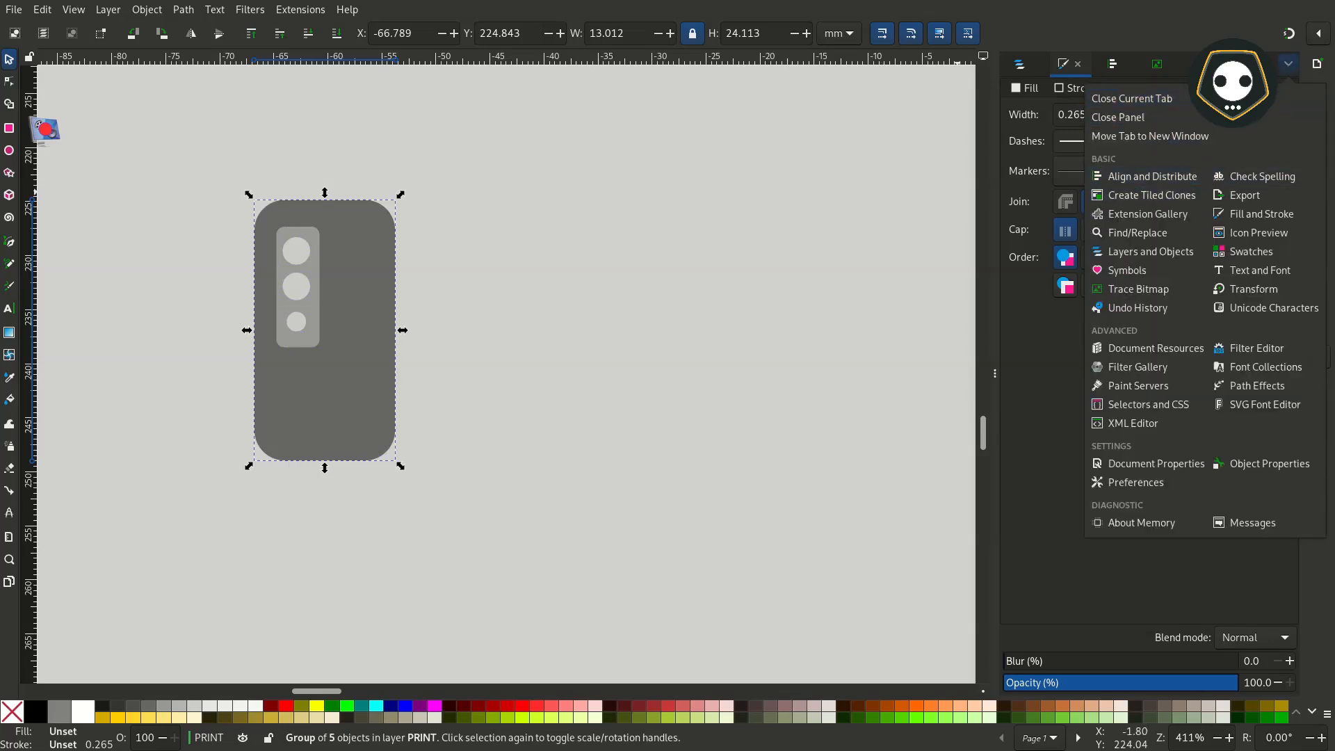
pyautogui.hotkey('ctrl', 'shift', 'l')
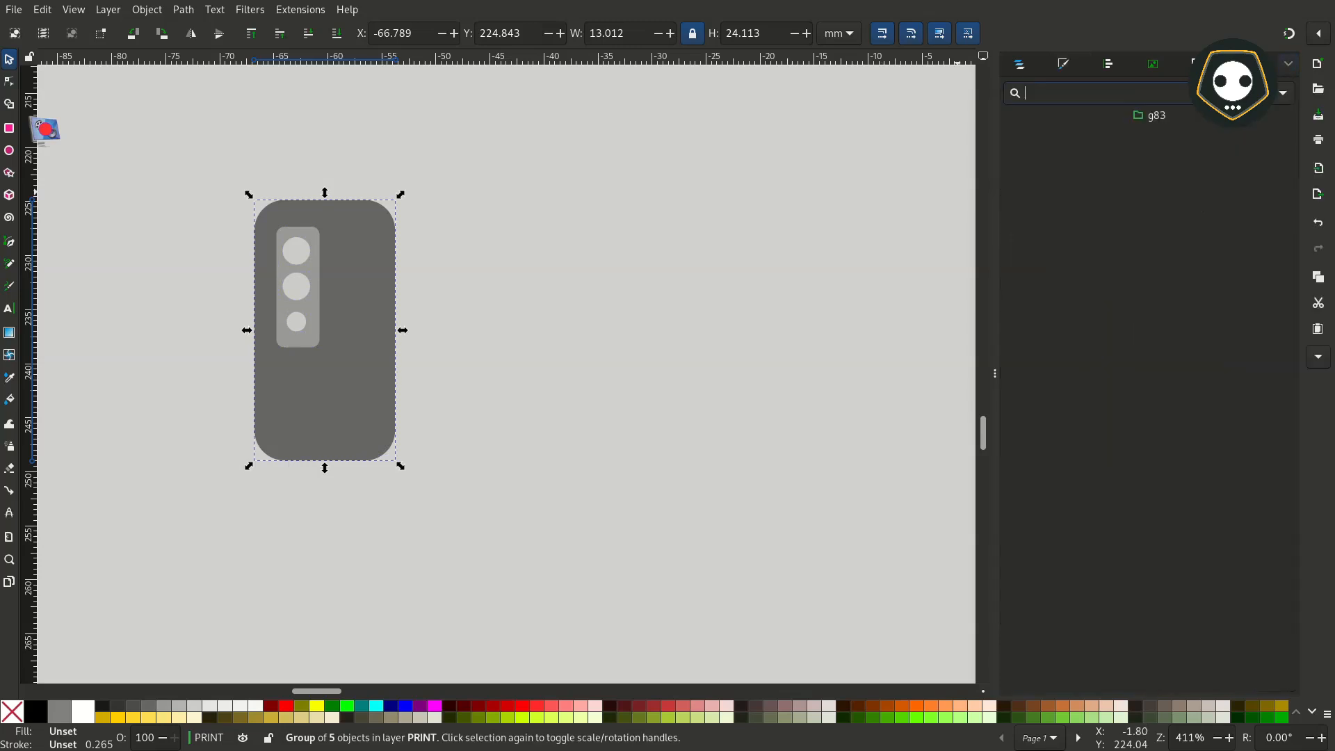
pyautogui.click(1283, 95)
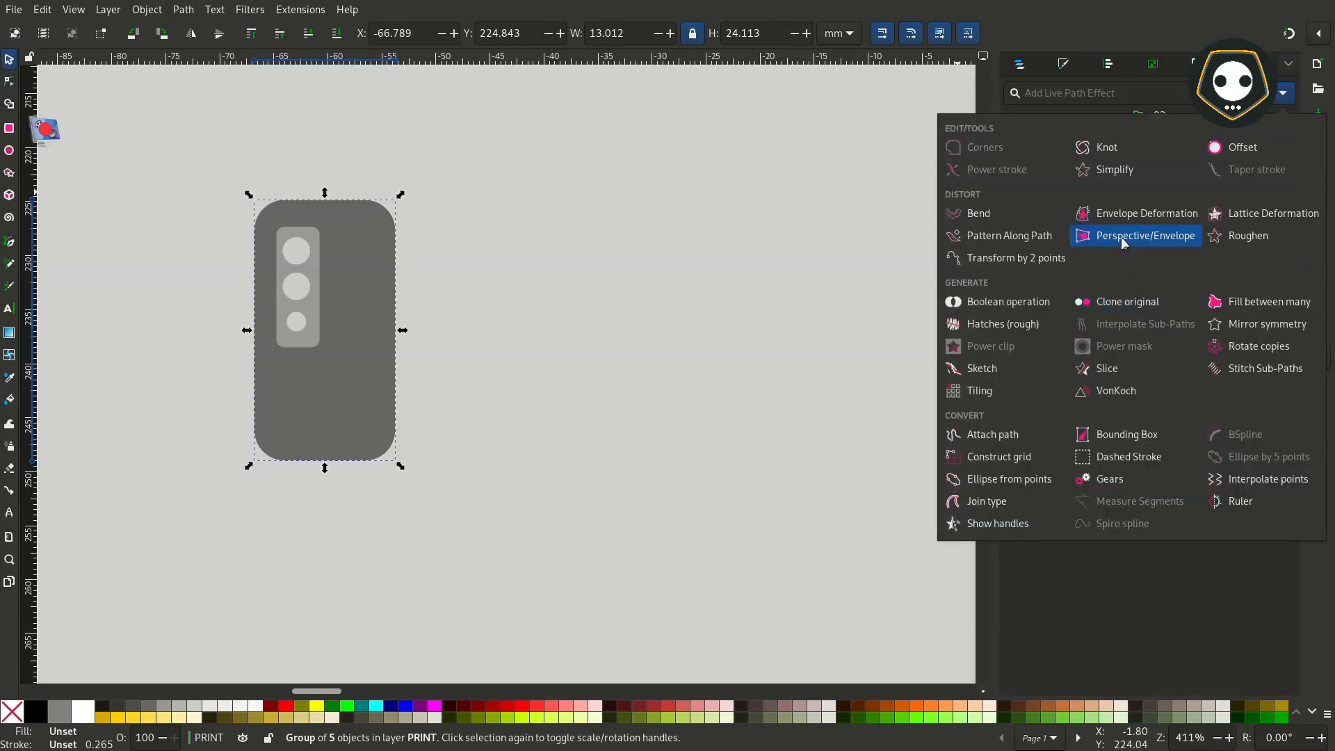
pyautogui.press('Return')
pyautogui.click(9, 82)
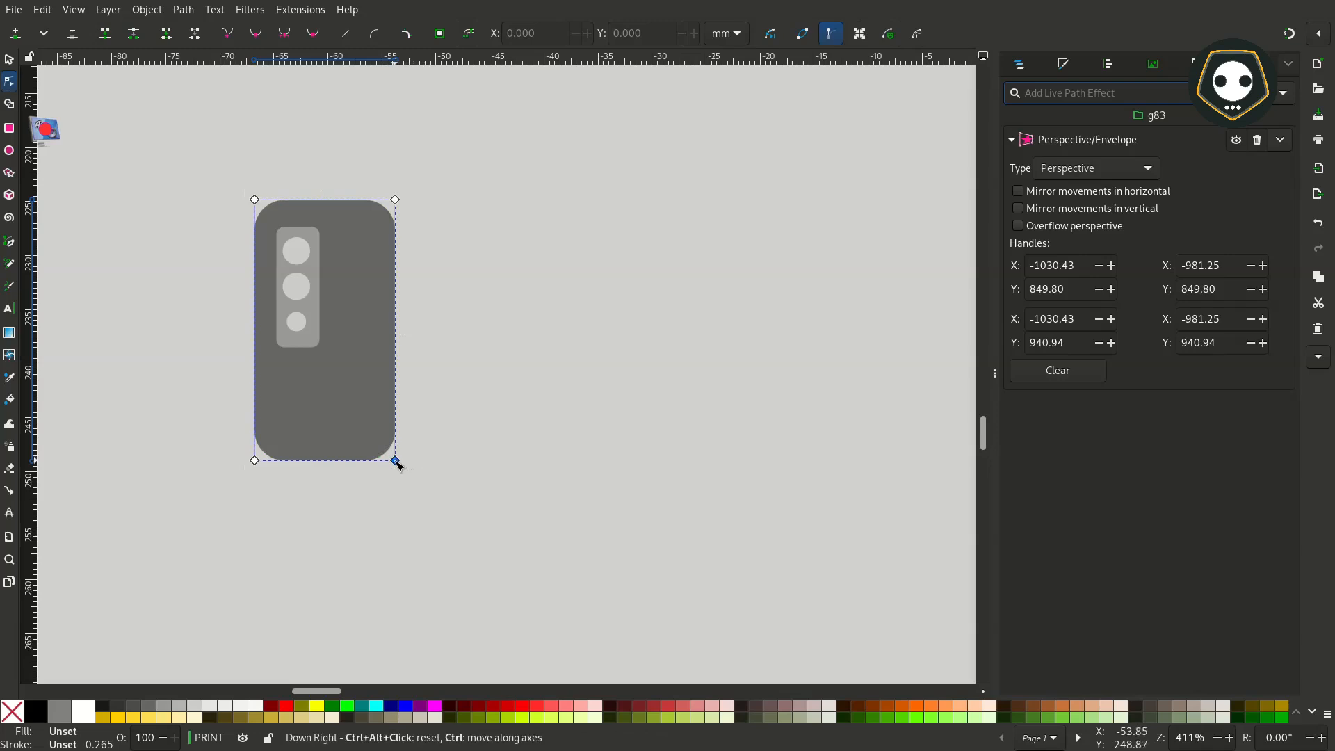
pyautogui.moveTo(209, 436); pyautogui.dragTo(421, 468)
pyautogui.click(372, 453)
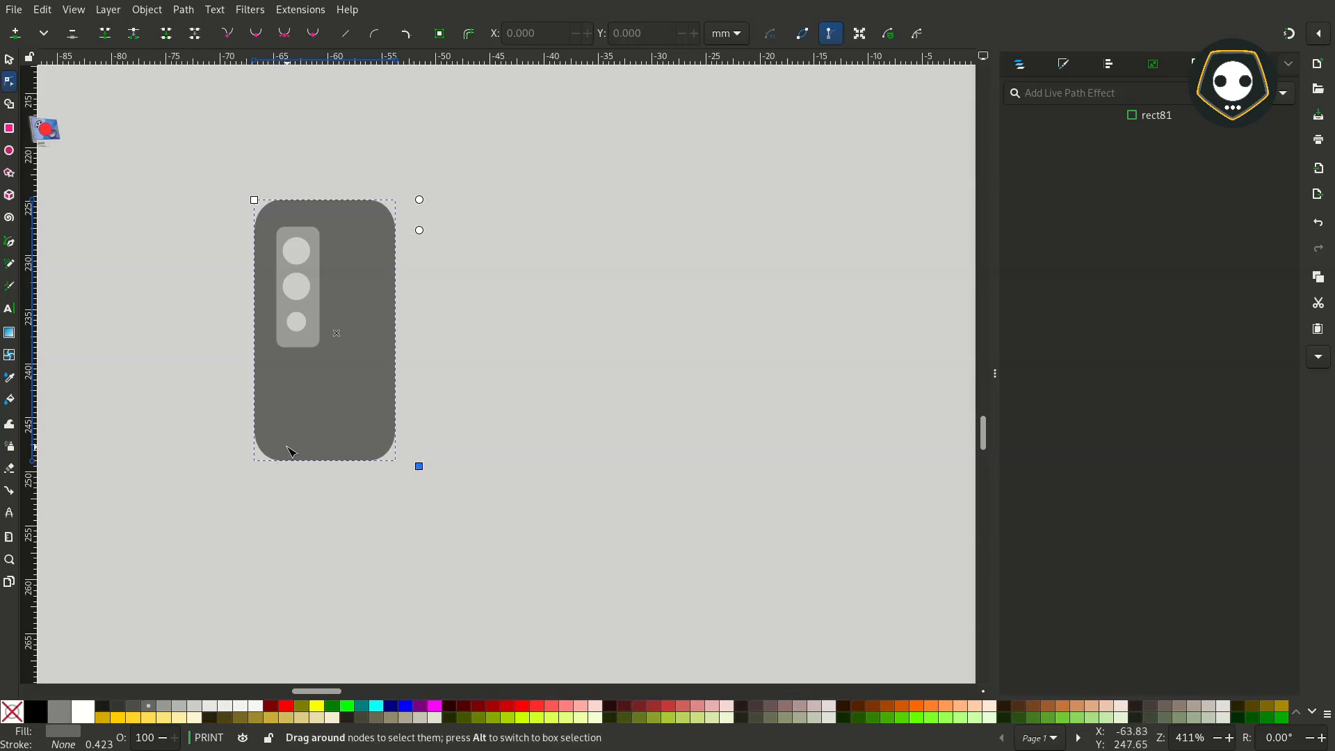
# Undo the corner change and remove the Perspective/Envelope effect from the phone group.
pyautogui.hotkey('ctrl', 'z')
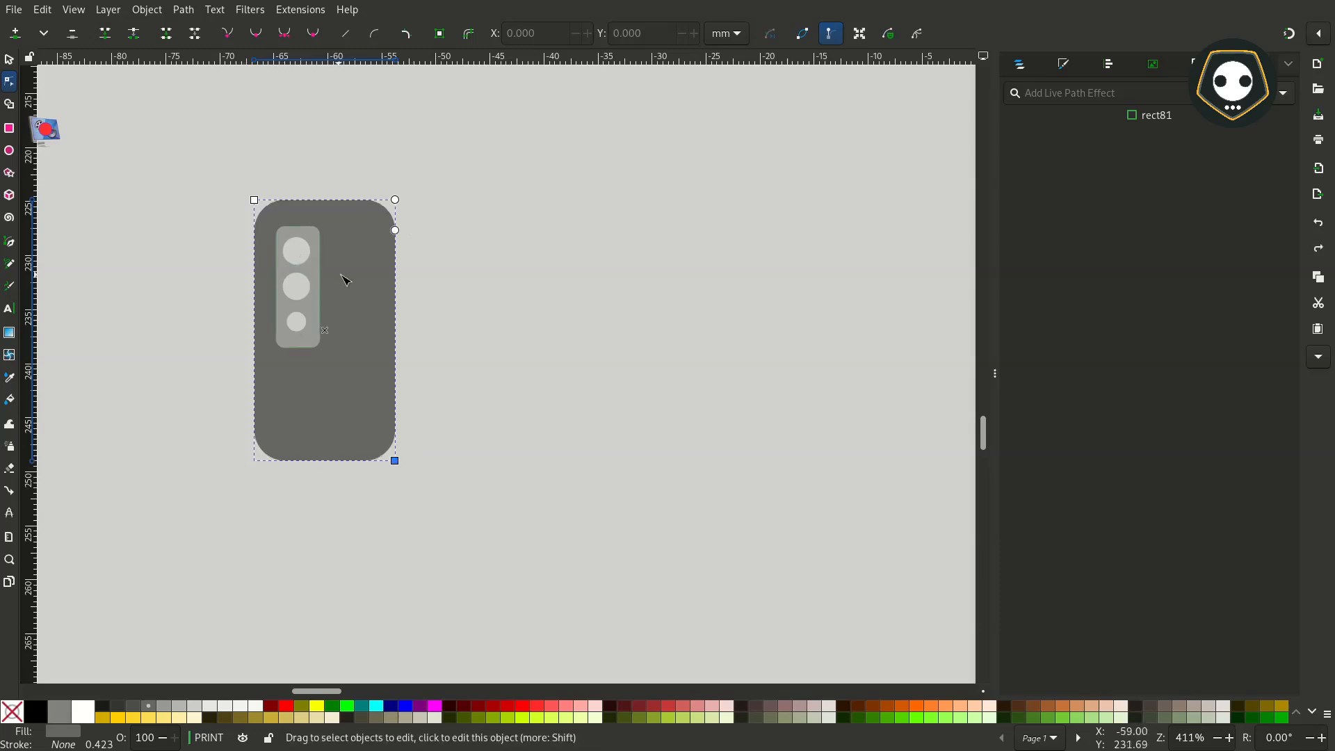
pyautogui.press('s')
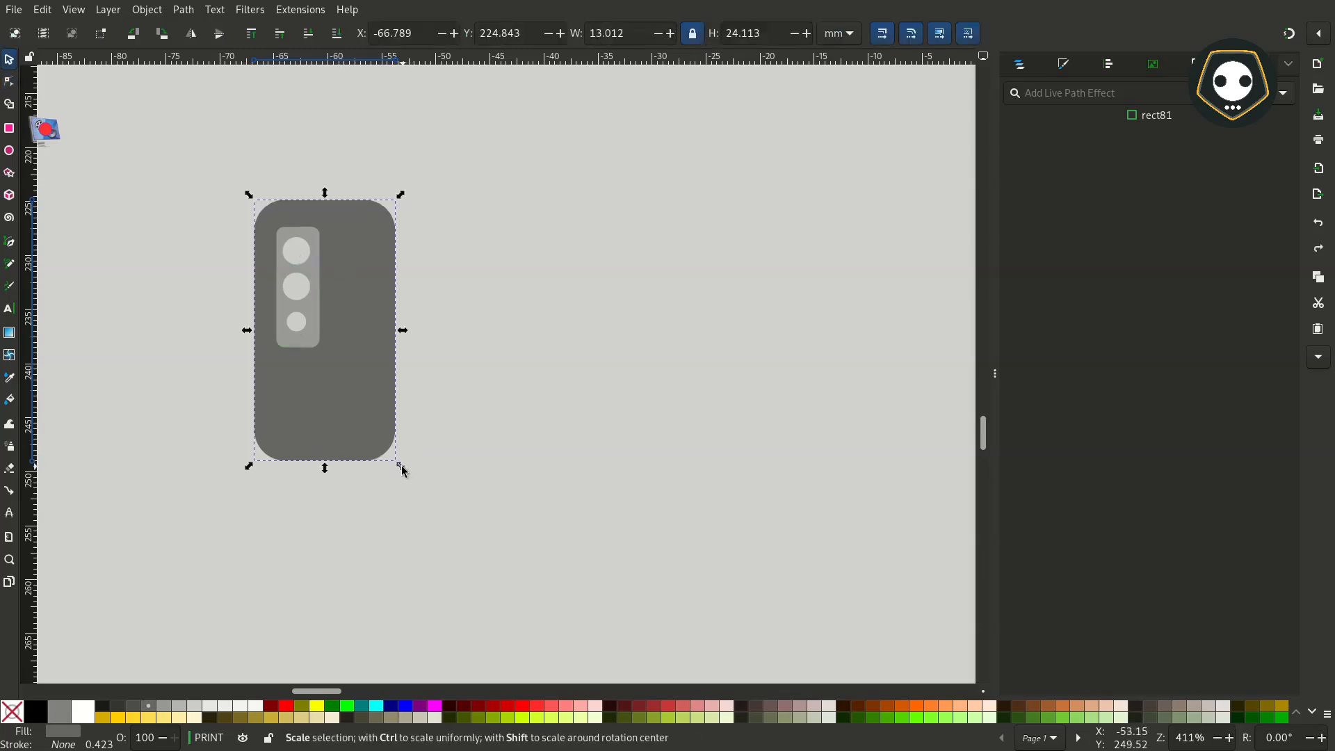
pyautogui.click(369, 443)
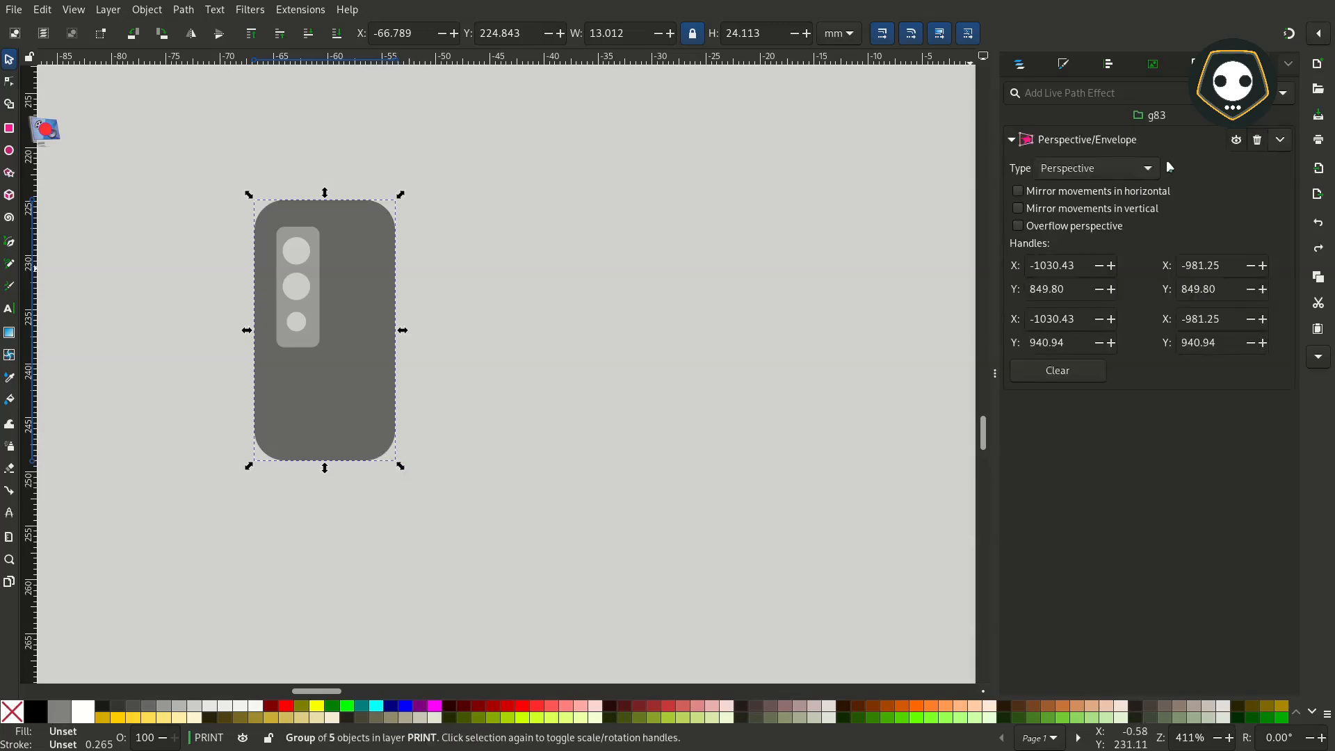
pyautogui.click(1257, 141)
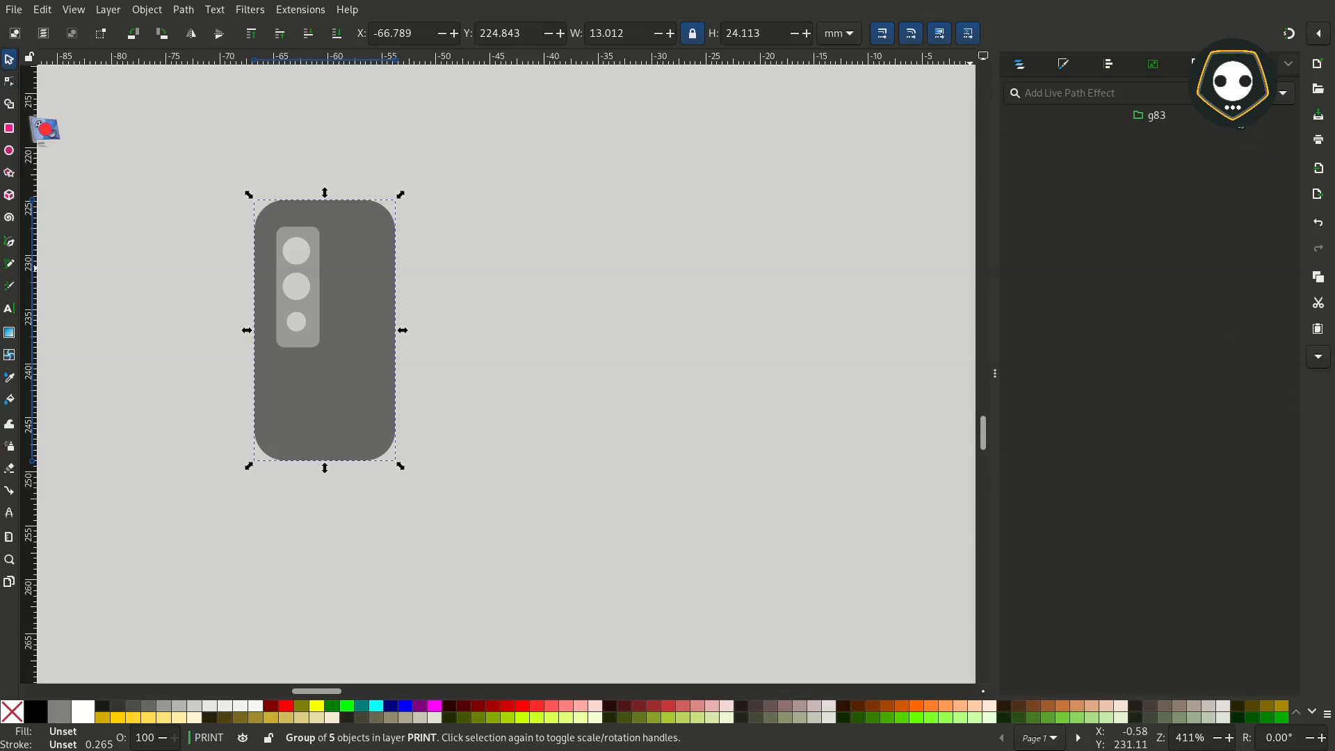
# Rotate the phone group slightly counter-clockwise and deselect it.
pyautogui.click(1284, 94)
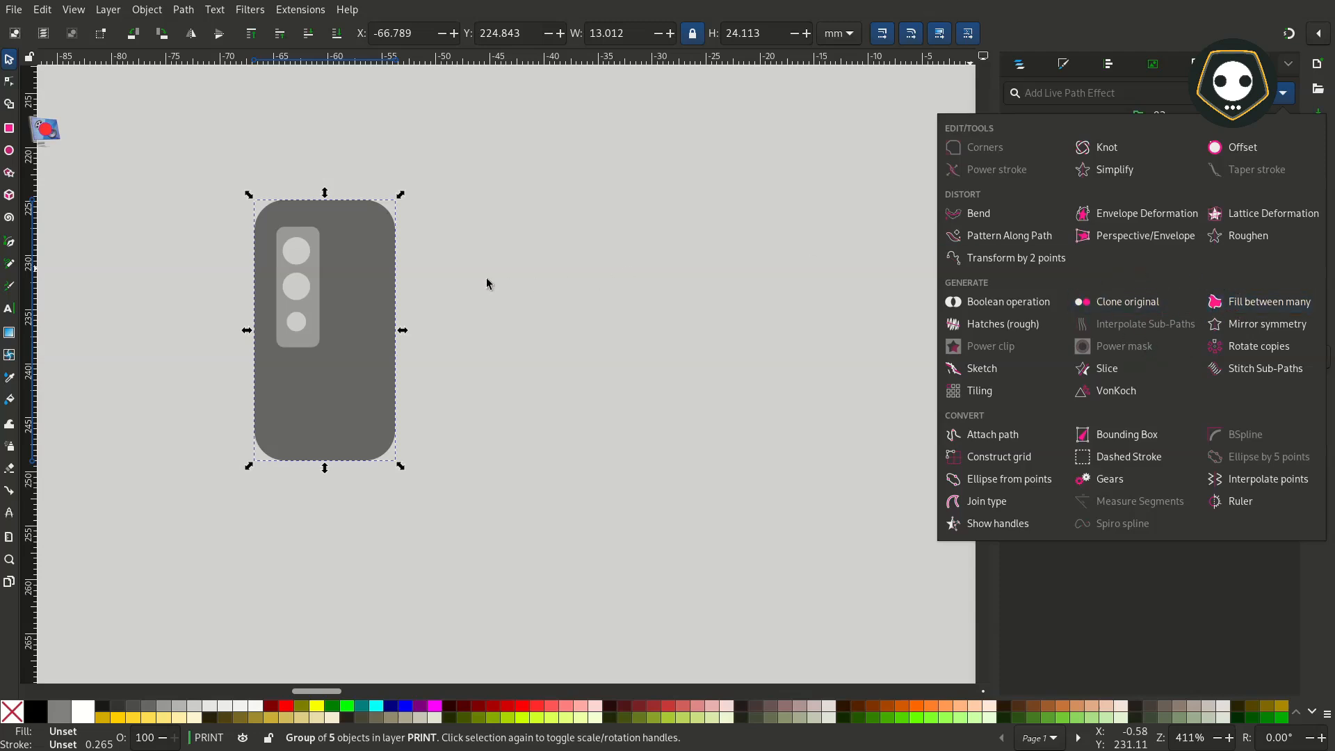
pyautogui.click(419, 292)
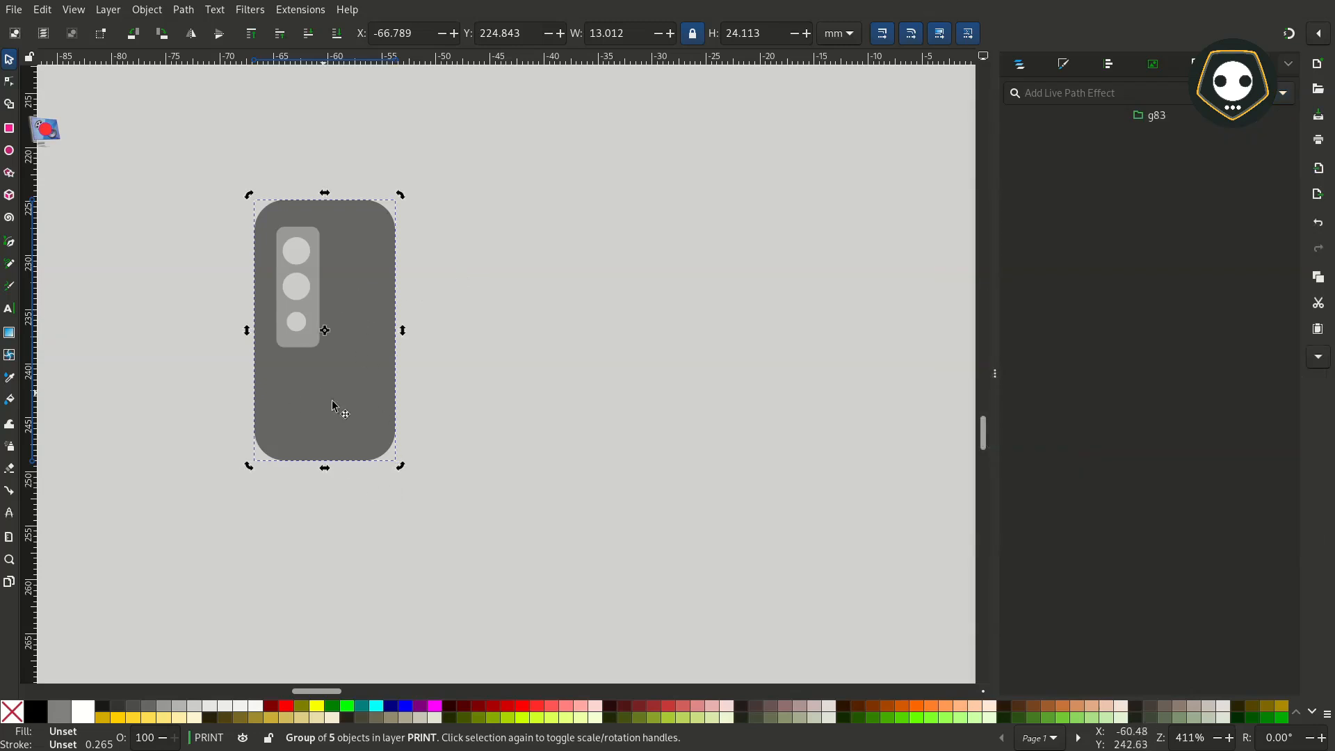
pyautogui.moveTo(402, 466); pyautogui.dragTo(415, 452)
pyautogui.click(390, 450)
pyautogui.click(424, 324)
# Delete the phone group from the canvas beside the banner.
pyautogui.scroll(-2, 406, 372)
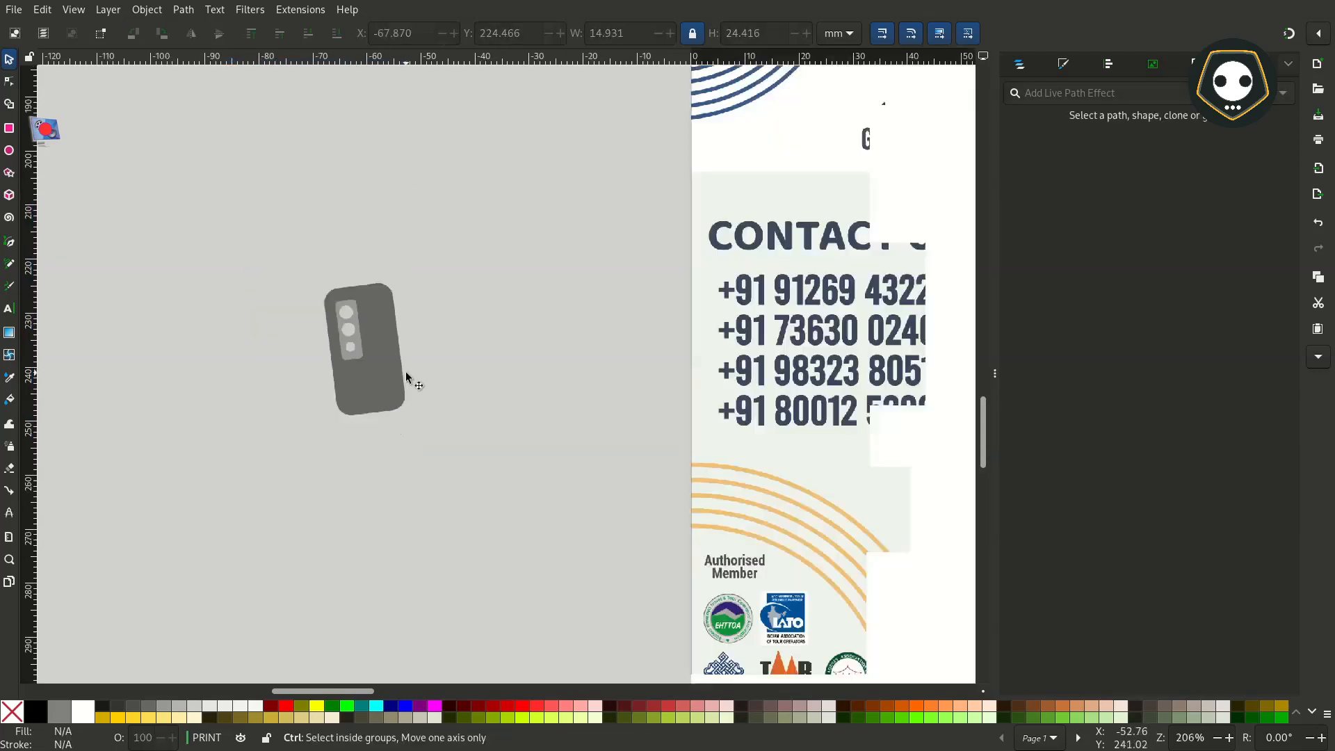
pyautogui.scroll(1, 393, 368)
pyautogui.click(387, 319)
pyautogui.press('Delete')
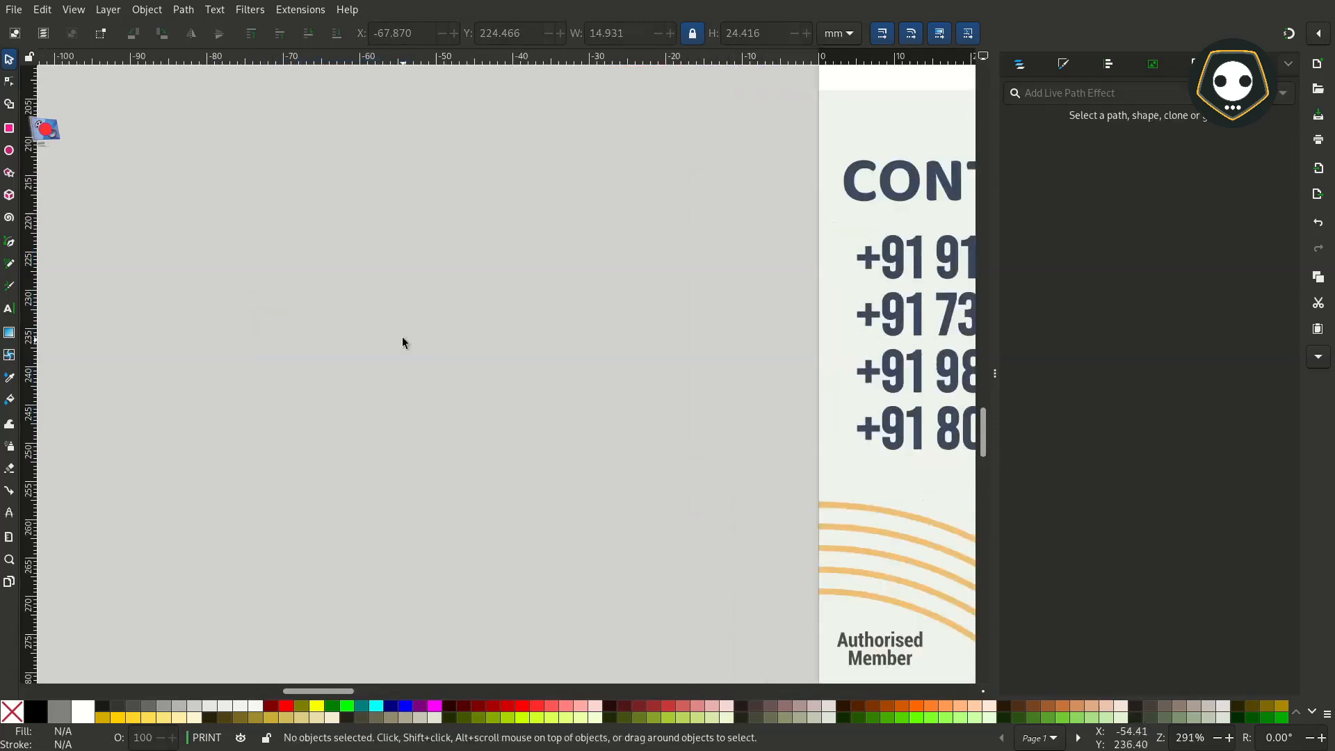
# Examine the fonts of the contact numbers, the transportation service headline and the Best B2B Partner label with the Text tool.
pyautogui.scroll(-3, 518, 389)
pyautogui.hscroll(1, 542, 386)
pyautogui.scroll(2, 582, 379)
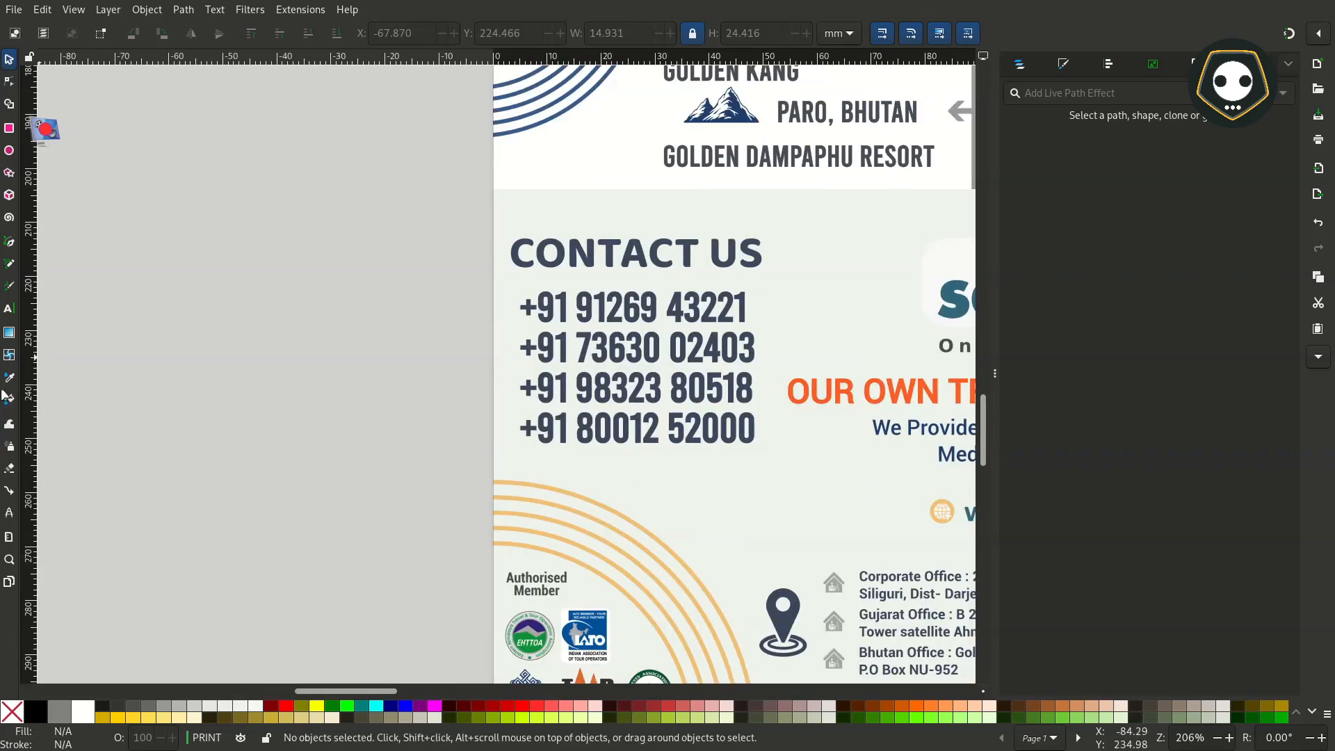
pyautogui.click(9, 311)
pyautogui.click(616, 306)
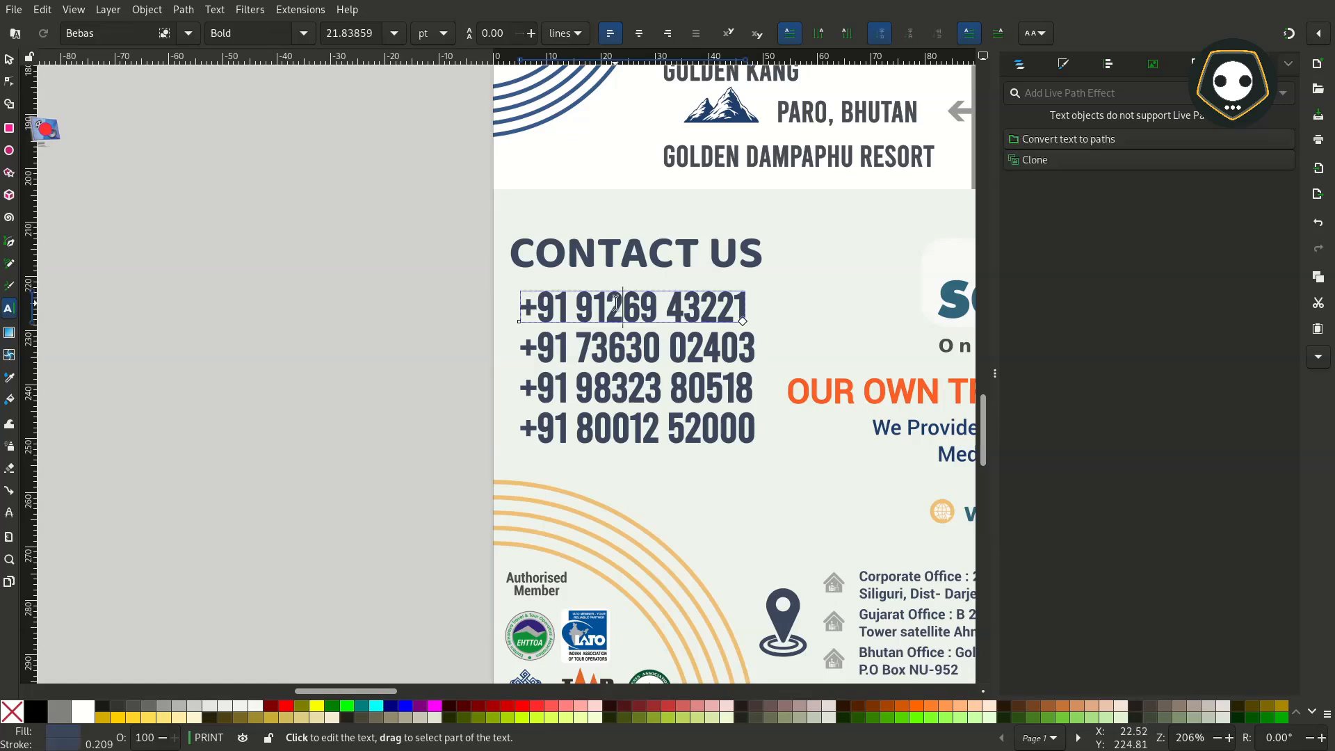
pyautogui.click(640, 384)
pyautogui.hscroll(5, 591, 389)
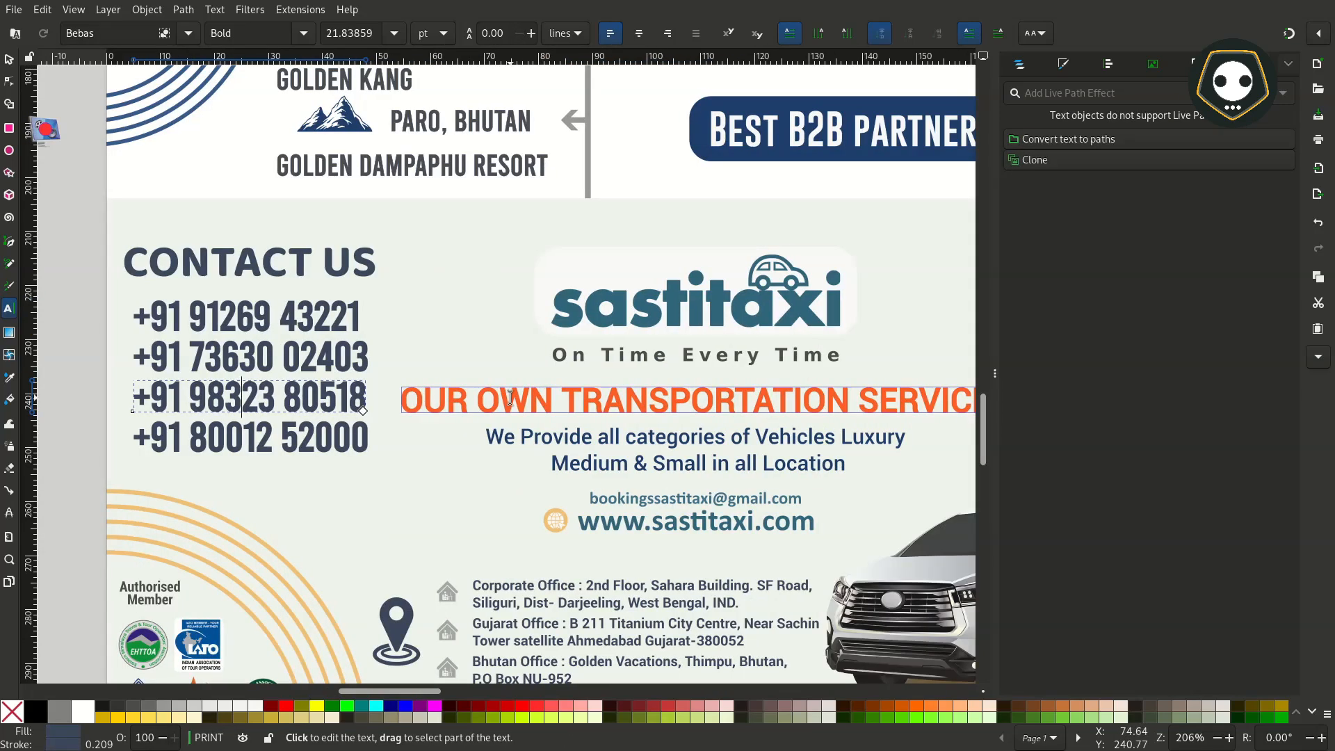
pyautogui.click(510, 398)
pyautogui.scroll(3, 491, 249)
pyautogui.click(435, 257)
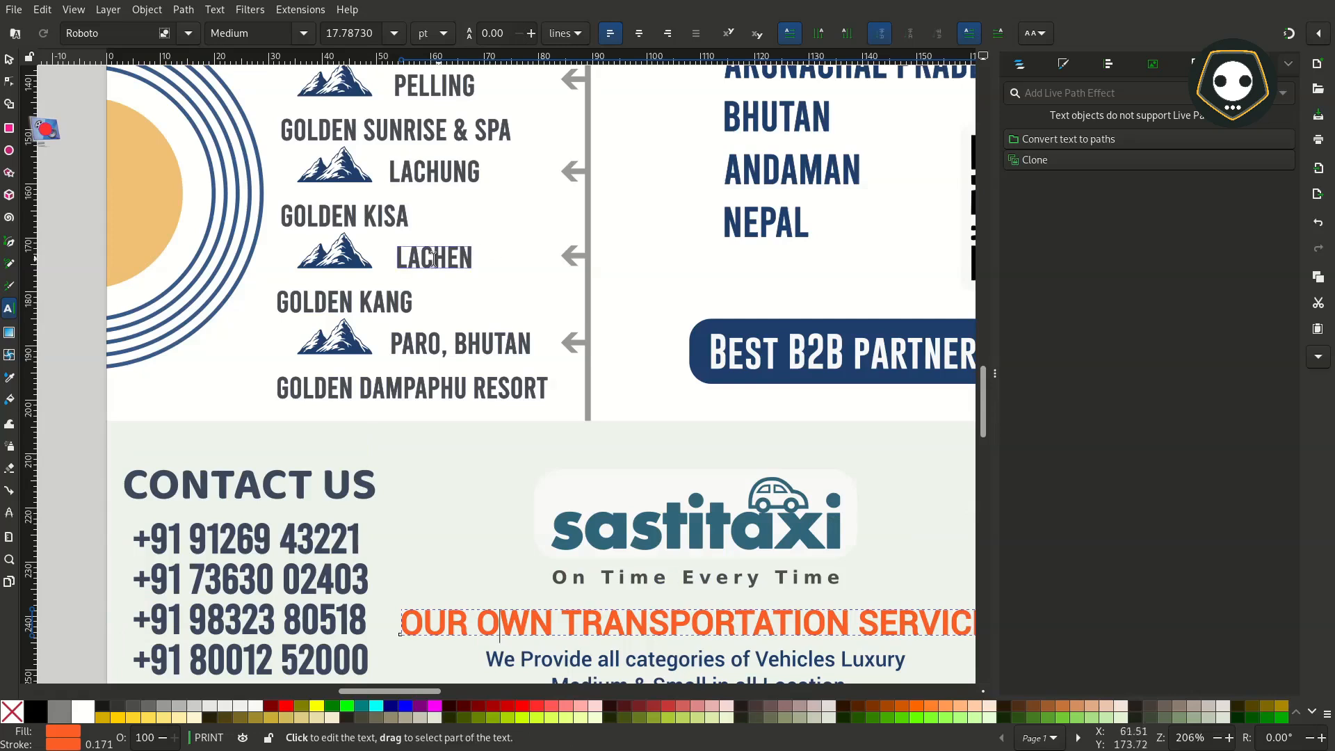
pyautogui.click(796, 346)
pyautogui.scroll(2, 594, 375)
pyautogui.scroll(-2, 599, 373)
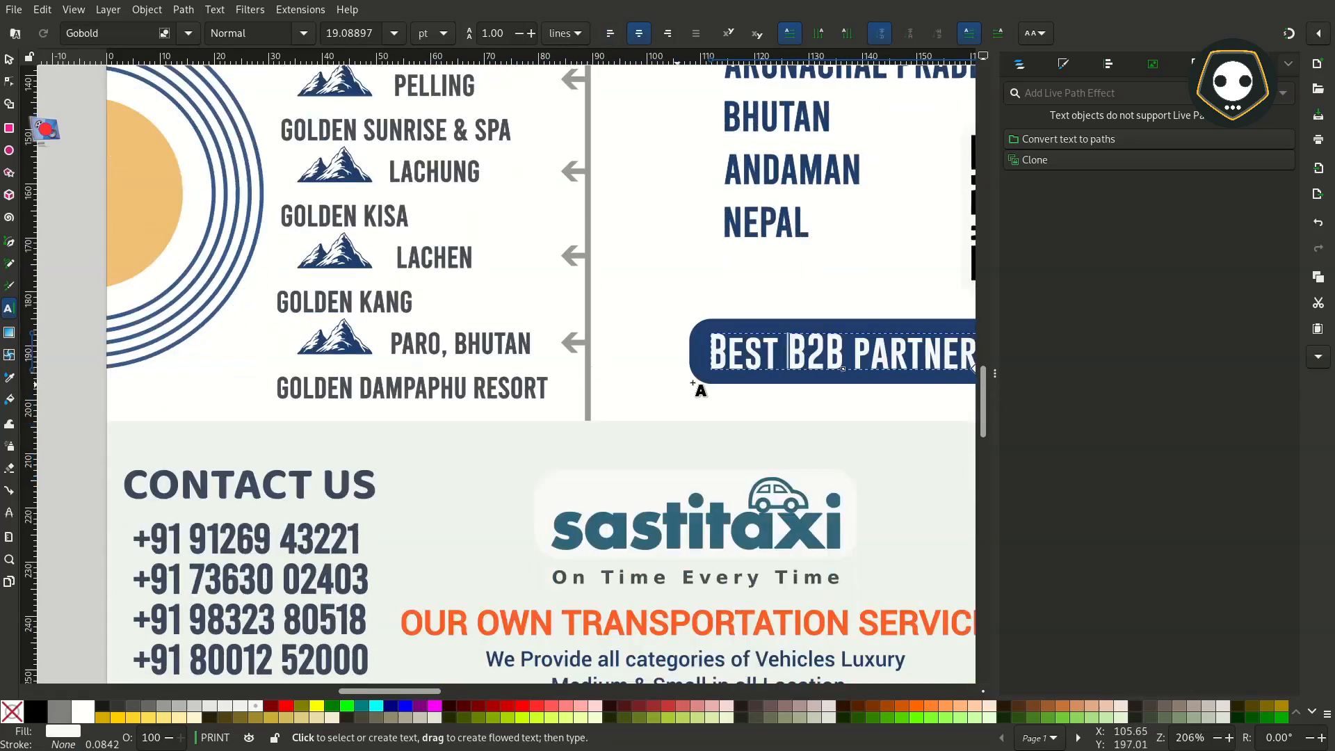
pyautogui.scroll(-2, 495, 334)
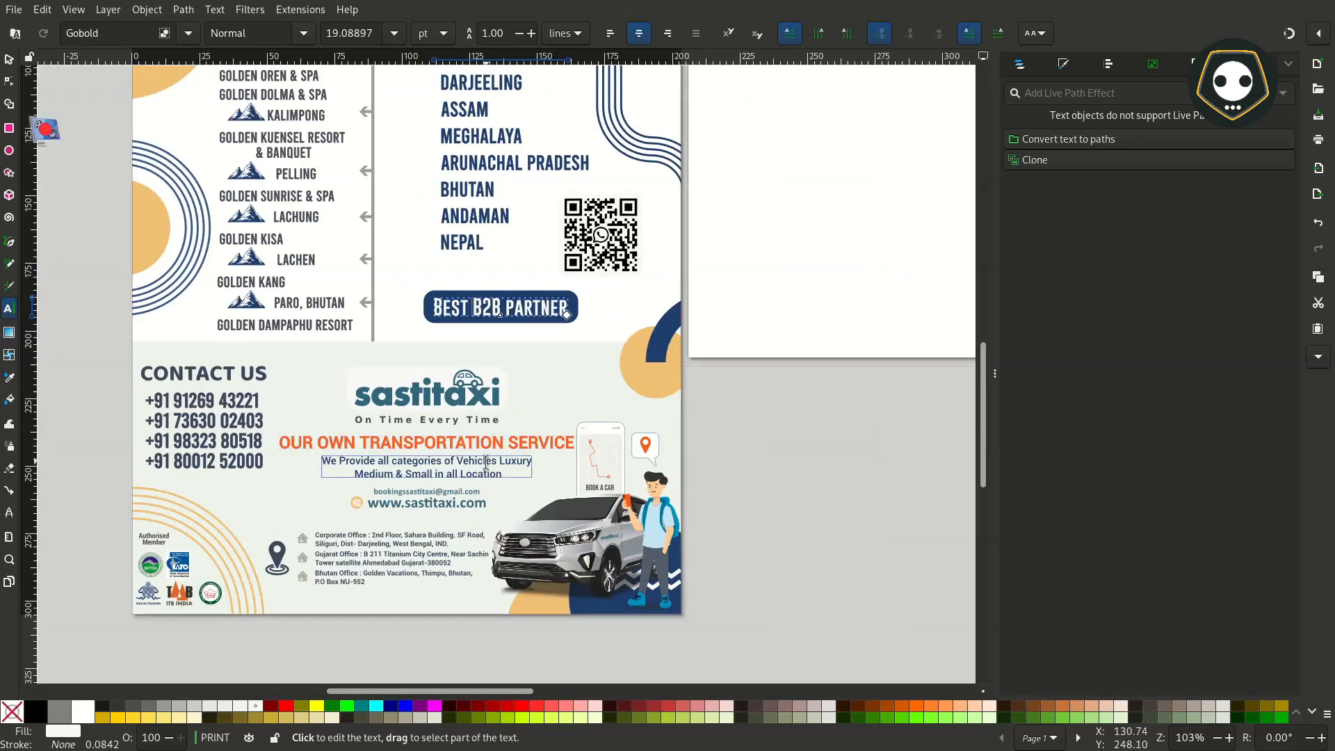
pyautogui.scroll(1, 431, 445)
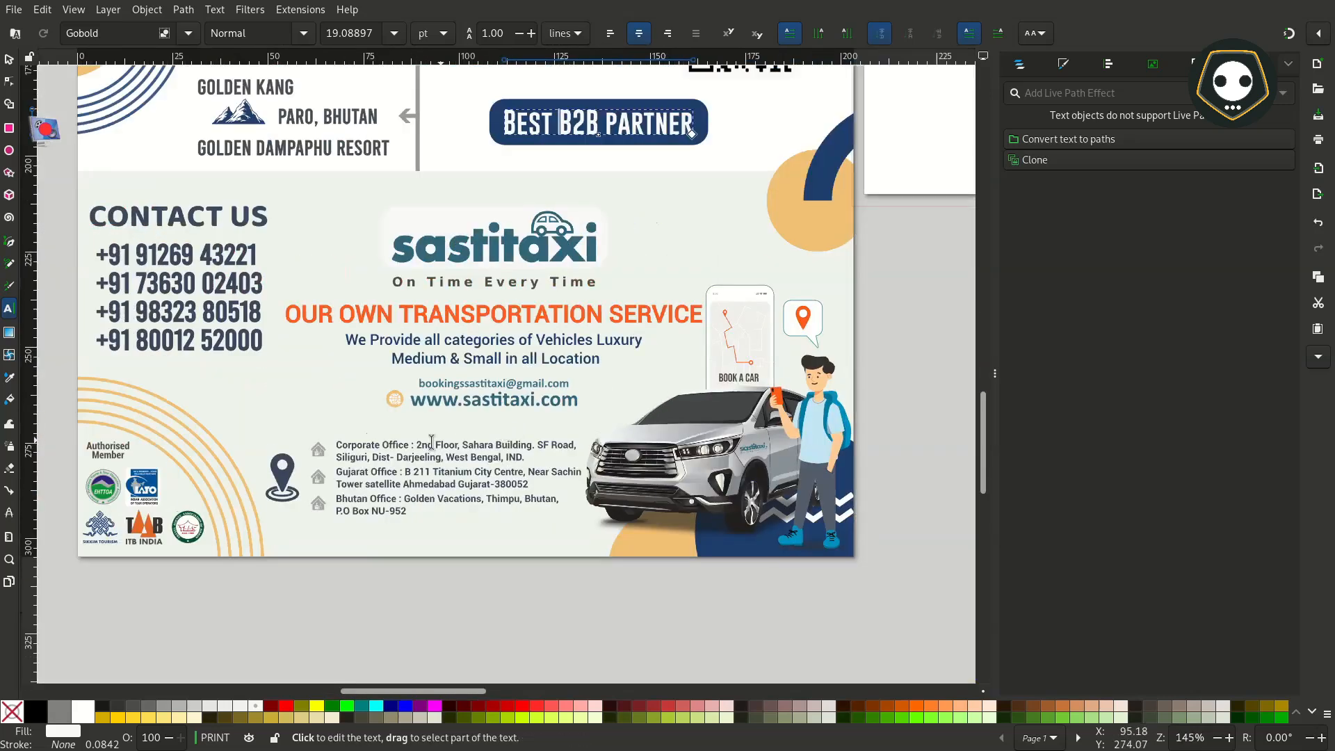
pyautogui.scroll(2, 431, 442)
pyautogui.scroll(2, 501, 535)
pyautogui.scroll(-1, 495, 531)
pyautogui.press('s')
# Select the Pelling entry's group in the properties list to examine its mountain illustration.
pyautogui.scroll(8, 517, 424)
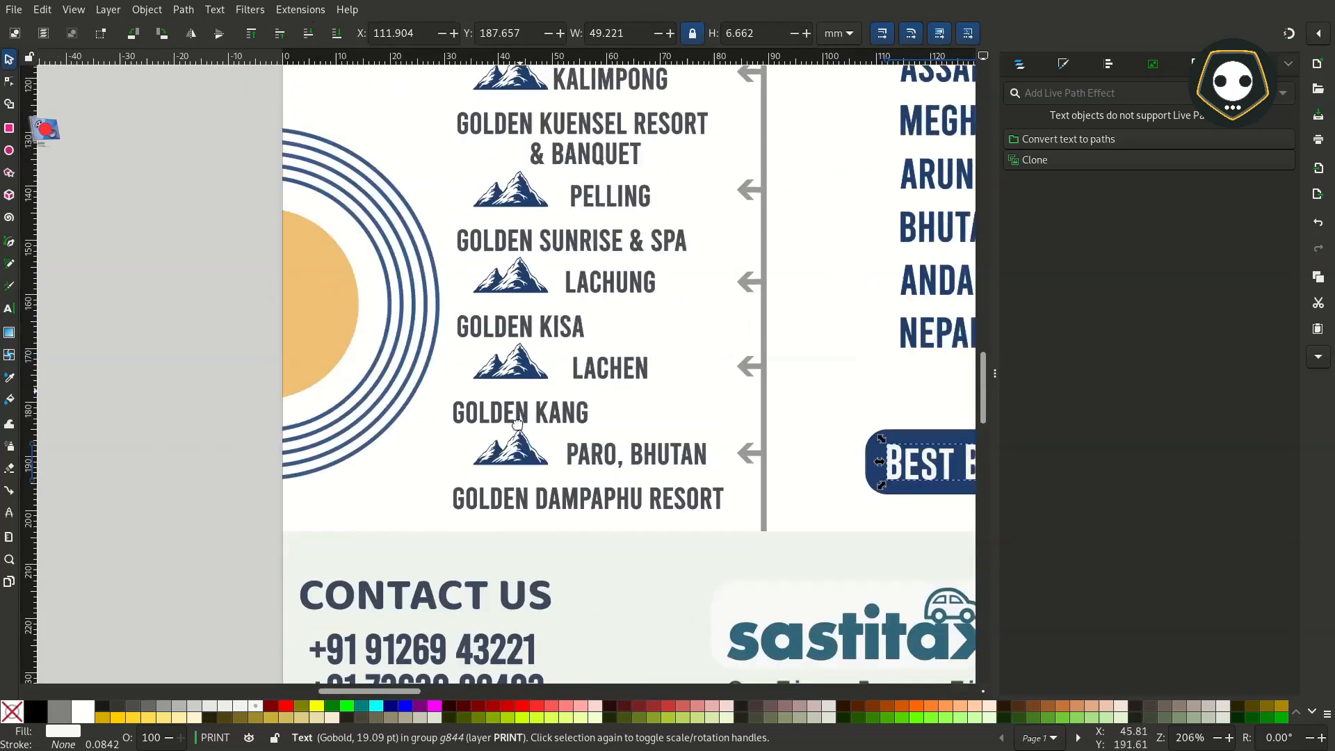
pyautogui.scroll(3, 517, 424)
pyautogui.scroll(3, 556, 340)
pyautogui.click(511, 236)
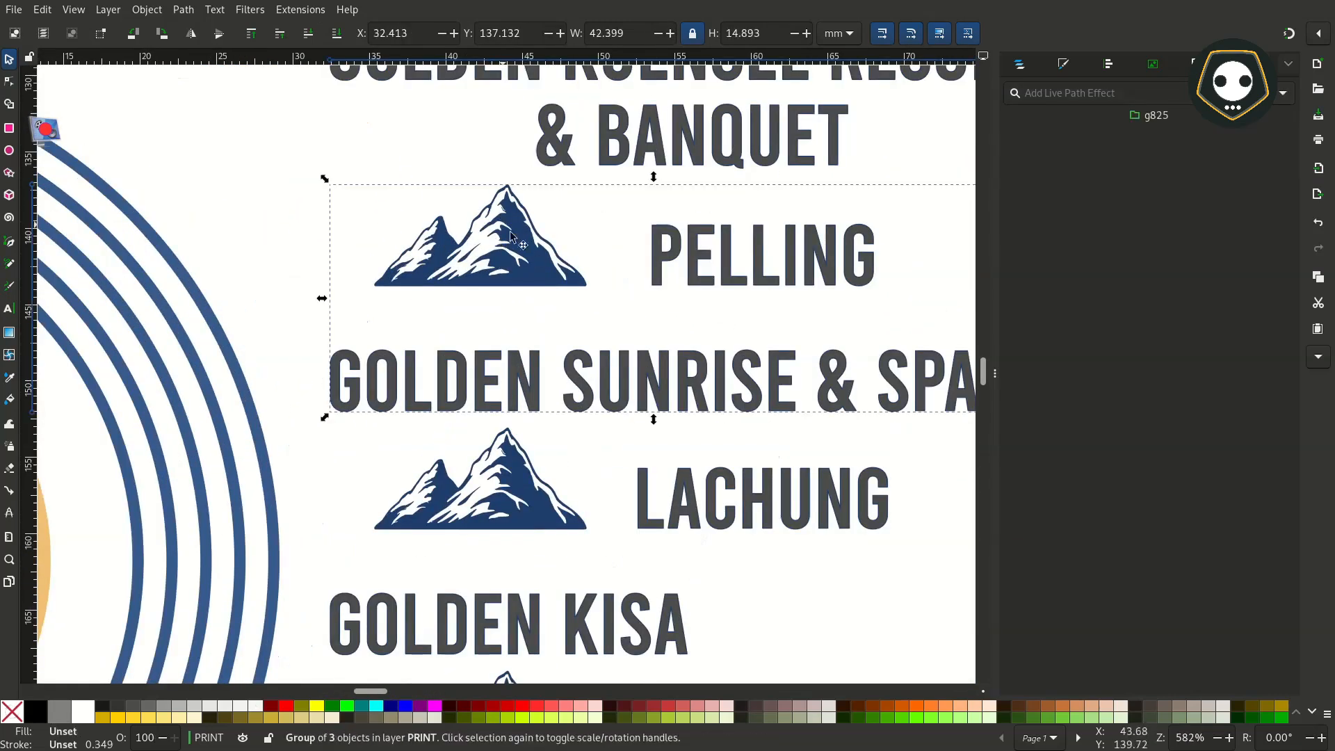
# Switch to Firefox and search DuckDuckGo images for "mountain shilhoutee" in place of the pizza query.
pyautogui.press('super')
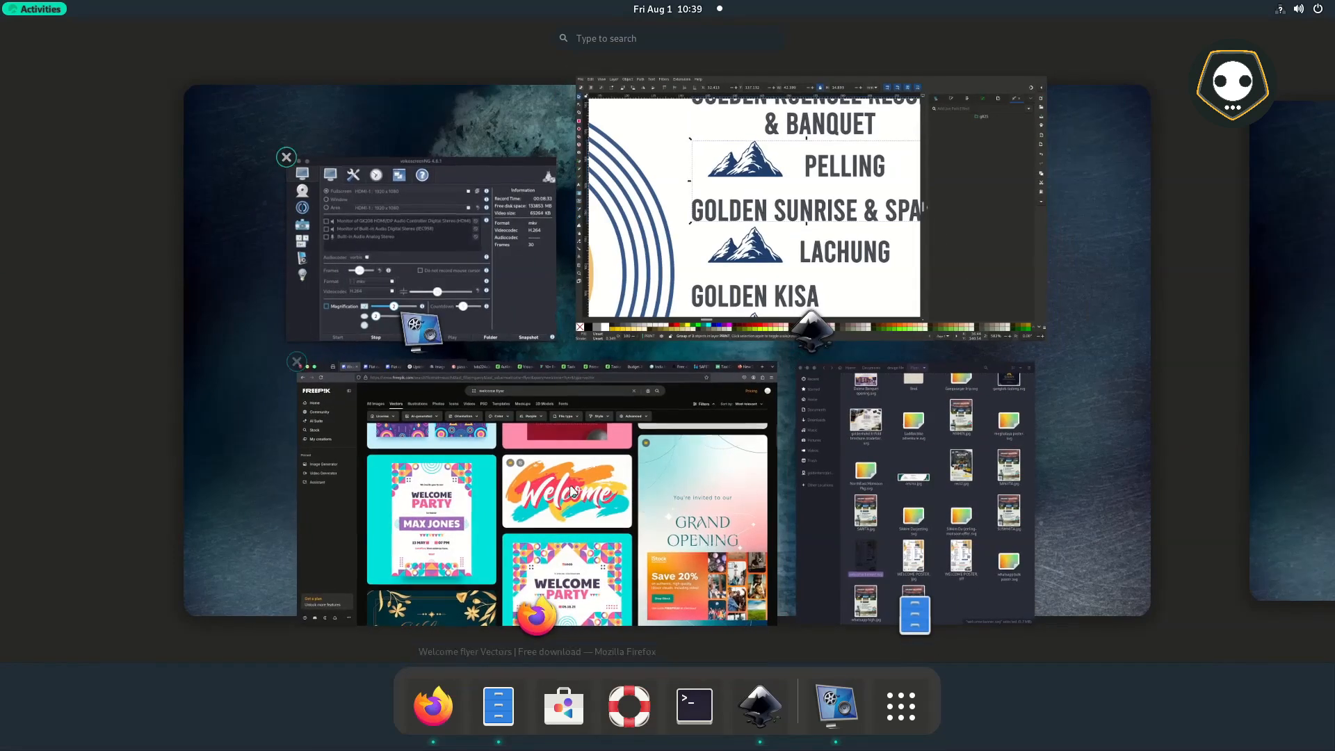
pyautogui.click(445, 397)
pyautogui.click(452, 33)
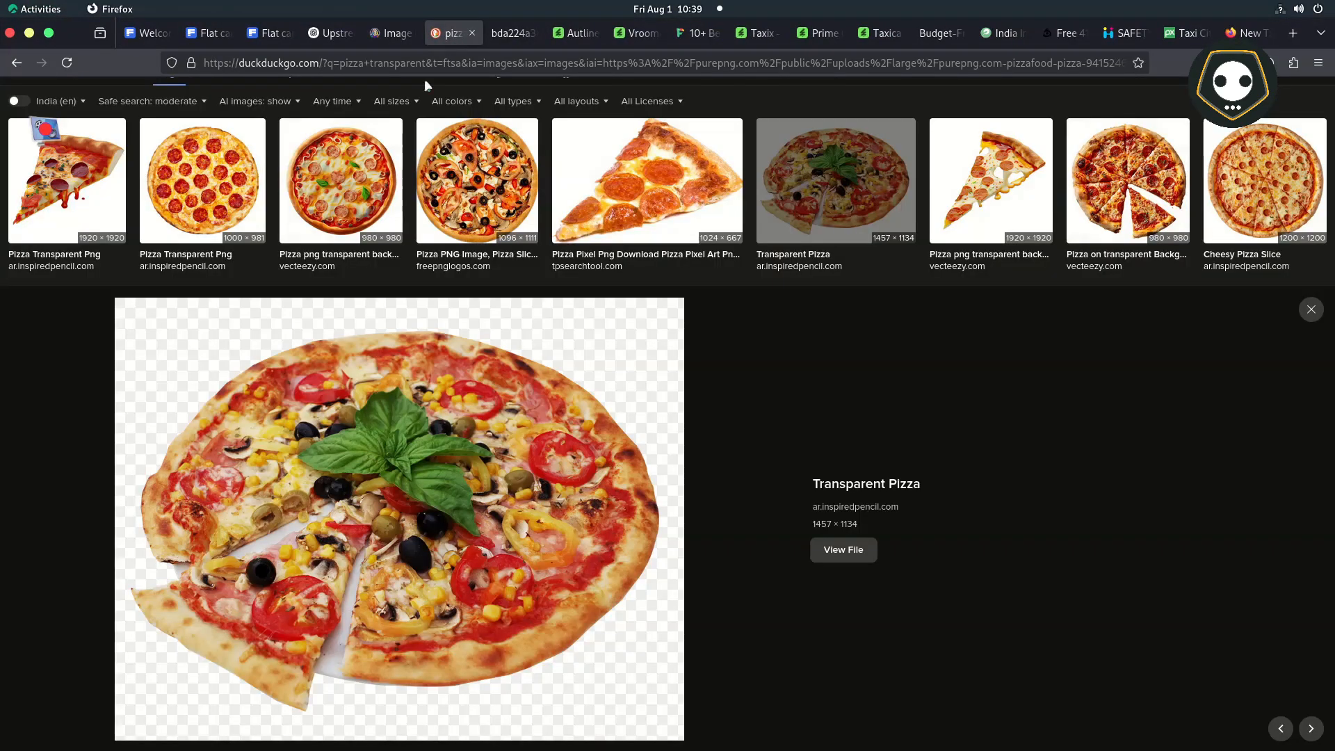
pyautogui.scroll(2, 270, 167)
pyautogui.click(211, 103)
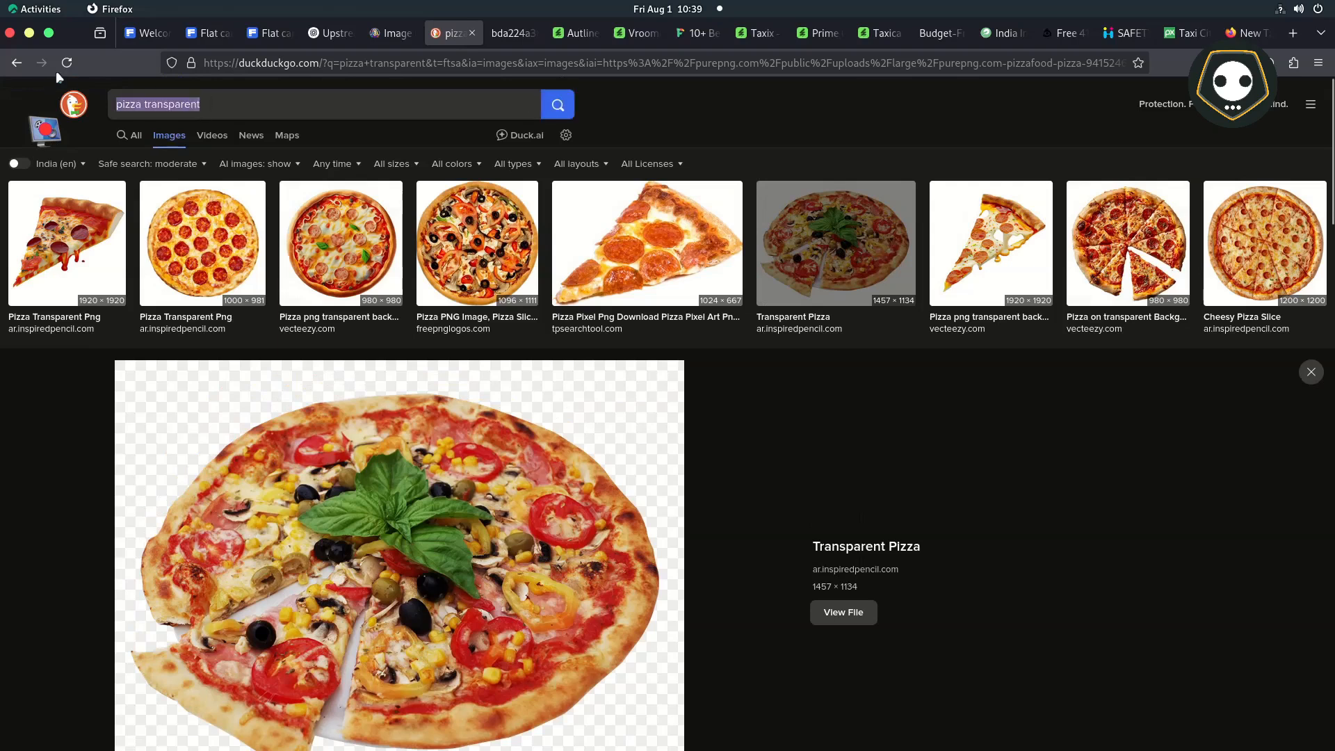
pyautogui.write('mountai')
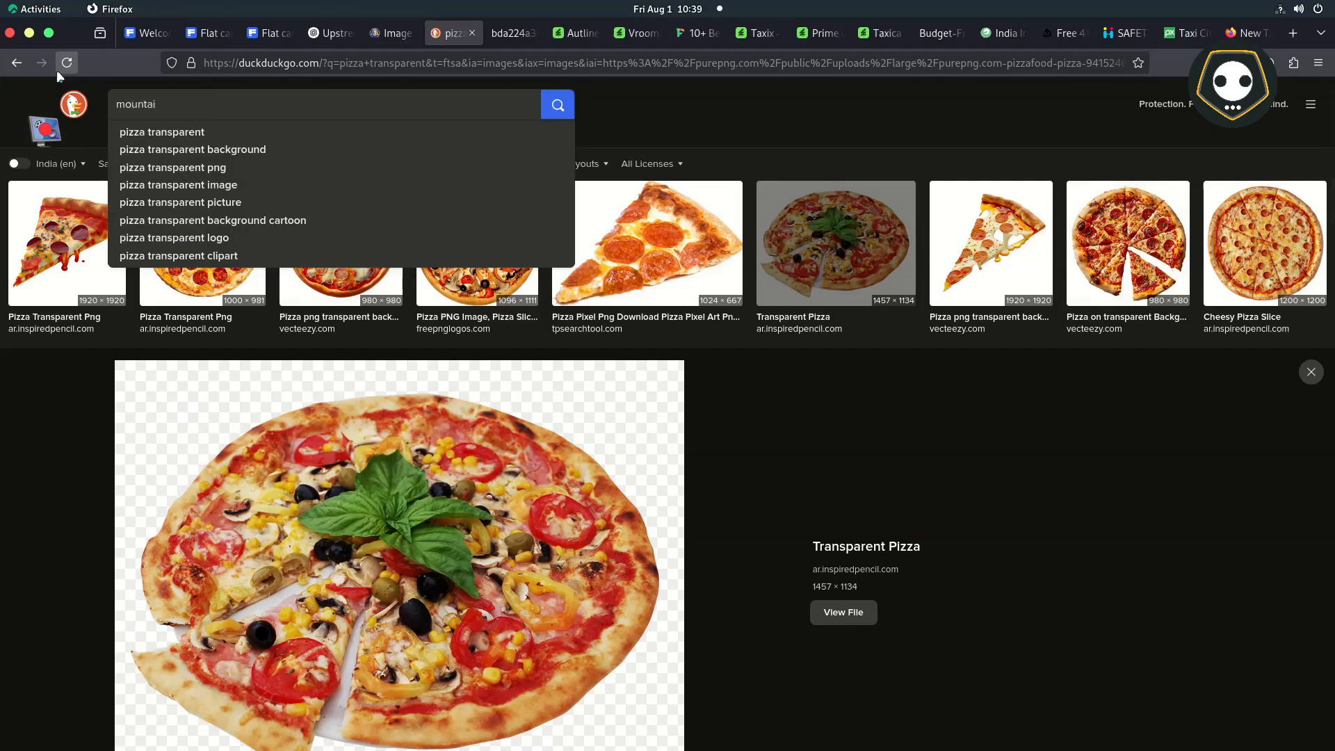
pyautogui.write('n shilhoutee')
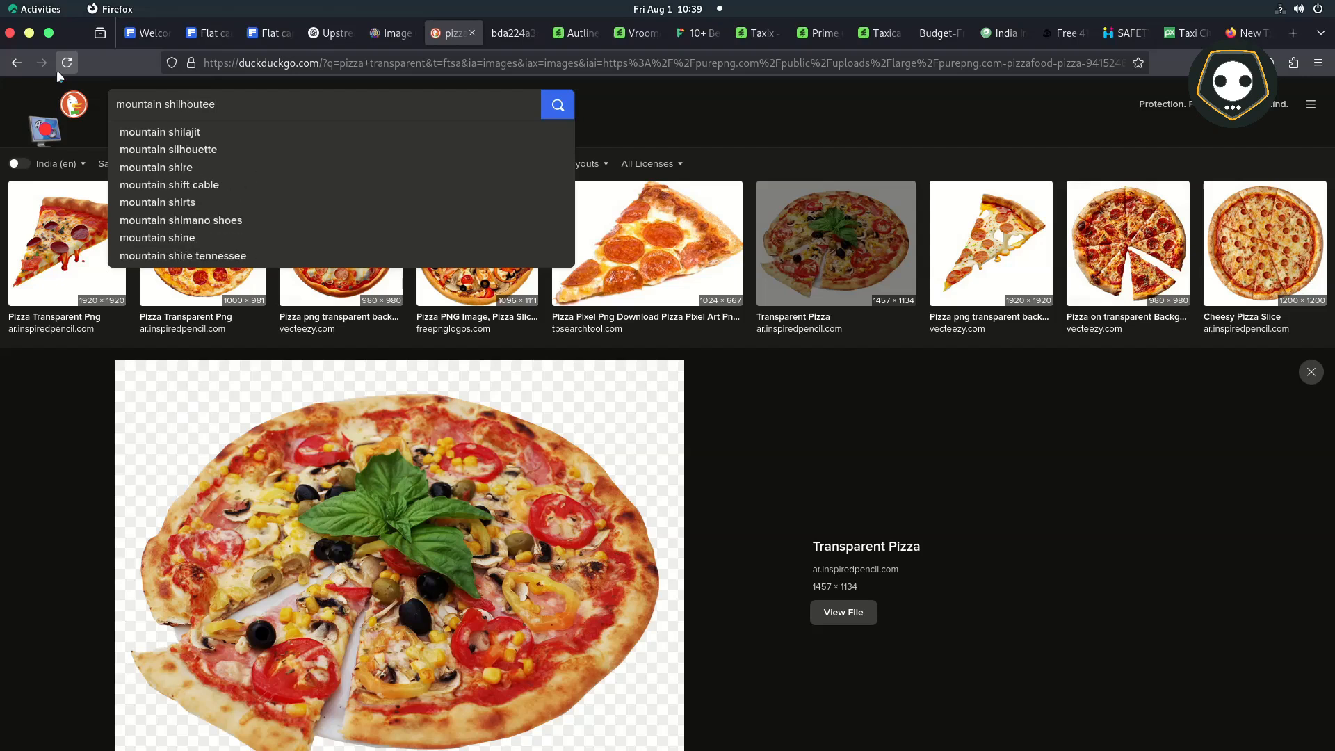
pyautogui.press('Return')
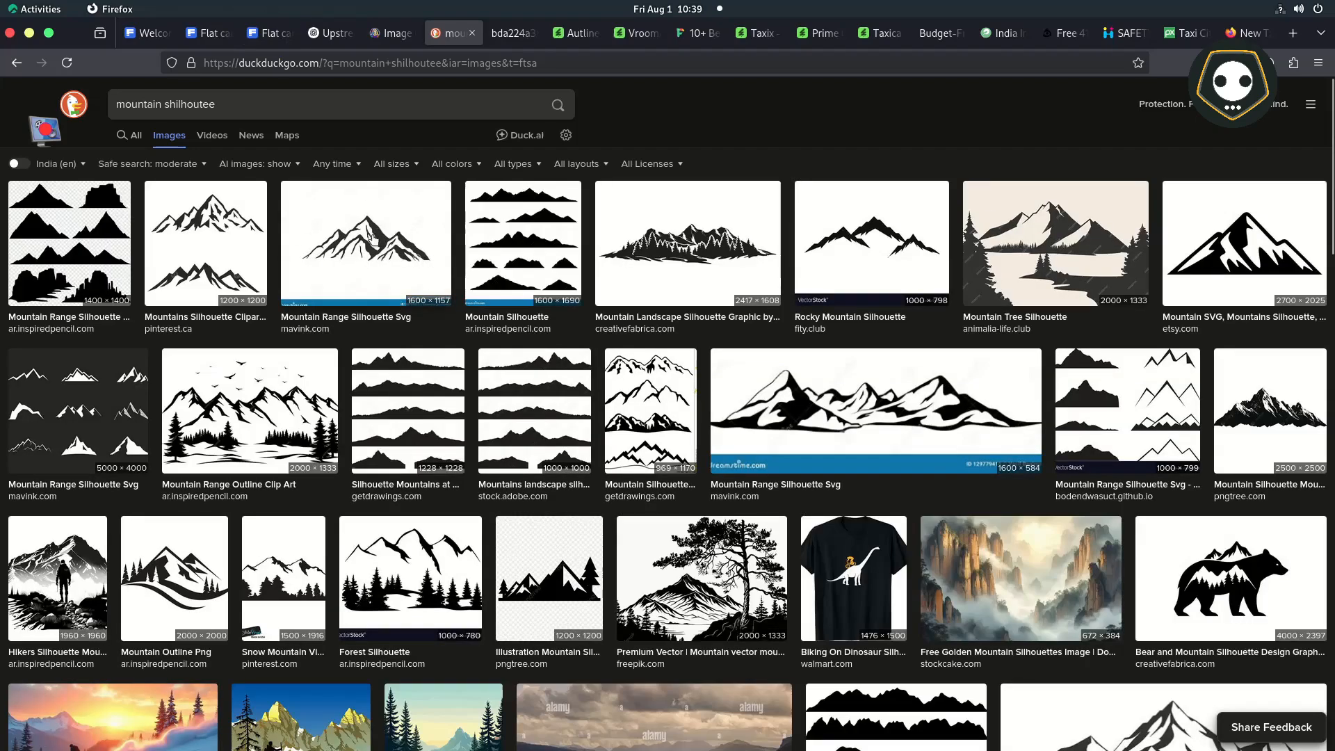
# Preview the Mountain Range Silhouette Svg result, open the etsy.com Mountain SVG silhouette instead, and copy its image.
pyautogui.click(371, 239)
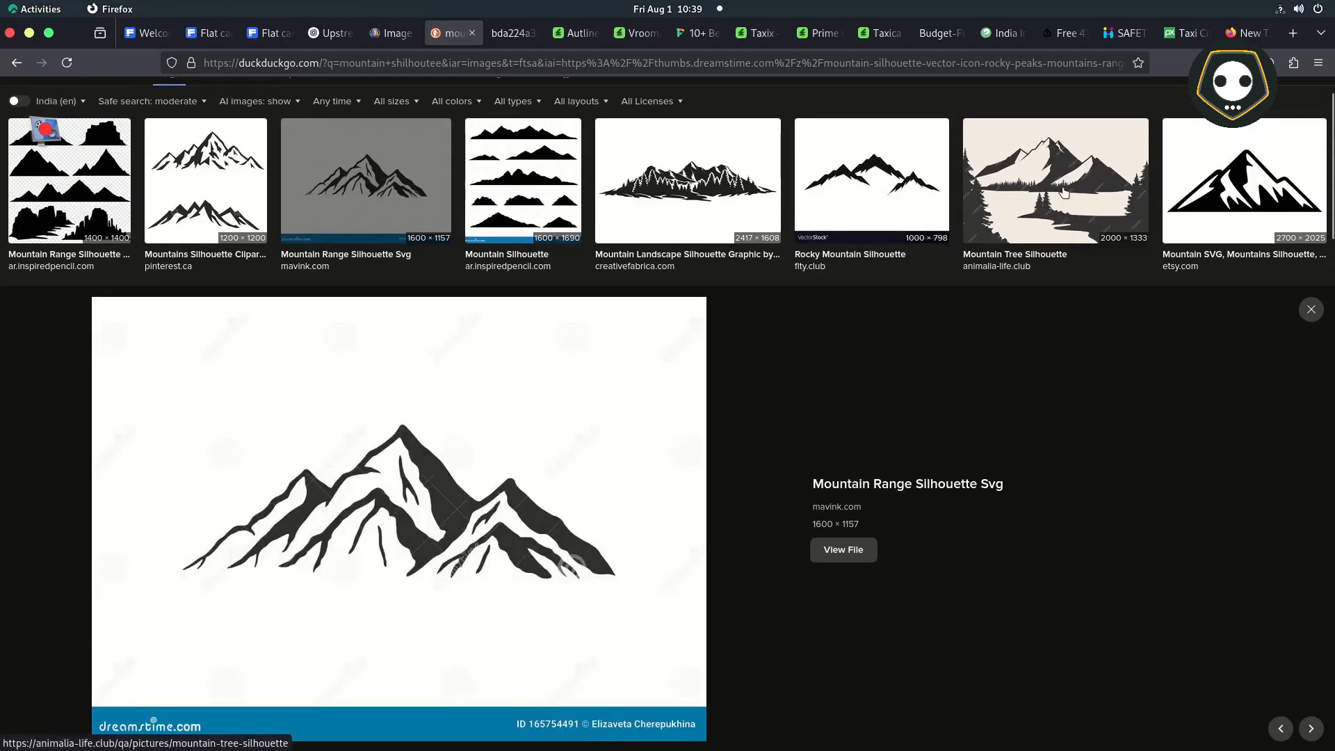
pyautogui.click(1233, 178)
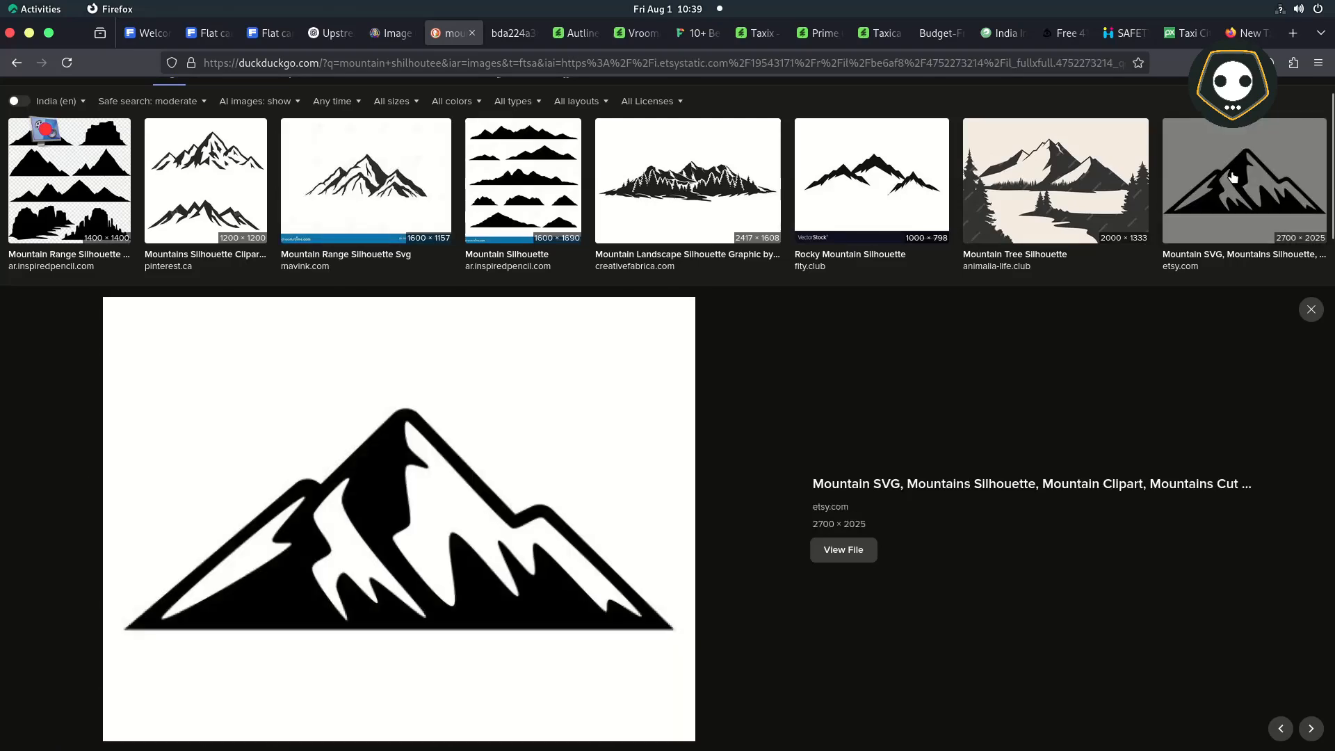
pyautogui.rightClick(370, 478)
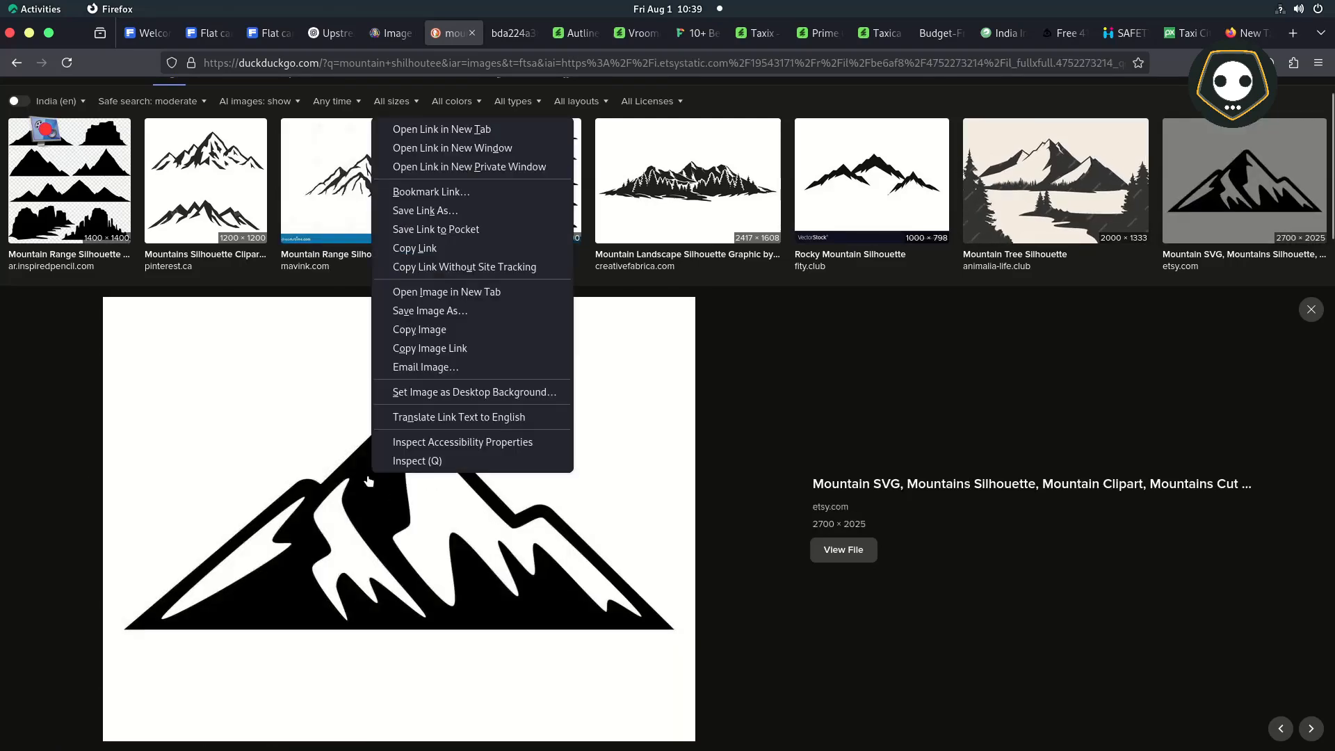
pyautogui.click(418, 332)
# Switch back to Inkscape and paste the copied mountain image onto the empty canvas beside the banner page.
pyautogui.press('super')
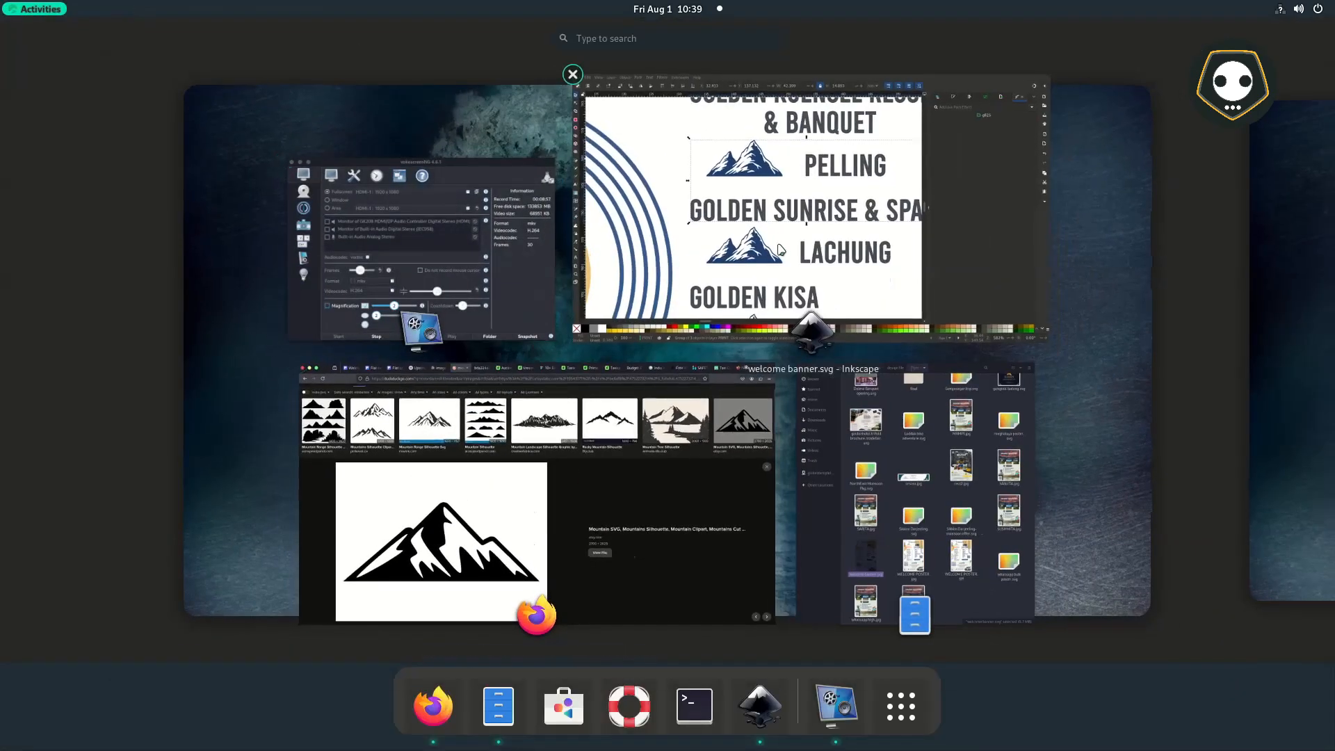
pyautogui.click(716, 247)
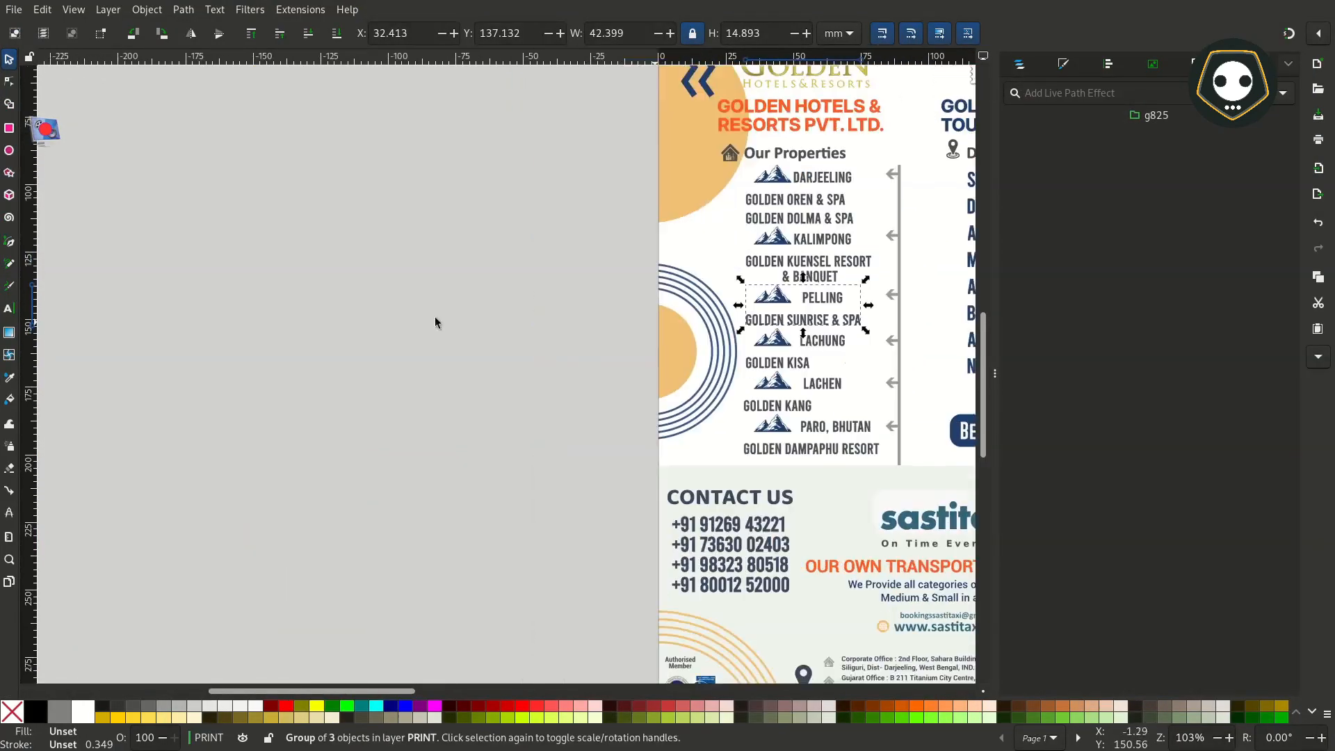
pyautogui.click(379, 302)
pyautogui.rightClick(379, 304)
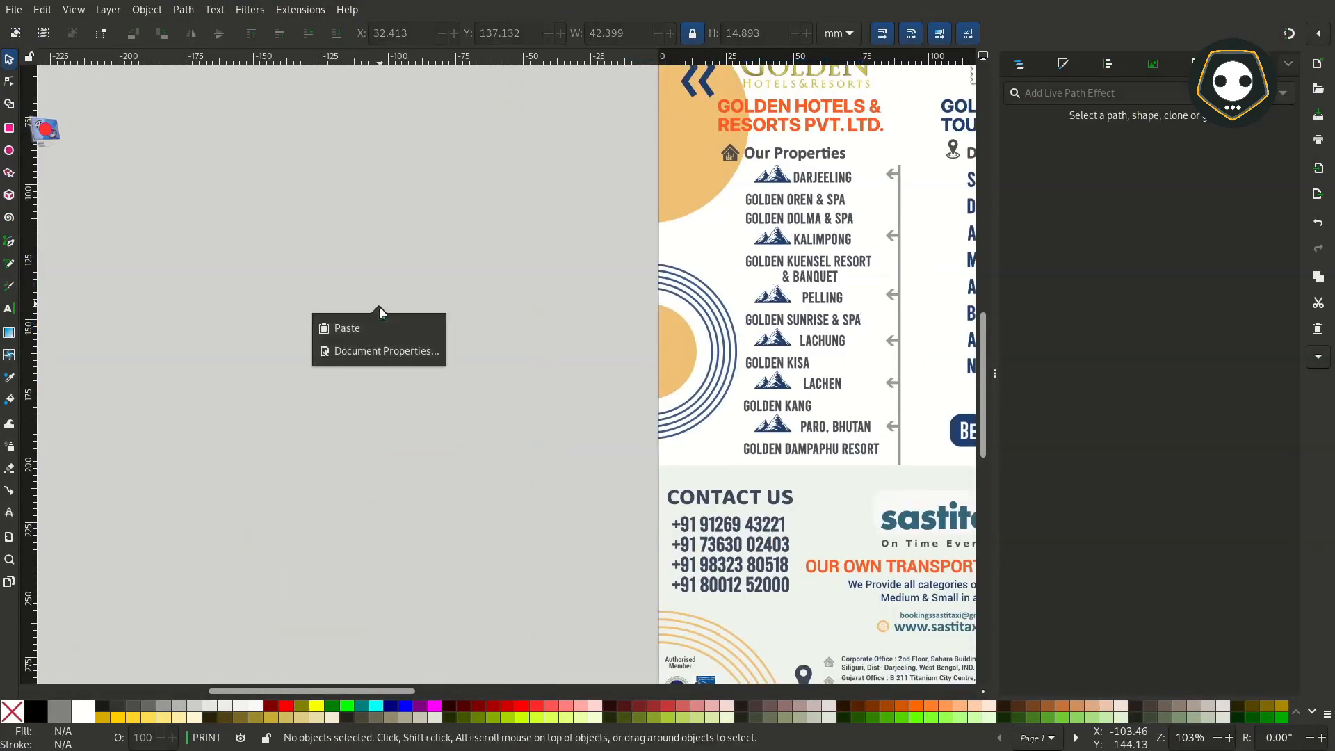
pyautogui.click(340, 324)
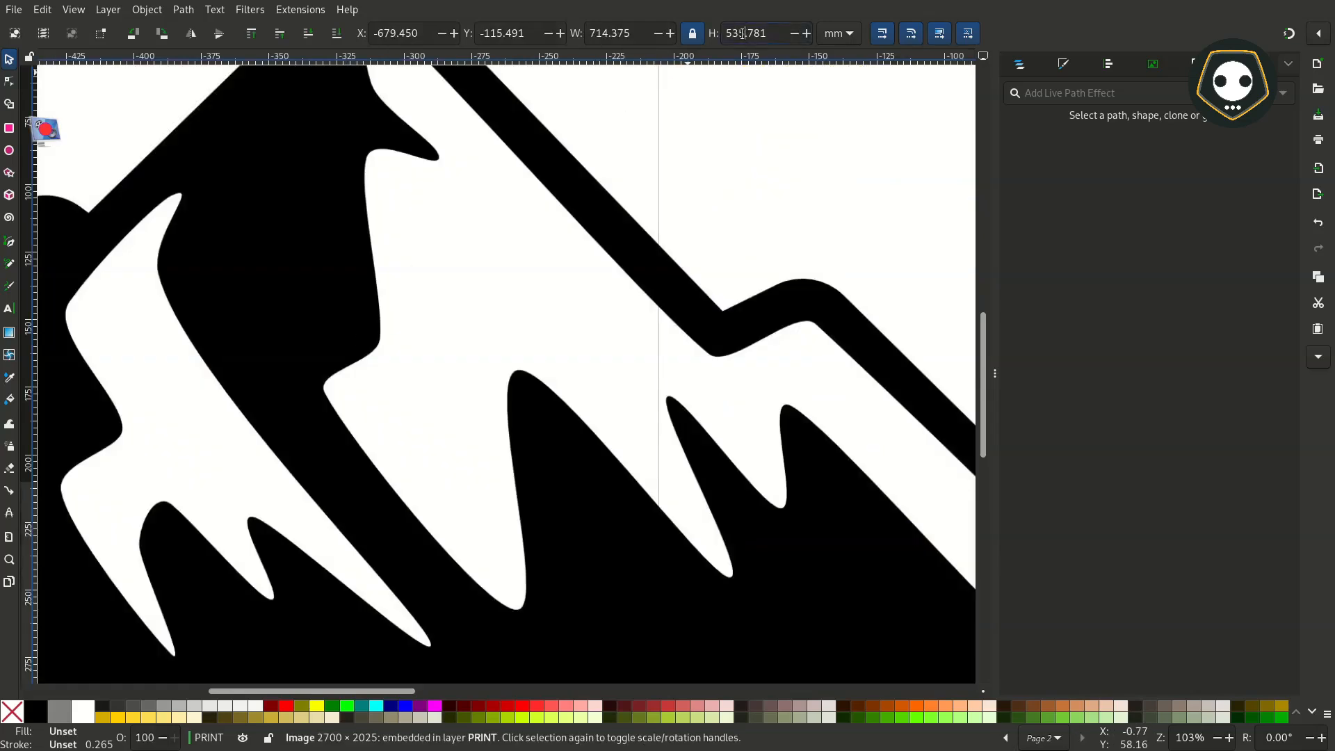
# Resize the mountain image to 20 mm high with proportions locked and paste it onto the blank canvas beside the banner.
pyautogui.tripleClick(742, 34)
pyautogui.write('20')
pyautogui.press('Return')
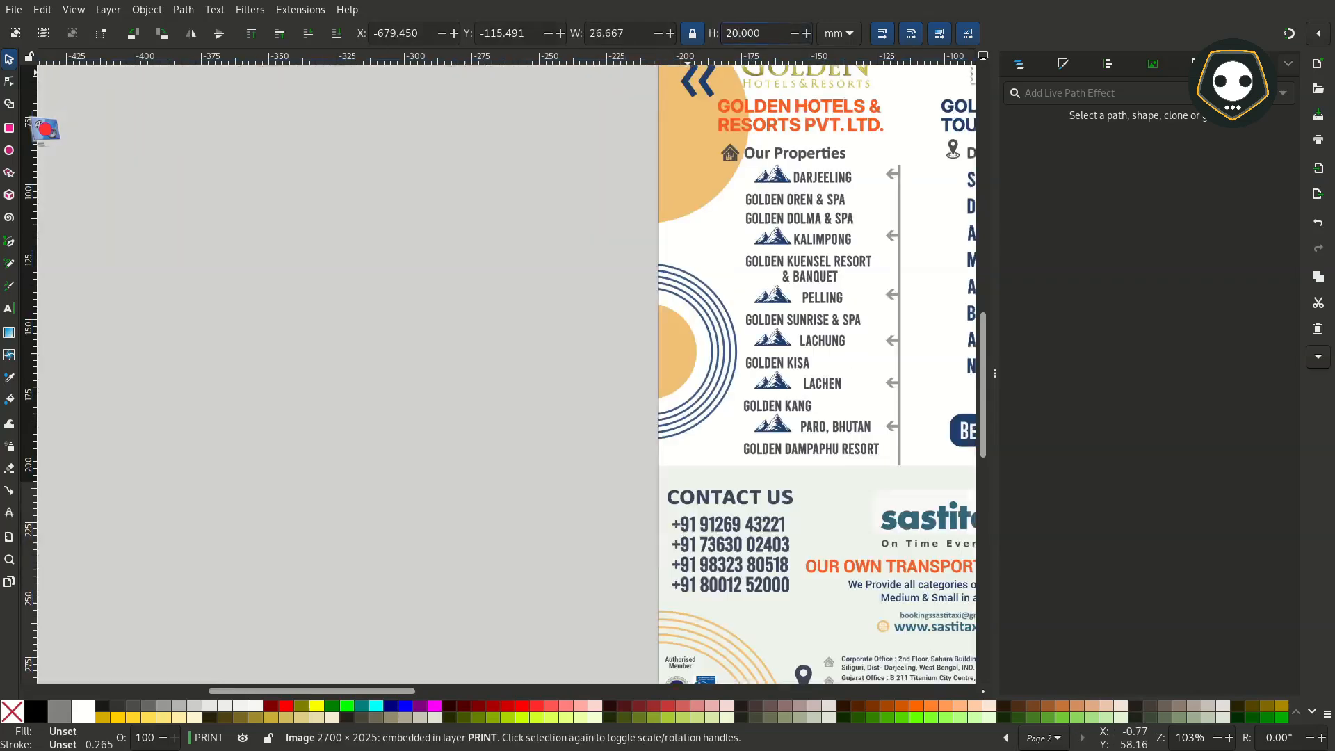
pyautogui.click(331, 283)
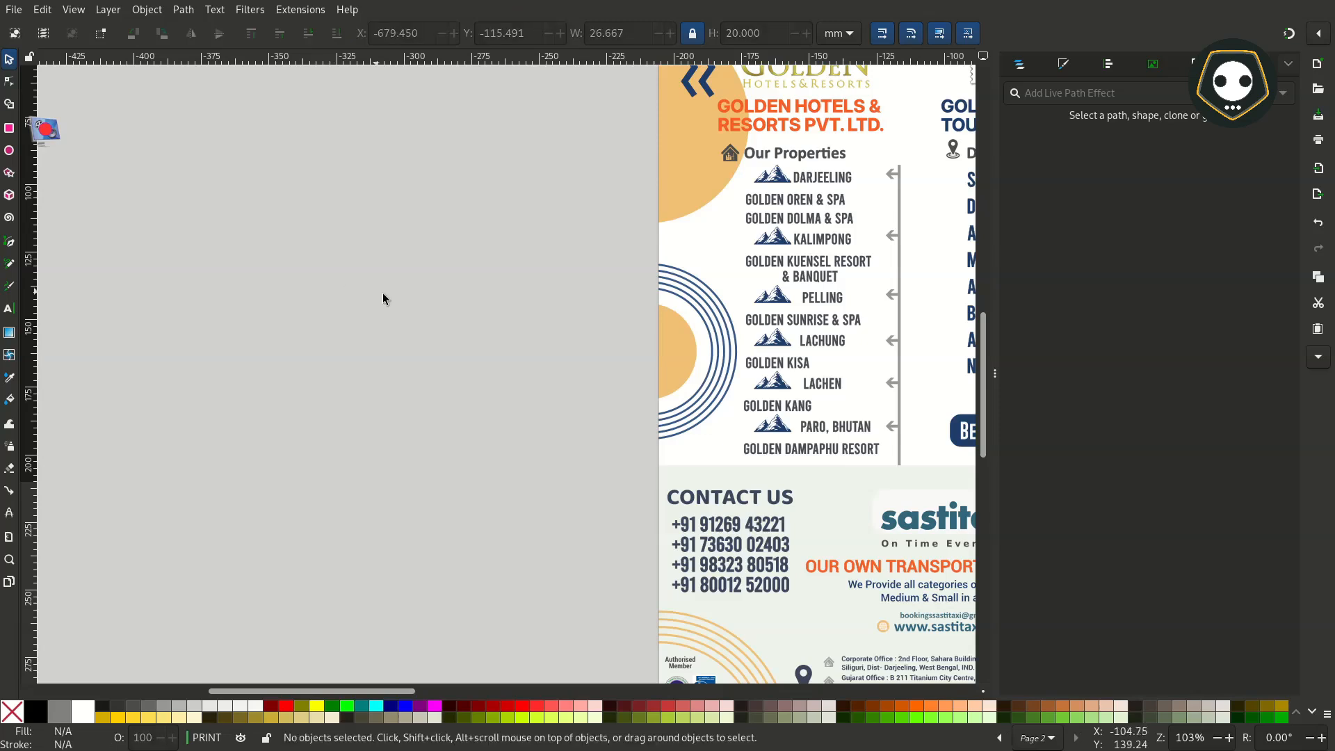
pyautogui.hotkey('ctrl', 'v')
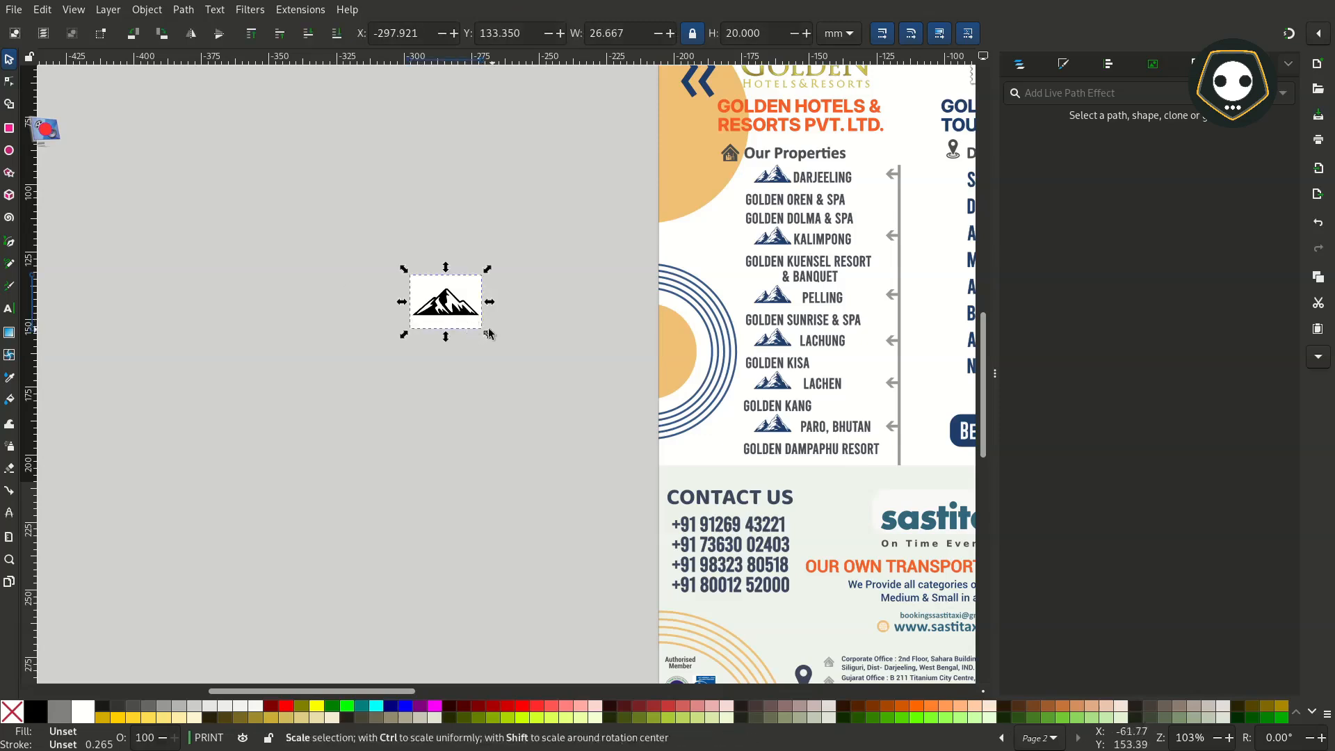
pyautogui.press('+')
pyautogui.press('+')
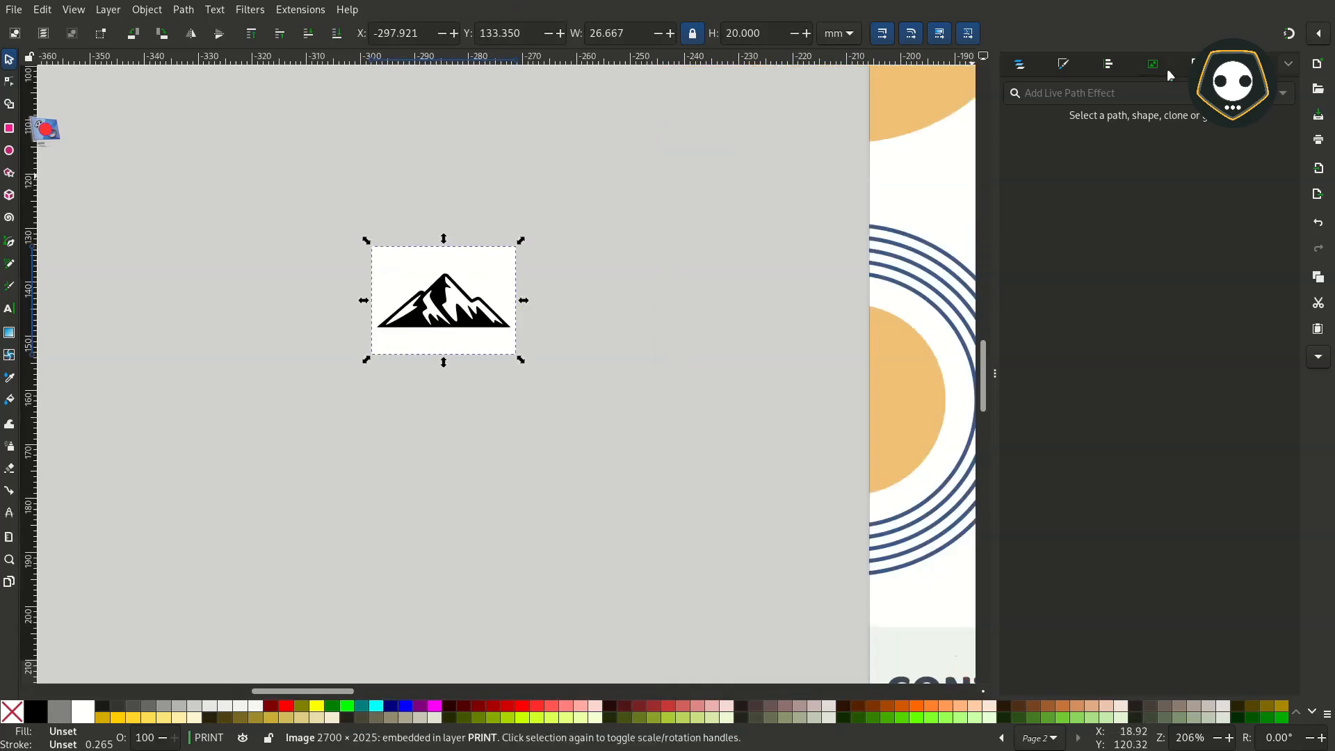
# Trace the mountain image as a single-scan brightness cutoff with threshold 0.450, move the trace aside, and delete the original bitmap.
pyautogui.click(1288, 63)
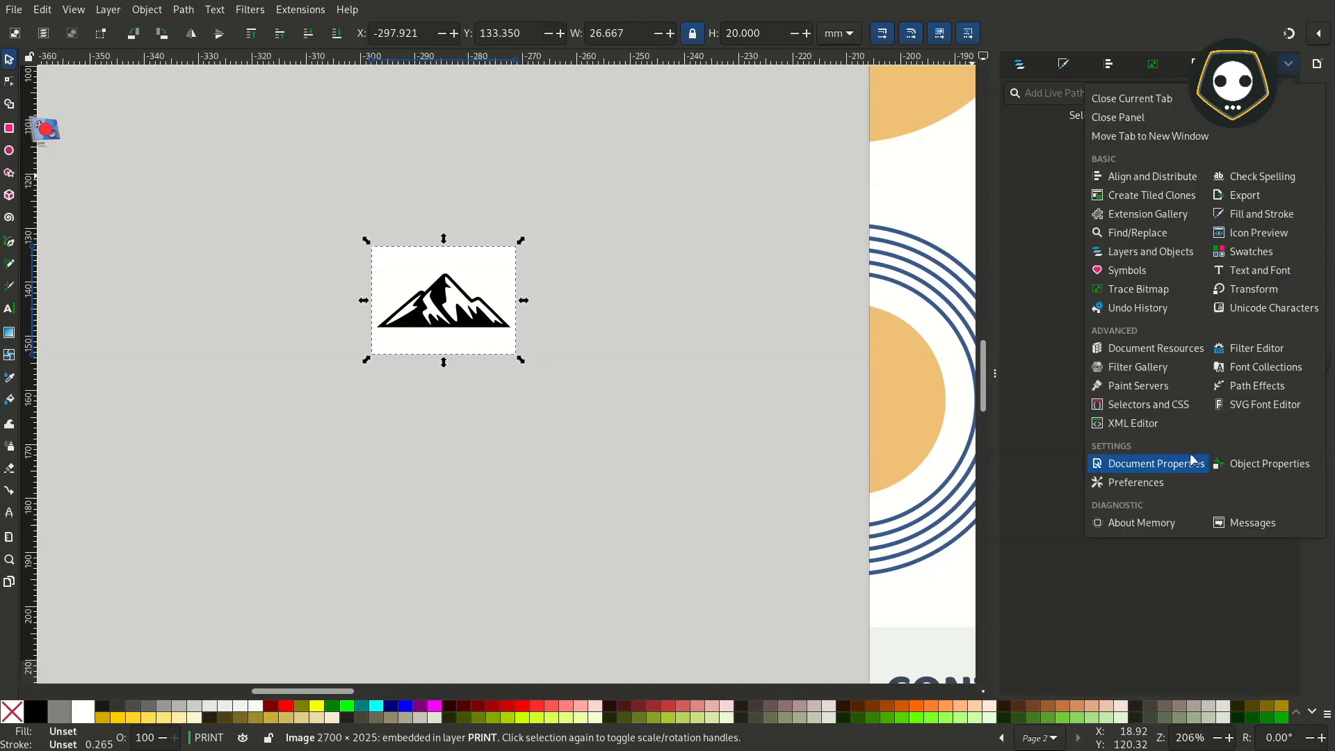
pyautogui.click(1125, 289)
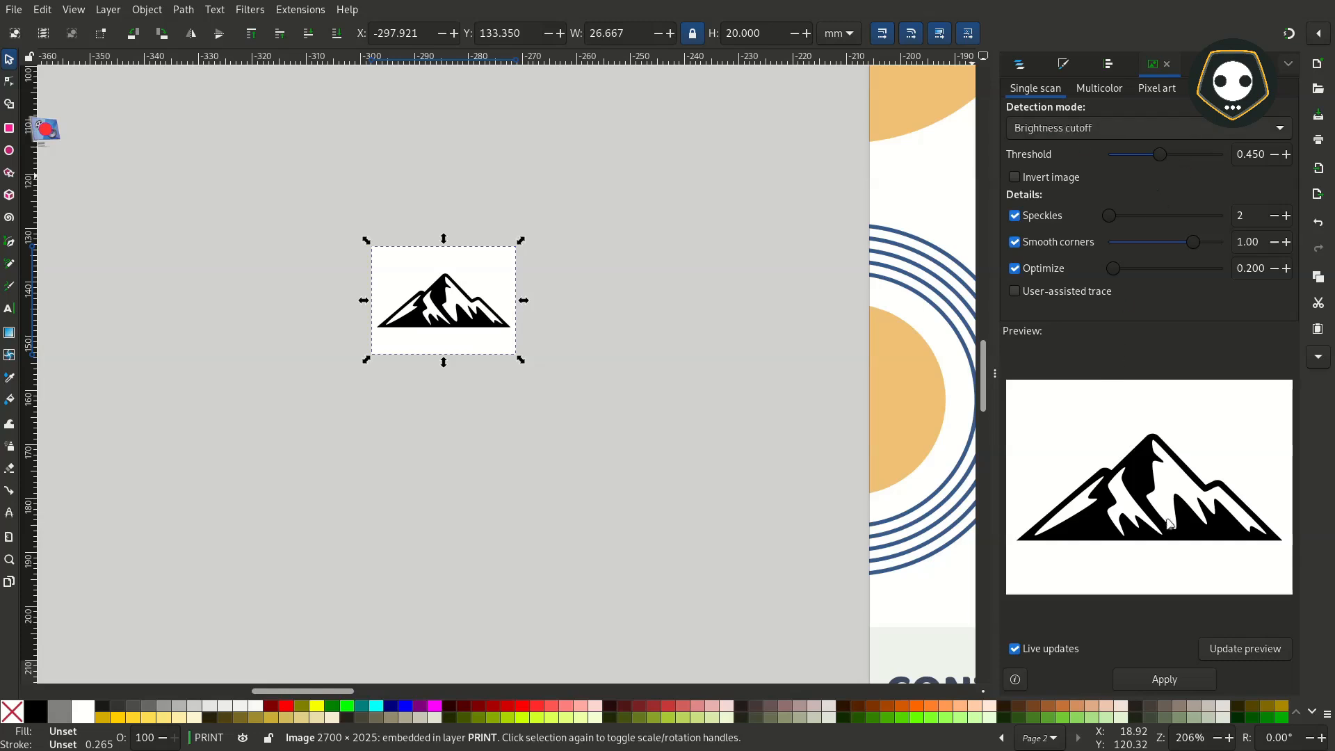
pyautogui.click(1166, 683)
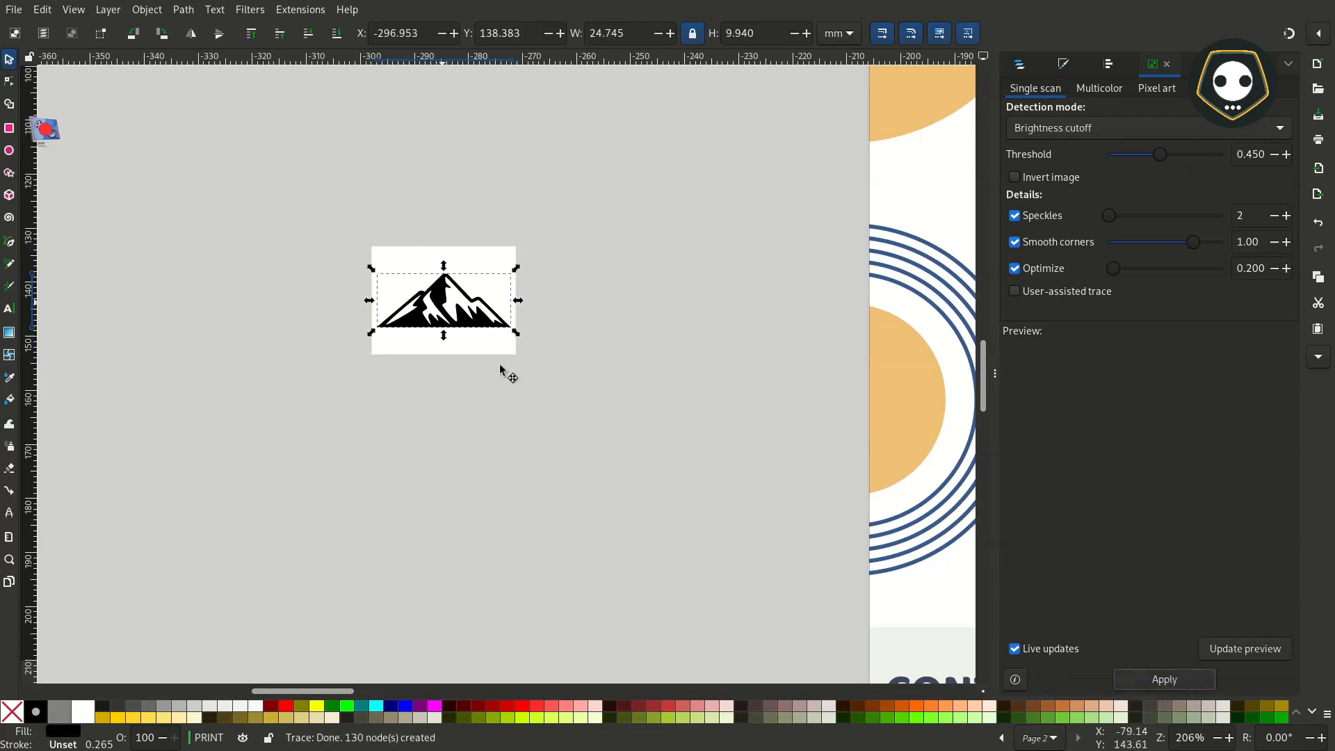
pyautogui.moveTo(425, 270); pyautogui.dragTo(465, 340)
pyautogui.click(454, 302)
pyautogui.press('Delete')
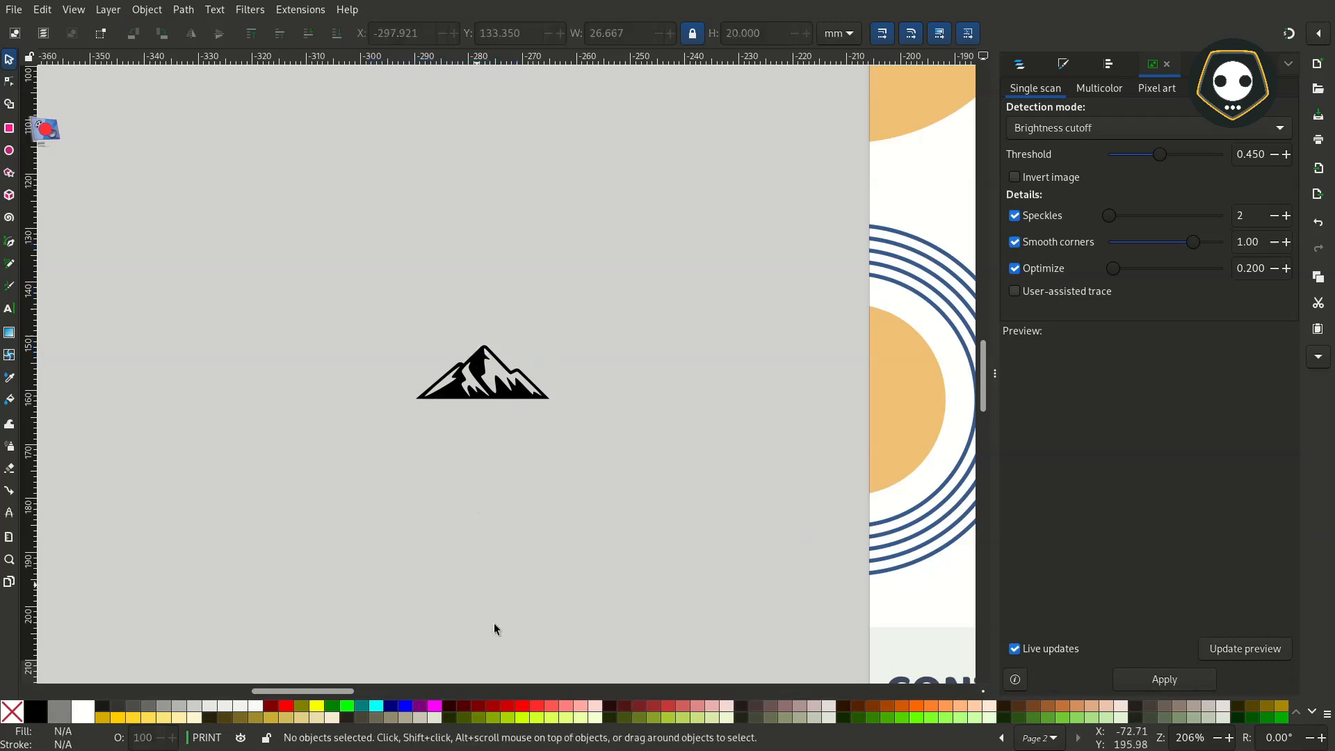
# Fill the traced mountain with dark blue to match the banner's icons, move it toward the page, and delete it.
pyautogui.scroll(-3, 610, 711)
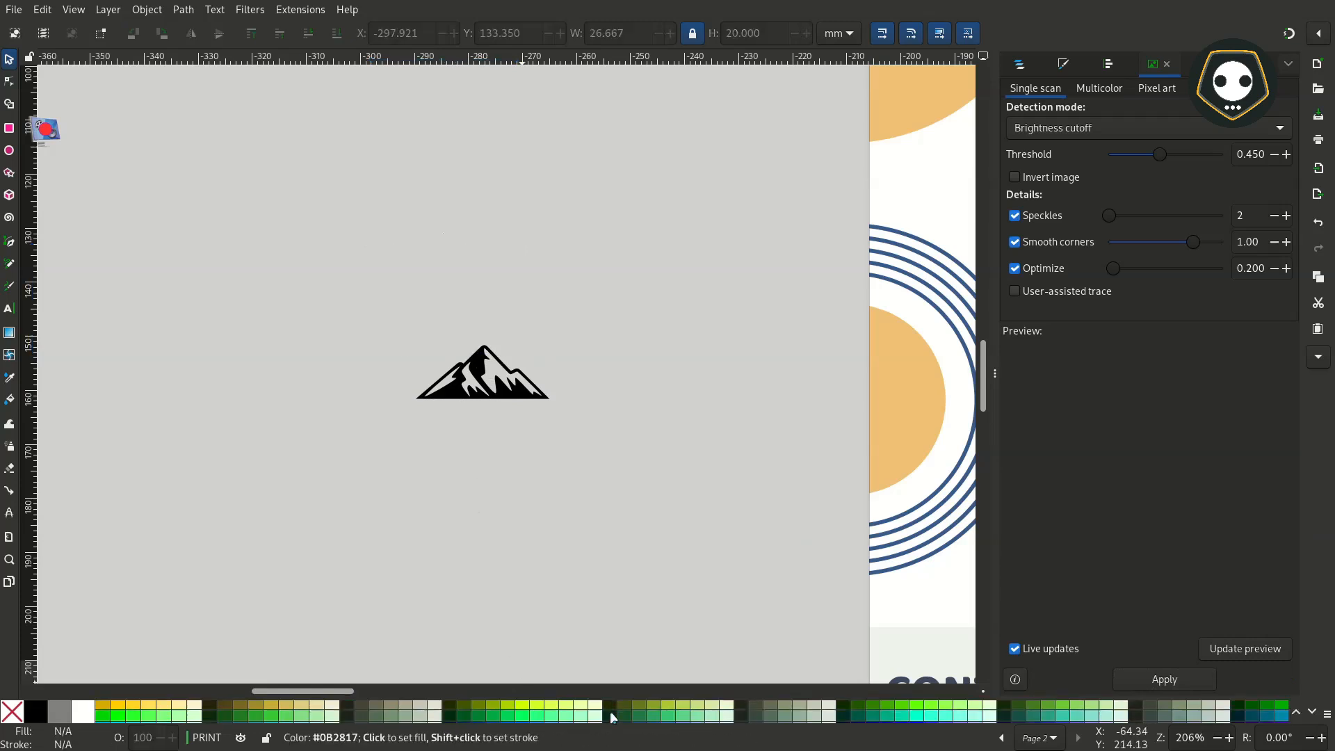
pyautogui.click(483, 384)
pyautogui.click(478, 709)
pyautogui.moveTo(486, 358); pyautogui.dragTo(530, 349)
pyautogui.hscroll(5, 303, 393)
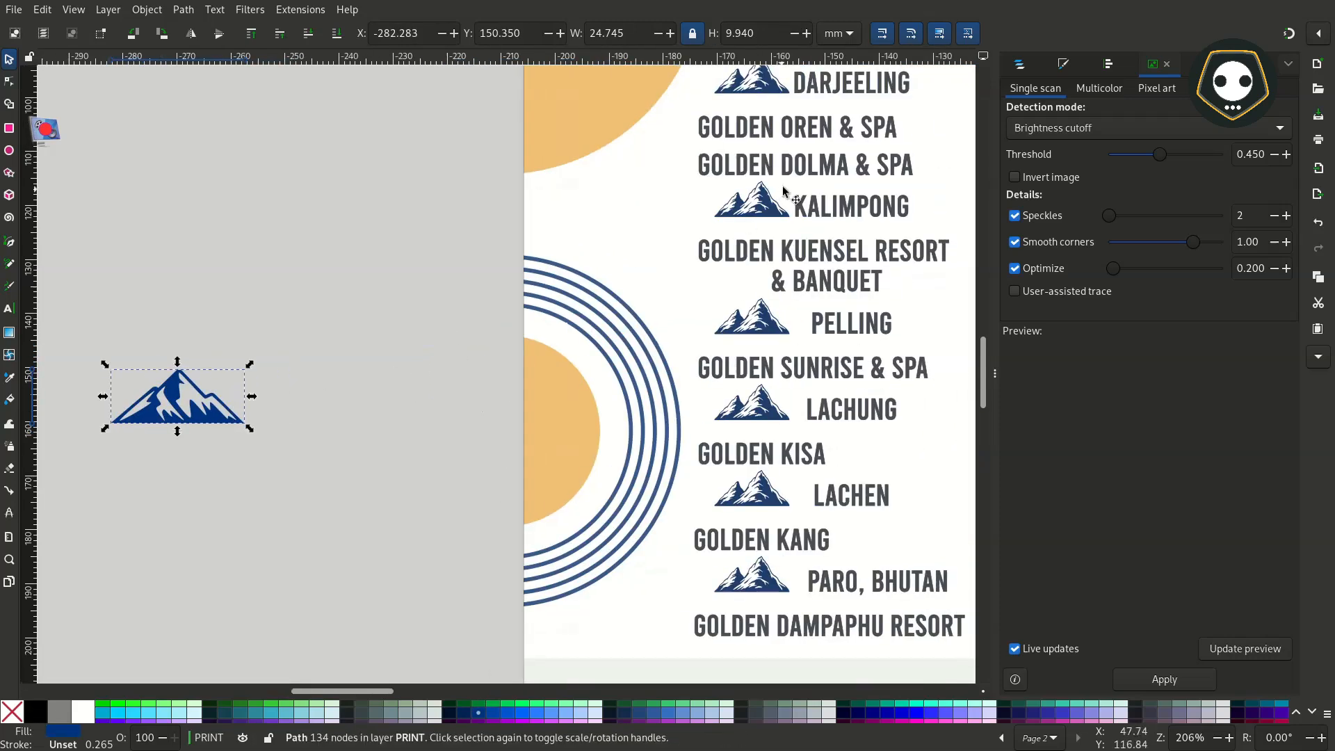
pyautogui.moveTo(186, 406); pyautogui.dragTo(357, 338)
pyautogui.press('Delete')
# Select the WhatsApp QR code beside the destination list to examine it.
pyautogui.scroll(-8, 564, 209)
pyautogui.hscroll(15, 564, 208)
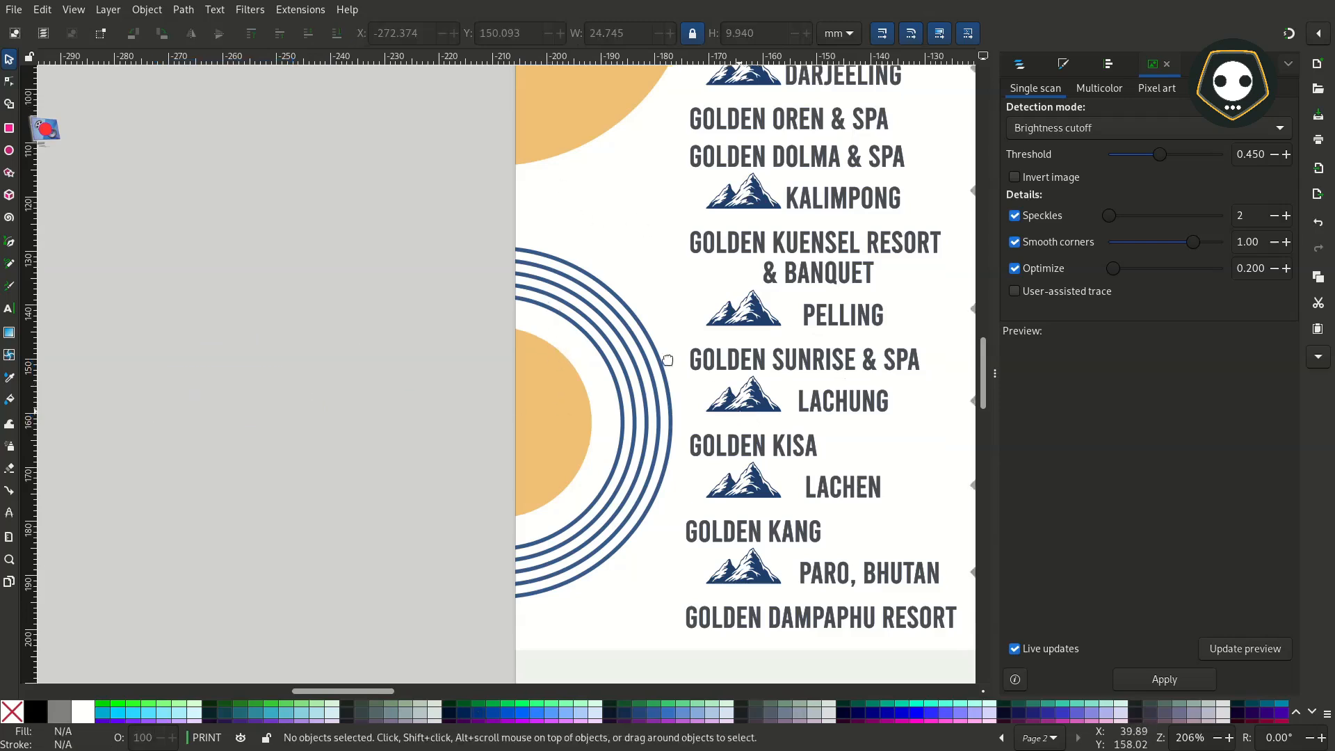
pyautogui.scroll(-4, 546, 384)
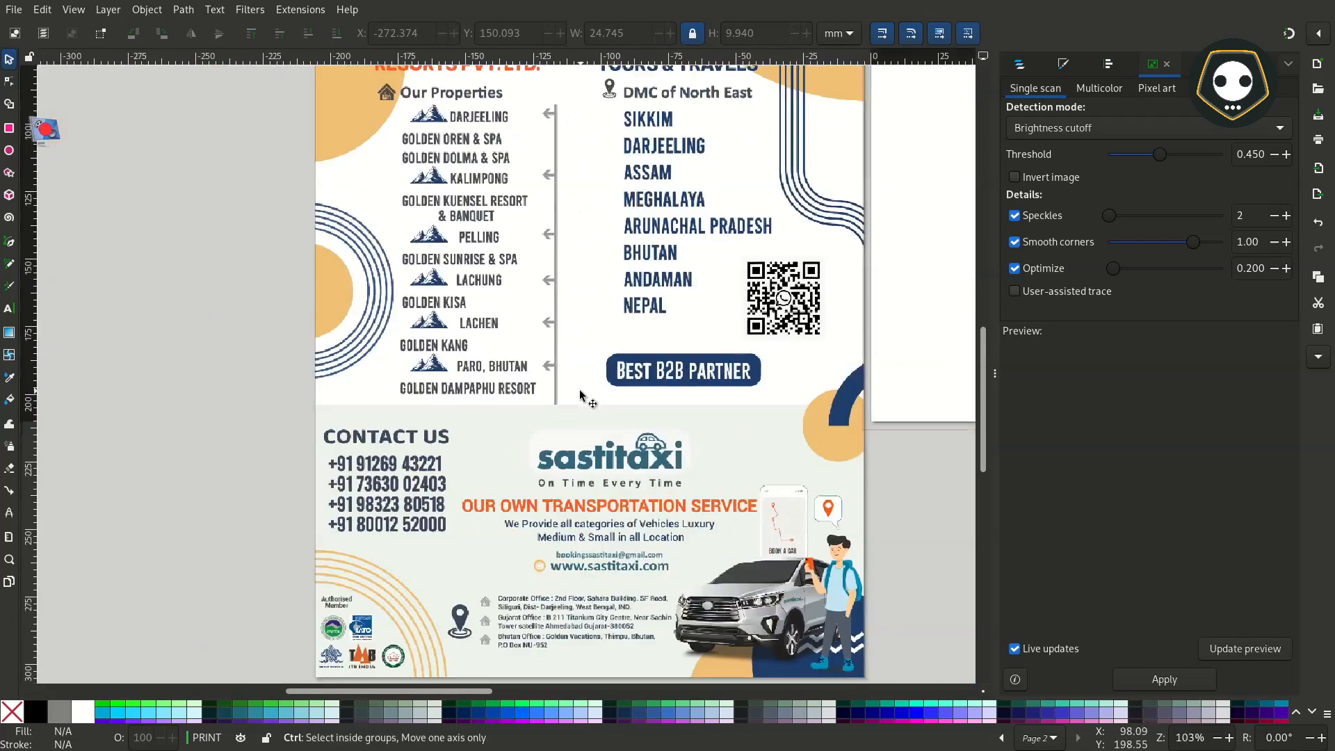
pyautogui.scroll(5, 748, 332)
pyautogui.click(748, 332)
pyautogui.moveTo(748, 333)
pyautogui.mouseDown()
pyautogui.moveTo(709, 336)
pyautogui.moveTo(748, 332)
pyautogui.mouseUp()
pyautogui.scroll(-4, 727, 342)
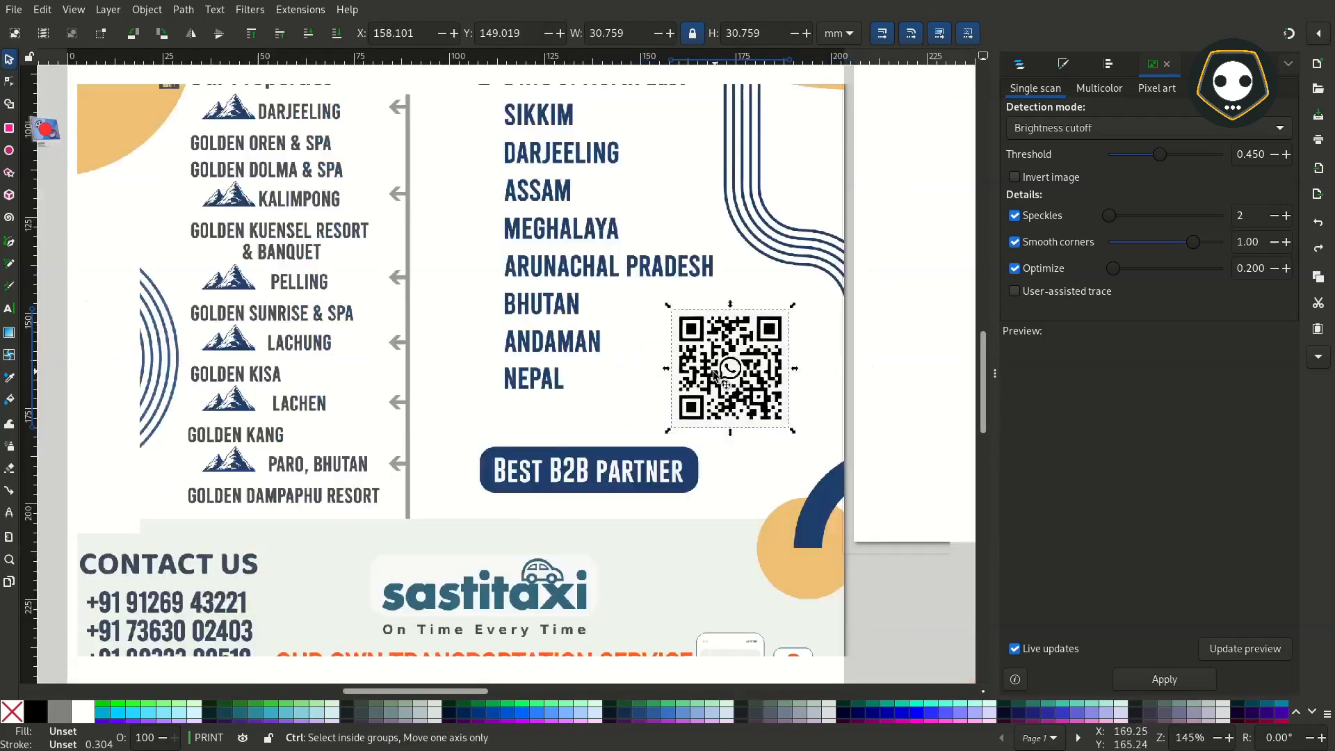
# Select the top middle dot of the three-by-three dot grid near the Golden Vacations logo to examine the pattern.
pyautogui.scroll(1, 758, 285)
pyautogui.scroll(2, 758, 285)
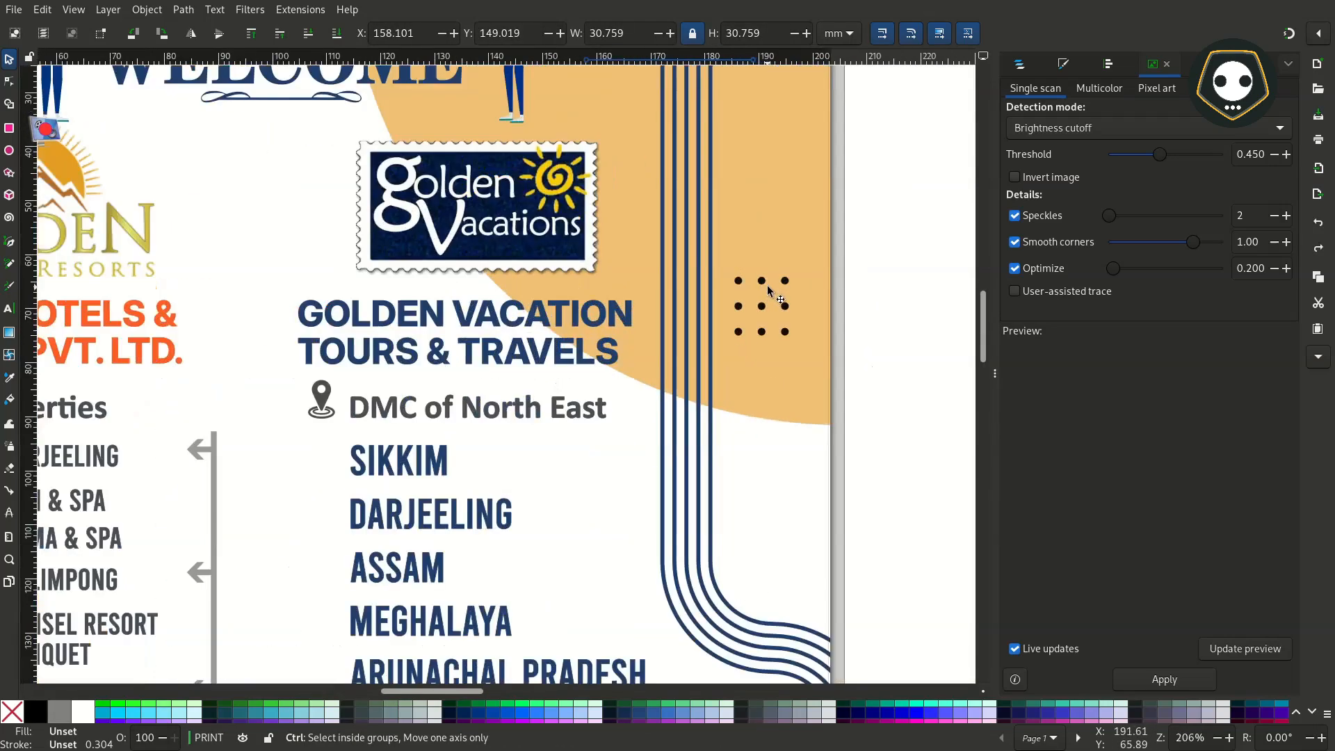
pyautogui.keyDown('ctrl'); pyautogui.click(763, 281); pyautogui.keyUp('ctrl')
pyautogui.hscroll(3, 800, 301)
pyautogui.scroll(3, 697, 305)
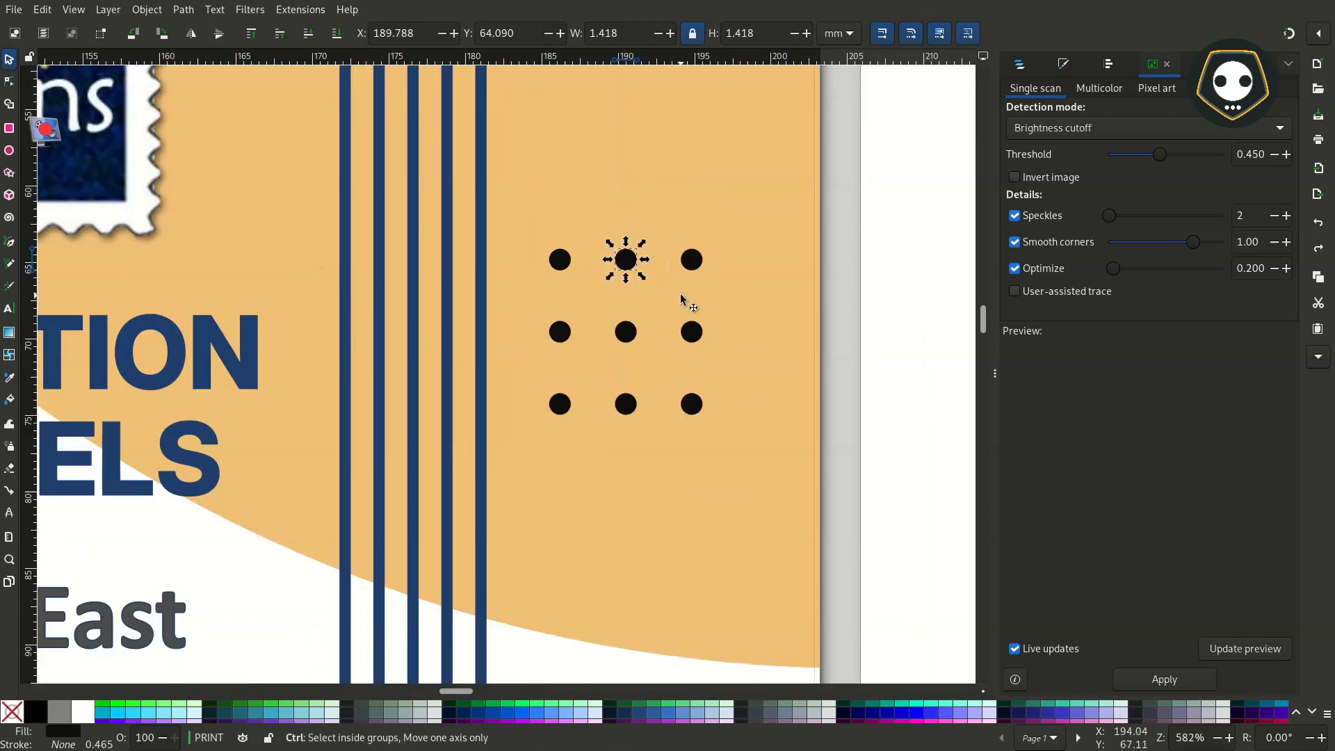
pyautogui.scroll(-2, 686, 298)
pyautogui.moveTo(721, 322); pyautogui.dragTo(858, 353)
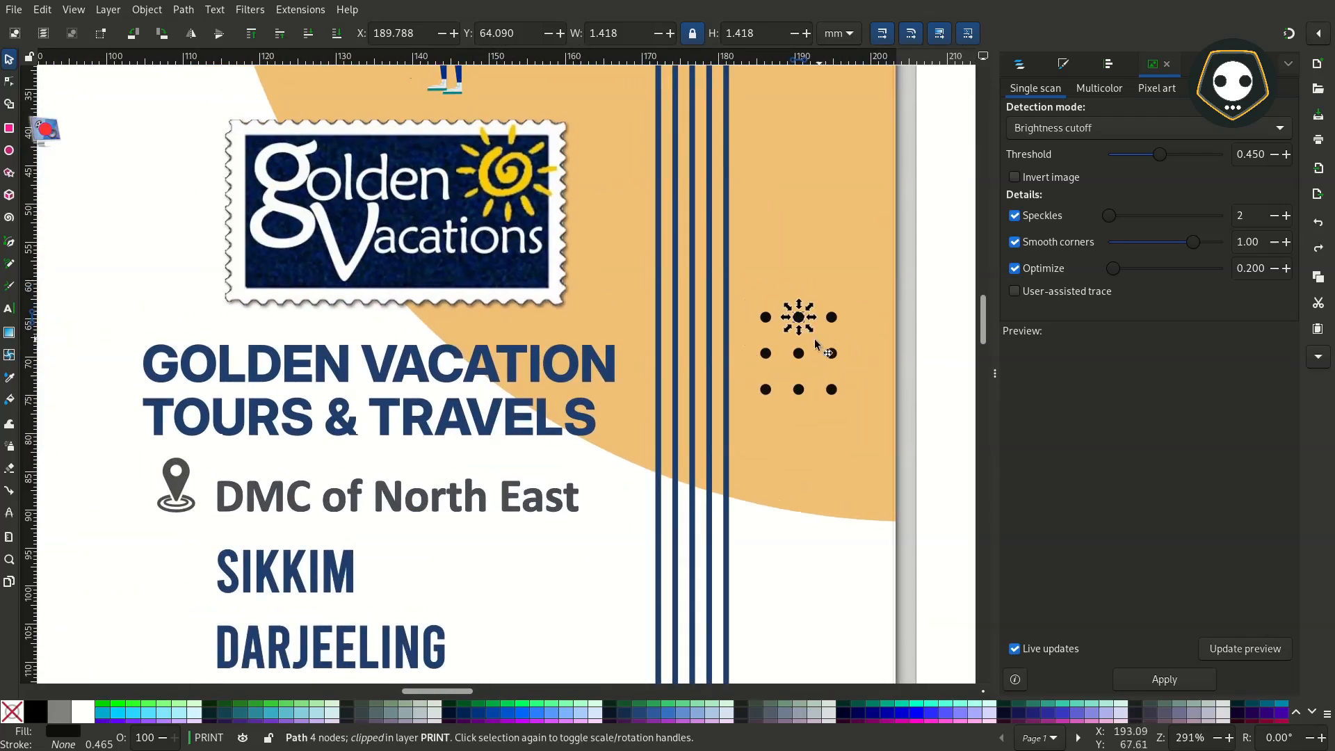
pyautogui.scroll(-2, 783, 373)
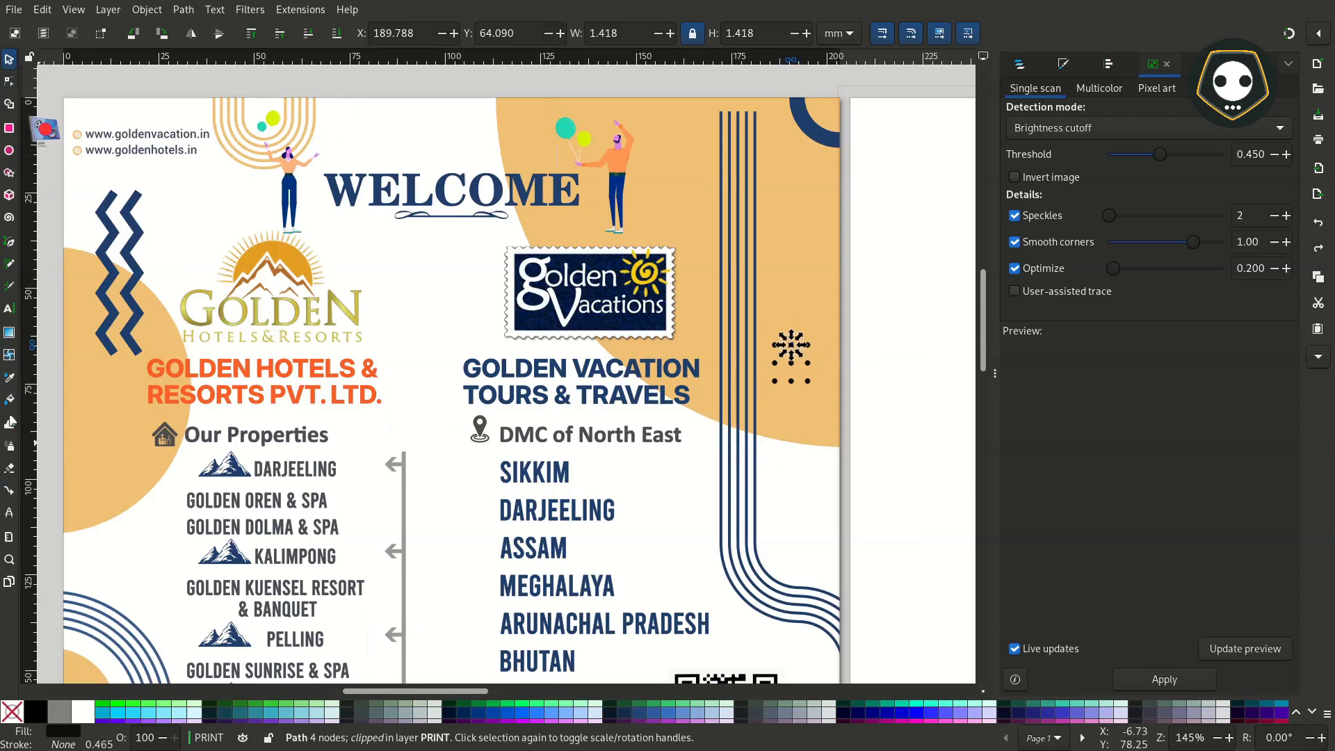
# Draw a small dark blue circle about 1.9 mm in diameter below the orange shape with the dot grid.
pyautogui.click(11, 153)
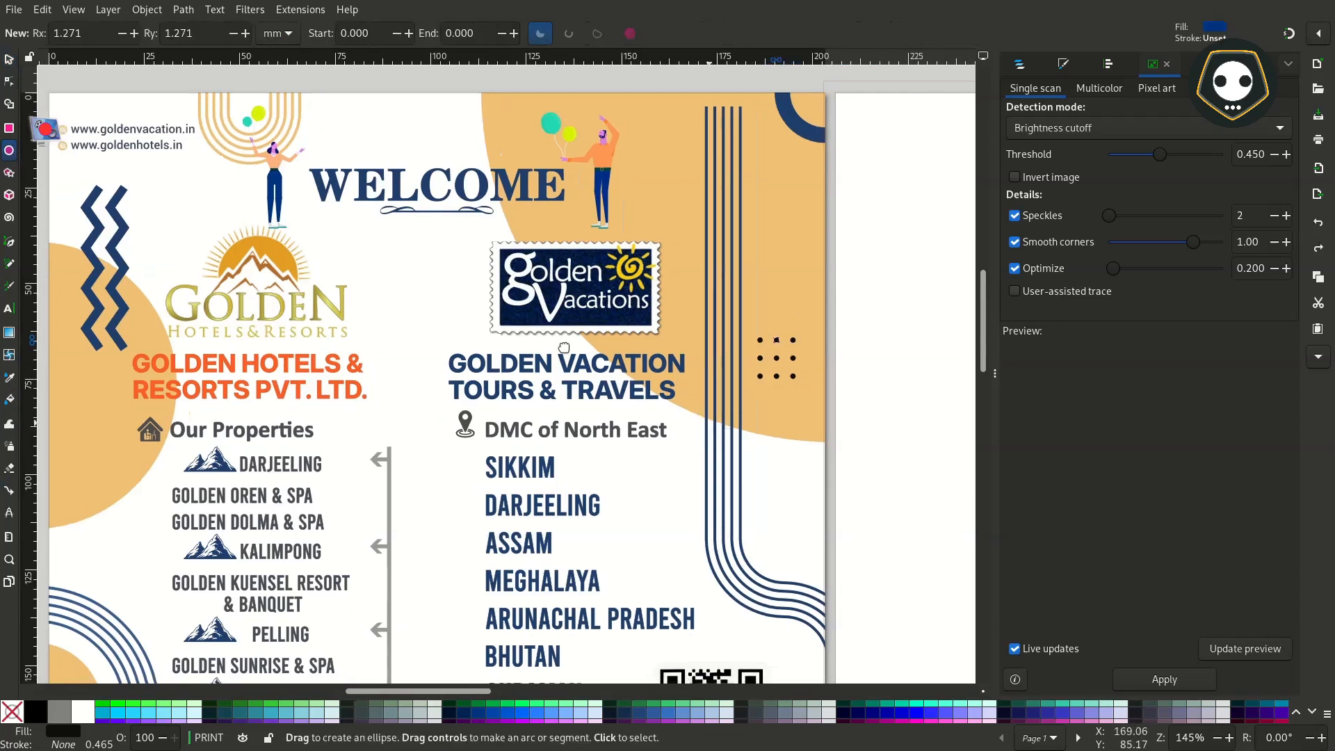
pyautogui.scroll(3, 613, 395)
pyautogui.moveTo(612, 395); pyautogui.dragTo(636, 413)
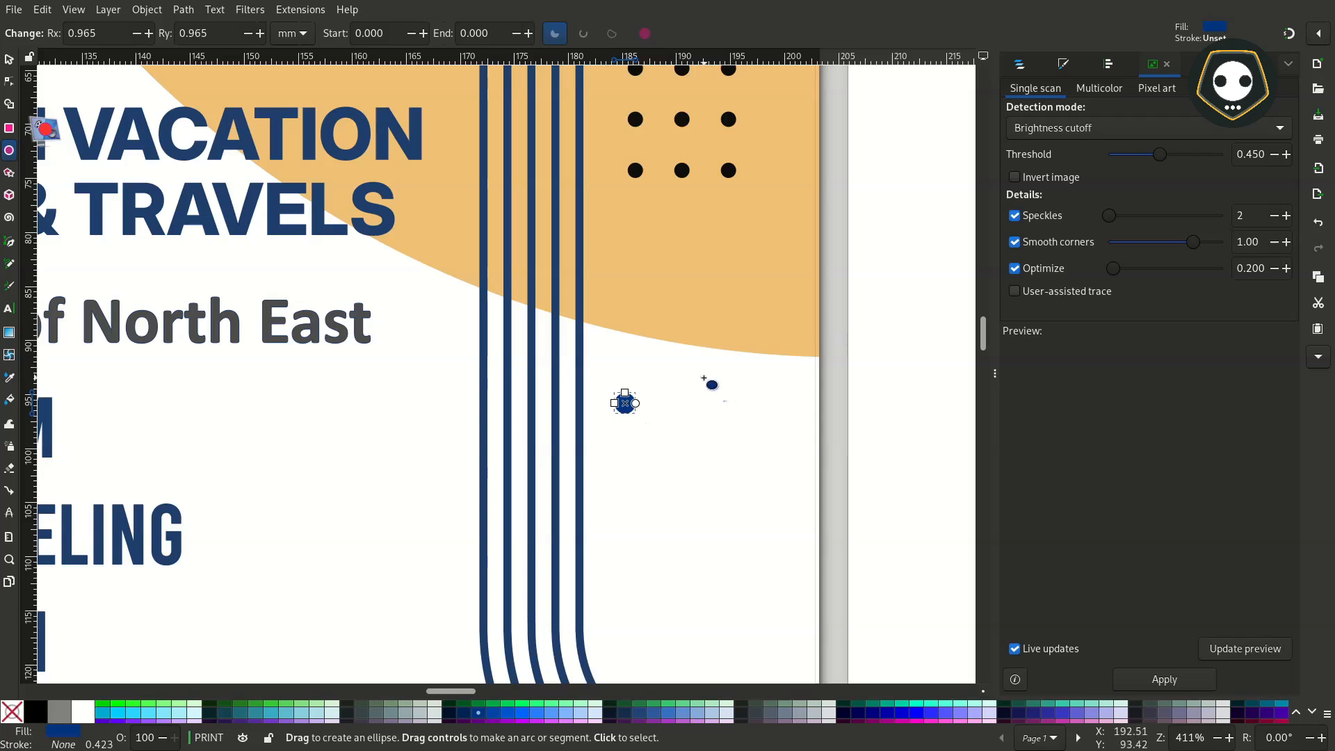
pyautogui.press('s')
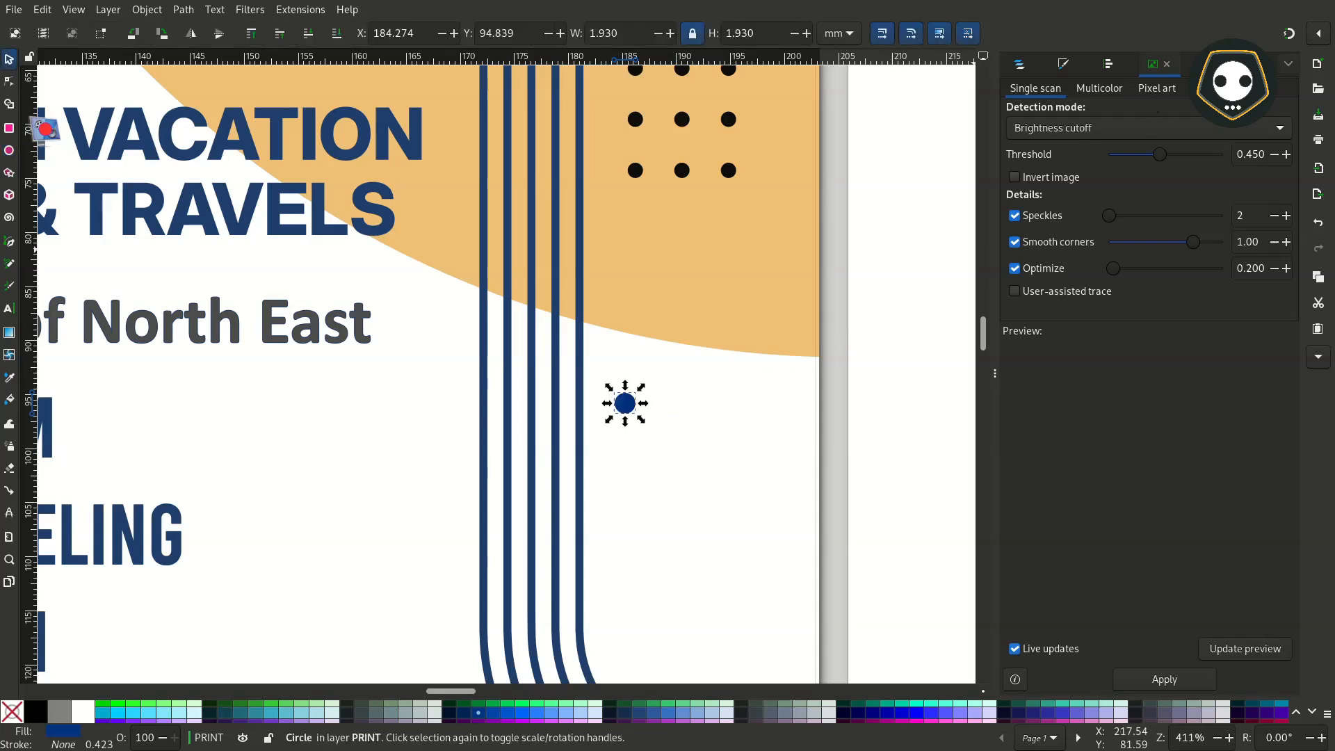
# Apply the Tiling path effect to the blue circle with a 10 px horizontal gap and a 5 px vertical gap.
pyautogui.hotkey('ctrl', 'shift', 'y')
pyautogui.click(1290, 64)
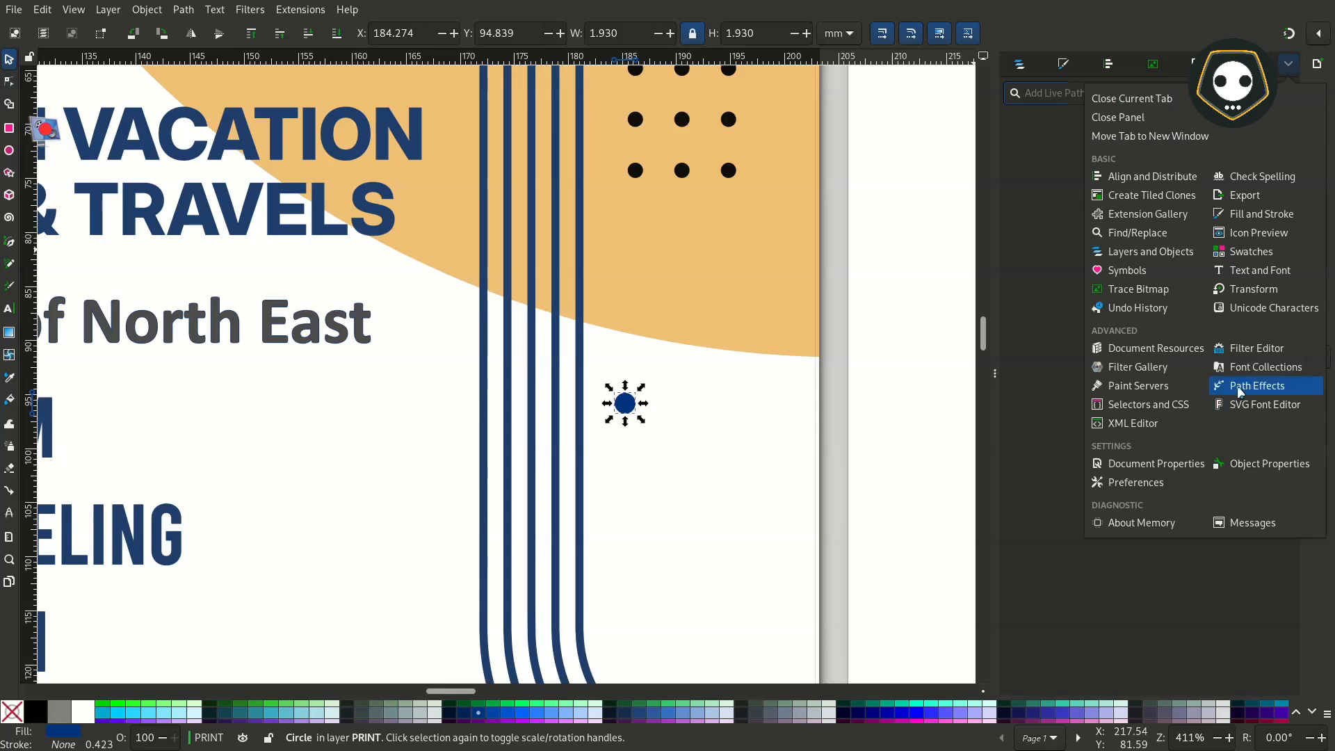
pyautogui.click(1278, 75)
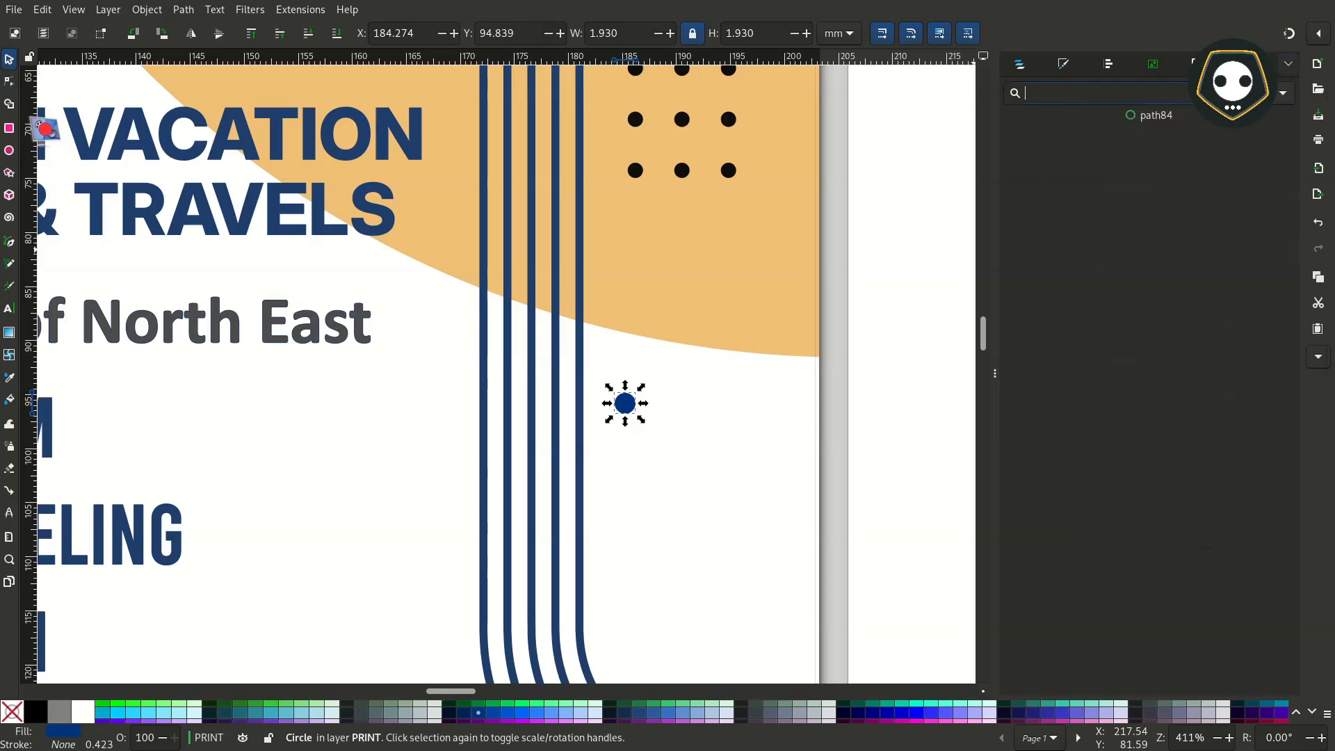
pyautogui.click(1282, 92)
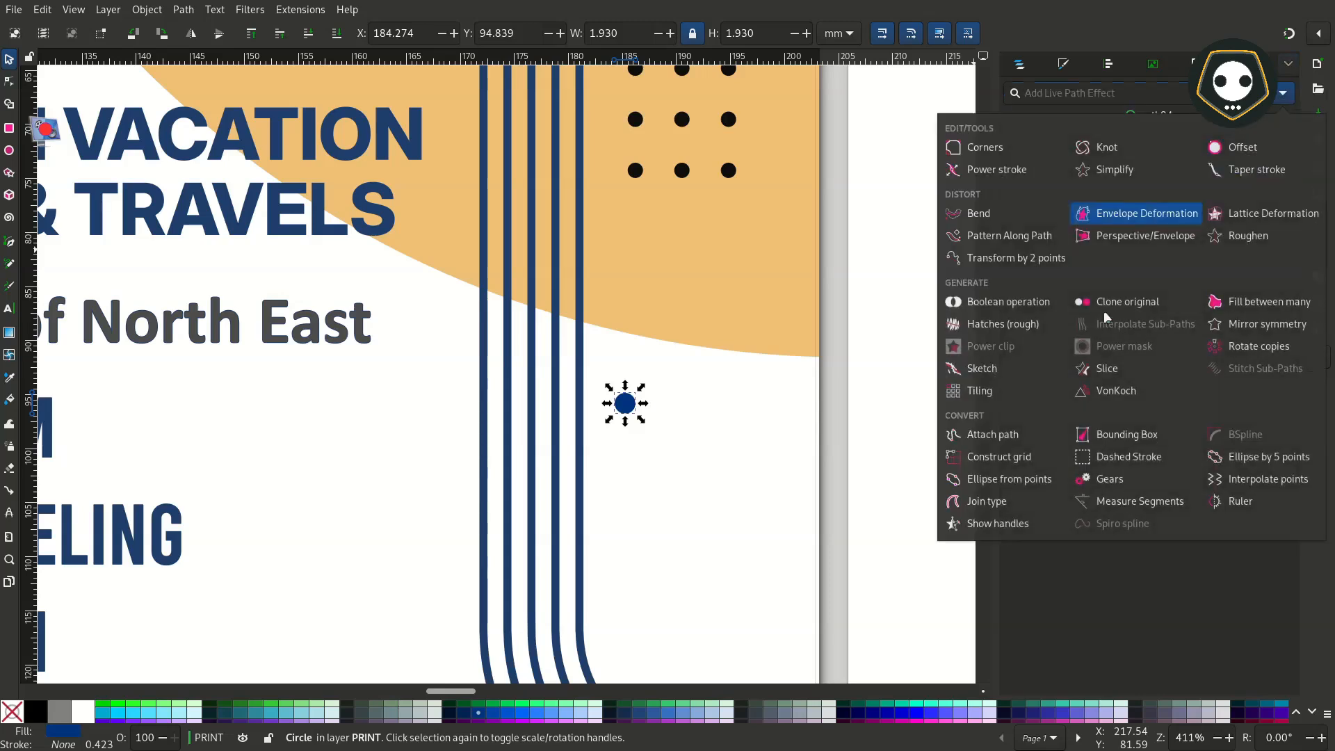
pyautogui.click(973, 391)
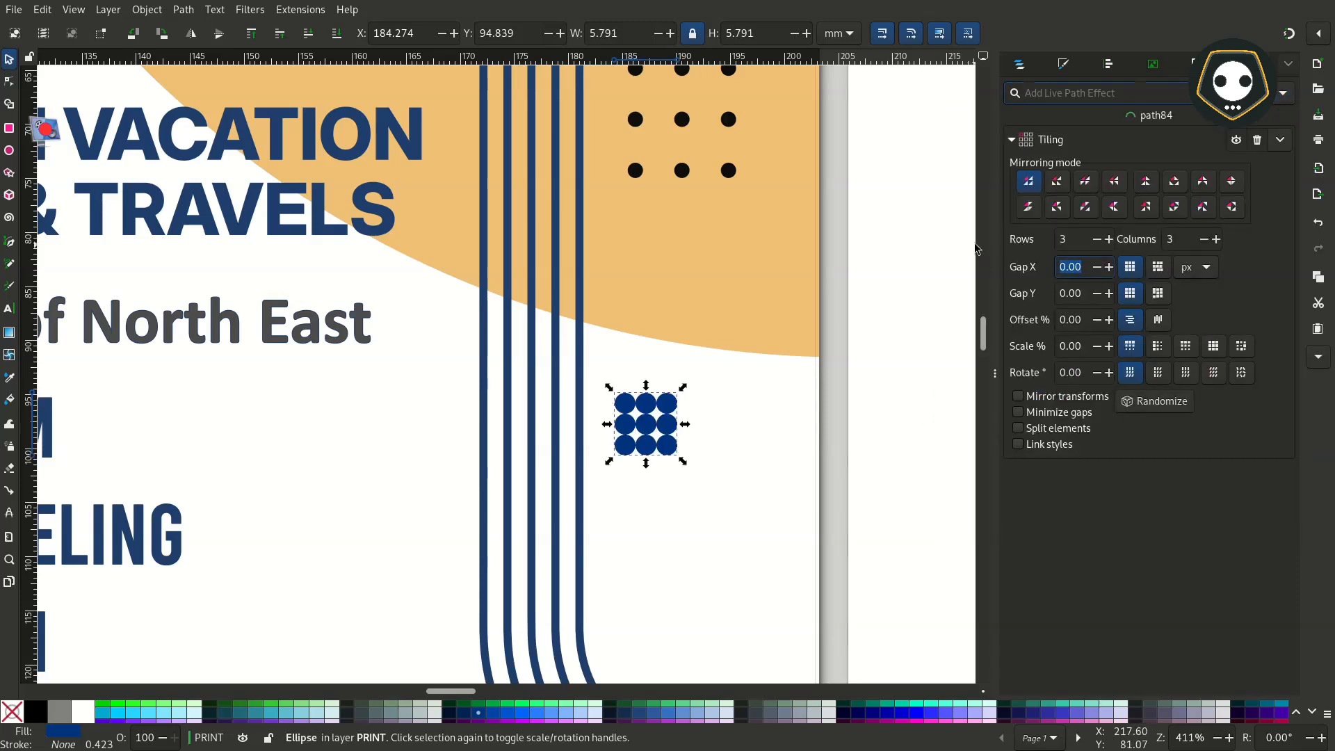
pyautogui.press('Return')
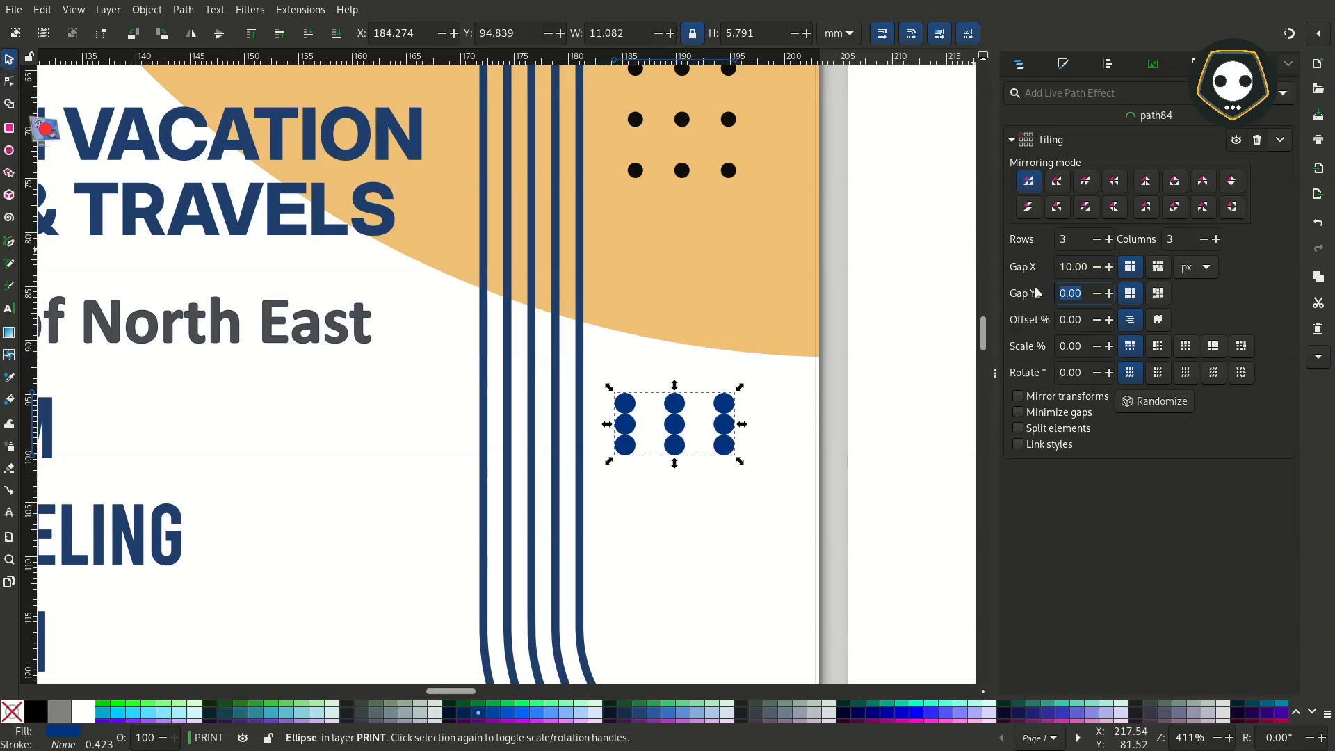
pyautogui.press('Return')
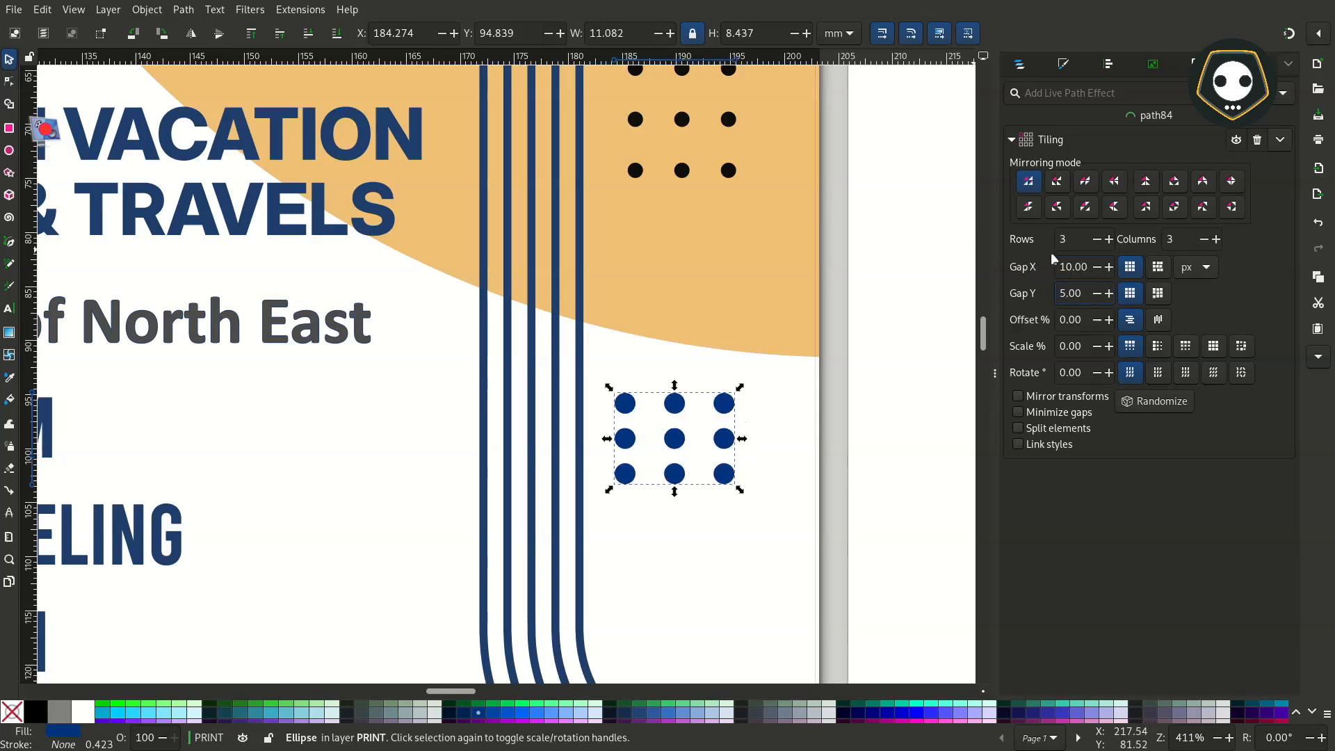
# Increase the number of rows in the blue dot tiling and delete the tiled dots.
pyautogui.keyDown('ctrl'); pyautogui.scroll(-2, 725, 463); pyautogui.keyUp('ctrl')
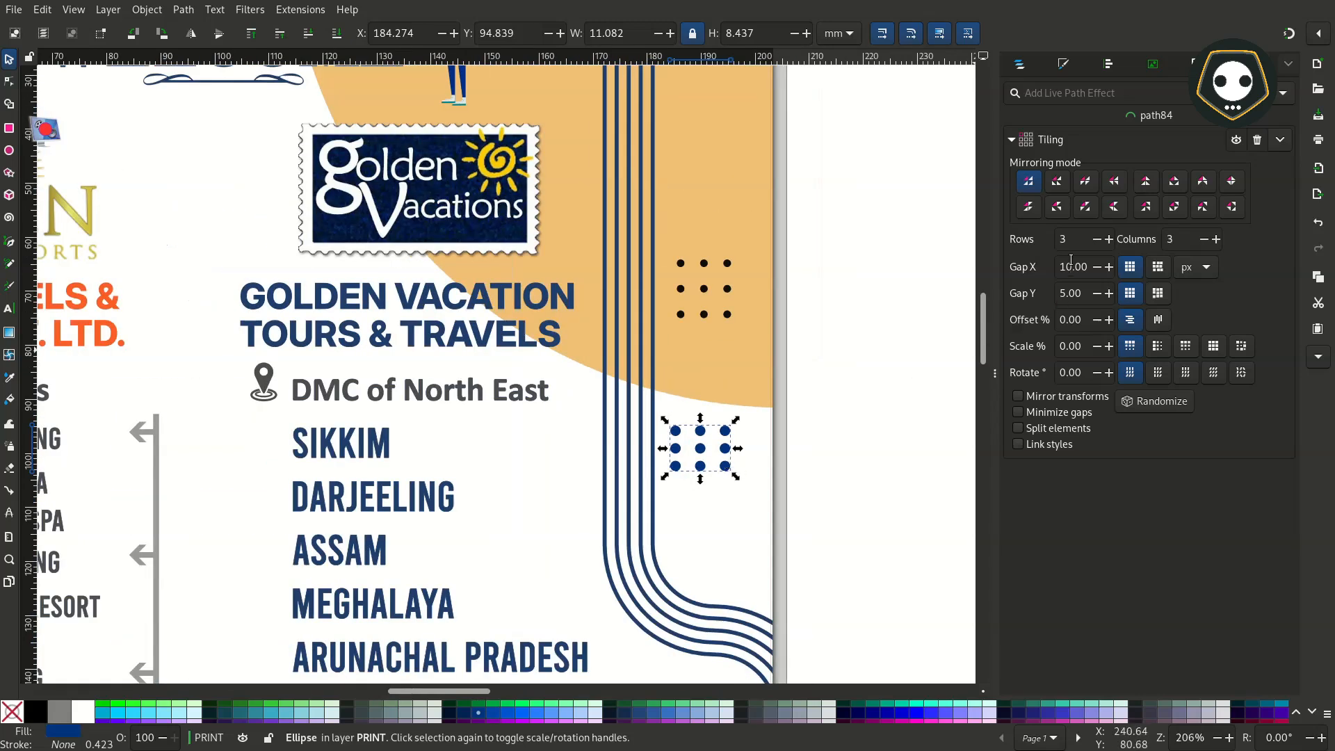
pyautogui.click(1109, 239)
pyautogui.press('Delete')
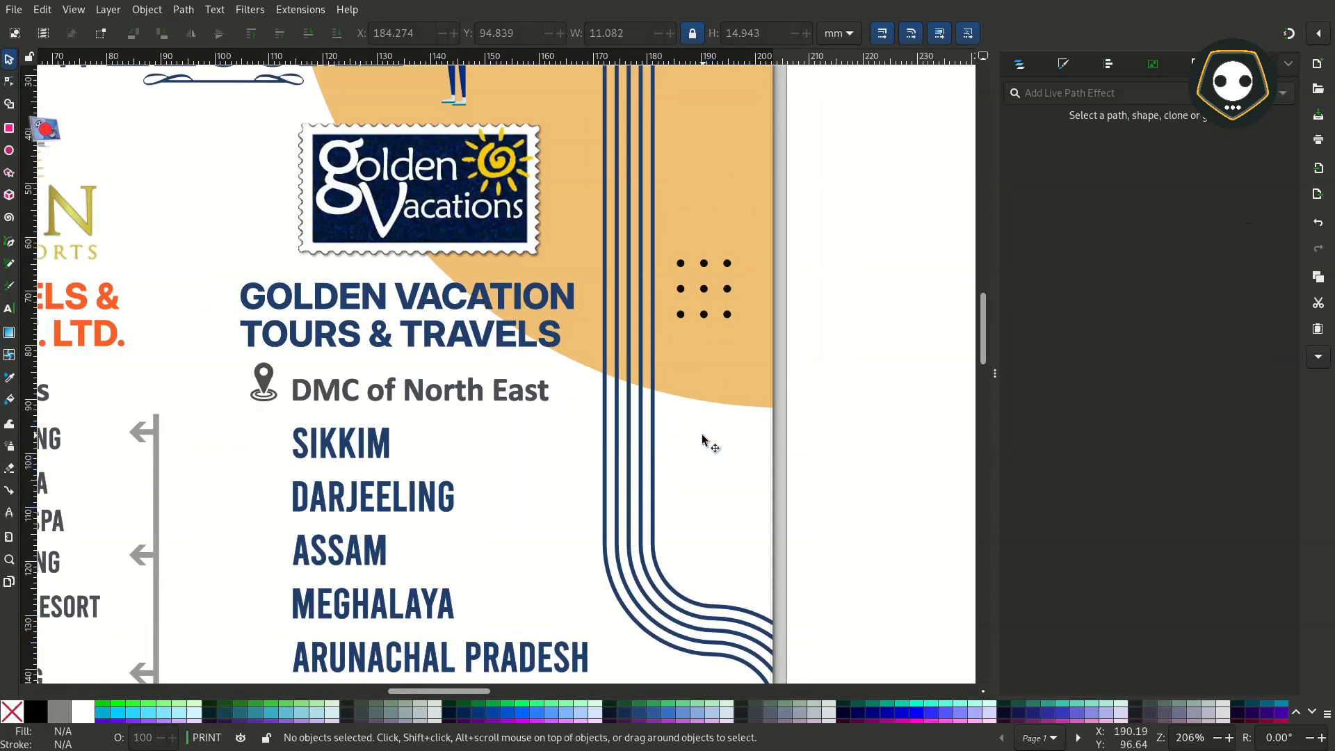
# Look over the properties and destinations lists, the taxi service section, and the contact area of the banner.
pyautogui.keyDown('ctrl'); pyautogui.scroll(-1, 355, 450); pyautogui.keyUp('ctrl')
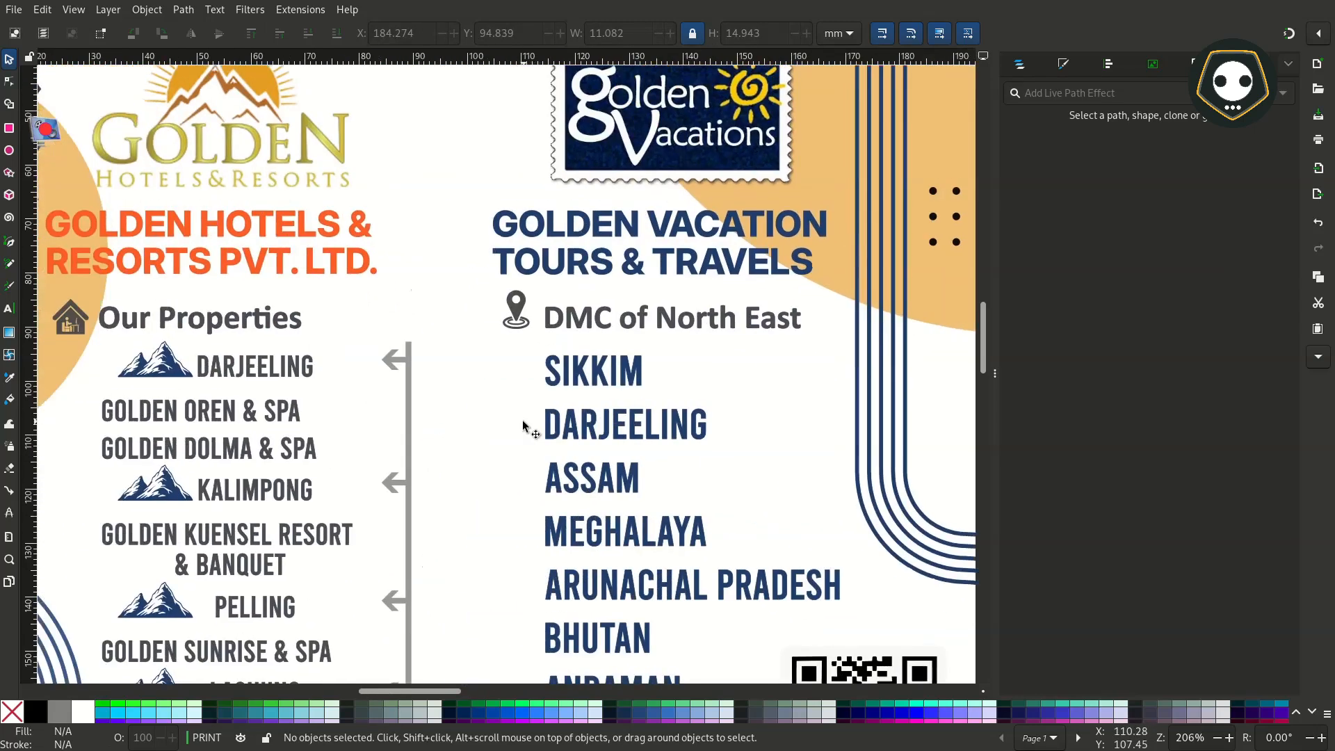
pyautogui.scroll(-3, 561, 479)
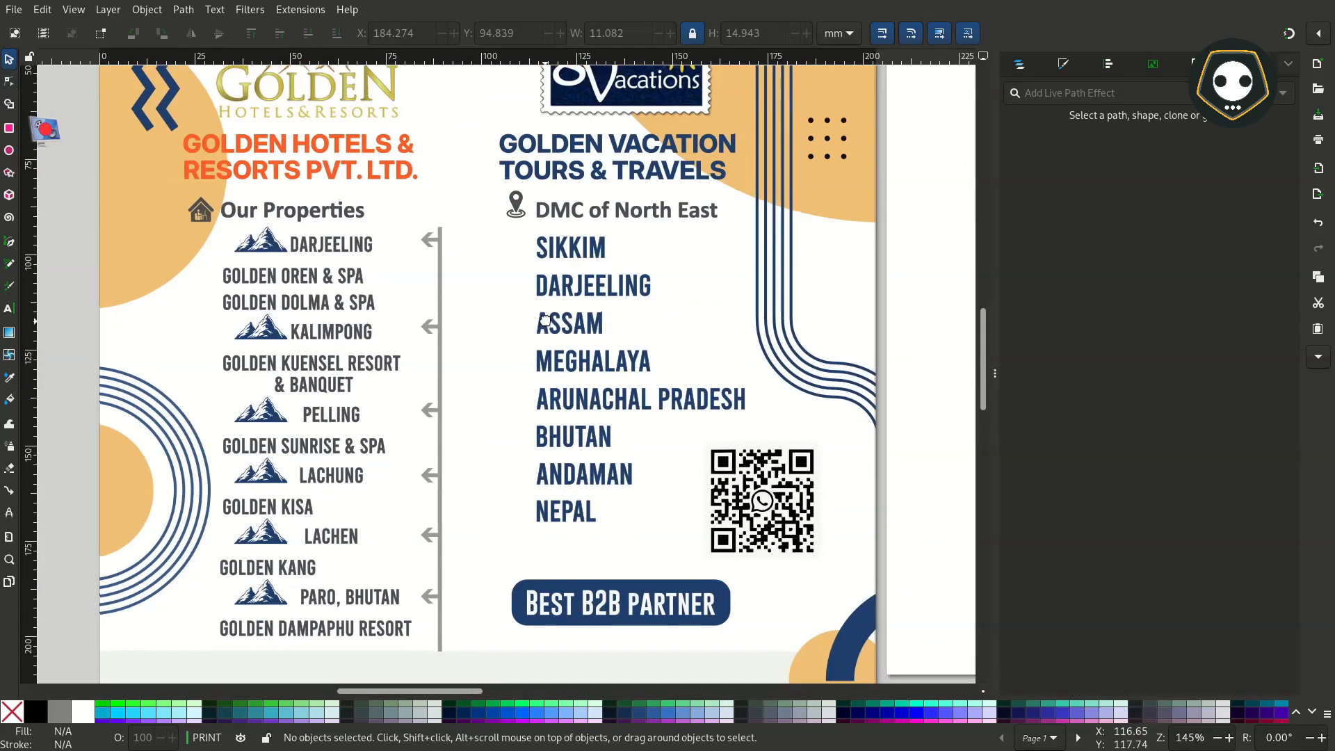
pyautogui.keyDown('ctrl'); pyautogui.scroll(-1, 549, 324); pyautogui.keyUp('ctrl')
pyautogui.scroll(-3, 549, 324)
pyautogui.keyDown('ctrl'); pyautogui.scroll(1, 737, 442); pyautogui.keyUp('ctrl')
pyautogui.keyDown('ctrl'); pyautogui.scroll(-1, 737, 443); pyautogui.keyUp('ctrl')
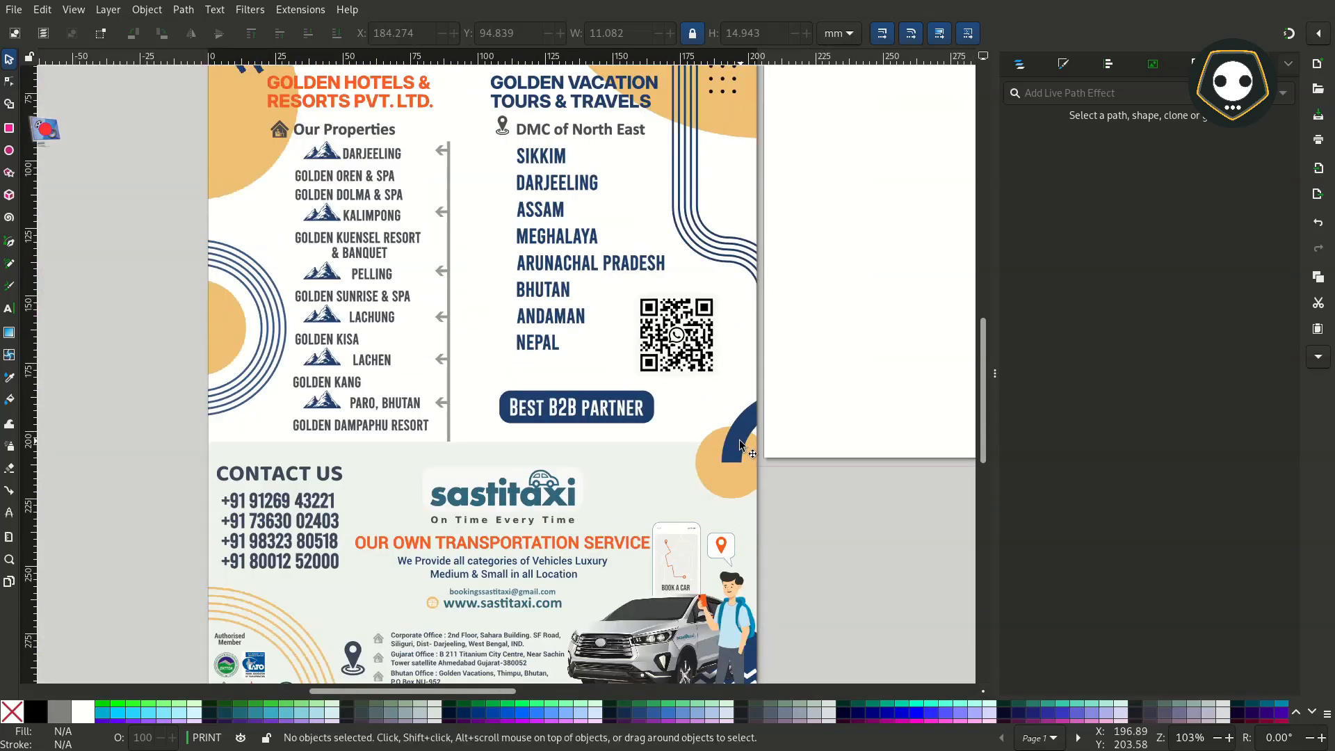
pyautogui.scroll(-4, 553, 382)
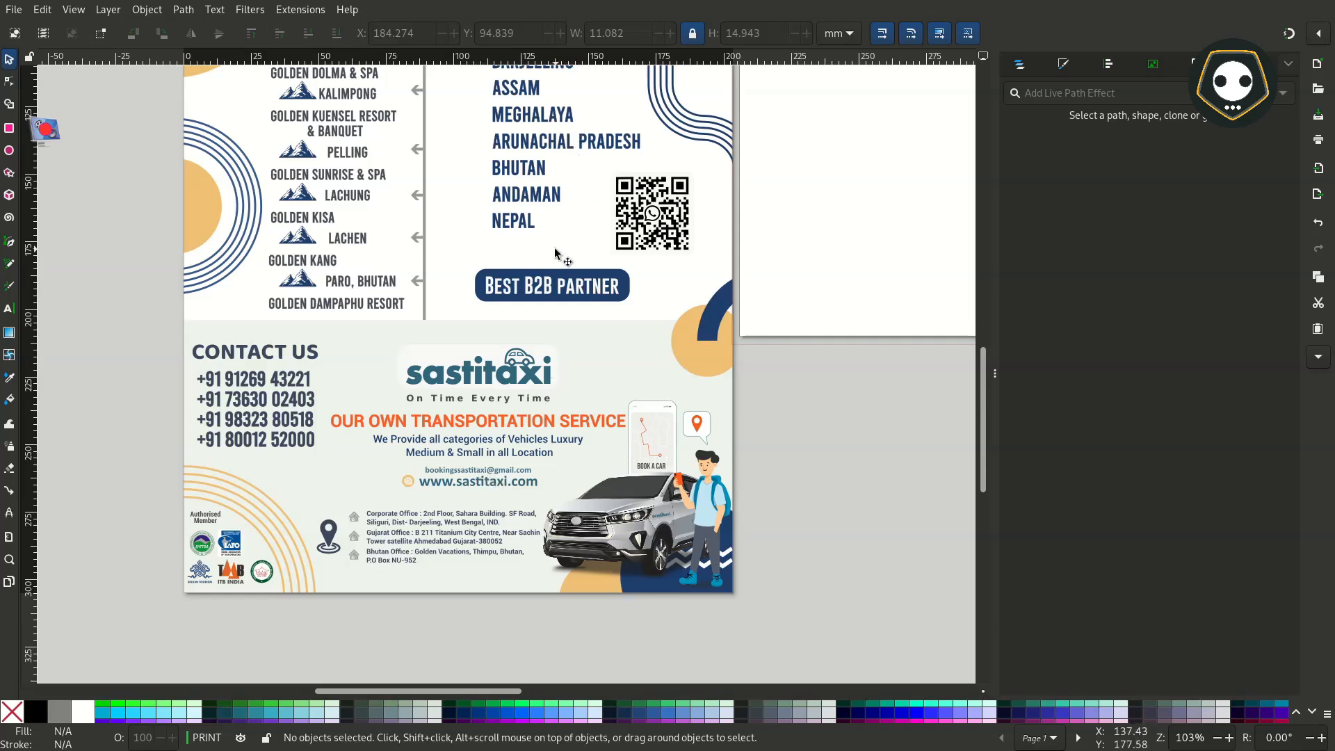
pyautogui.scroll(-3, 556, 254)
pyautogui.hscroll(-5, 556, 254)
pyautogui.keyDown('ctrl'); pyautogui.scroll(2, 484, 455); pyautogui.keyUp('ctrl')
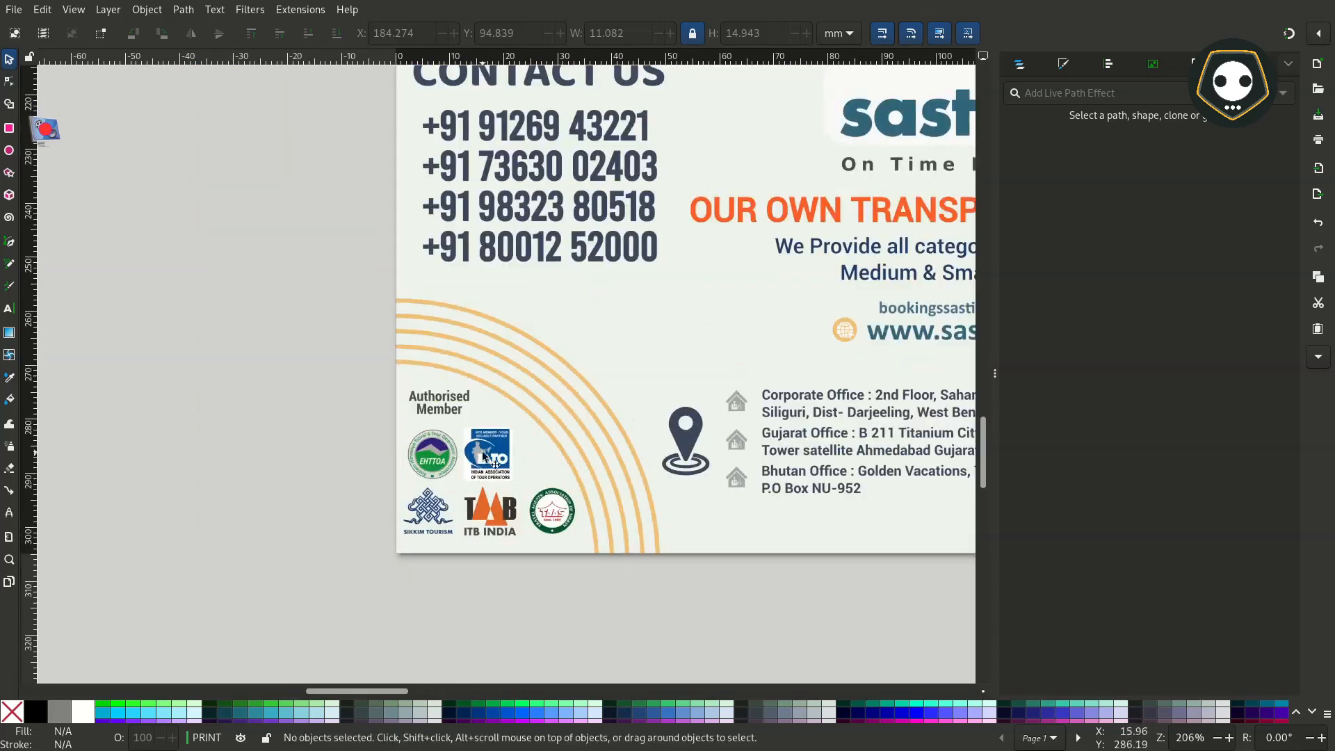
# Select the logos under Authorised Member one after another to examine them as separate objects.
pyautogui.click(455, 463)
pyautogui.keyDown('ctrl'); pyautogui.scroll(2, 452, 463); pyautogui.keyUp('ctrl')
pyautogui.click(387, 538)
pyautogui.click(528, 550)
pyautogui.click(651, 557)
# Hide the docked dialogs and bring the whole banner page into view to review the finished design.
pyautogui.keyDown('ctrl'); pyautogui.scroll(-4, 651, 556); pyautogui.keyUp('ctrl')
pyautogui.moveTo(845, 204); pyautogui.dragTo(549, 449)
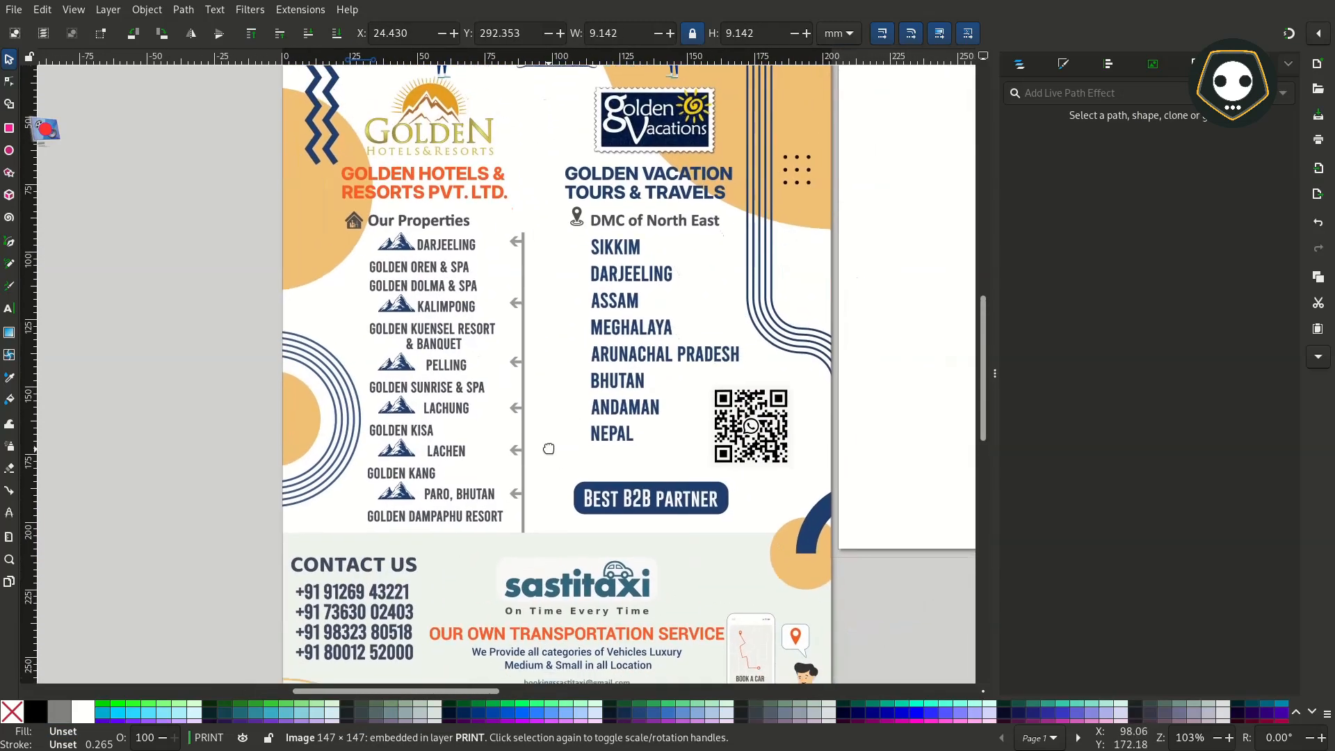
pyautogui.press('F12')
pyautogui.moveTo(716, 314); pyautogui.dragTo(640, 302)
pyautogui.keyDown('ctrl'); pyautogui.scroll(-1, 640, 302); pyautogui.keyUp('ctrl')
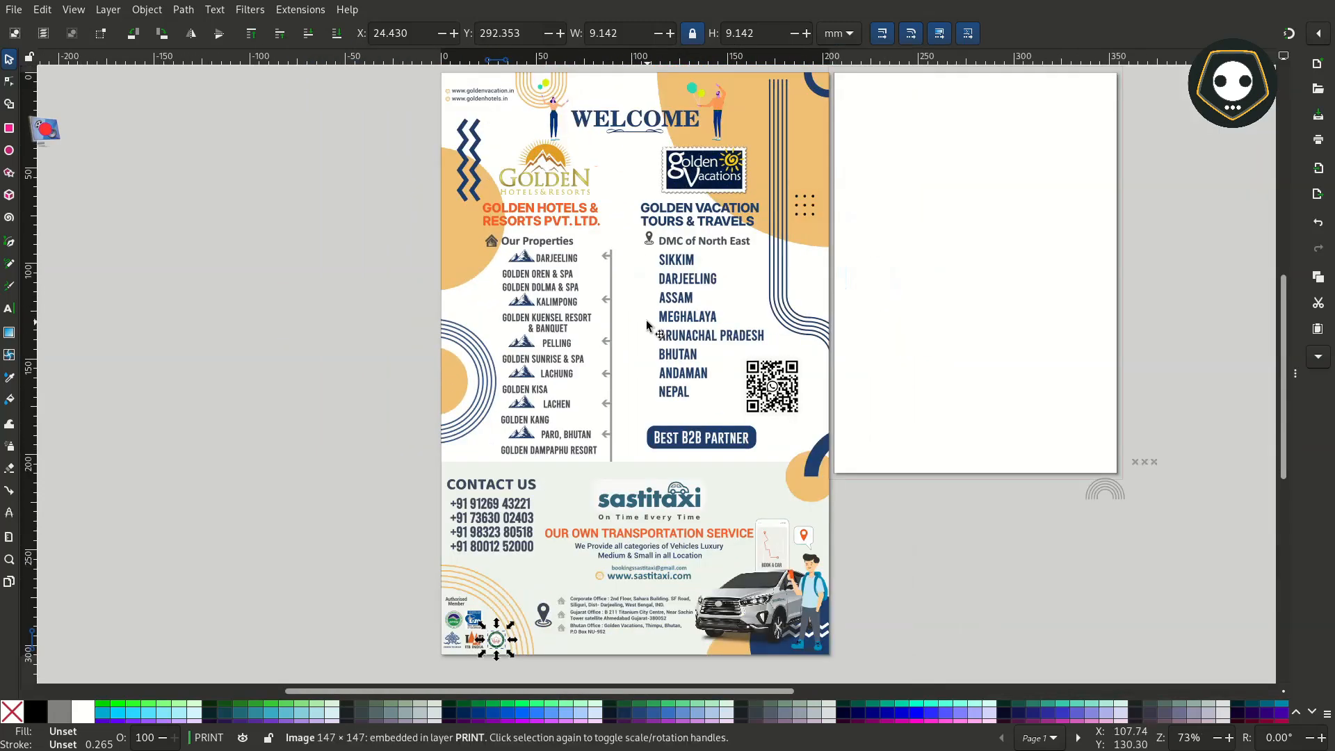